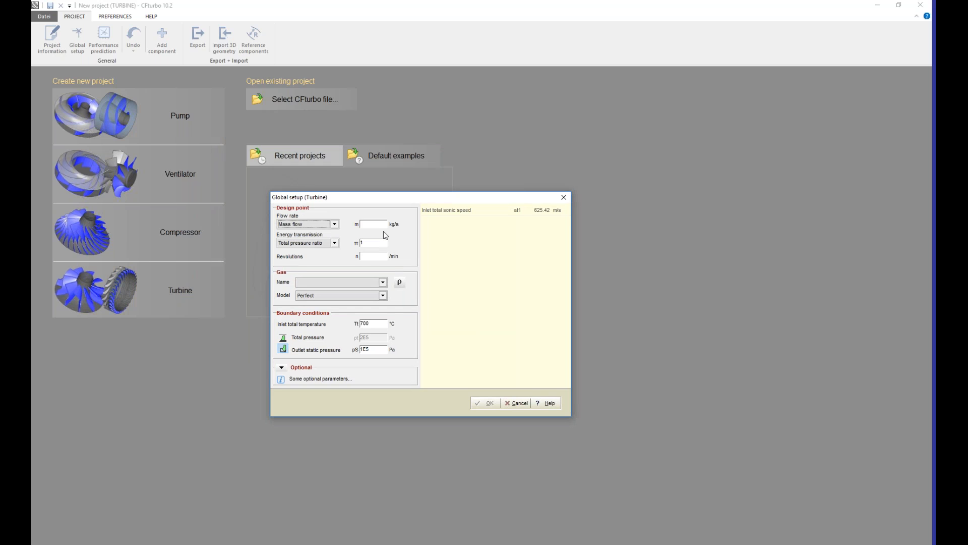
# Step: Define the design point with a mass flow of 0.072 kg/s, a total pressure ratio of 1.9 and 180000 revolutions per minute
pyautogui.write('0.072')
pyautogui.press('Tab')
pyautogui.press('Tab')
pyautogui.write('.9')
pyautogui.click(373, 257)
pyautogui.write('180000')
pyautogui.press('Tab')
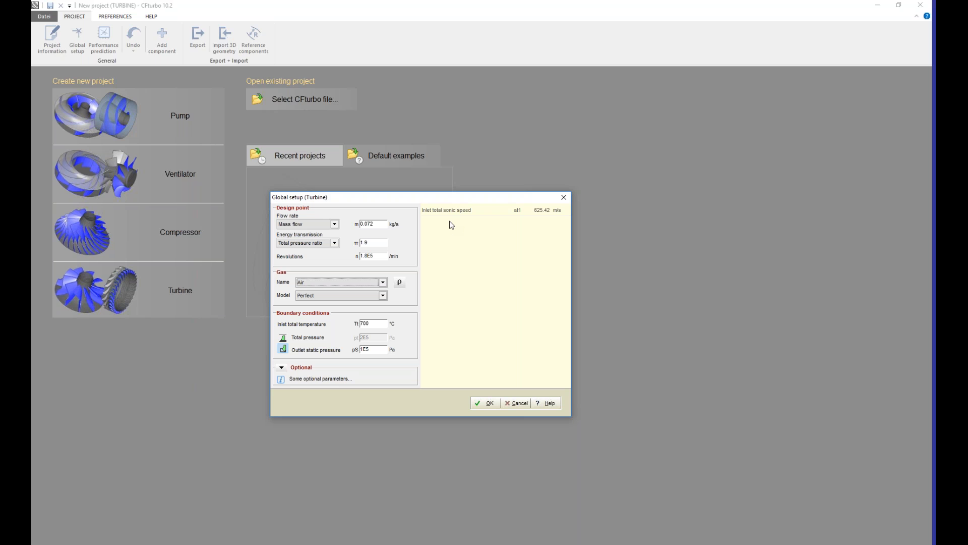
# Step: Keep the Perfect gas model, set the additional total-to-total efficiency to 90 % and accept the global setup
pyautogui.click(382, 297)
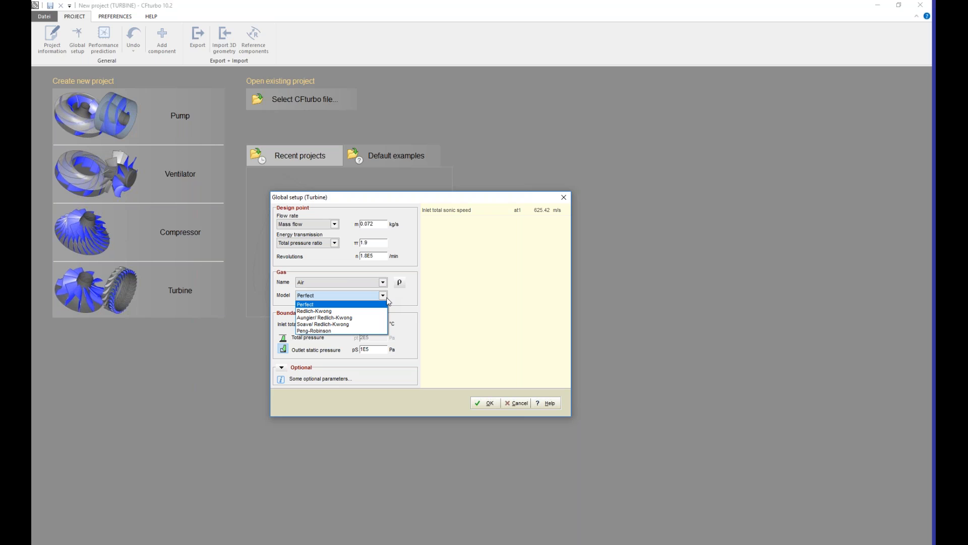
pyautogui.click(283, 369)
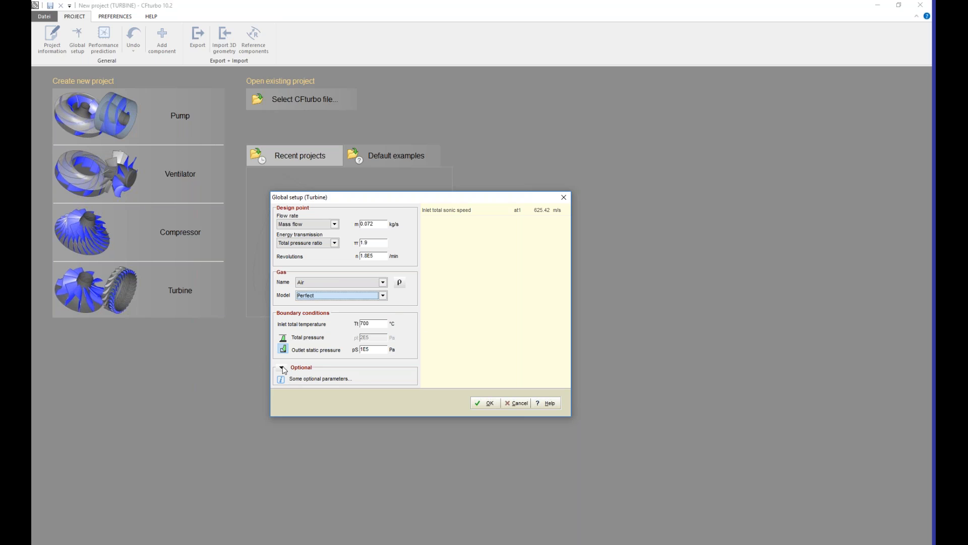
pyautogui.click(284, 370)
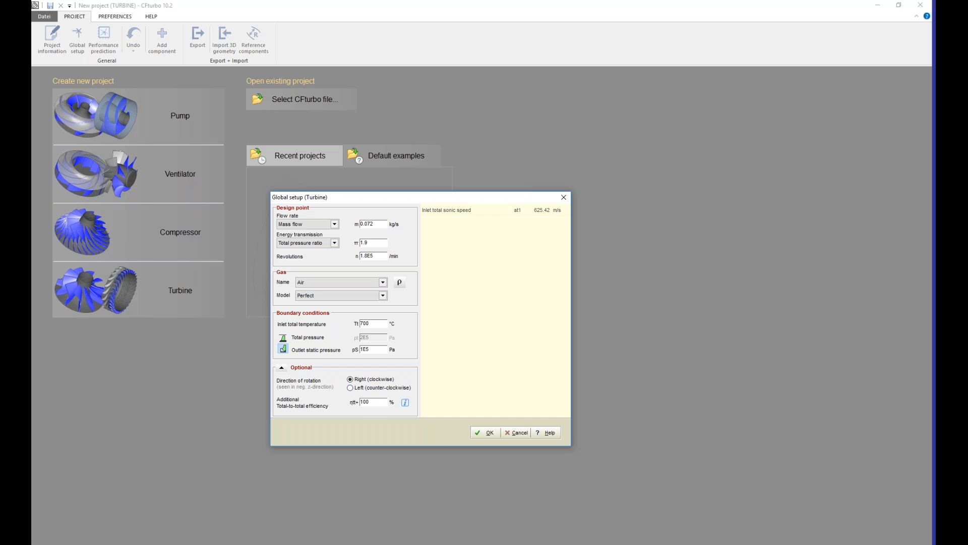
pyautogui.moveTo(368, 404); pyautogui.dragTo(359, 404)
pyautogui.write('90')
pyautogui.click(485, 433)
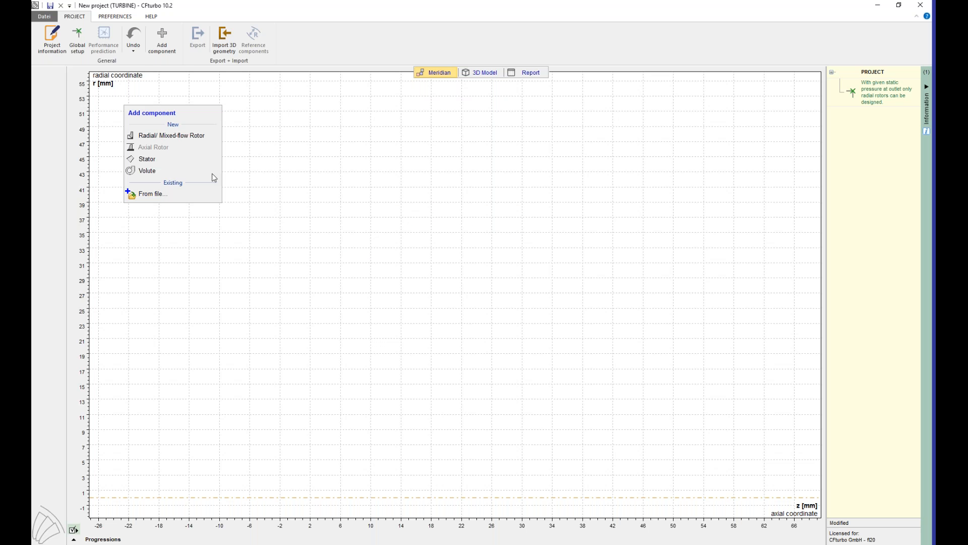
# Step: Add a radial/mixed-flow rotor and go to the parameters of its main dimensions
pyautogui.click(198, 140)
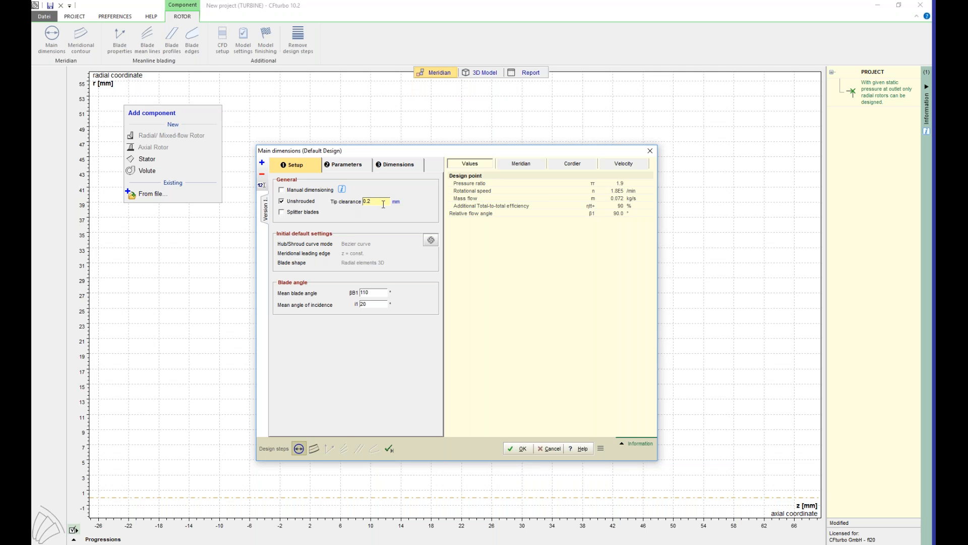
pyautogui.click(346, 165)
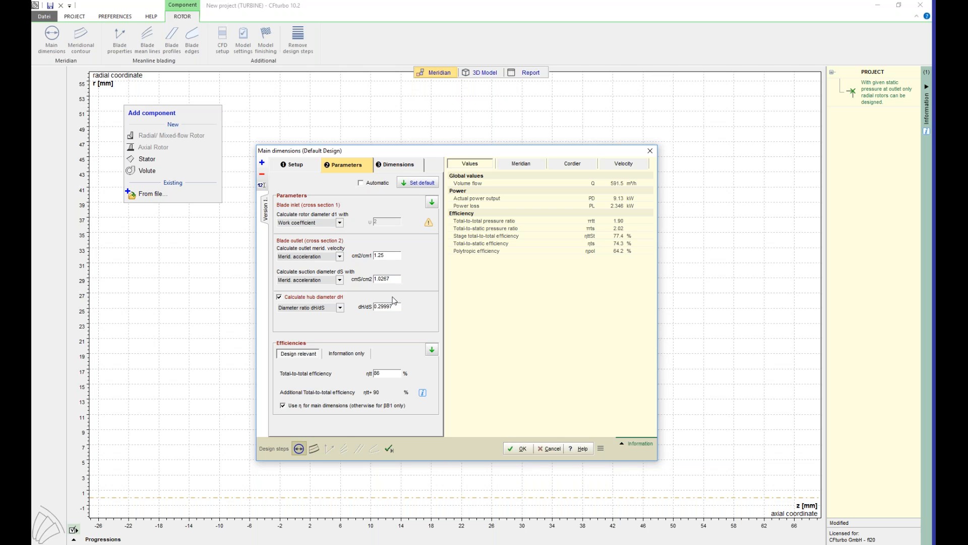
# Step: Examine the approximation functions for the rotor, including meridional acceleration, mechanical efficiency, number of blades and tangential force coefficient
pyautogui.click(390, 256)
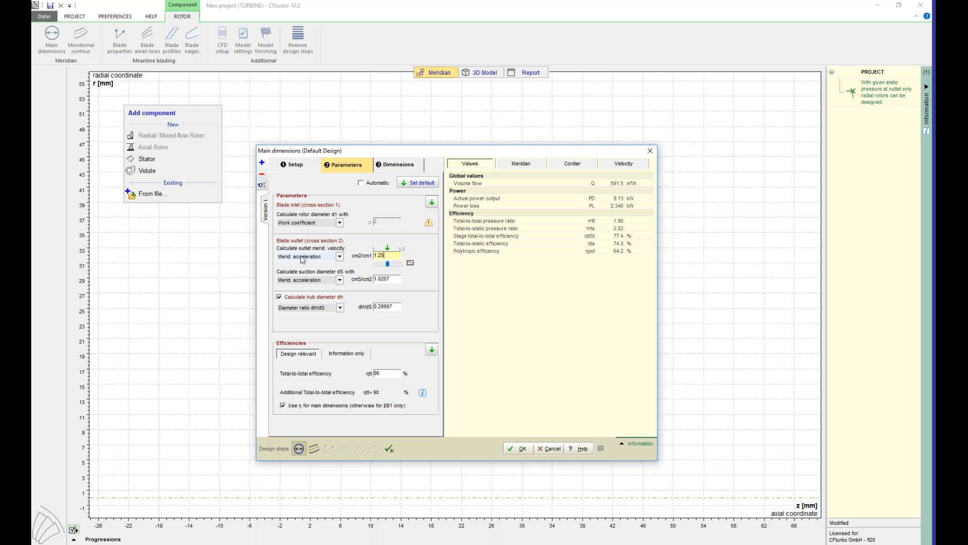
pyautogui.click(411, 264)
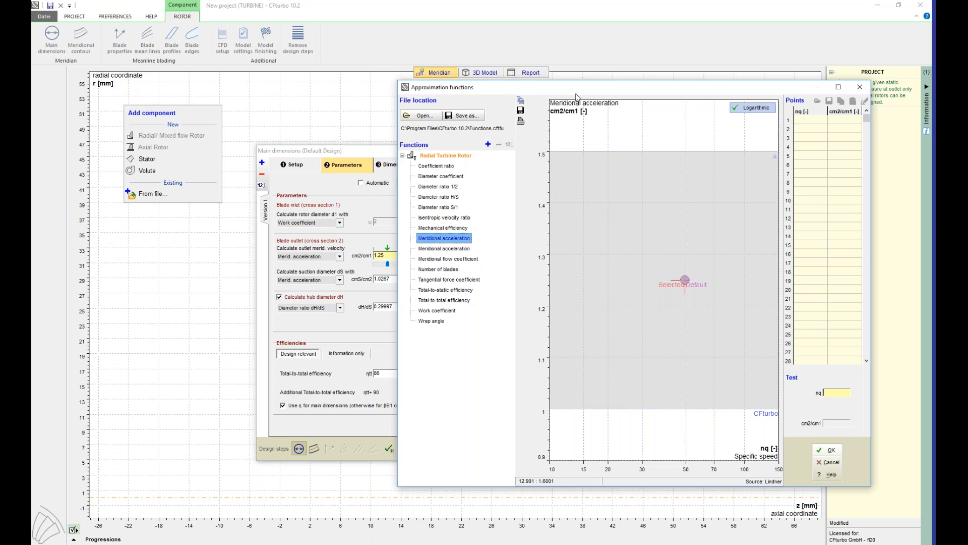
pyautogui.moveTo(470, 86); pyautogui.dragTo(406, 85)
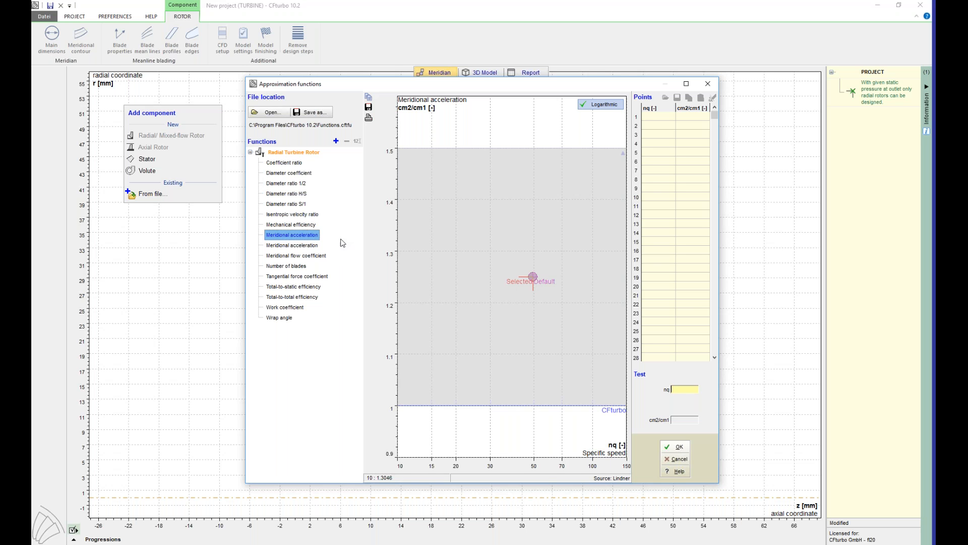
pyautogui.click(304, 225)
pyautogui.click(287, 205)
pyautogui.click(295, 266)
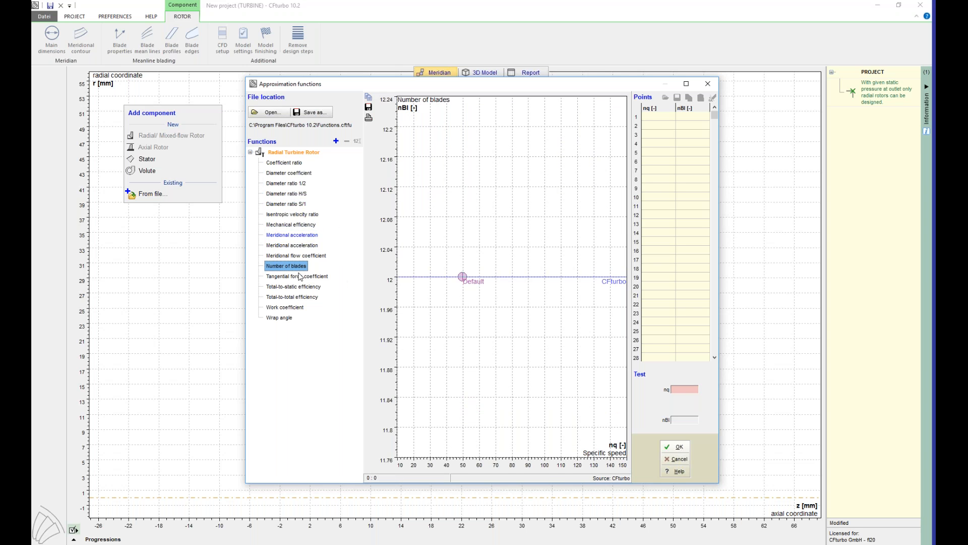
pyautogui.click(309, 277)
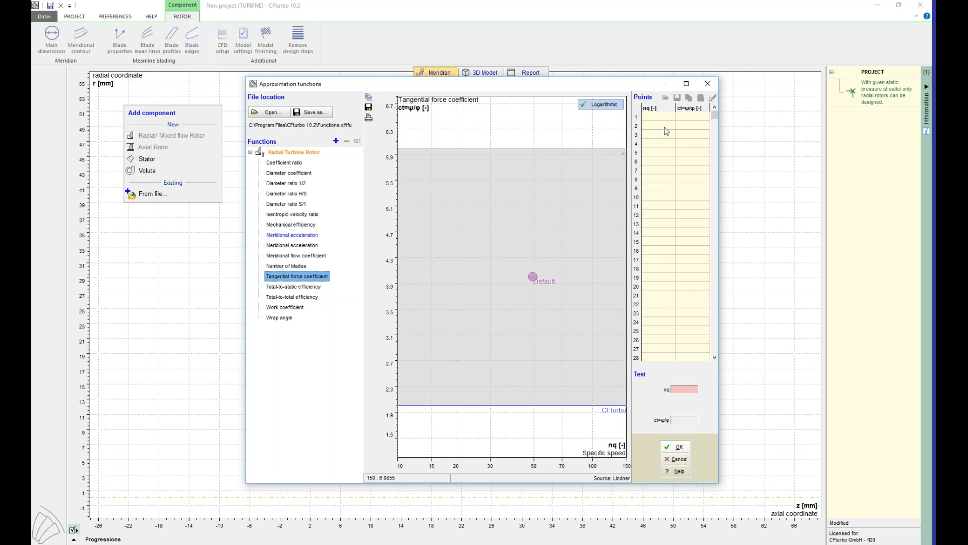
pyautogui.click(677, 460)
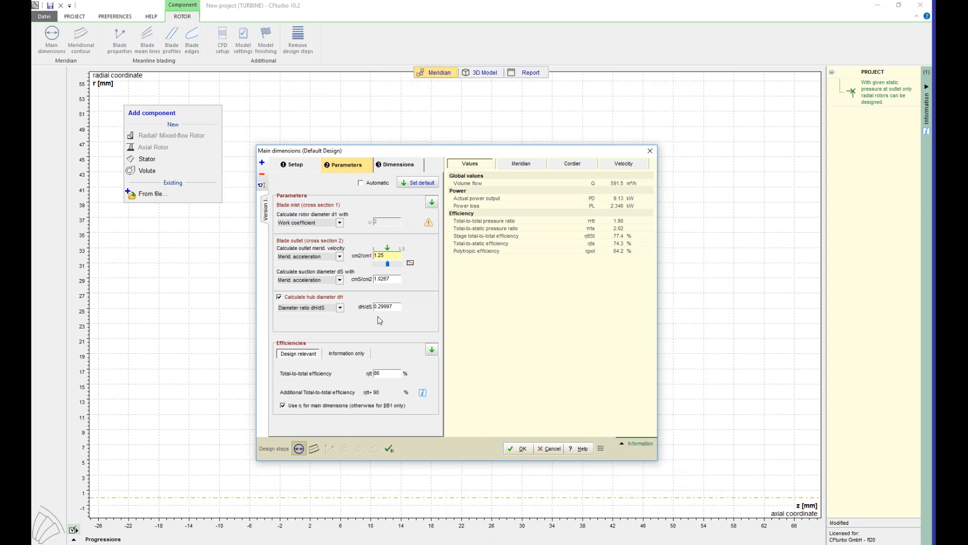
# Step: Calculate the rotor's main dimensions and display the resulting meridional sketch
pyautogui.click(393, 375)
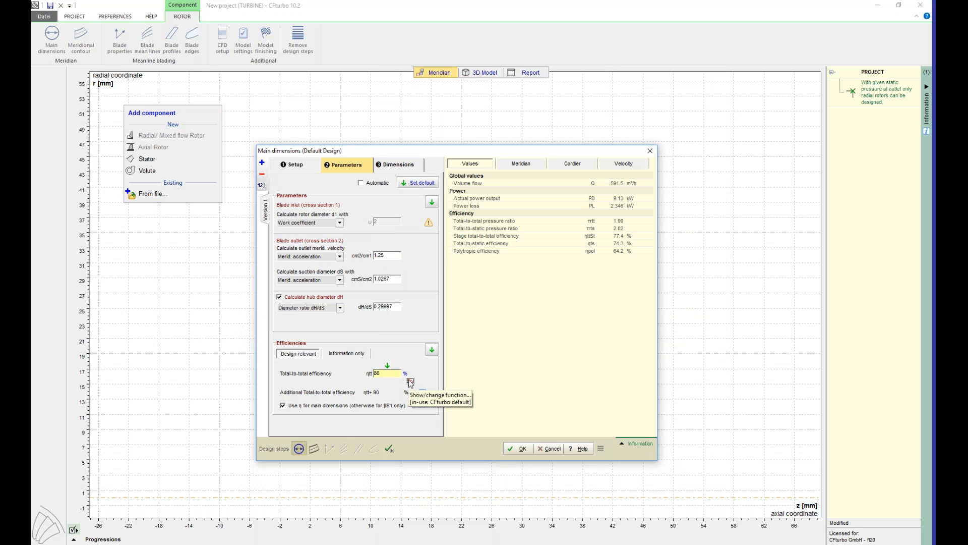
pyautogui.click(403, 165)
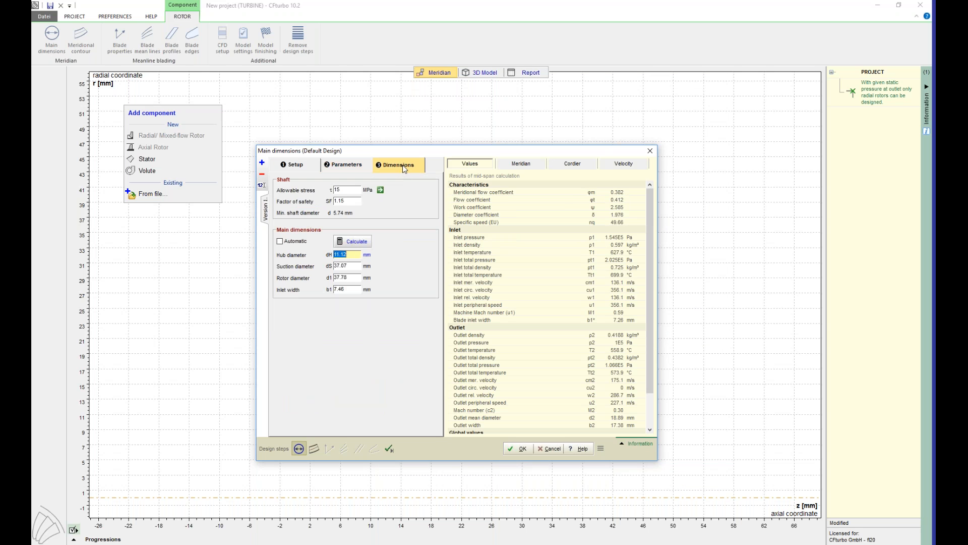
pyautogui.click(350, 248)
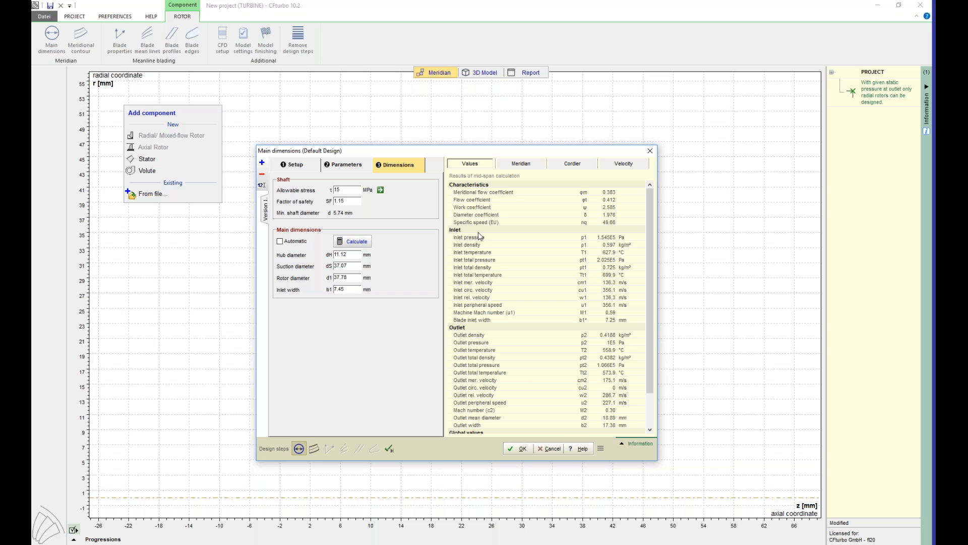
pyautogui.click(572, 164)
pyautogui.click(533, 164)
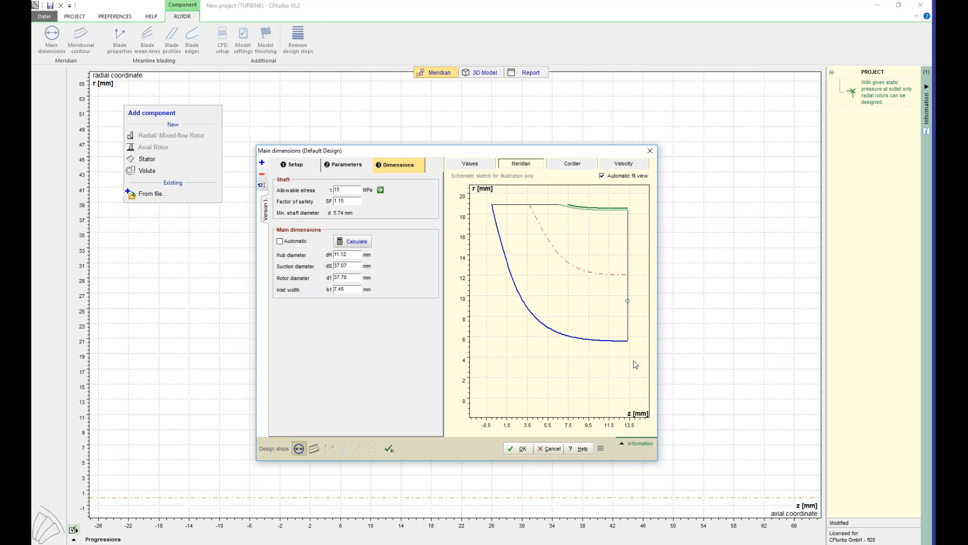
# Step: Set the hub diameter to 0, the suction diameter to 32 mm, the rotor diameter to 40 mm and the inlet width to 7 mm
pyautogui.doubleClick(355, 253)
pyautogui.write('0')
pyautogui.doubleClick(338, 266)
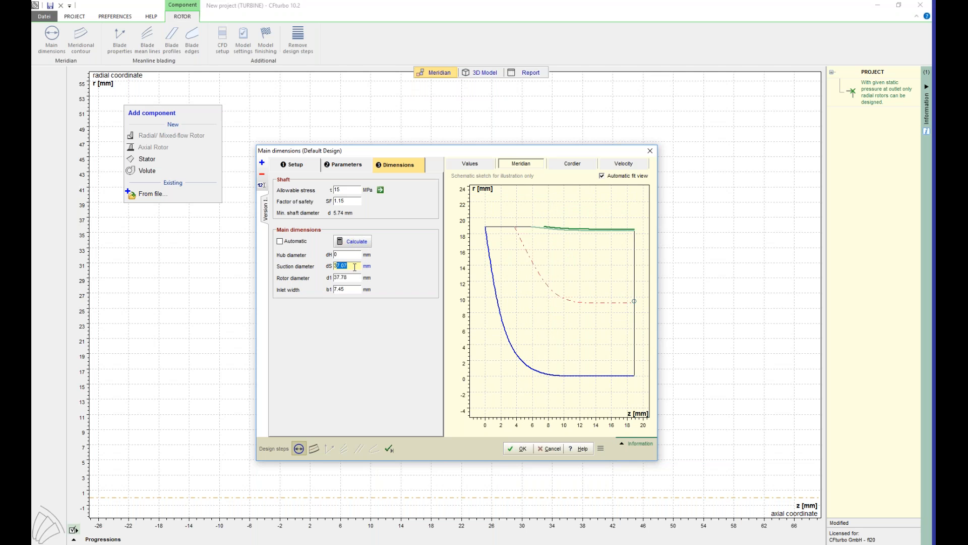
pyautogui.write('32')
pyautogui.click(355, 278)
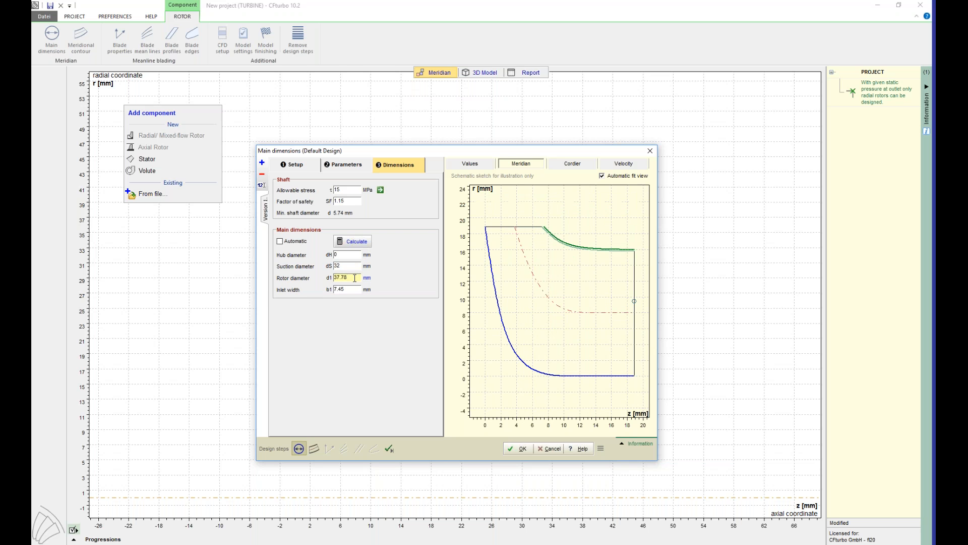
pyautogui.doubleClick(352, 278)
pyautogui.write('40')
pyautogui.click(351, 289)
pyautogui.press('BackSpace')
pyautogui.press('BackSpace')
pyautogui.press('BackSpace')
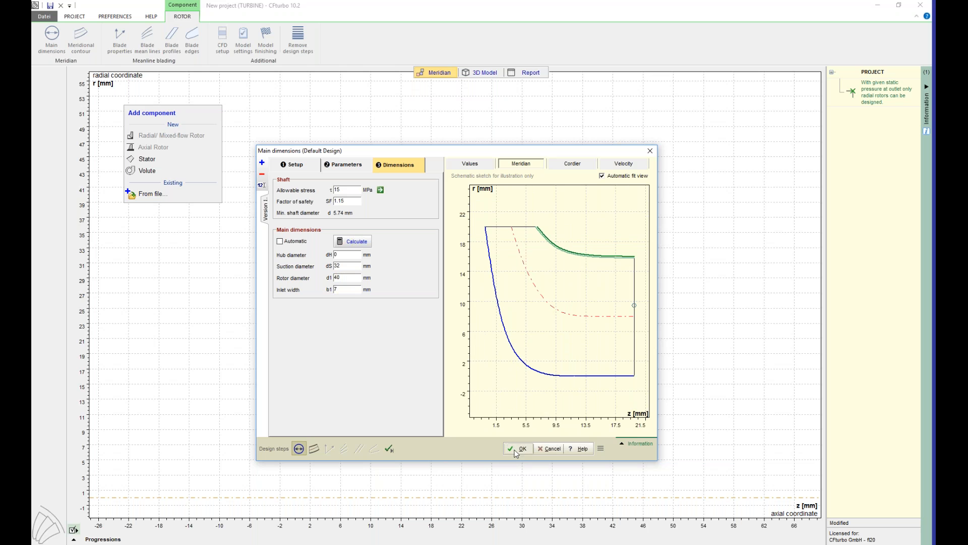
# Step: Review the Cordier diagram and velocity triangles, and accept the main dimensions to continue to the meridional contour
pyautogui.click(567, 165)
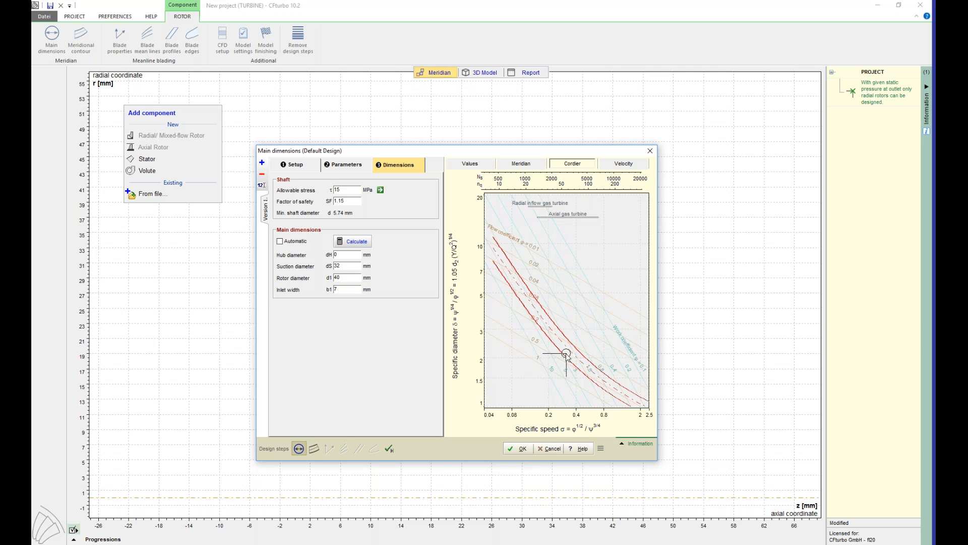
pyautogui.click(623, 163)
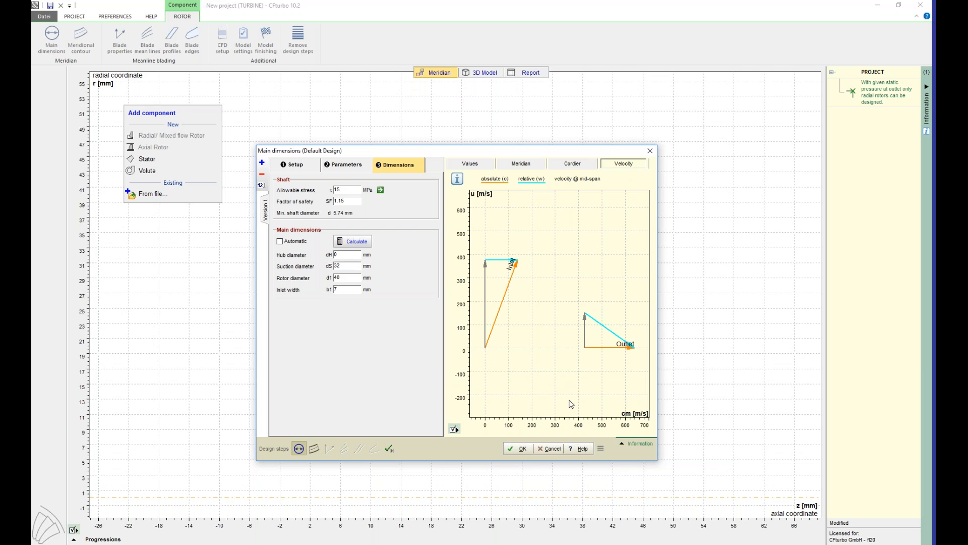
pyautogui.click(518, 449)
pyautogui.click(509, 244)
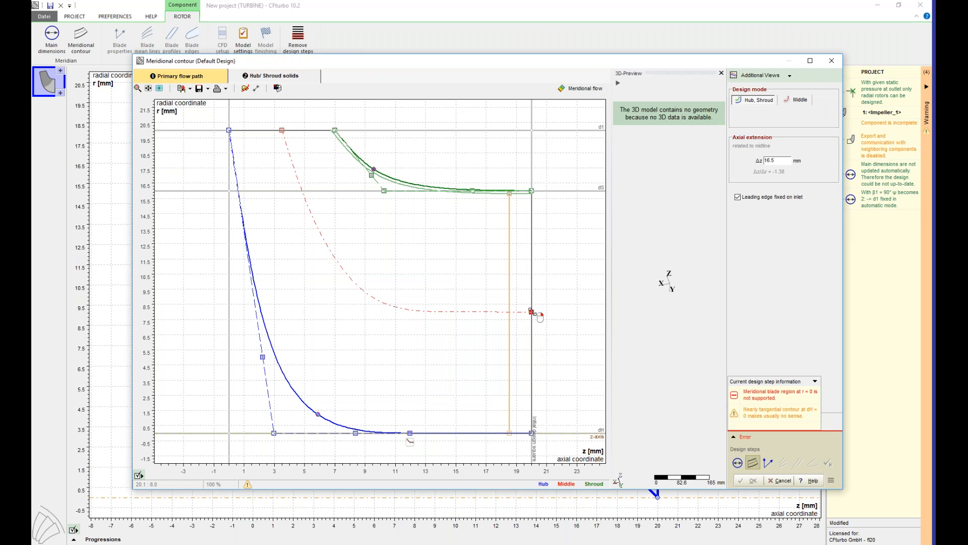
# Step: Move the contour's outlet midpoint to z = 17.5 mm and shift the blade's trailing edge to about z = 10.6 mm
pyautogui.moveTo(531, 311)
pyautogui.mouseDown()
pyautogui.moveTo(487, 311)
pyautogui.moveTo(533, 318)
pyautogui.mouseUp()
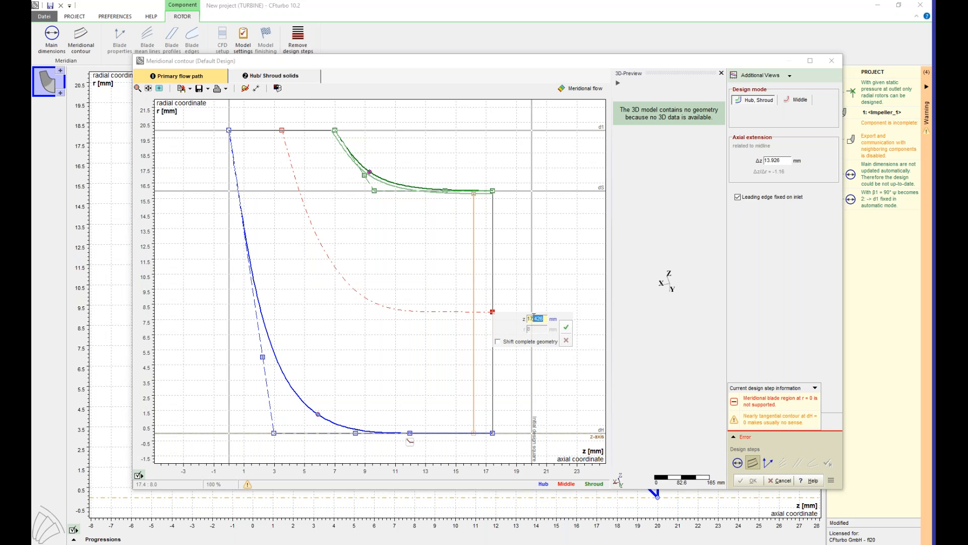
pyautogui.write('5')
pyautogui.press('Return')
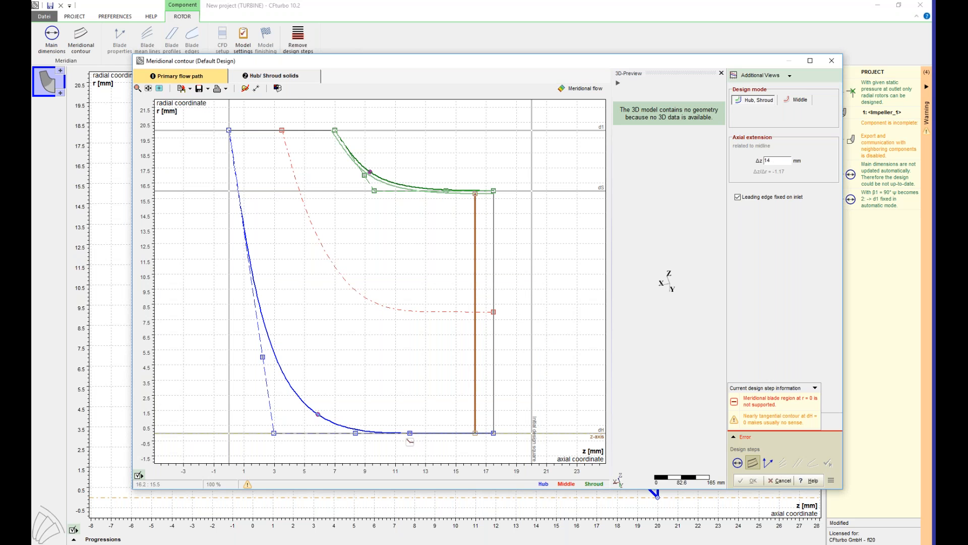
pyautogui.moveTo(476, 194); pyautogui.dragTo(398, 190)
pyautogui.click(390, 190)
# Step: Raise the end point of the curved hub segment off the axis to about z = 13 mm, r = 4.2 mm
pyautogui.moveTo(410, 432); pyautogui.dragTo(440, 401)
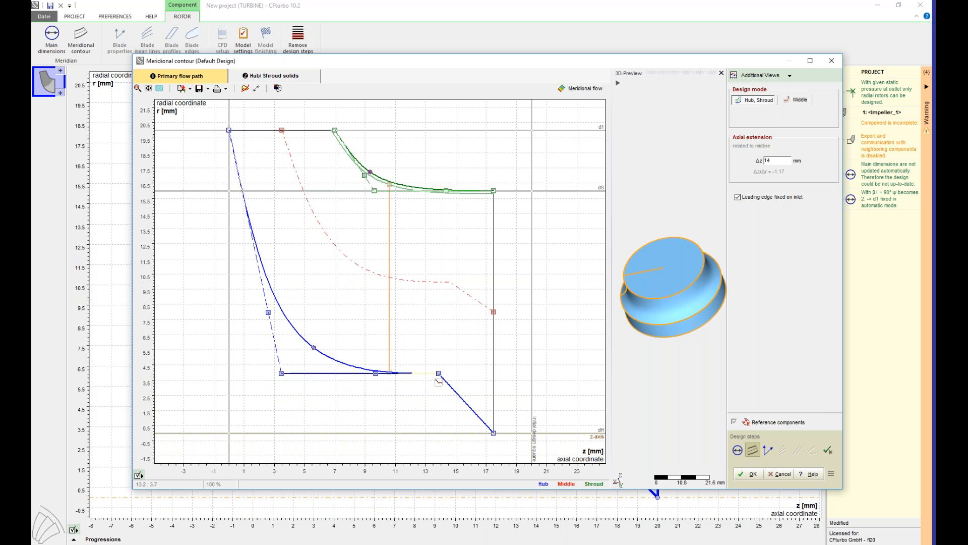
pyautogui.moveTo(438, 374); pyautogui.dragTo(432, 375)
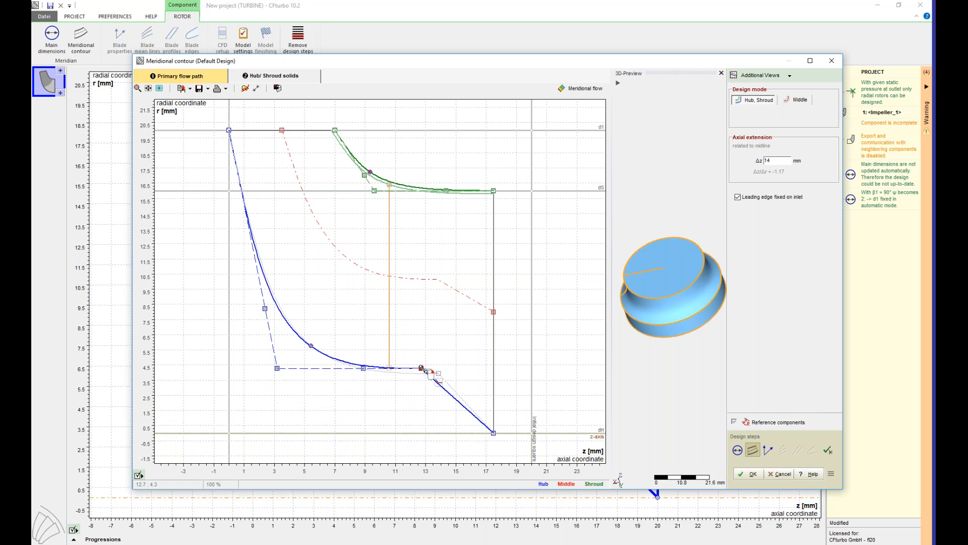
# Step: Add another outlet curve to the hub contour and place its start point on the axis at z = 17 mm, r = 0
pyautogui.rightClick(338, 362)
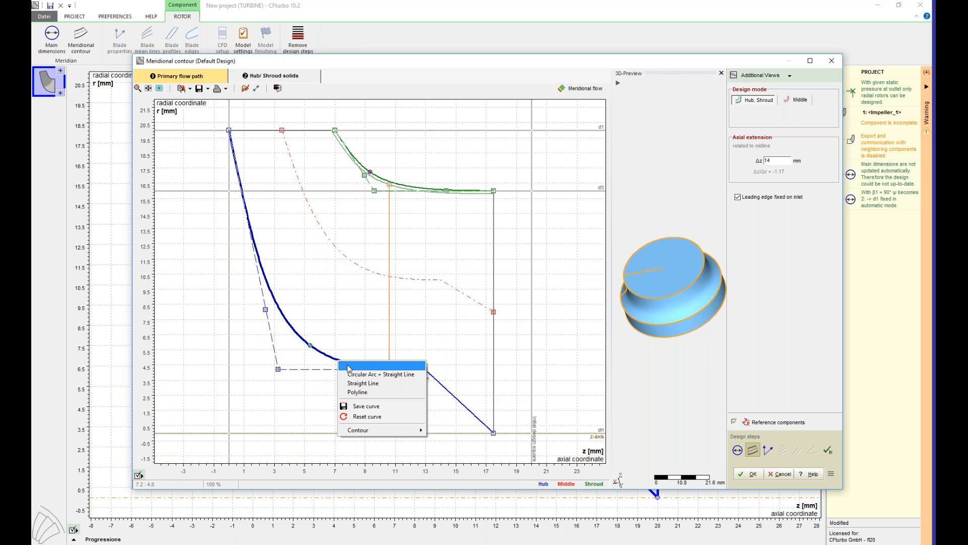
pyautogui.moveTo(375, 430)
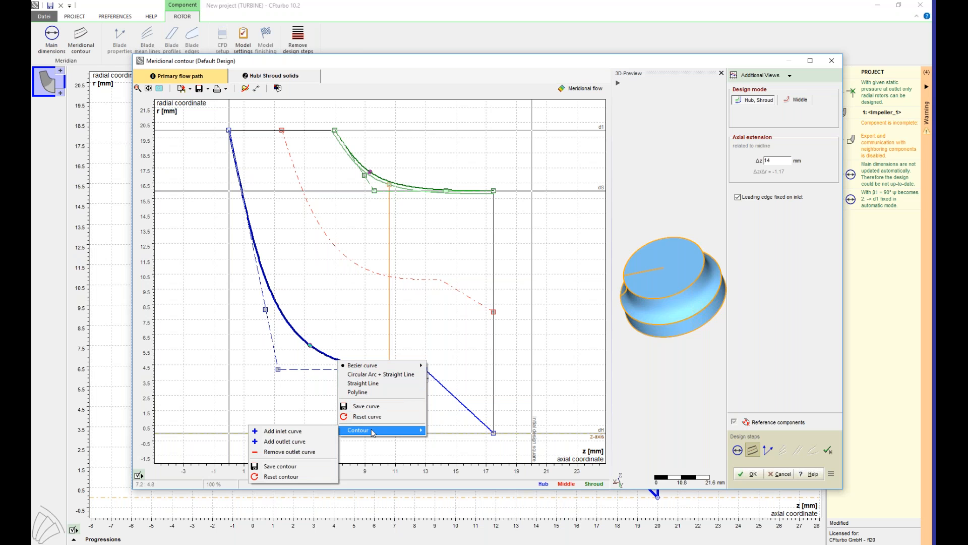
pyautogui.click(301, 433)
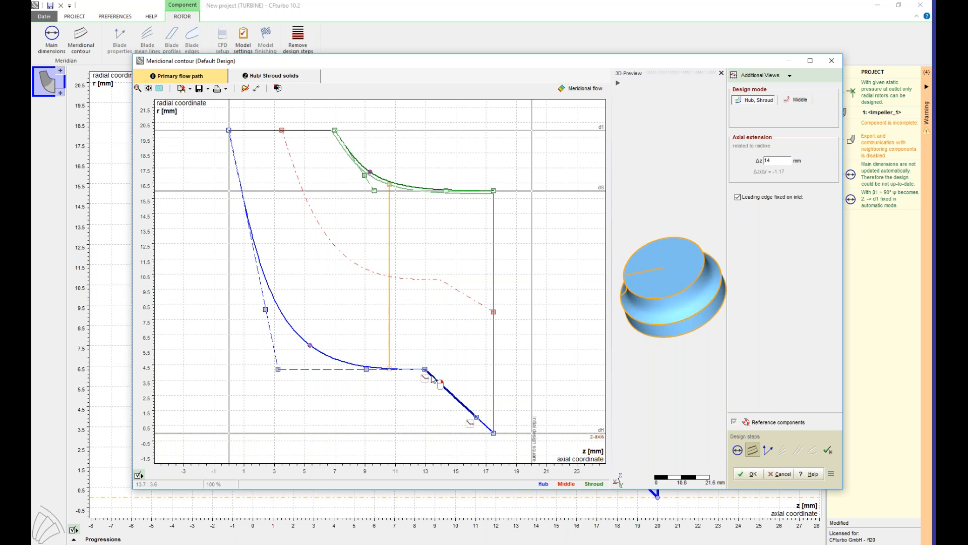
pyautogui.moveTo(470, 415); pyautogui.dragTo(450, 442)
pyautogui.doubleClick(449, 432)
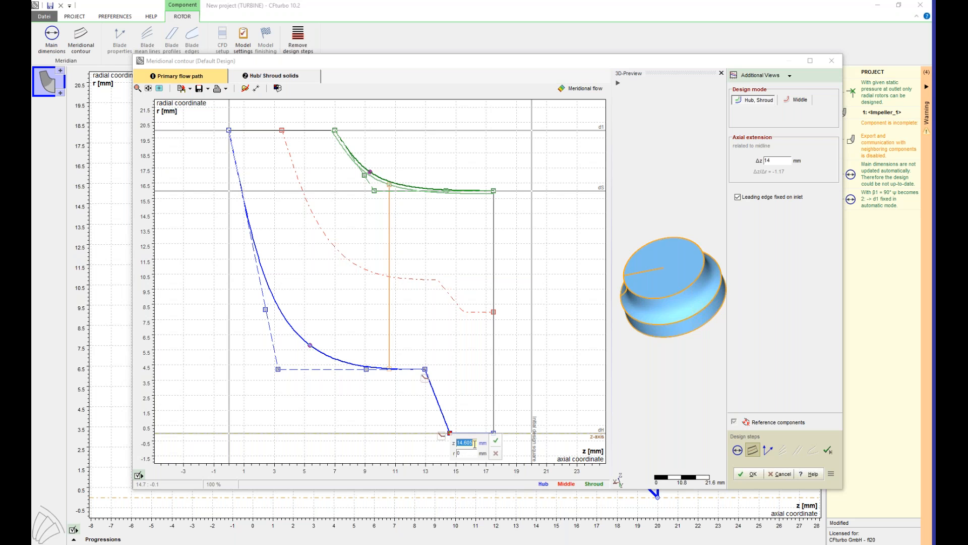
pyautogui.write('1')
pyautogui.click(495, 440)
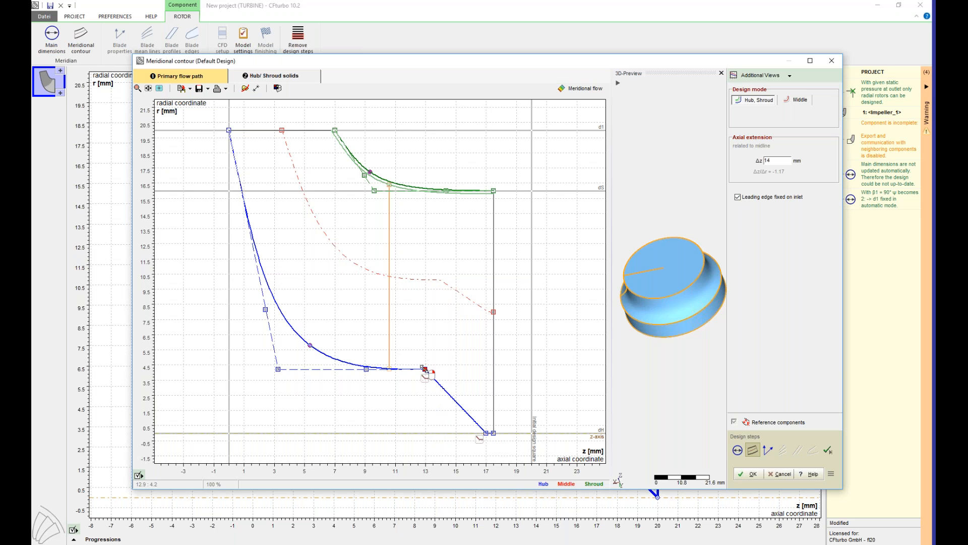
# Step: Set the hub corner point at the end of the curved segment to z = 14 mm, r = 5 mm
pyautogui.rightClick(424, 368)
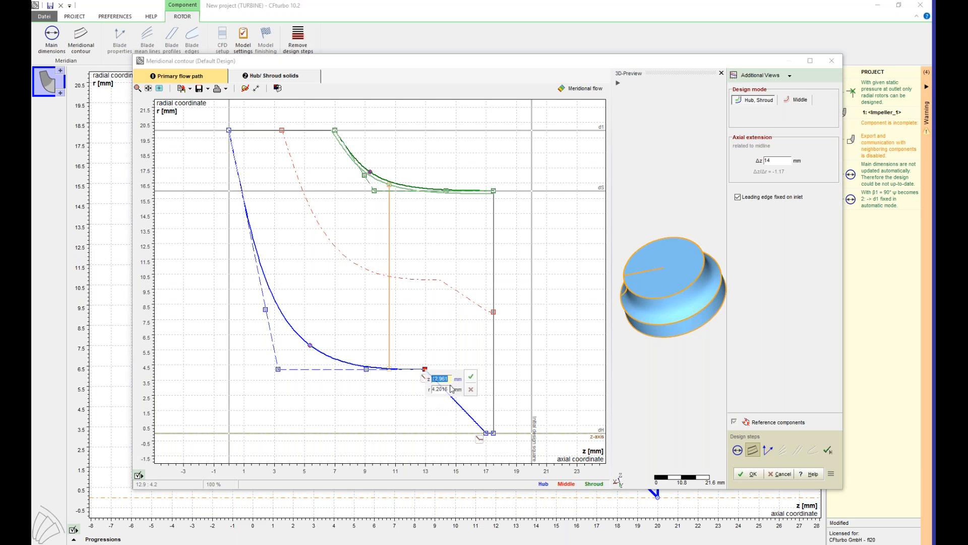
pyautogui.write('3')
pyautogui.press('Tab')
pyautogui.write('5')
pyautogui.click(470, 377)
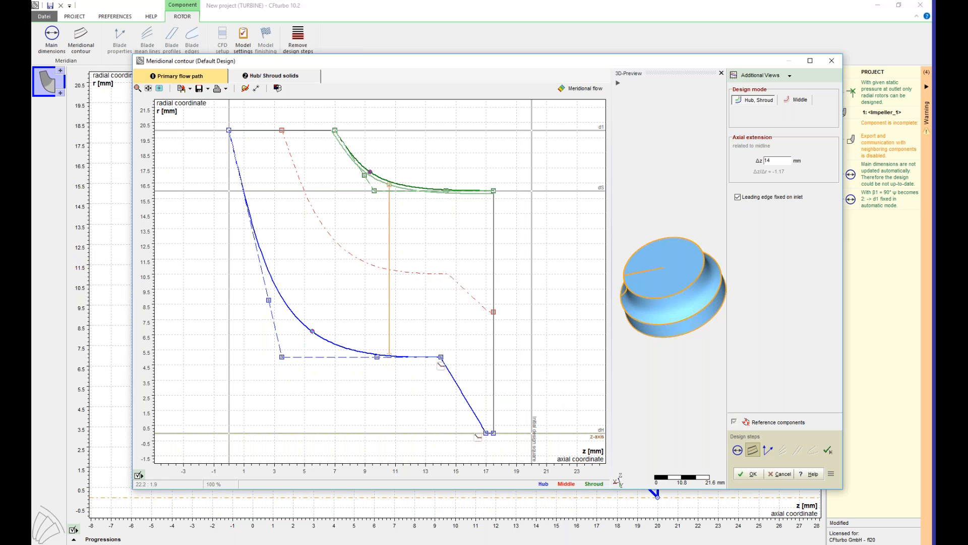
# Step: Change the sloping hub outlet segment from a straight line to a Bezier curve
pyautogui.rightClick(462, 390)
pyautogui.click(483, 394)
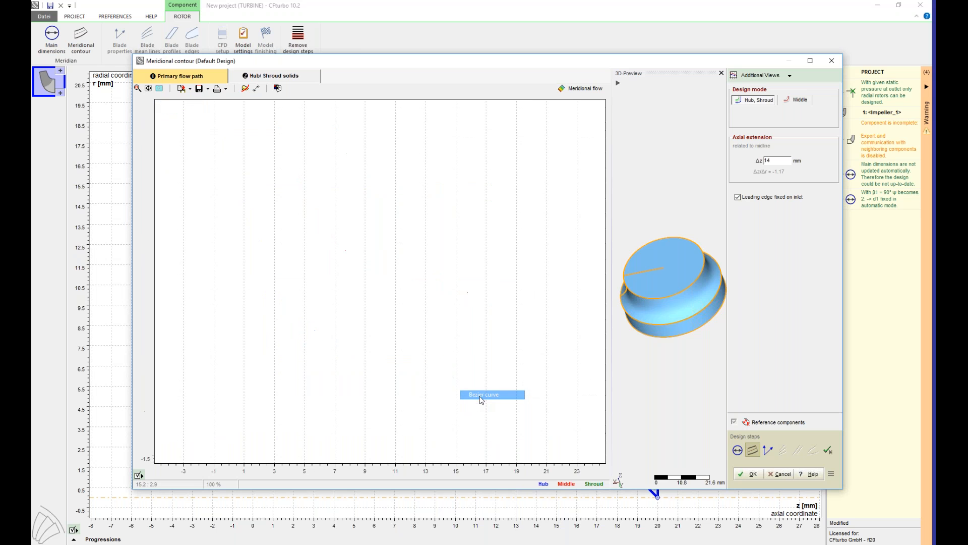
# Step: Join the outlet and main hub curves smoothly, moving their Bezier points to about z/r = 17/4.6 mm and 3.7/6.3 mm respectively
pyautogui.moveTo(460, 395); pyautogui.dragTo(486, 357)
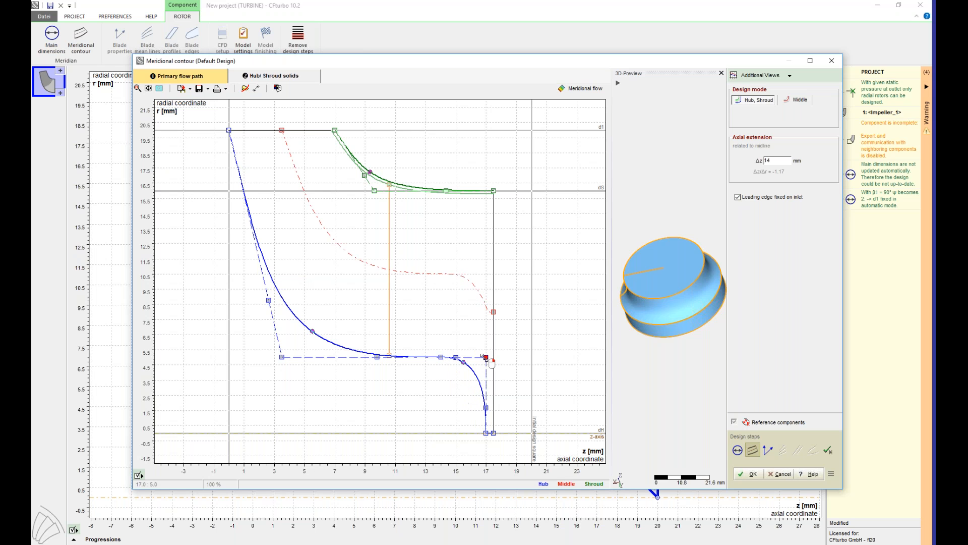
pyautogui.click(441, 368)
pyautogui.moveTo(483, 357); pyautogui.dragTo(487, 367)
pyautogui.moveTo(281, 357)
pyautogui.mouseDown()
pyautogui.moveTo(280, 337)
pyautogui.moveTo(294, 343)
pyautogui.mouseUp()
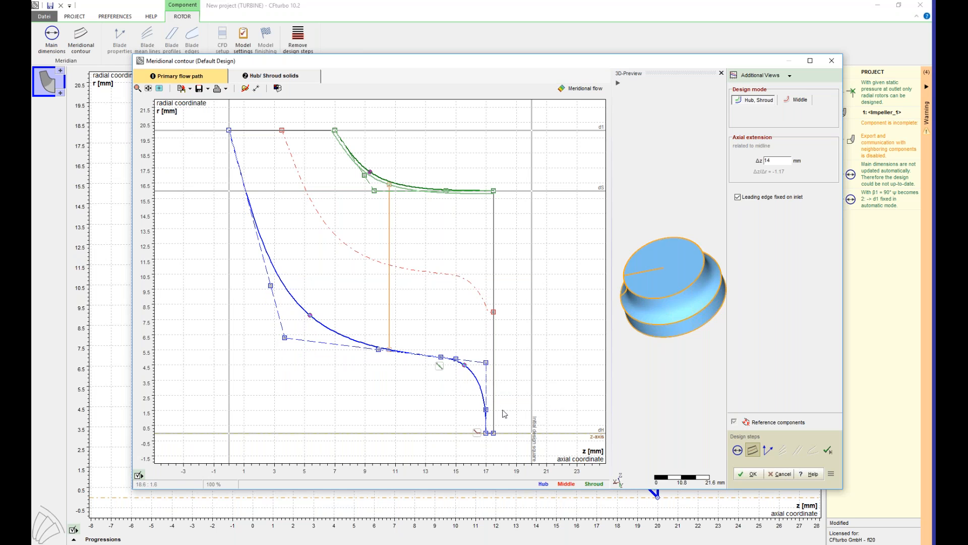
# Step: Move the trailing edge of the meridional contour to about z = 14.6 mm and accept the contour
pyautogui.moveTo(390, 203); pyautogui.dragTo(450, 200)
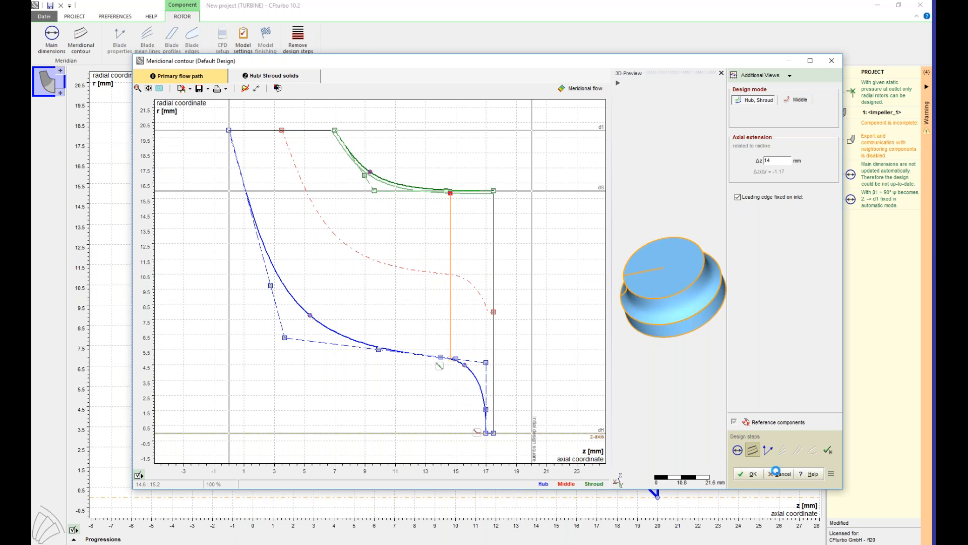
pyautogui.click(431, 199)
pyautogui.click(750, 475)
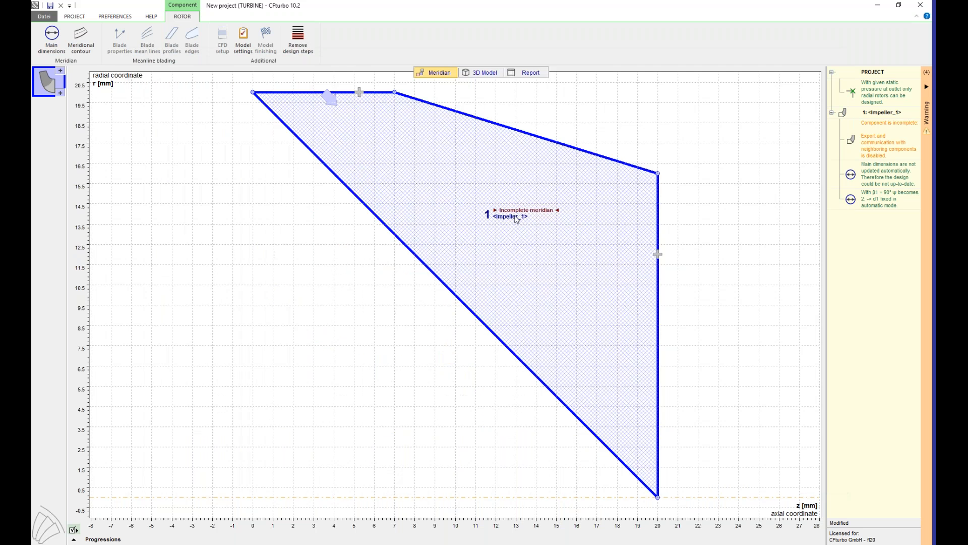
# Step: Display the rotor's 3D model using the Default view state
pyautogui.click(488, 76)
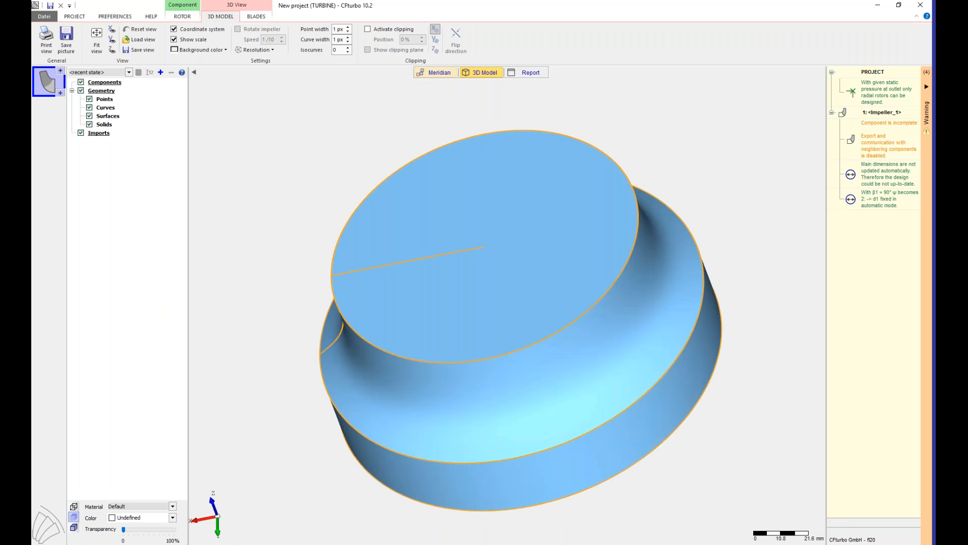
pyautogui.click(130, 72)
pyautogui.click(103, 86)
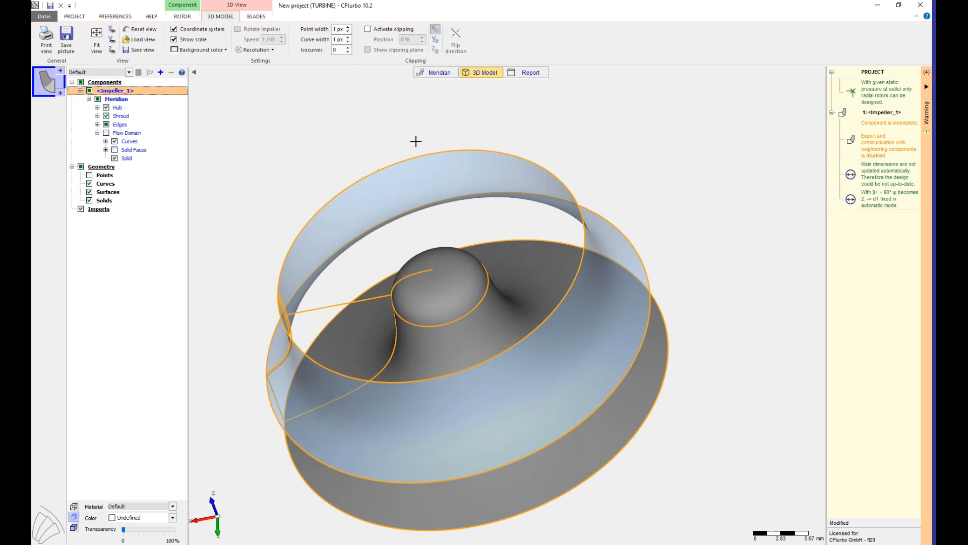
# Step: Open the blade properties and set the blade thickness at both edges to 1.2 mm at the hub and 0.6 mm at the shroud
pyautogui.click(437, 73)
pyautogui.click(467, 284)
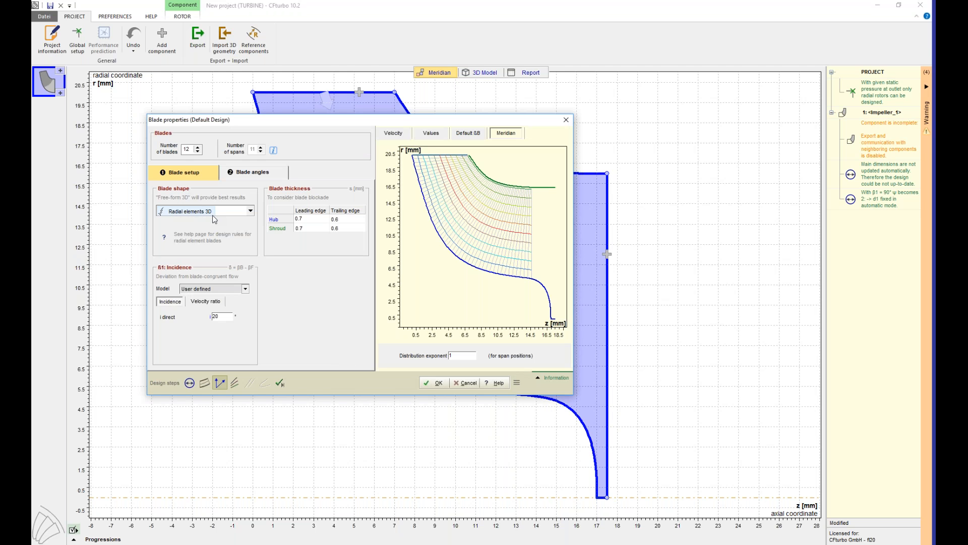
pyautogui.moveTo(305, 220); pyautogui.dragTo(276, 216)
pyautogui.write('1.2')
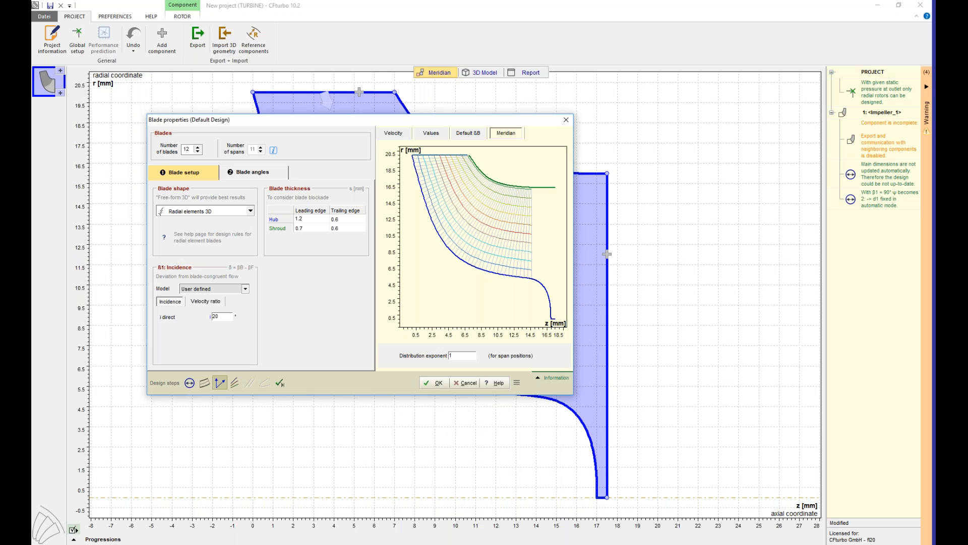
pyautogui.click(347, 220)
pyautogui.click(320, 228)
pyautogui.click(315, 219)
pyautogui.write('1.2')
pyautogui.click(318, 227)
# Step: Set the number of blades to 11, turn off automatic blade angle calculation and accept the blade properties
pyautogui.click(187, 149)
pyautogui.click(247, 174)
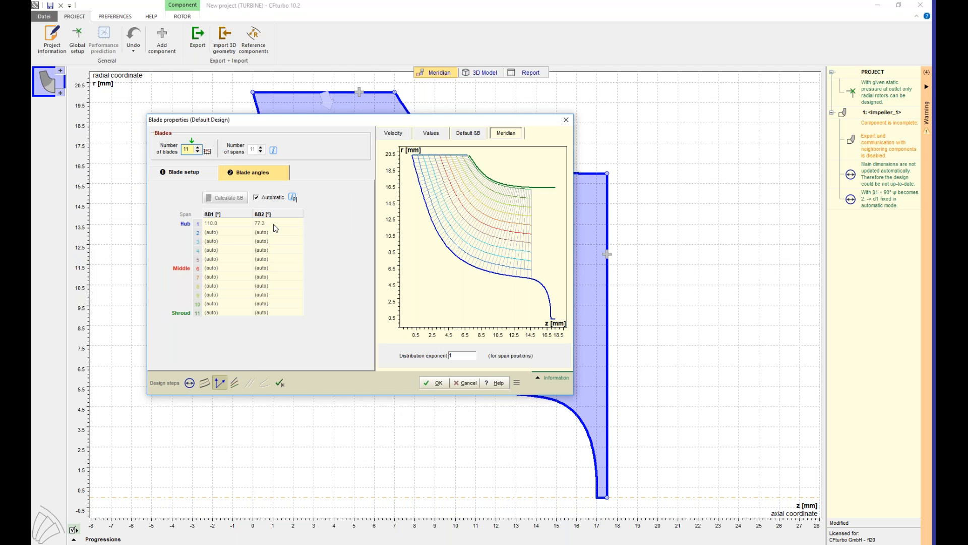
pyautogui.click(256, 197)
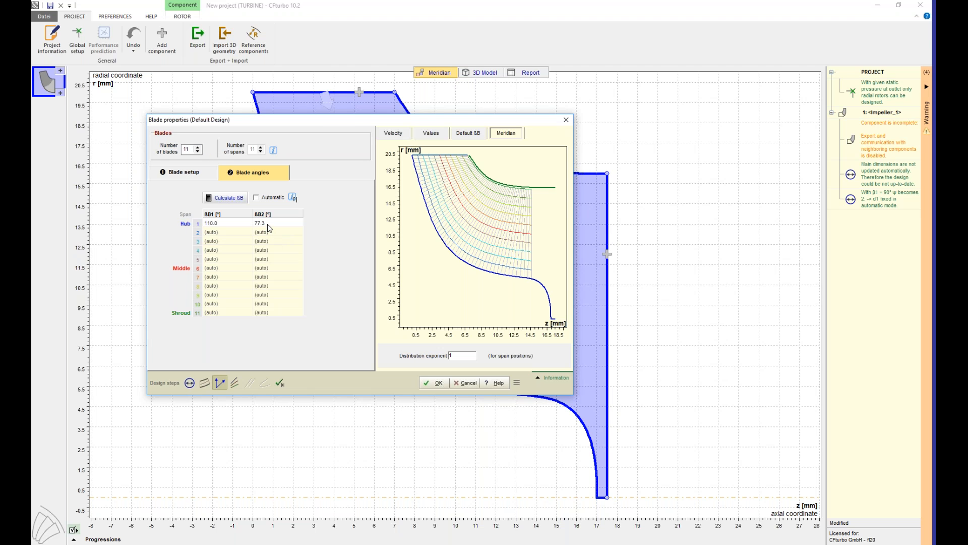
pyautogui.click(227, 225)
pyautogui.click(261, 225)
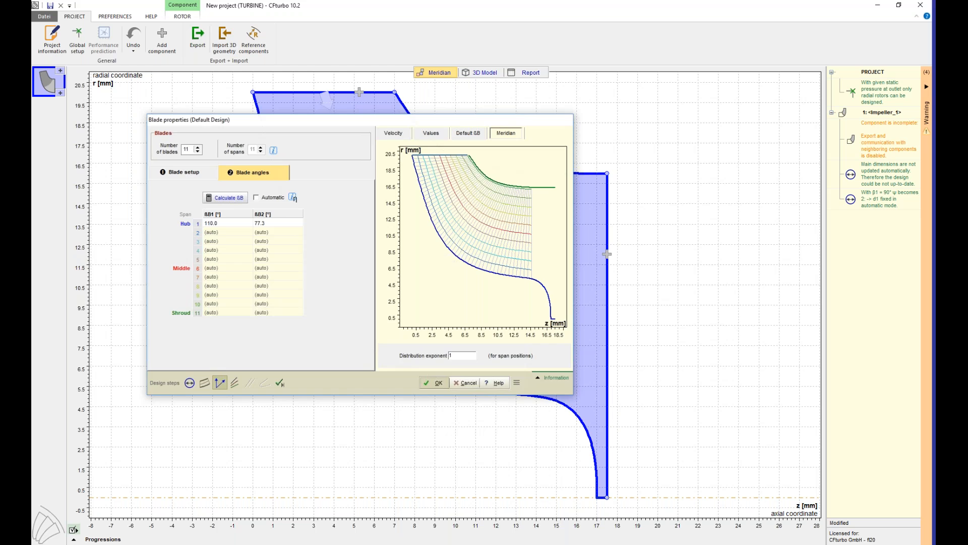
pyautogui.click(437, 383)
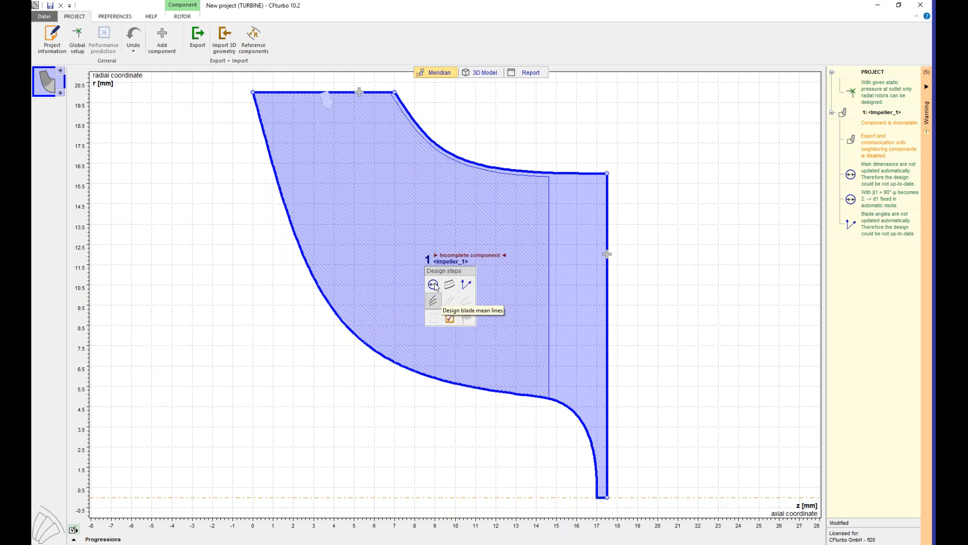
# Step: Open the blade mean line design and change its design mode to Peripheral projection
pyautogui.click(481, 72)
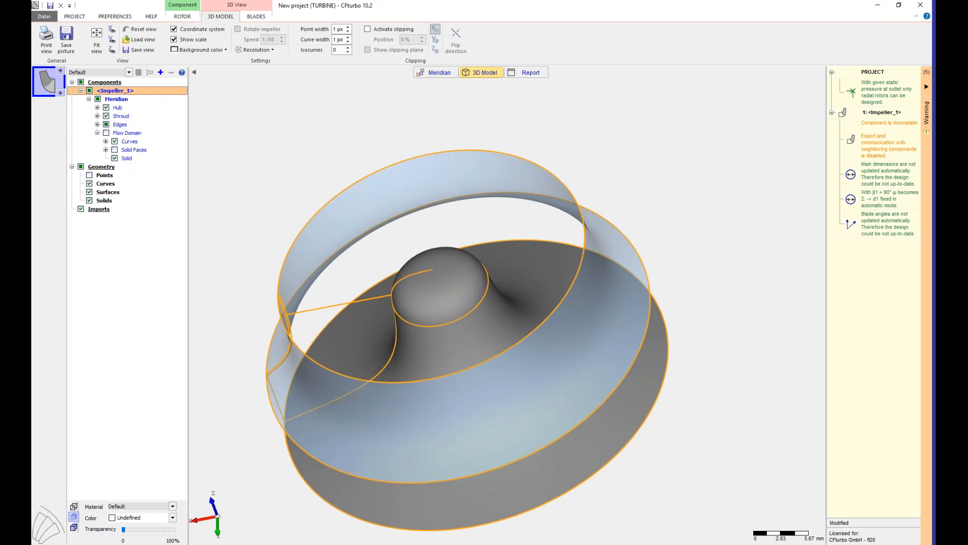
pyautogui.click(440, 73)
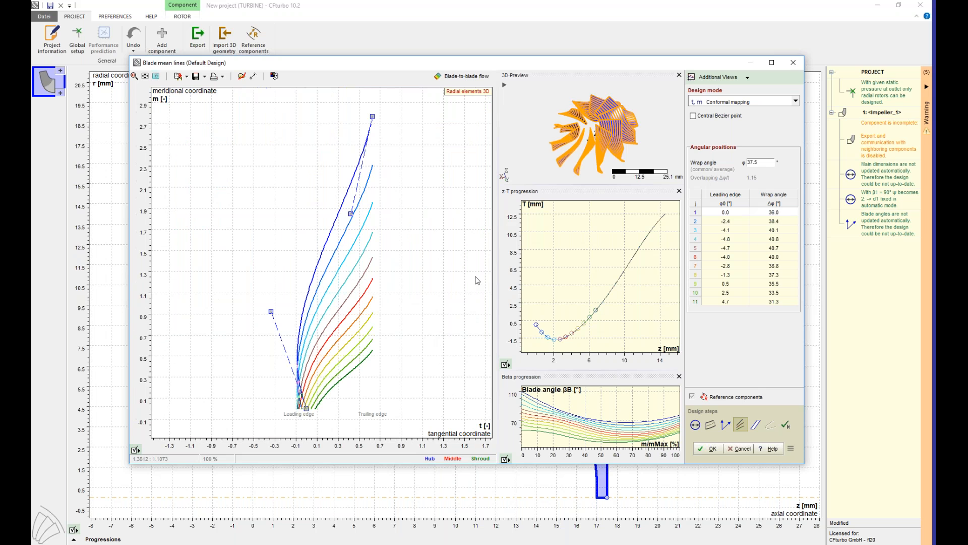
pyautogui.moveTo(637, 159); pyautogui.dragTo(616, 154)
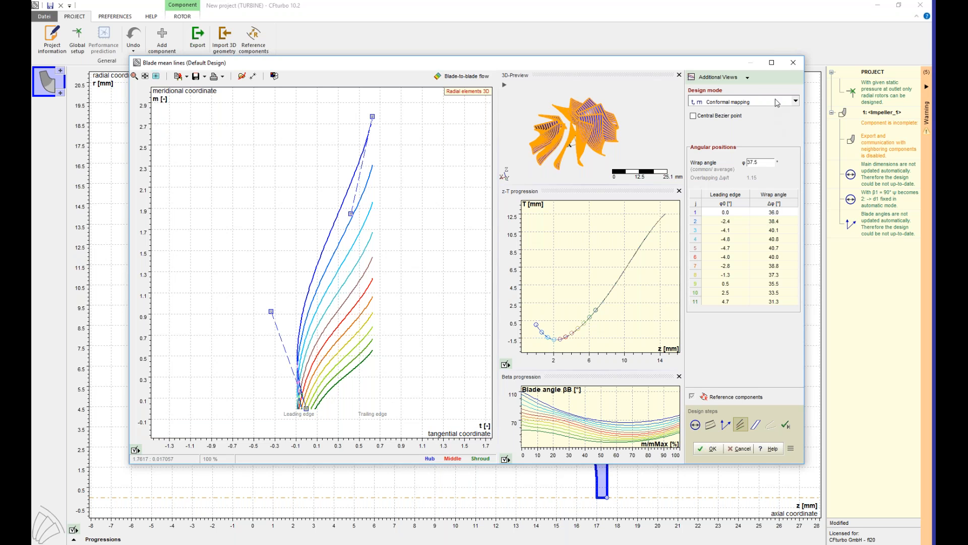
pyautogui.click(795, 102)
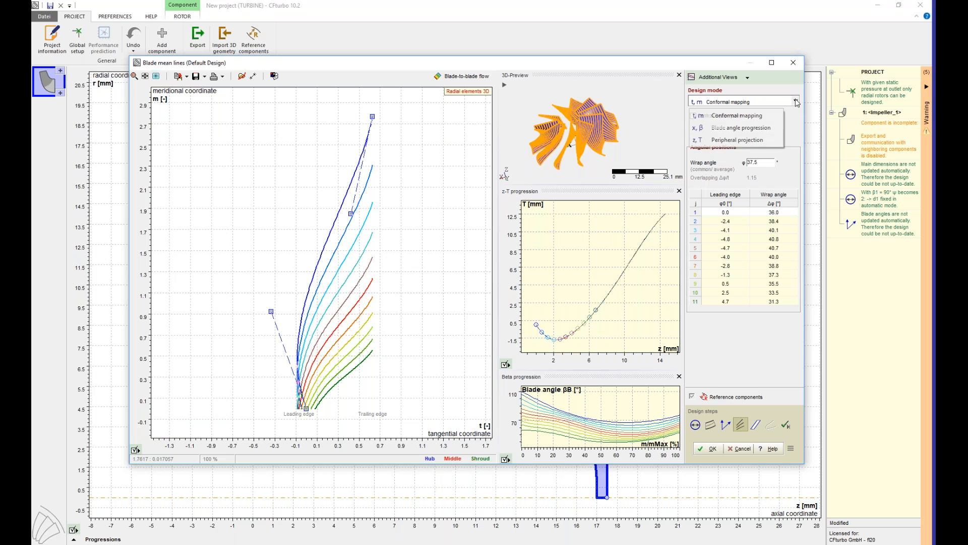
pyautogui.click(721, 140)
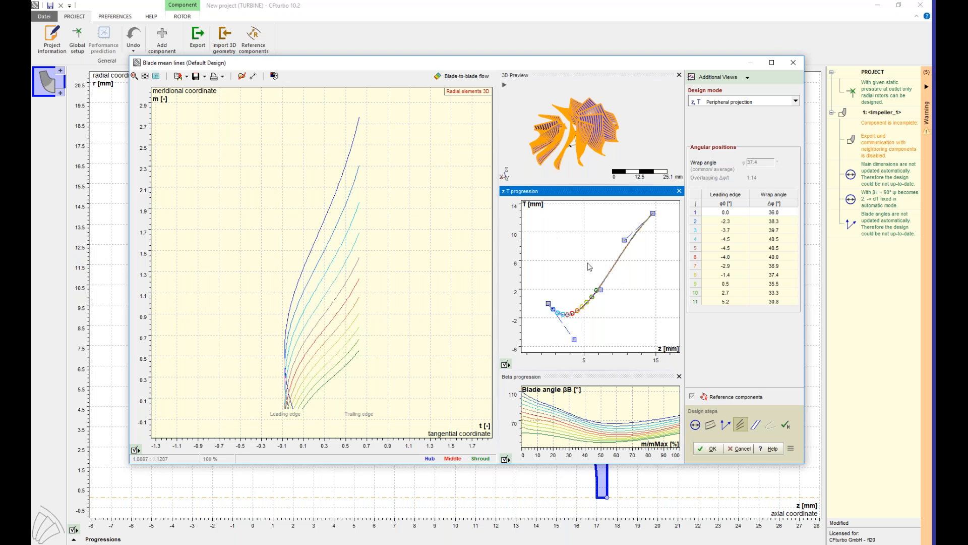
# Step: Lower the z-T curve's end point to about T = 9.3 mm and its middle control point to about z/T = 8.8/-1.7 mm, and accept
pyautogui.click(600, 289)
pyautogui.moveTo(603, 292); pyautogui.dragTo(604, 331)
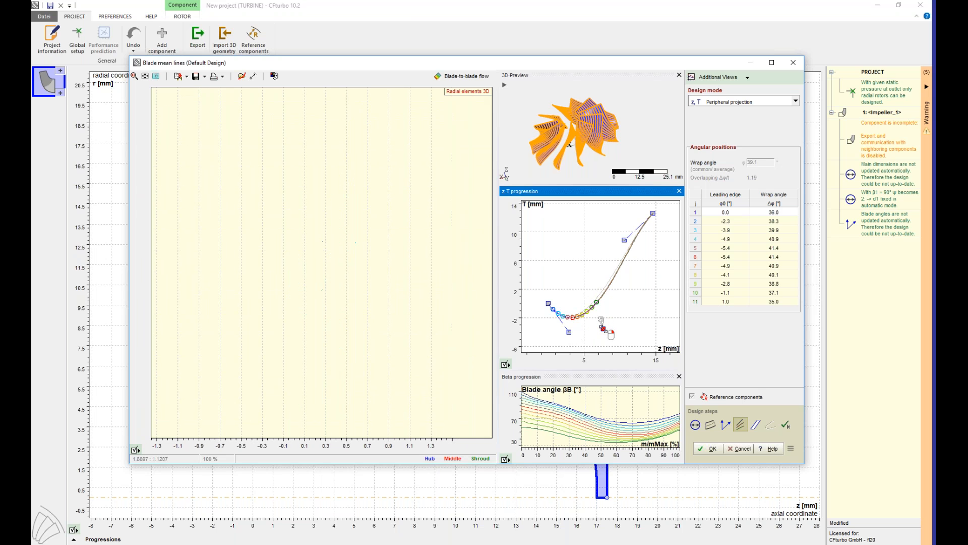
pyautogui.moveTo(657, 214); pyautogui.dragTo(637, 257)
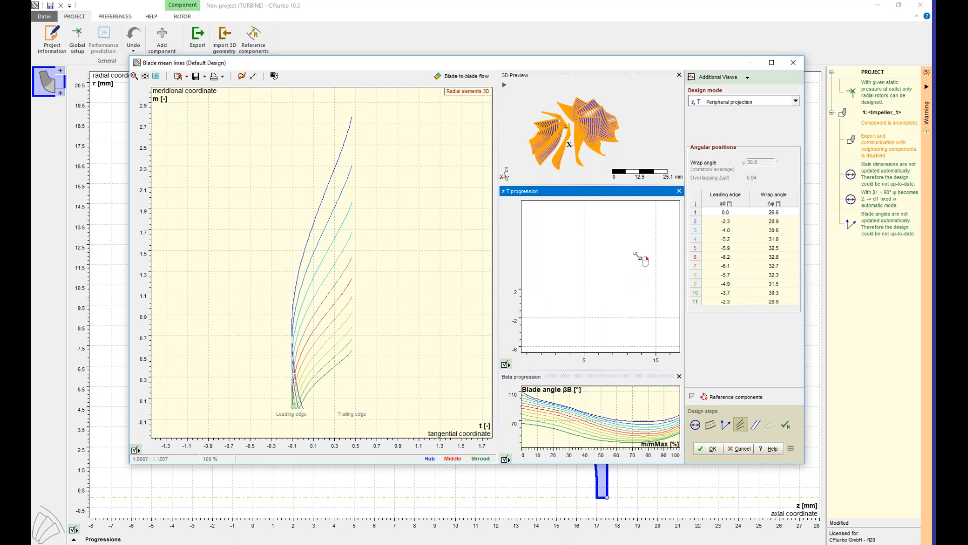
pyautogui.moveTo(606, 328); pyautogui.dragTo(611, 315)
pyautogui.moveTo(578, 160); pyautogui.dragTo(557, 138)
pyautogui.click(707, 448)
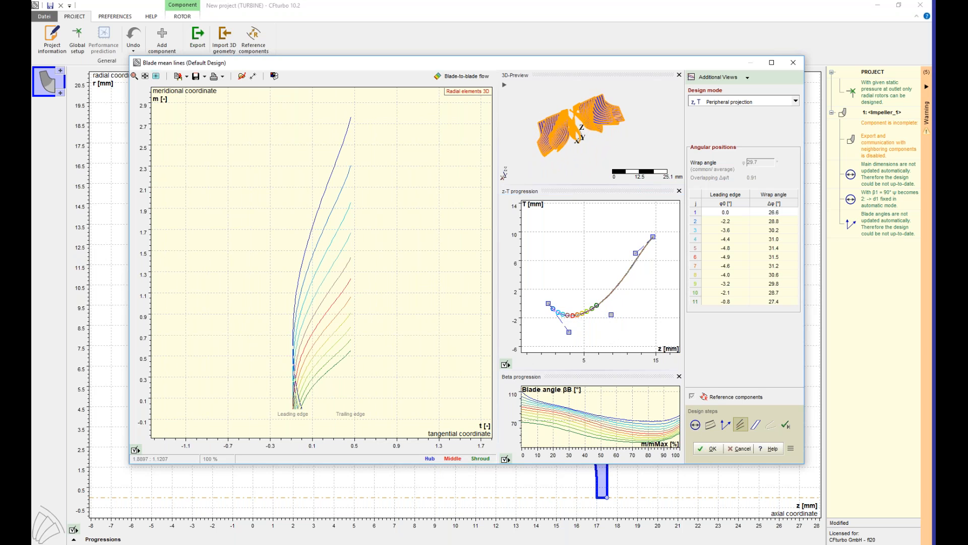
pyautogui.click(712, 448)
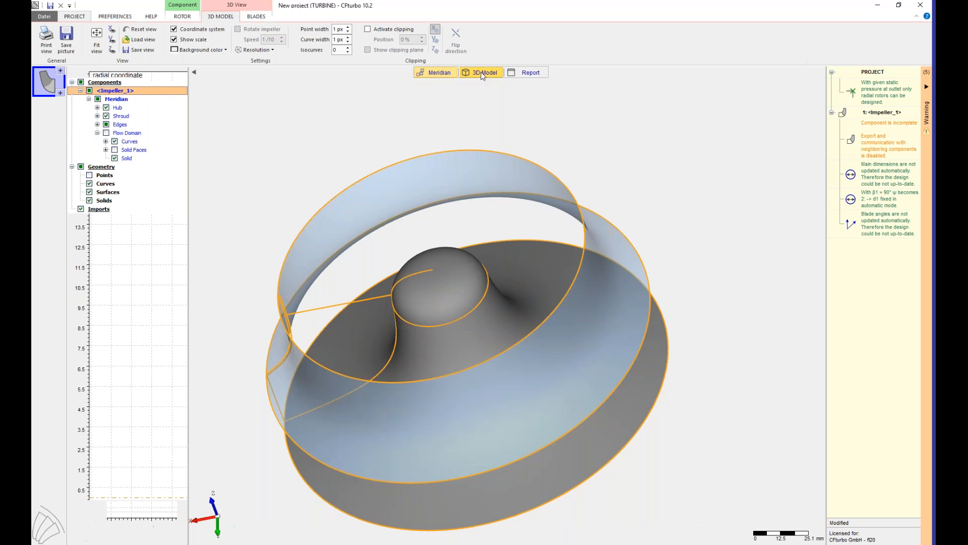
# Step: Examine the blade mean surfaces between hub and shroud in the 3D model from several angles
pyautogui.moveTo(609, 193); pyautogui.dragTo(655, 167, button='middle')
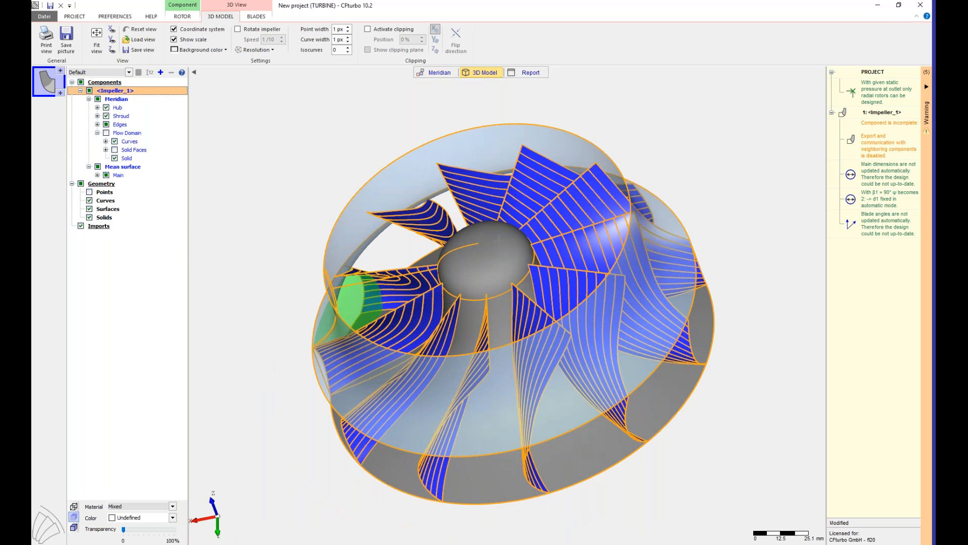
pyautogui.moveTo(499, 239); pyautogui.dragTo(610, 237)
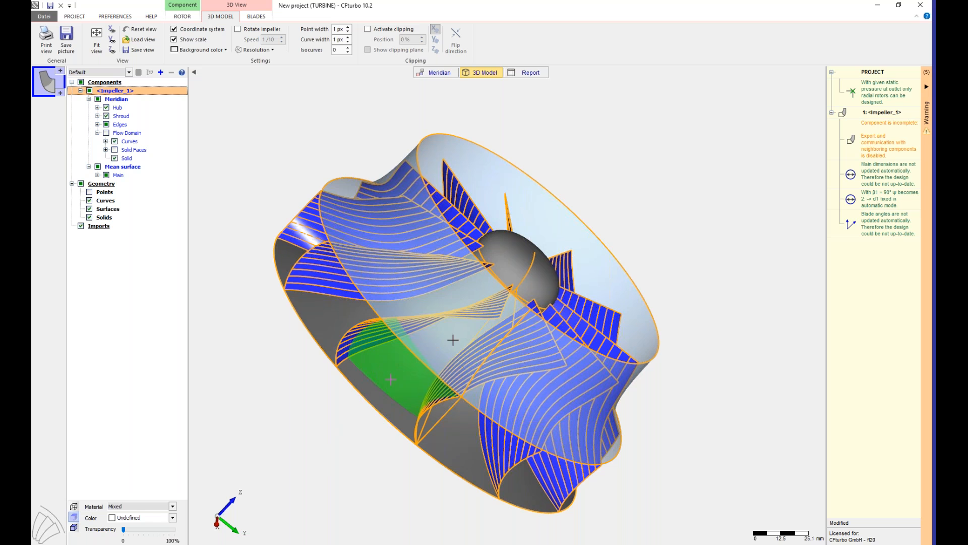
pyautogui.moveTo(418, 376); pyautogui.dragTo(380, 370)
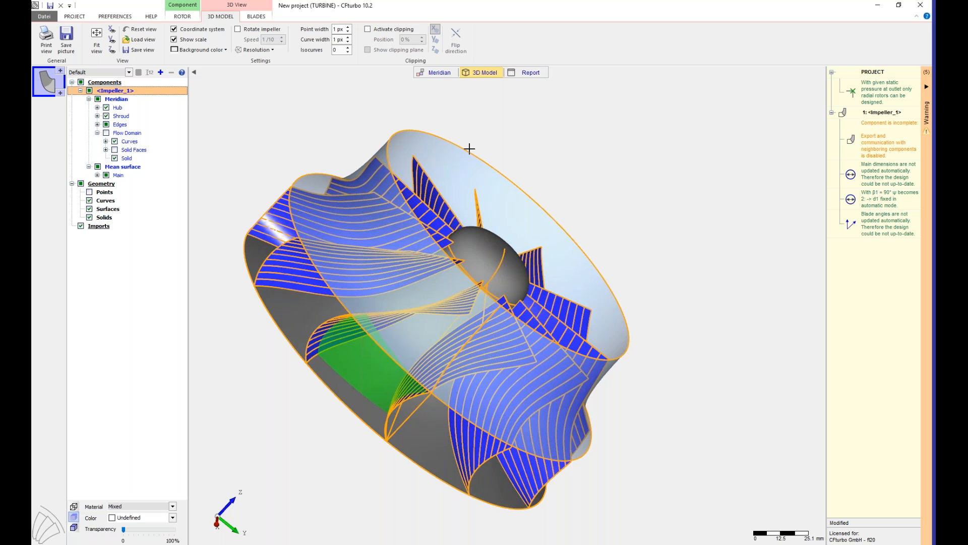
# Step: Open the blade profile design and raise both middle hub control points on the pressure side to about s = 0.66 mm
pyautogui.click(442, 73)
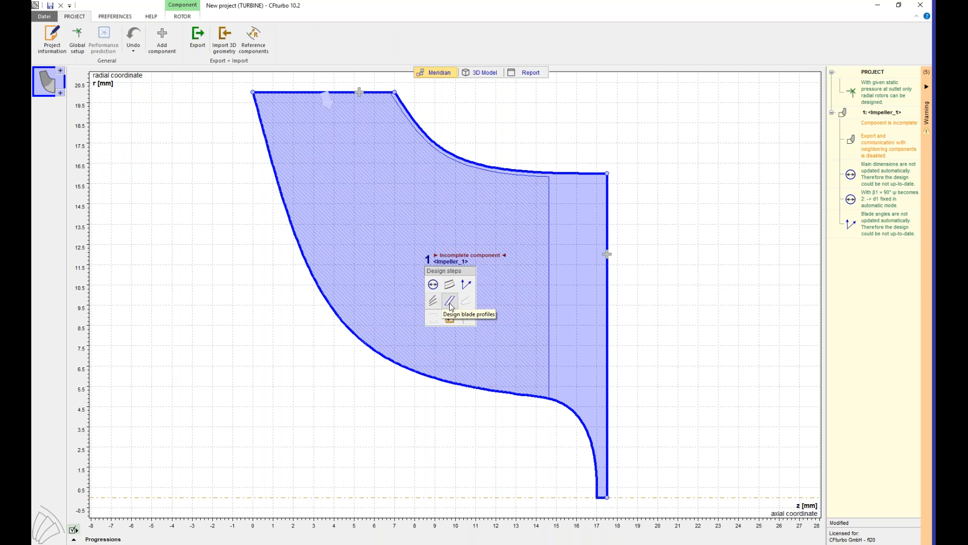
pyautogui.click(450, 300)
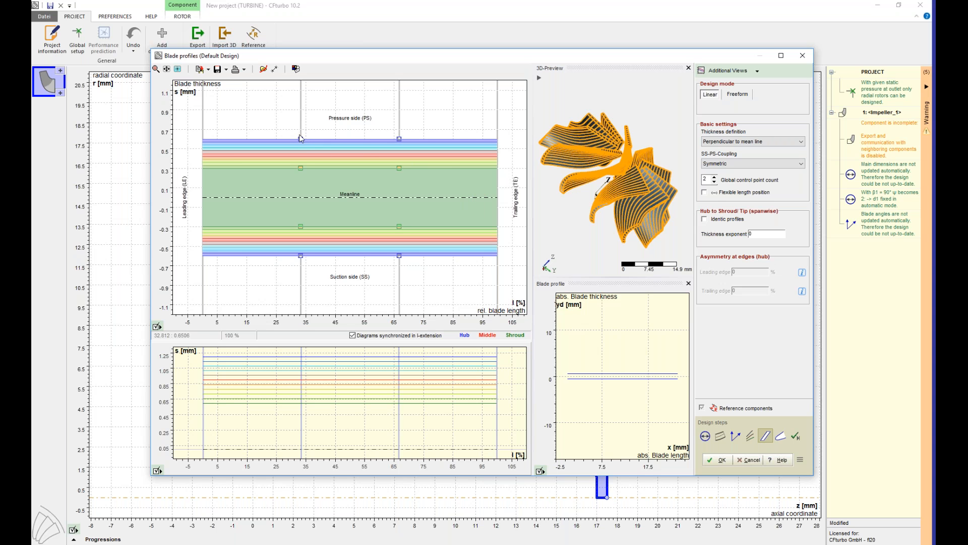
pyautogui.moveTo(299, 139); pyautogui.dragTo(296, 131)
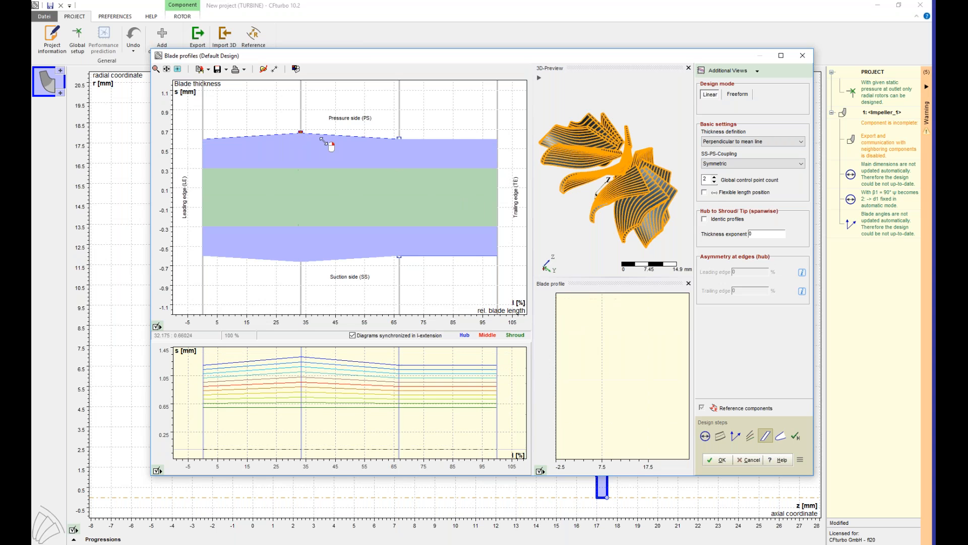
pyautogui.moveTo(398, 137); pyautogui.dragTo(400, 133)
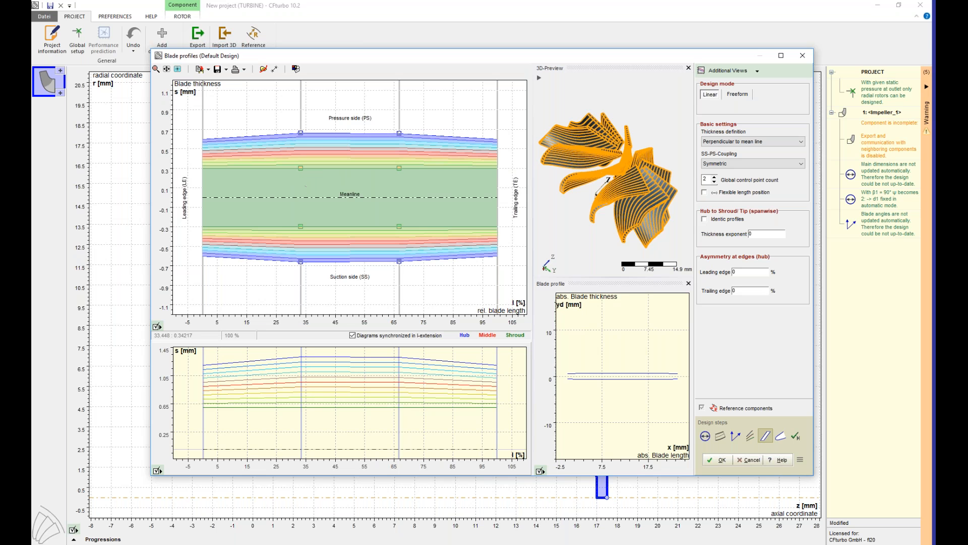
# Step: Raise both middle shroud control points on the pressure side to about s = 0.4 mm and inspect the blades in the preview
pyautogui.moveTo(300, 168); pyautogui.dragTo(302, 162)
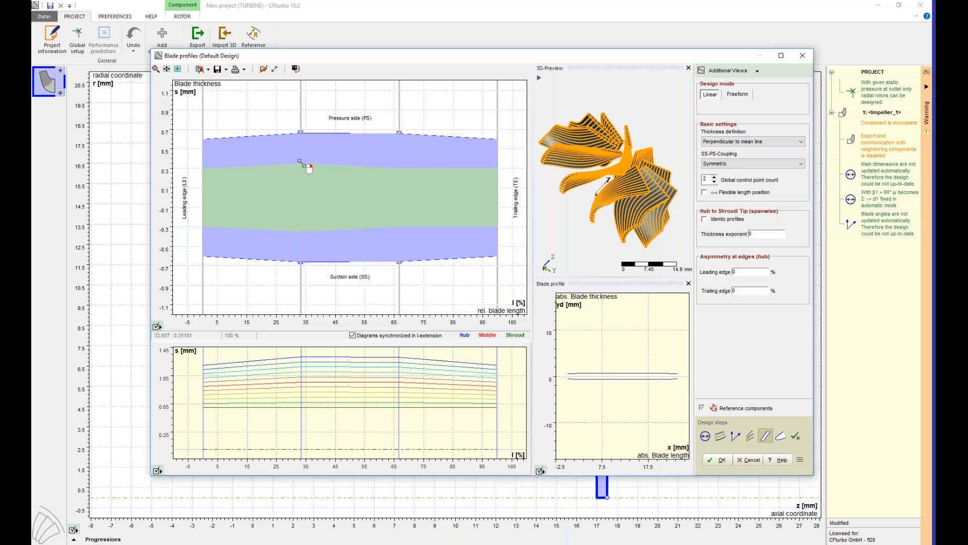
pyautogui.moveTo(399, 168); pyautogui.dragTo(401, 158)
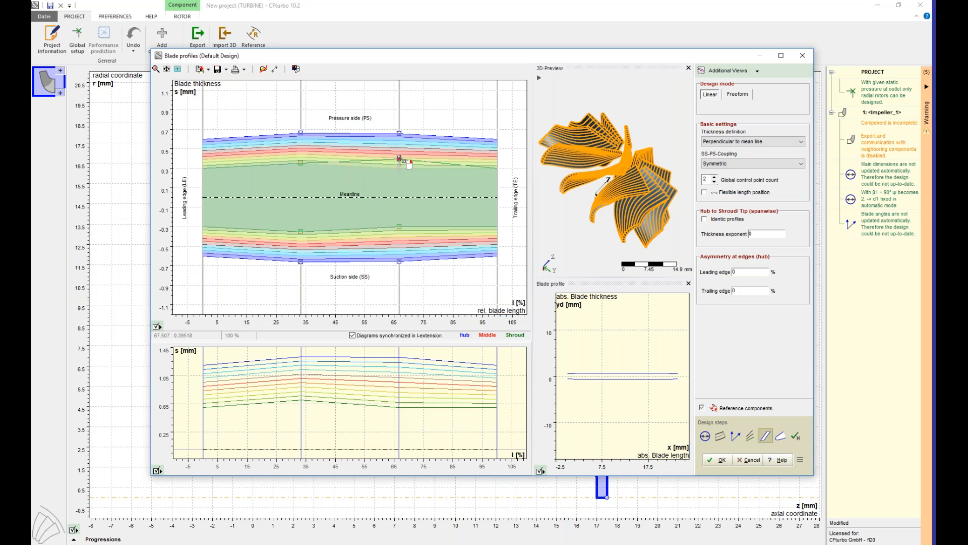
pyautogui.moveTo(300, 162); pyautogui.dragTo(301, 157)
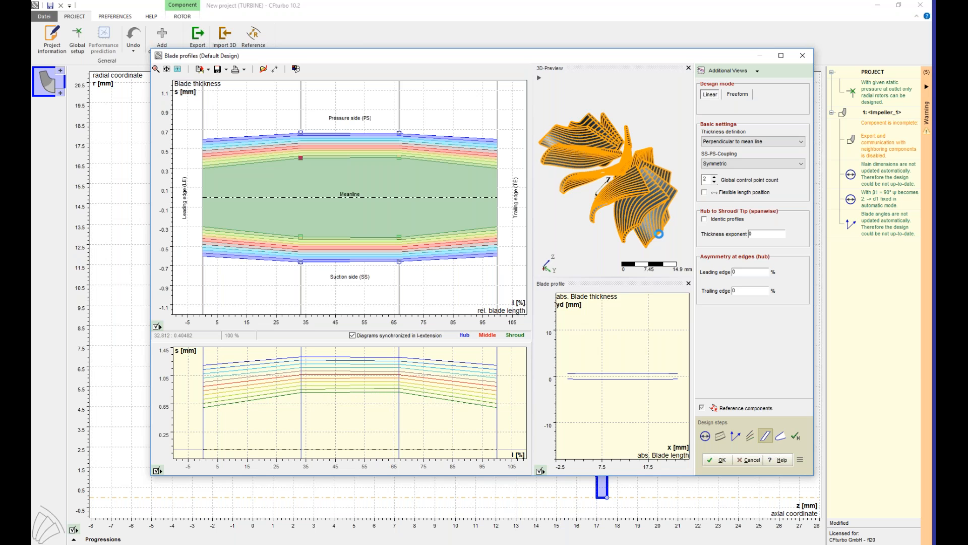
pyautogui.scroll(2, 661, 233)
pyautogui.moveTo(631, 197); pyautogui.dragTo(609, 209, button='middle')
pyautogui.moveTo(609, 209)
pyautogui.mouseDown()
pyautogui.moveTo(598, 223)
pyautogui.moveTo(584, 206)
pyautogui.moveTo(597, 204)
pyautogui.mouseUp()
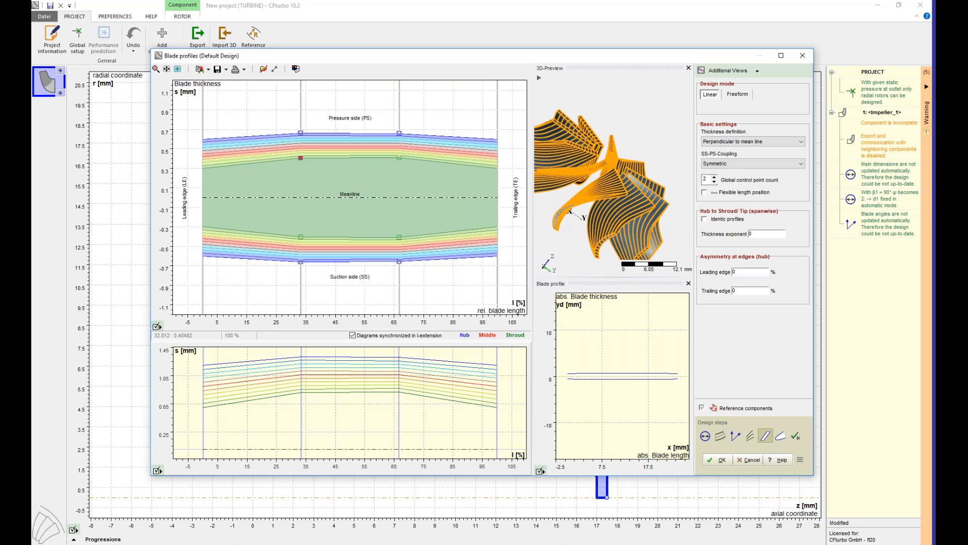
# Step: Proceed to the blade edge design, check the elliptical trailing edge and accept the blade edges
pyautogui.click(781, 437)
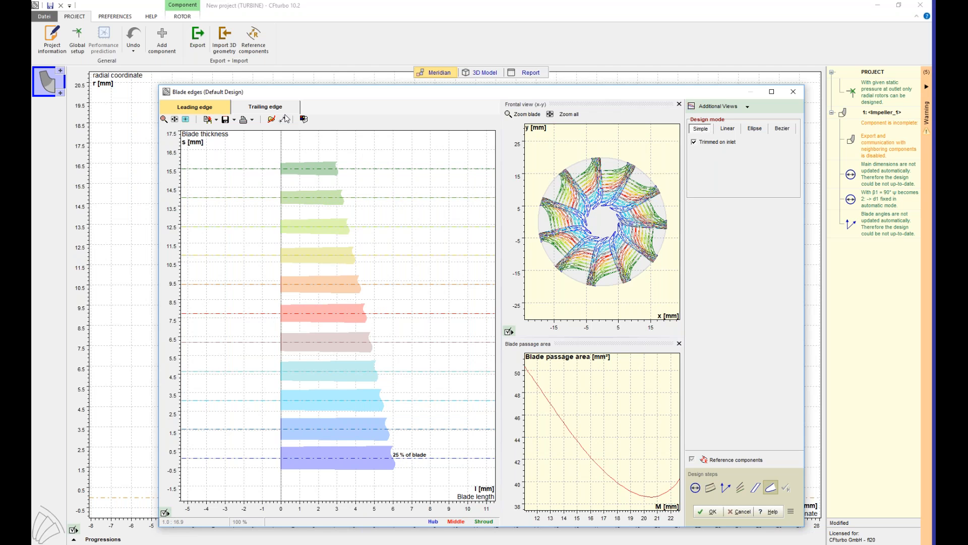
pyautogui.click(265, 107)
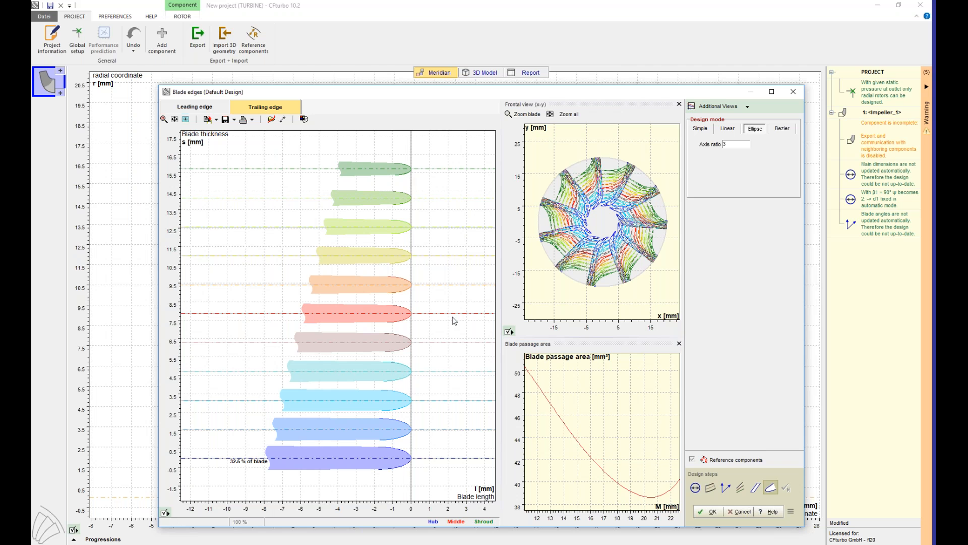
pyautogui.click(716, 511)
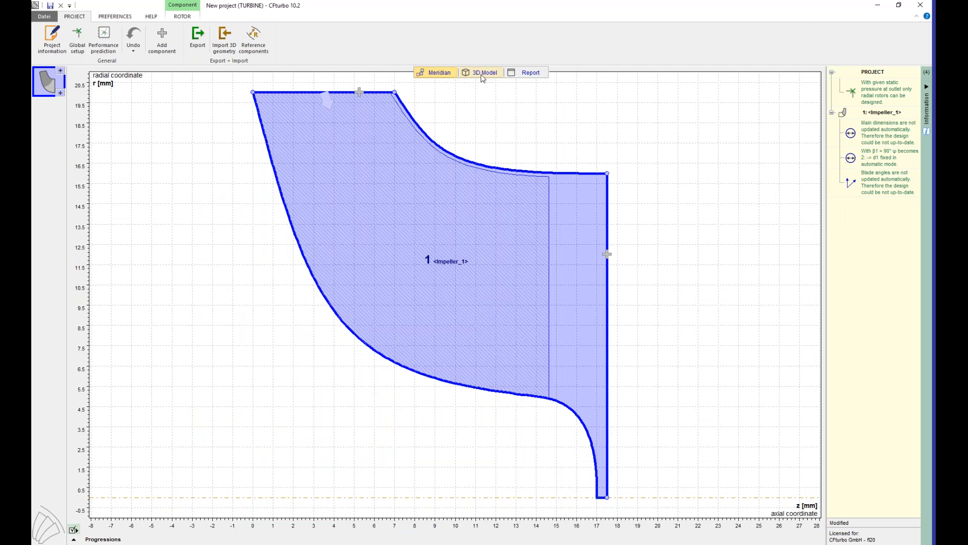
# Step: Inspect the impeller blades with their finished profiles and edges in the 3D model from several angles
pyautogui.click(481, 74)
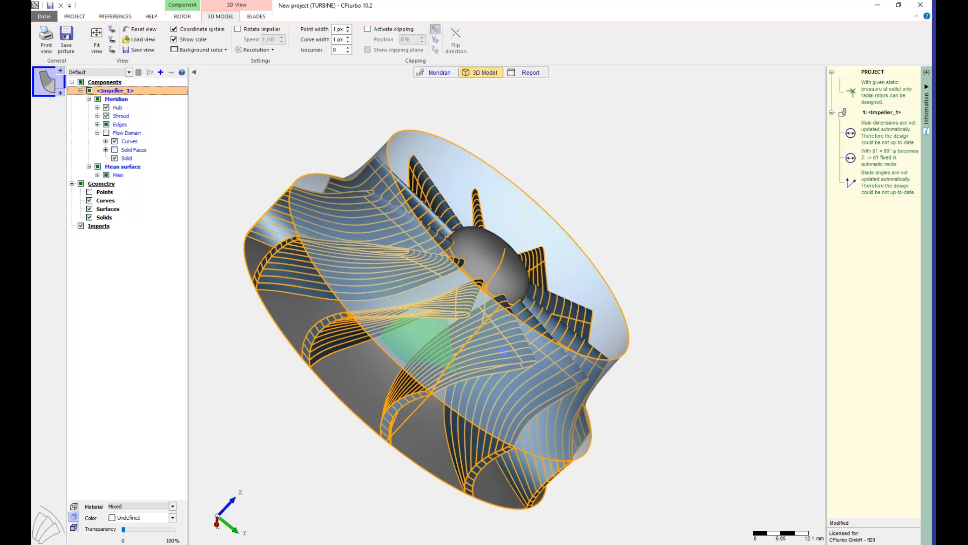
pyautogui.moveTo(592, 272); pyautogui.dragTo(637, 247, button='right')
pyautogui.moveTo(589, 265); pyautogui.dragTo(421, 162)
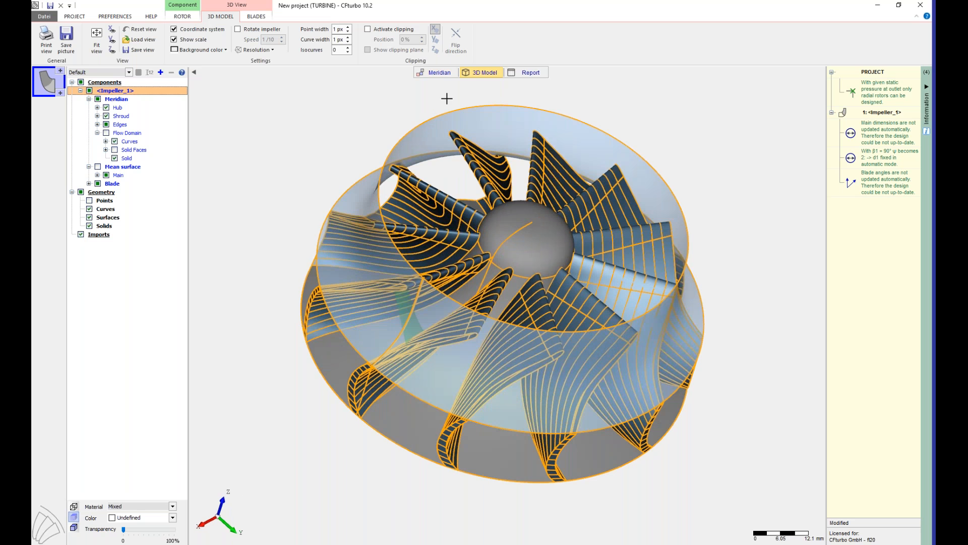
# Step: Activate the impeller's inlet extension in the CFD setup with Radial direction and a midline length of 0.4 mm, and accept it
pyautogui.click(439, 72)
pyautogui.moveTo(446, 262)
pyautogui.click(433, 317)
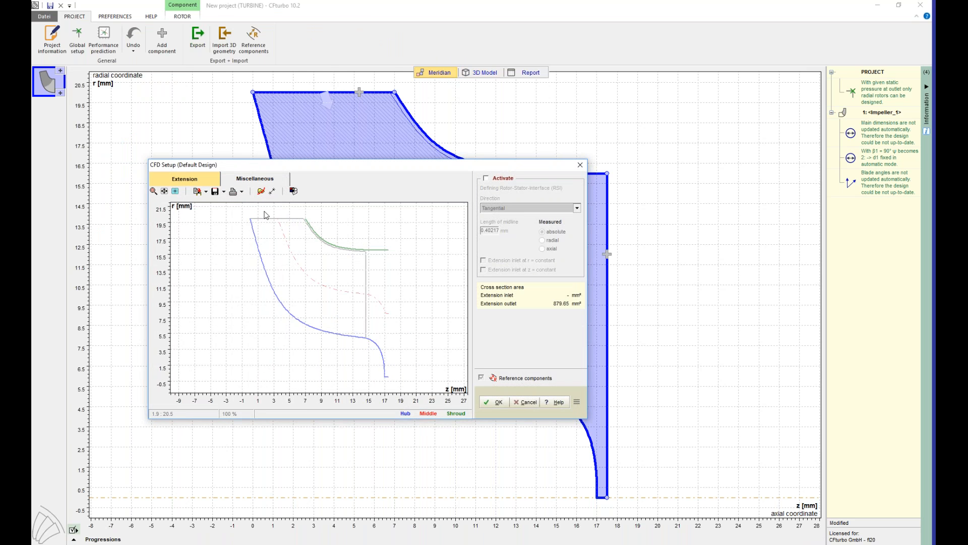
pyautogui.click(487, 179)
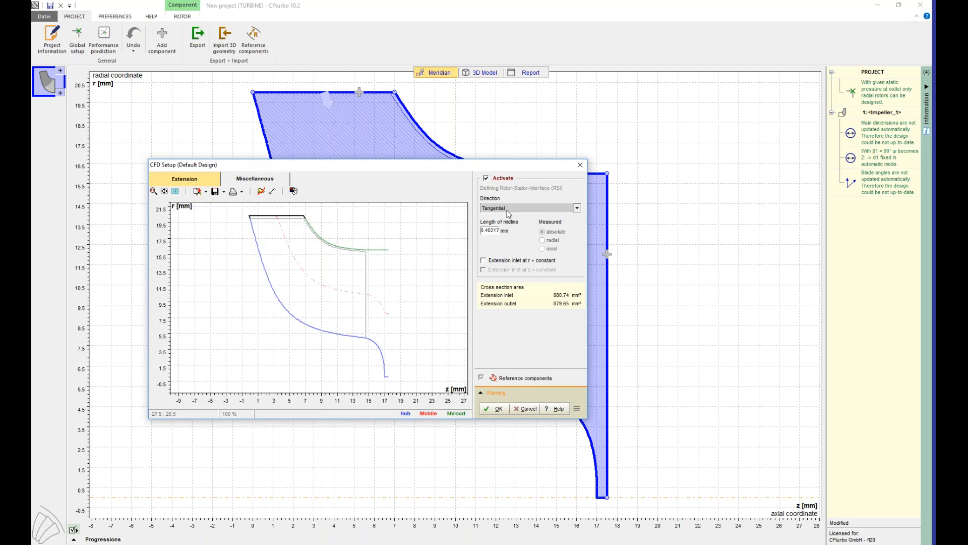
pyautogui.click(577, 208)
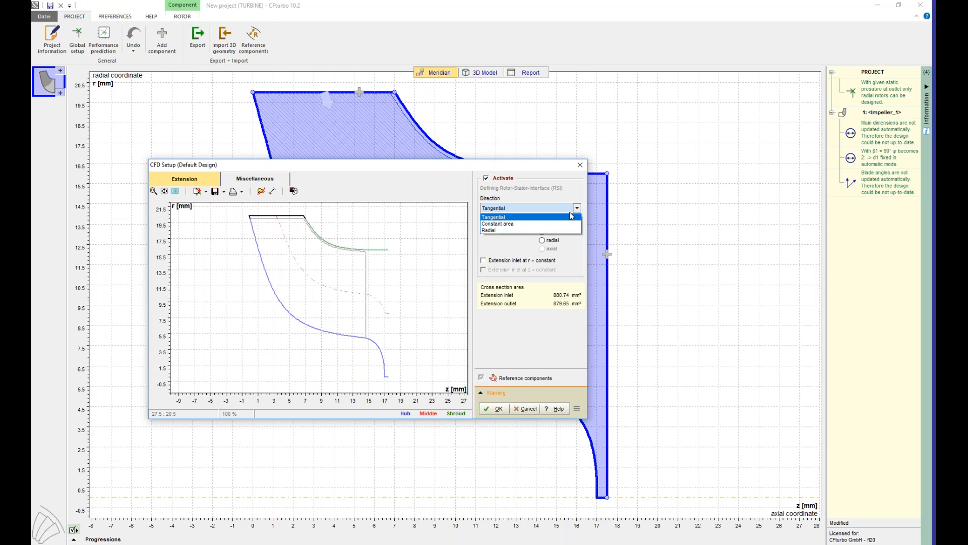
pyautogui.click(499, 231)
pyautogui.moveTo(491, 231); pyautogui.dragTo(499, 232)
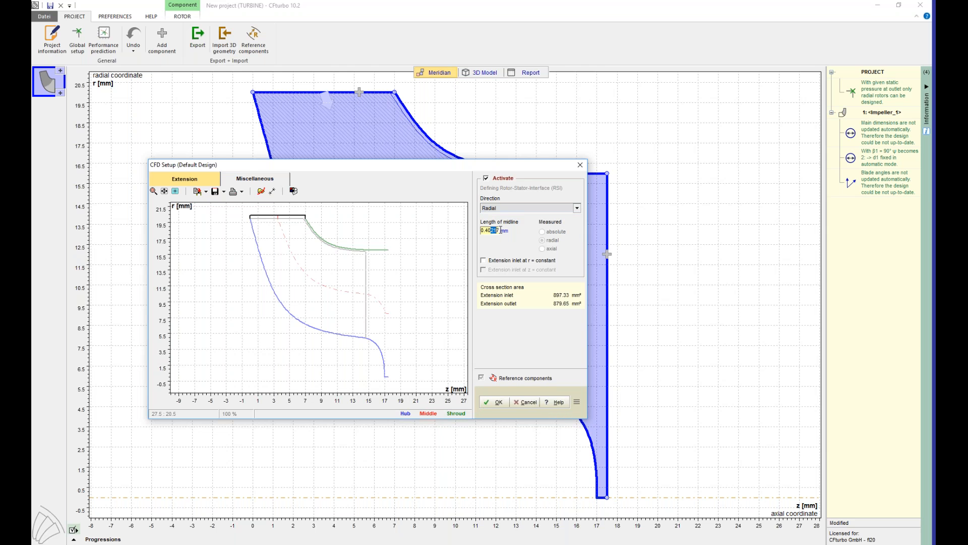
pyautogui.press('Delete')
pyautogui.click(494, 402)
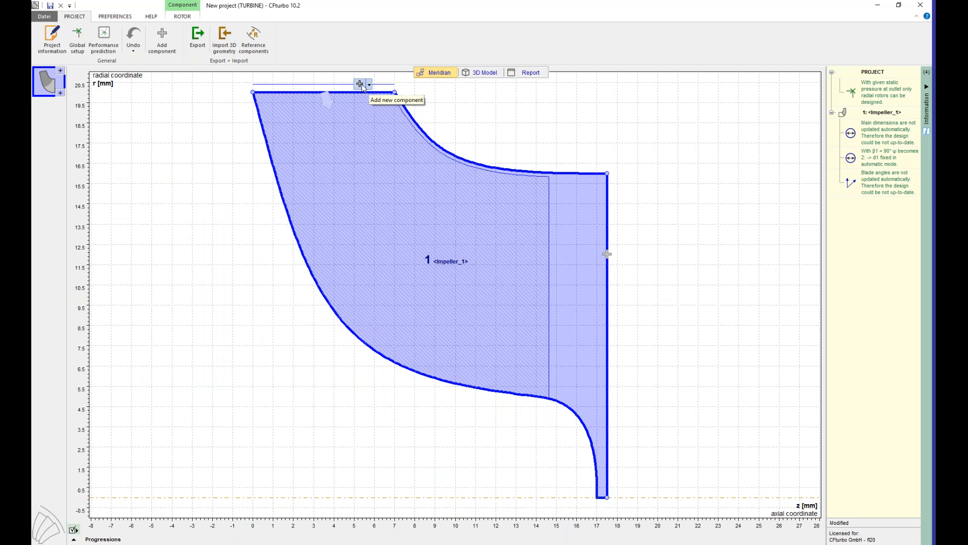
# Step: Add a new stator upstream of the impeller inlet
pyautogui.moveTo(432, 308)
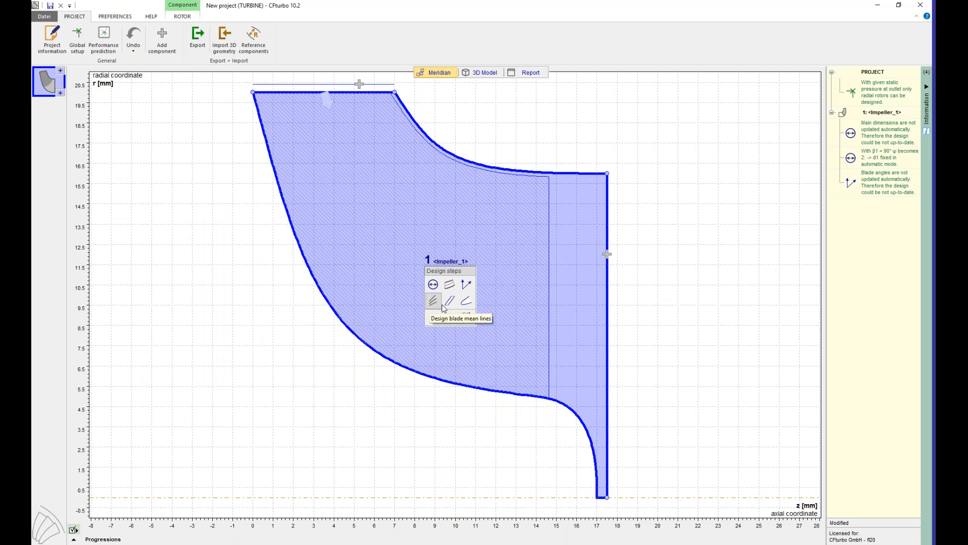
pyautogui.click(361, 85)
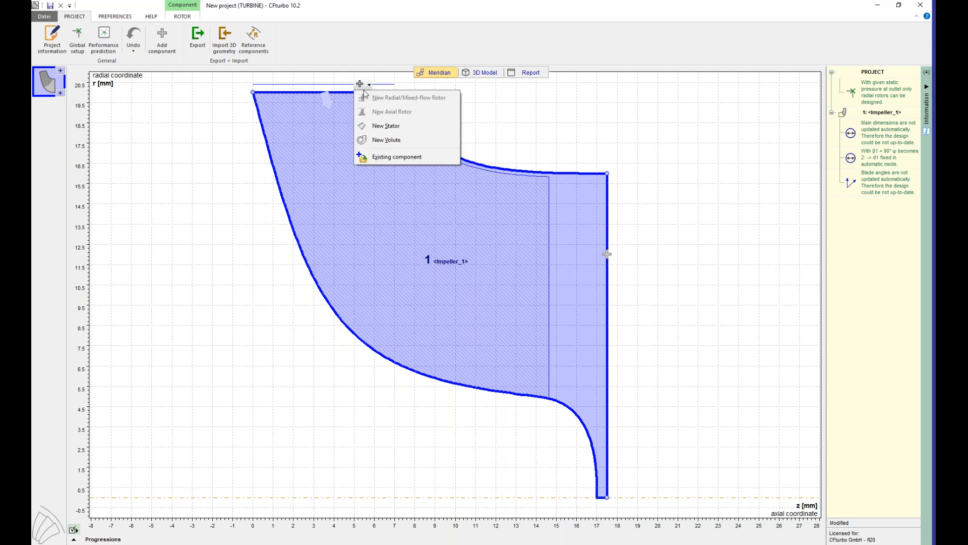
pyautogui.click(388, 127)
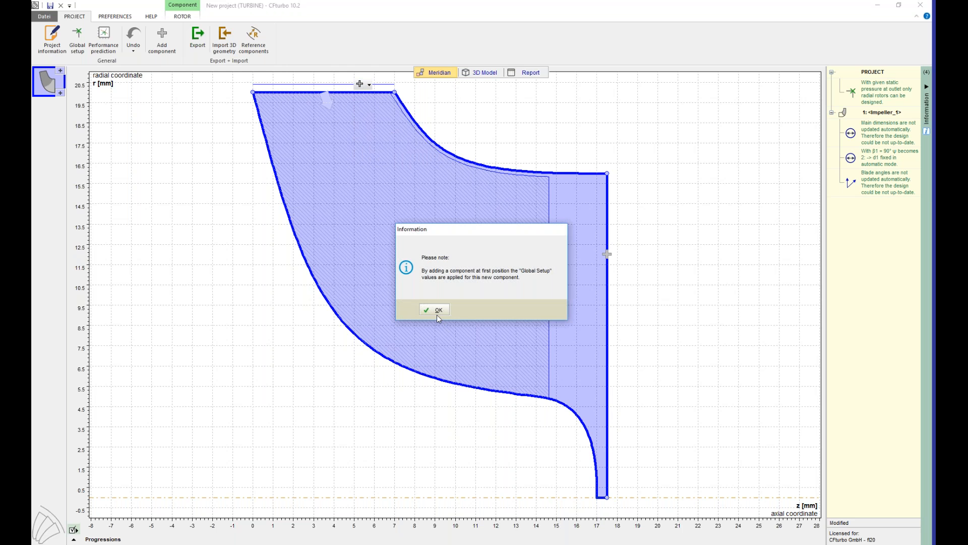
pyautogui.press('Return')
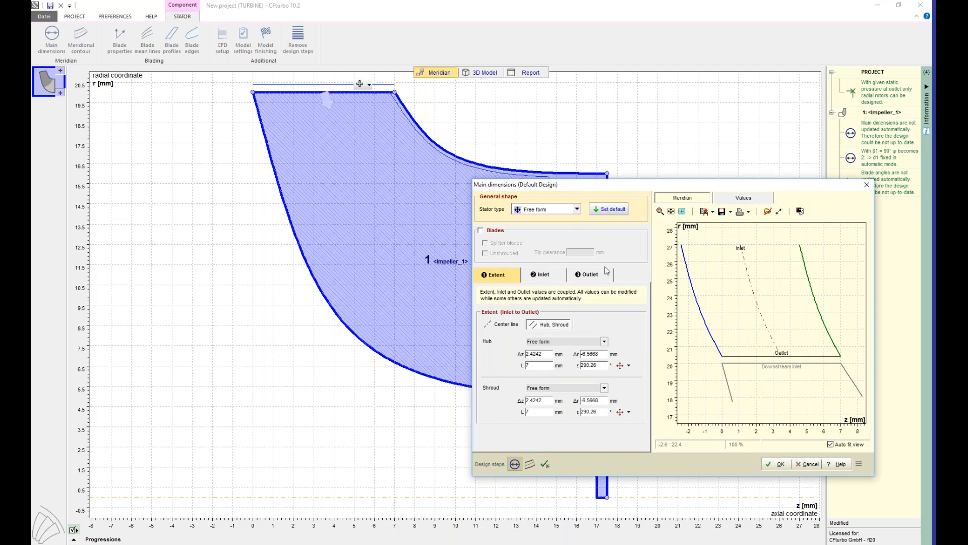
# Step: Set the stator's hub and shroud extents to Radial, enable blades without splitters, and accept the main dimensions
pyautogui.click(563, 341)
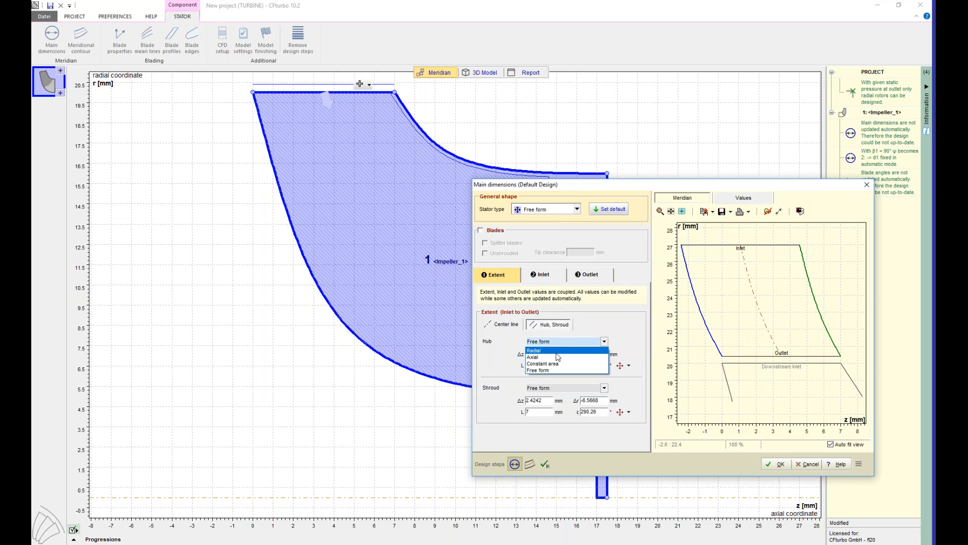
pyautogui.click(558, 356)
pyautogui.click(557, 388)
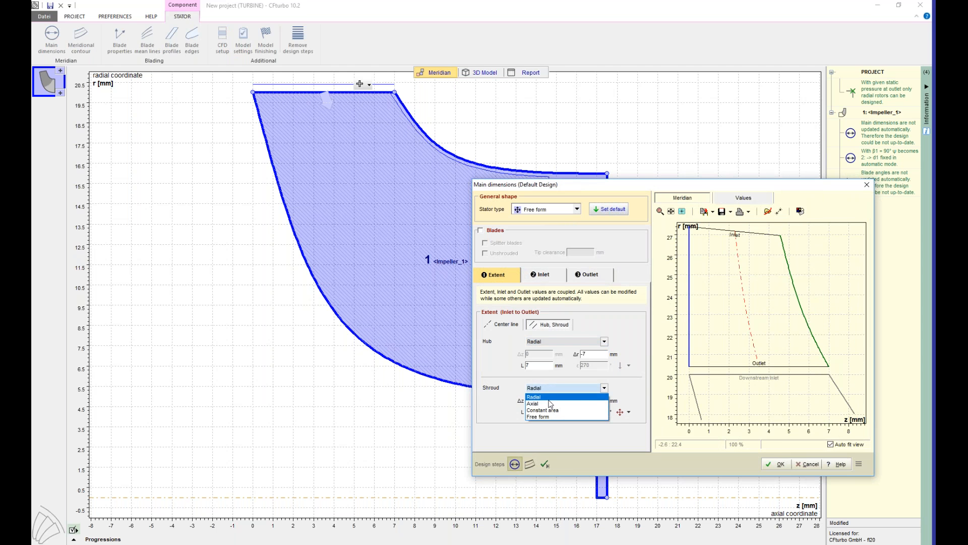
pyautogui.click(549, 403)
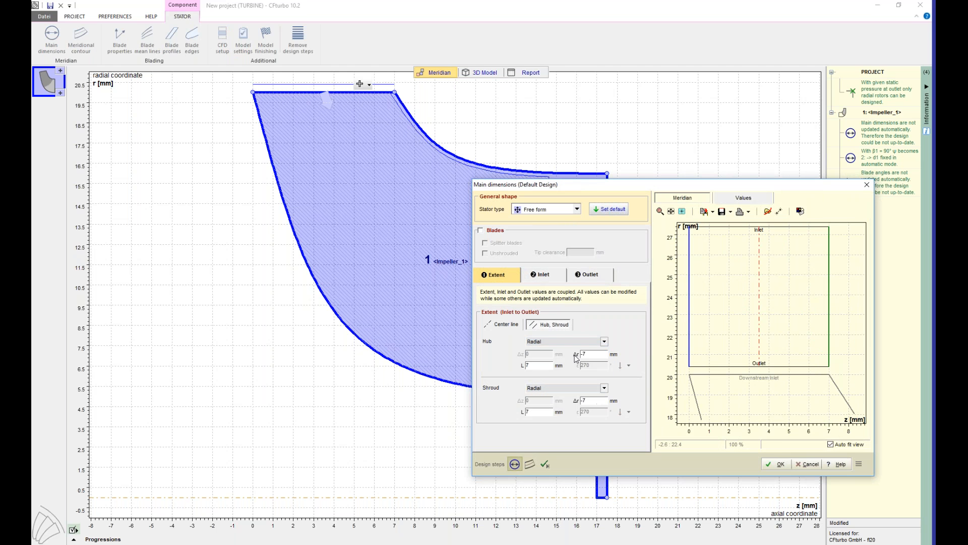
pyautogui.click(481, 231)
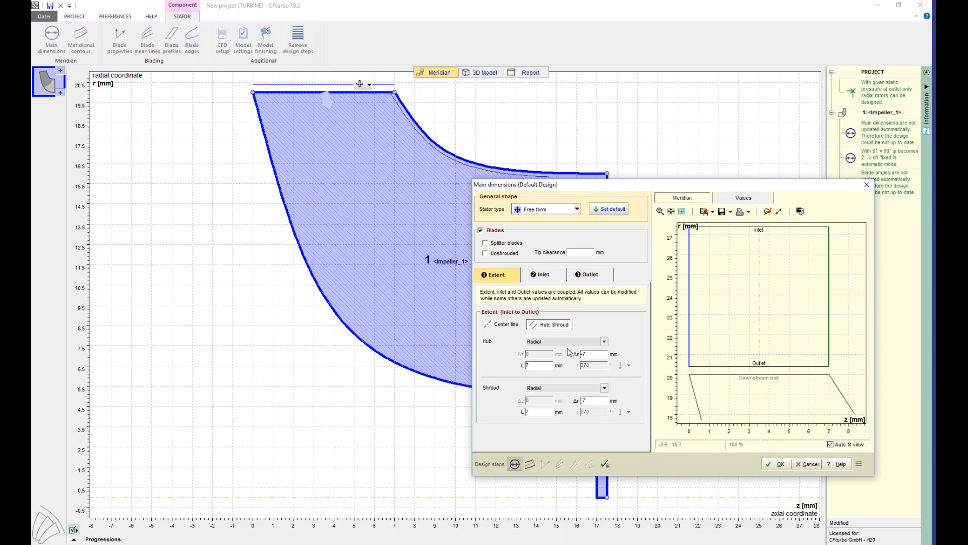
pyautogui.click(776, 464)
# Step: Open the stator's meridional contour and convert both its hub and shroud curves to straight lines
pyautogui.moveTo(395, 150)
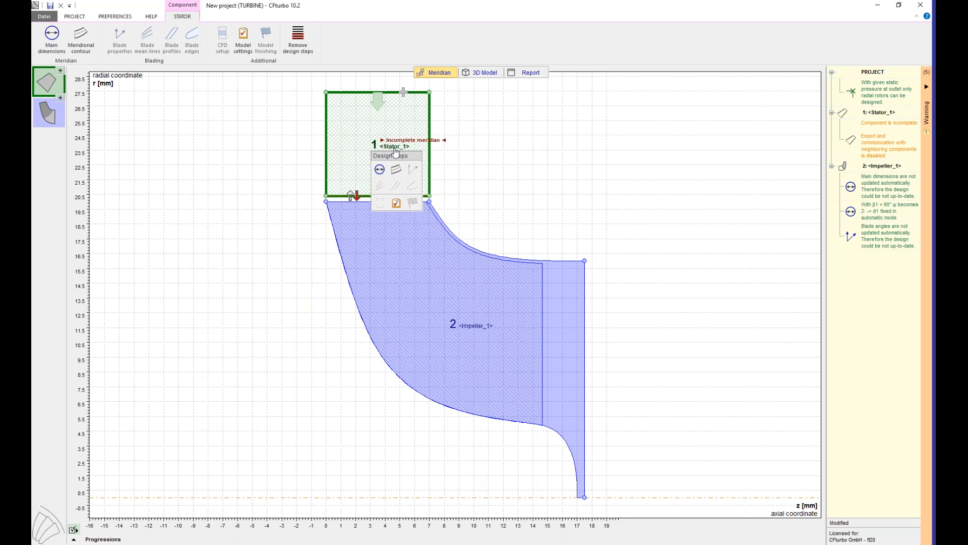
pyautogui.click(396, 176)
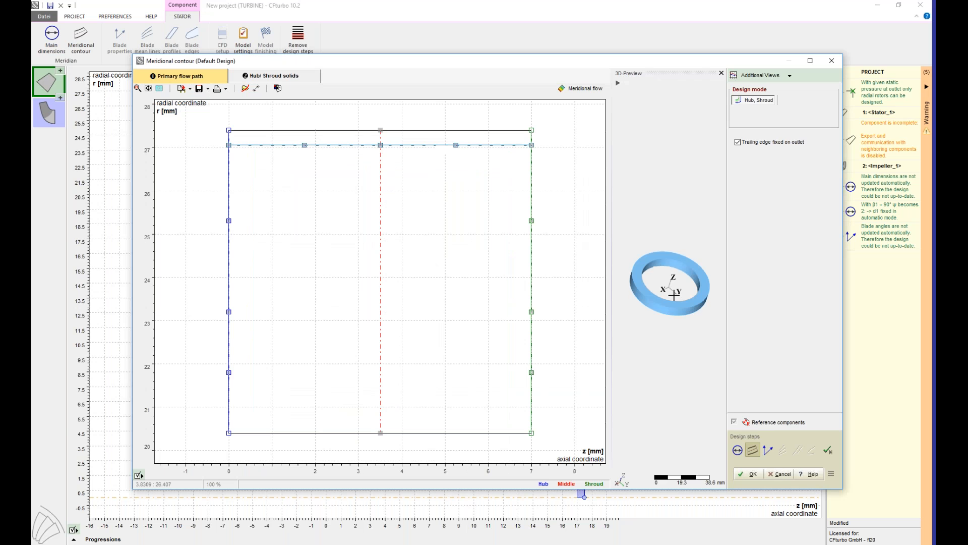
pyautogui.rightClick(229, 257)
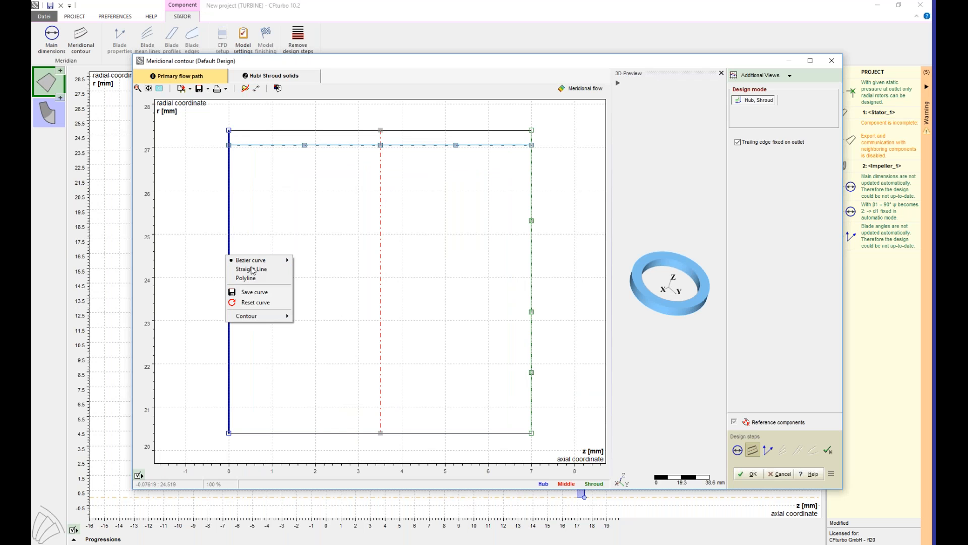
pyautogui.click(252, 269)
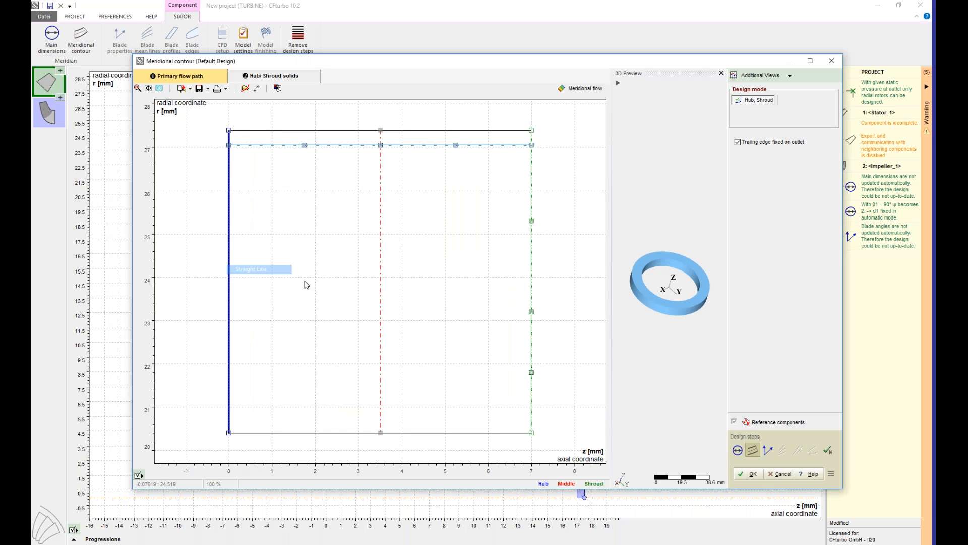
pyautogui.rightClick(531, 288)
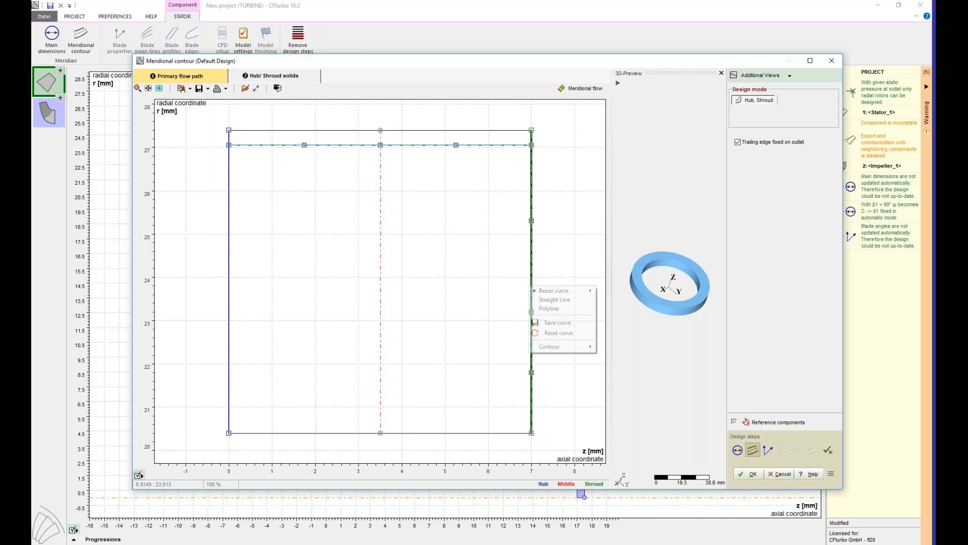
pyautogui.click(549, 301)
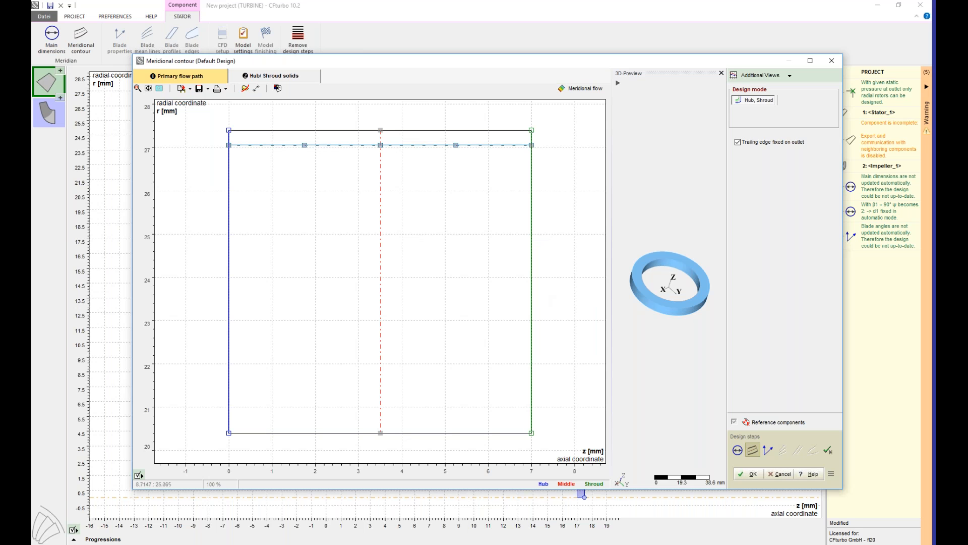
# Step: Release the stator's trailing edge from the outlet, and set the leading edge to r = constant at about r = 25.5 mm
pyautogui.click(737, 142)
pyautogui.rightClick(532, 145)
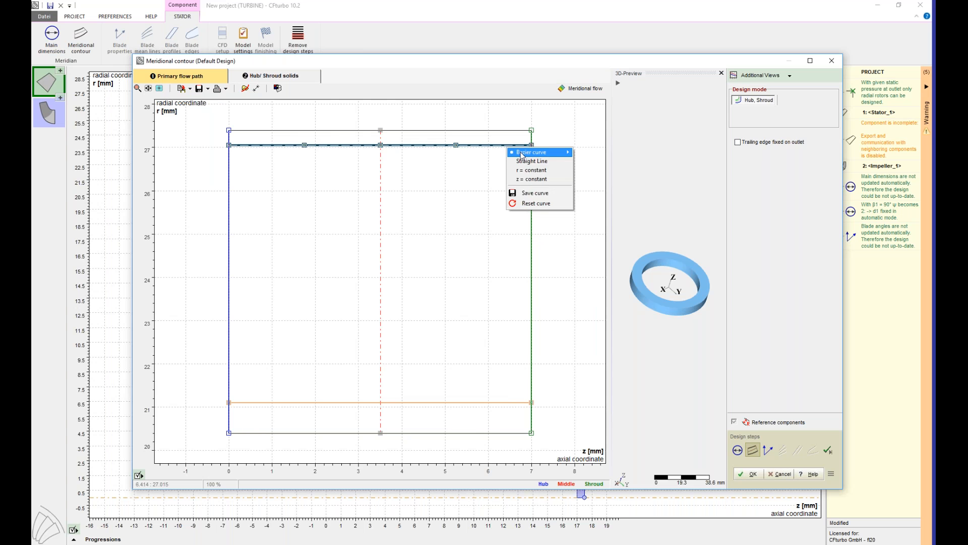
pyautogui.click(538, 174)
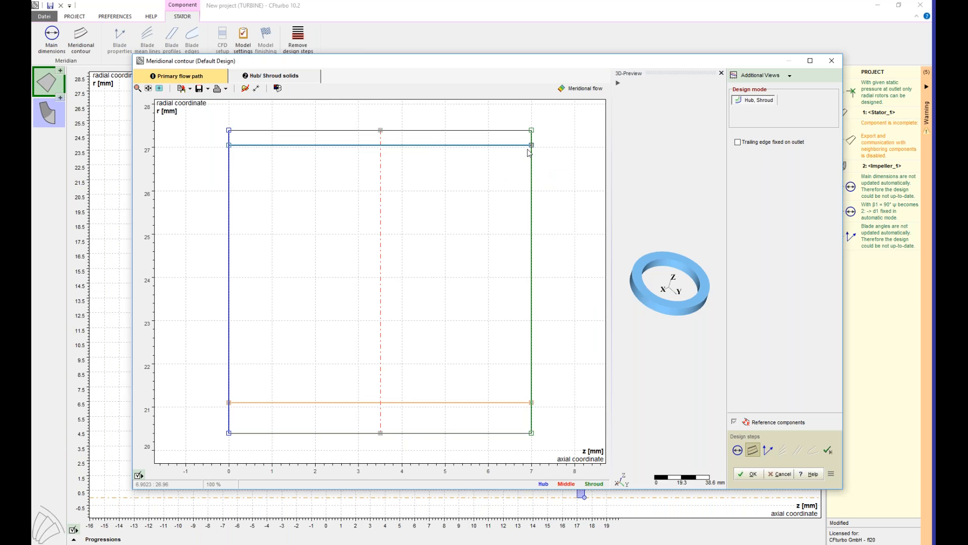
pyautogui.moveTo(532, 146); pyautogui.dragTo(540, 212)
# Step: Set the stator's trailing edge to r = constant at about r = 22 mm and accept the meridional contour
pyautogui.rightClick(512, 402)
pyautogui.click(533, 425)
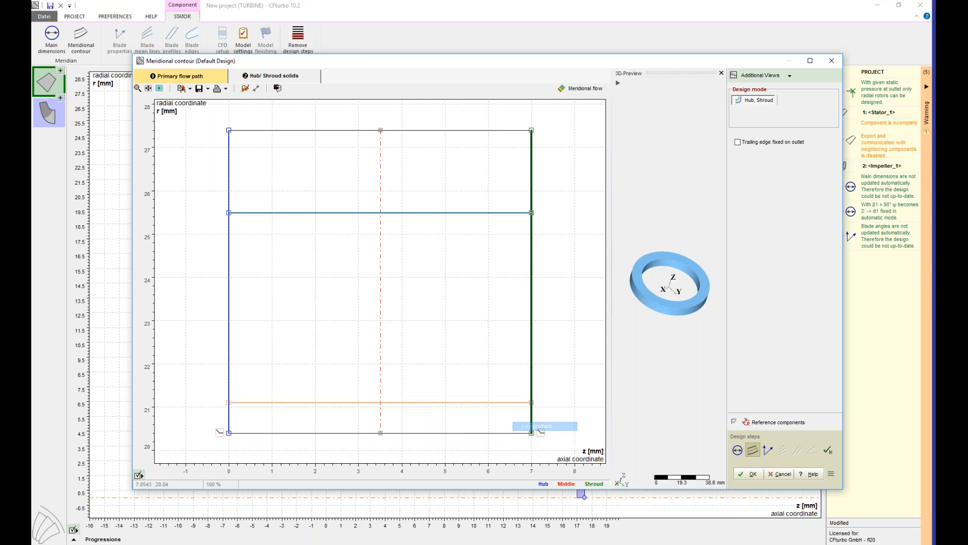
pyautogui.moveTo(531, 402); pyautogui.dragTo(534, 365)
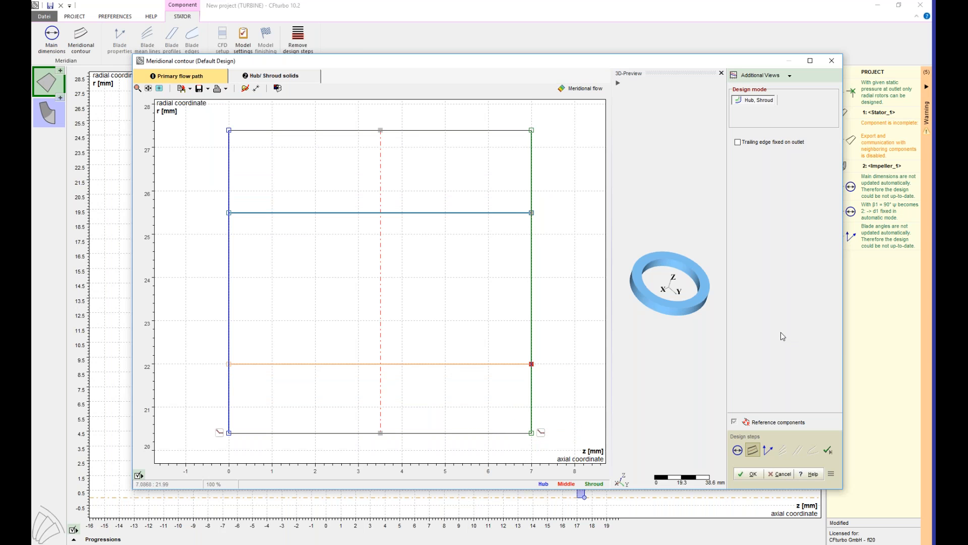
pyautogui.click(752, 473)
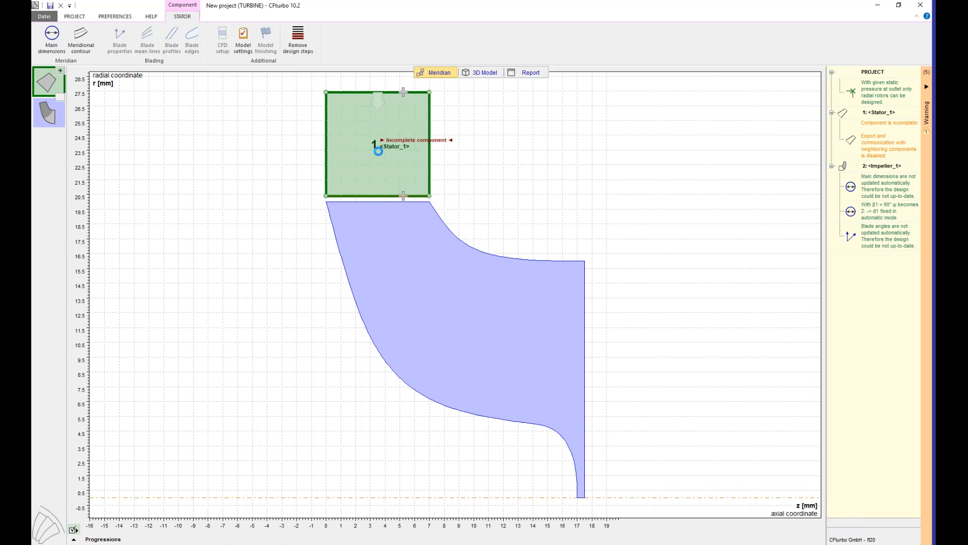
# Step: Open the stator's blade properties and set 15 blades with the Free-form 2D (axial) blade shape
pyautogui.click(411, 167)
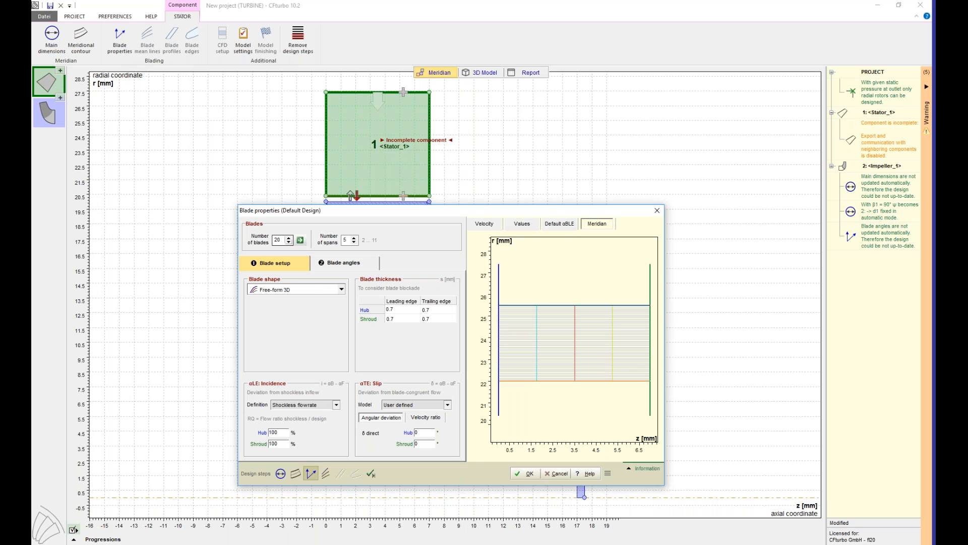
pyautogui.doubleClick(291, 245)
pyautogui.click(289, 242)
pyautogui.click(290, 243)
pyautogui.click(290, 242)
pyautogui.click(289, 243)
pyautogui.click(290, 243)
pyautogui.click(341, 289)
pyautogui.click(307, 328)
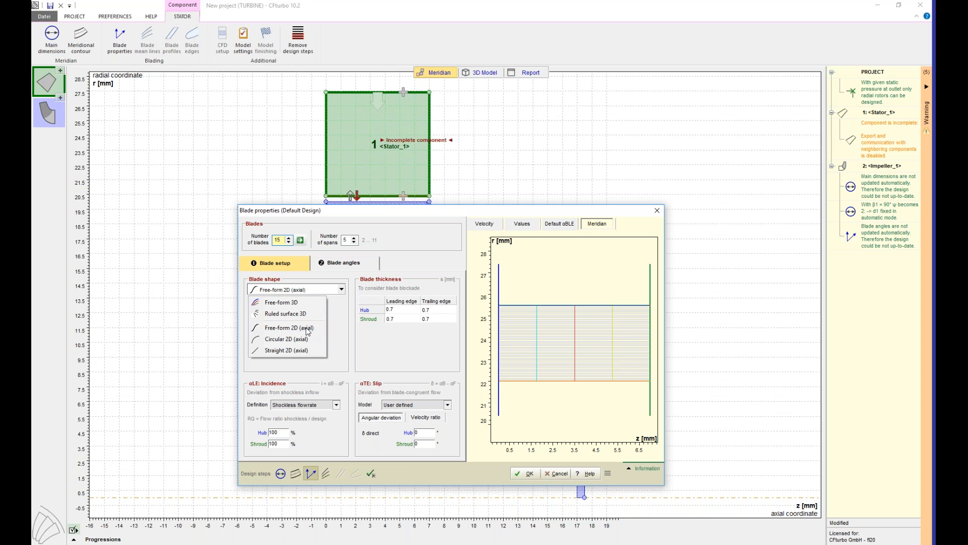
pyautogui.click(308, 328)
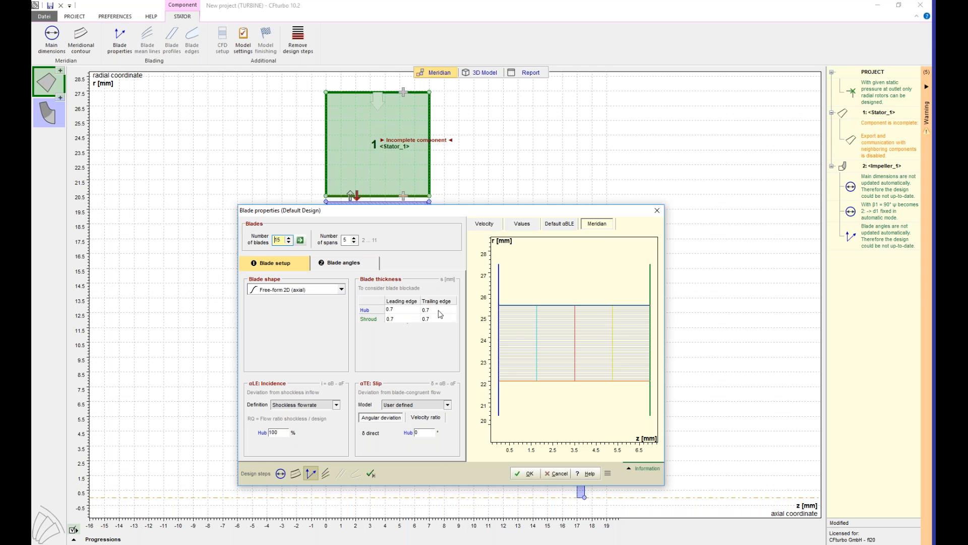
# Step: Set the stator's hub blade angles to 20° at both leading and trailing edge, and accept the blade properties
pyautogui.click(357, 259)
pyautogui.click(363, 291)
pyautogui.click(300, 313)
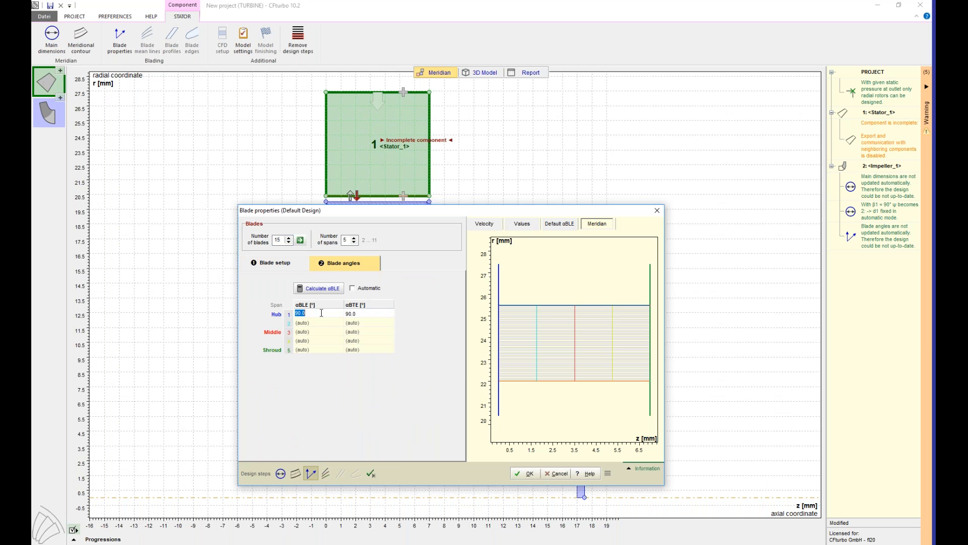
pyautogui.write('20')
pyautogui.click(350, 314)
pyautogui.write('20.0')
pyautogui.click(529, 473)
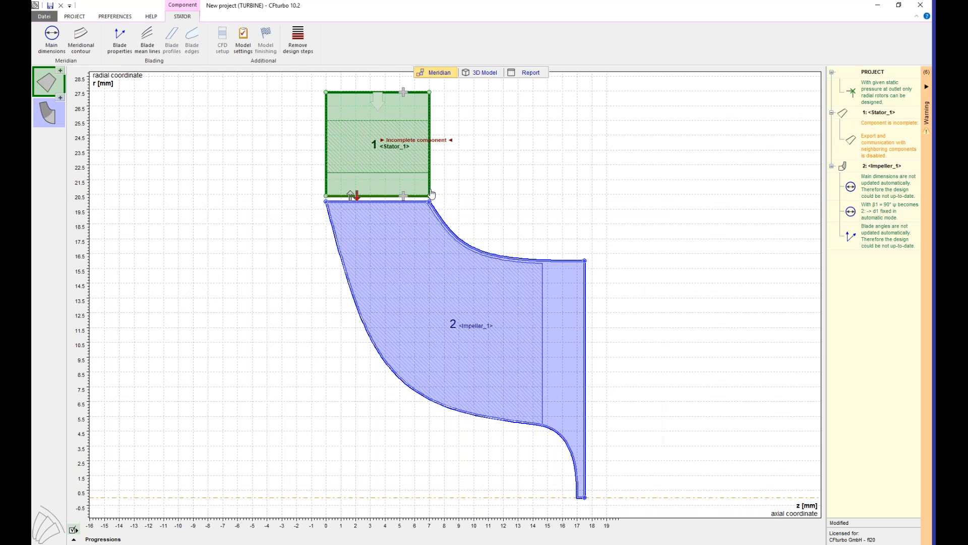
# Step: Inspect the stator around the impeller in the 3D model using the Default view configuration
pyautogui.click(476, 73)
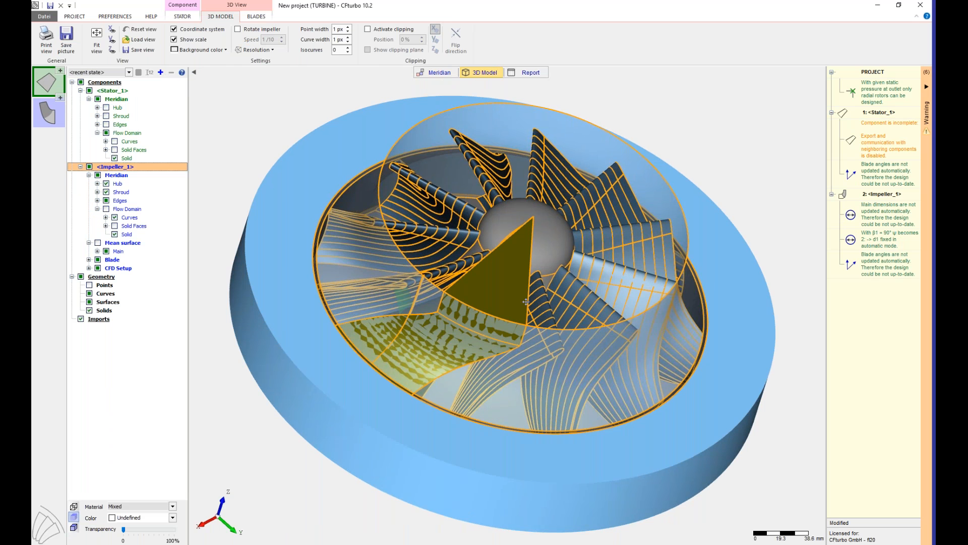
pyautogui.click(129, 72)
pyautogui.click(109, 88)
pyautogui.moveTo(425, 266); pyautogui.dragTo(429, 222)
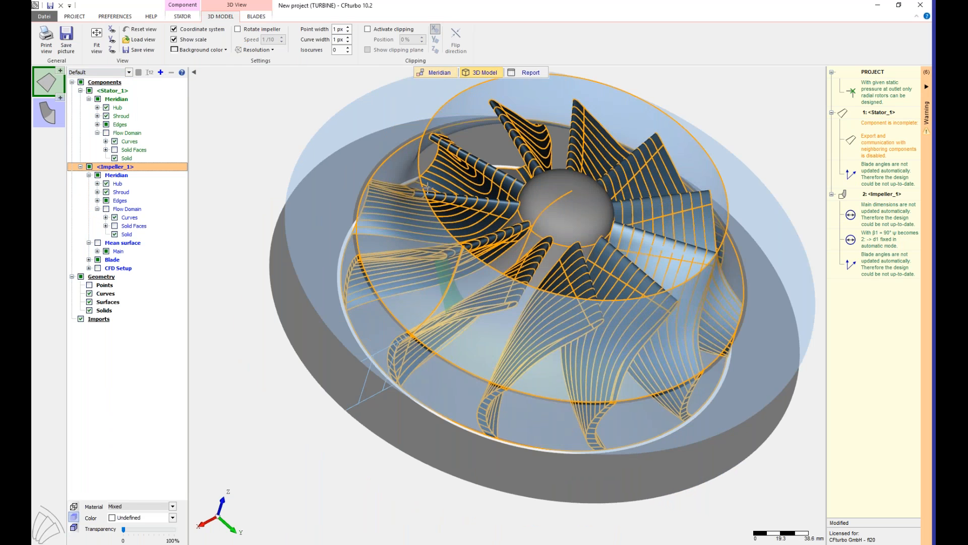
# Step: Shorten the stator's blade mean lines to a wrap angle of about 27.8°, accept them and check the mean surfaces in 3D
pyautogui.click(448, 74)
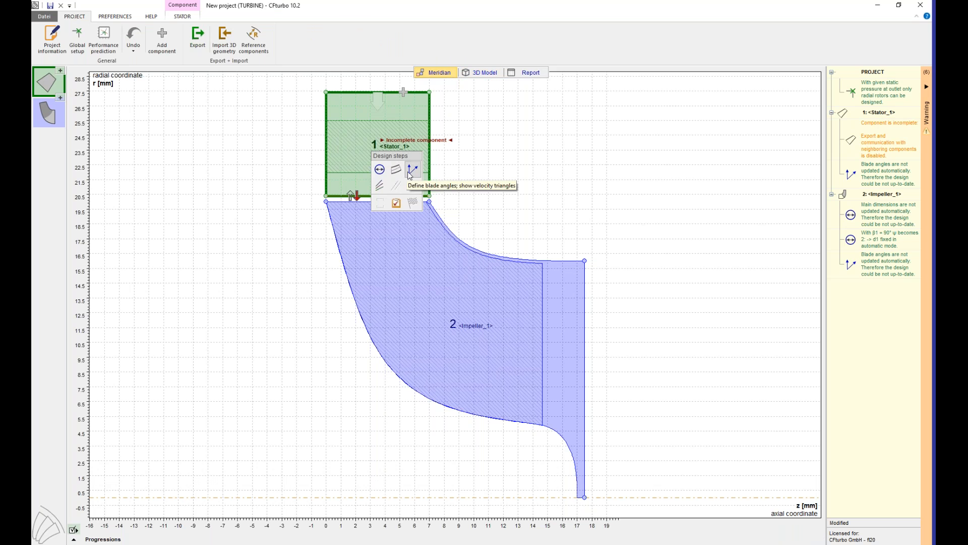
pyautogui.doubleClick(377, 182)
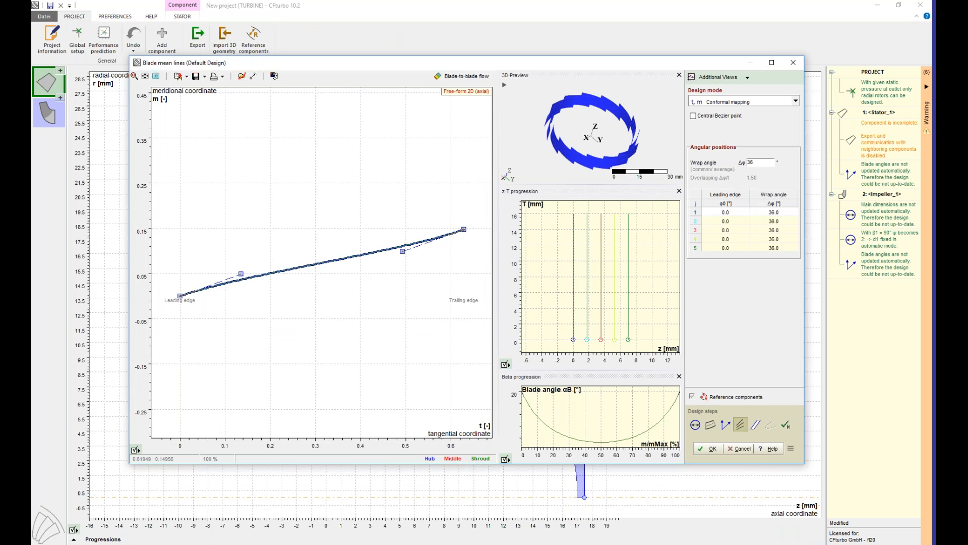
pyautogui.moveTo(464, 229); pyautogui.dragTo(407, 230)
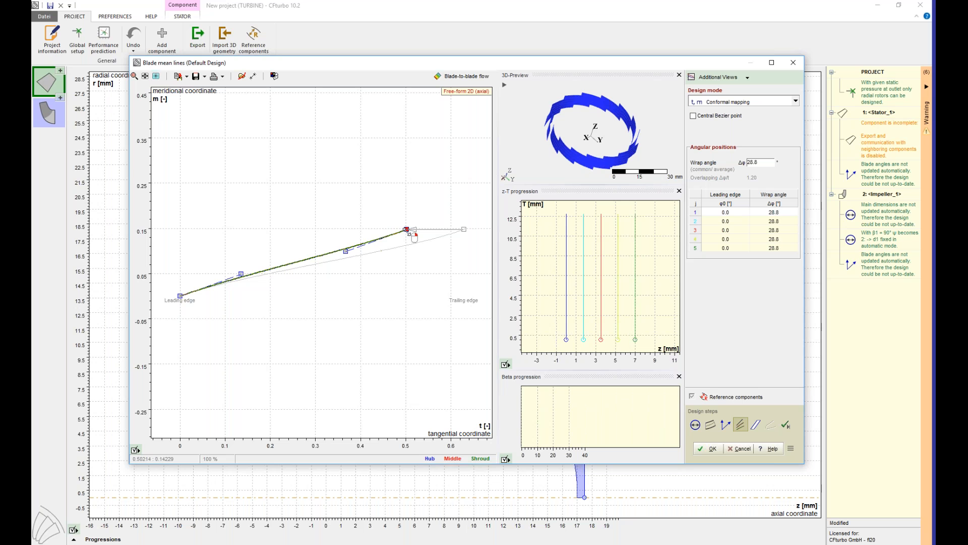
pyautogui.moveTo(409, 231); pyautogui.dragTo(402, 231)
pyautogui.moveTo(598, 114)
pyautogui.mouseDown(button='middle')
pyautogui.moveTo(568, 125)
pyautogui.moveTo(593, 106)
pyautogui.mouseUp(button='middle')
pyautogui.moveTo(594, 106); pyautogui.dragTo(564, 130)
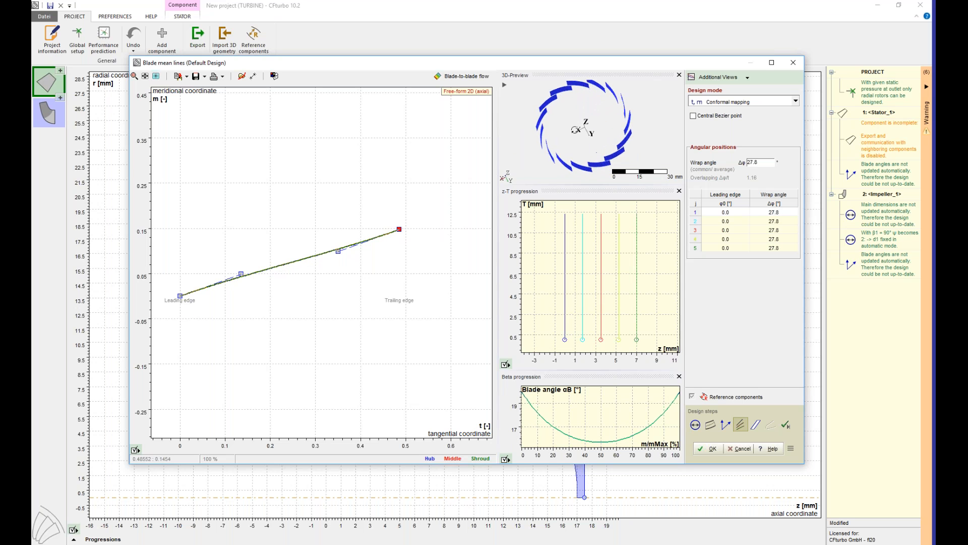
pyautogui.click(716, 449)
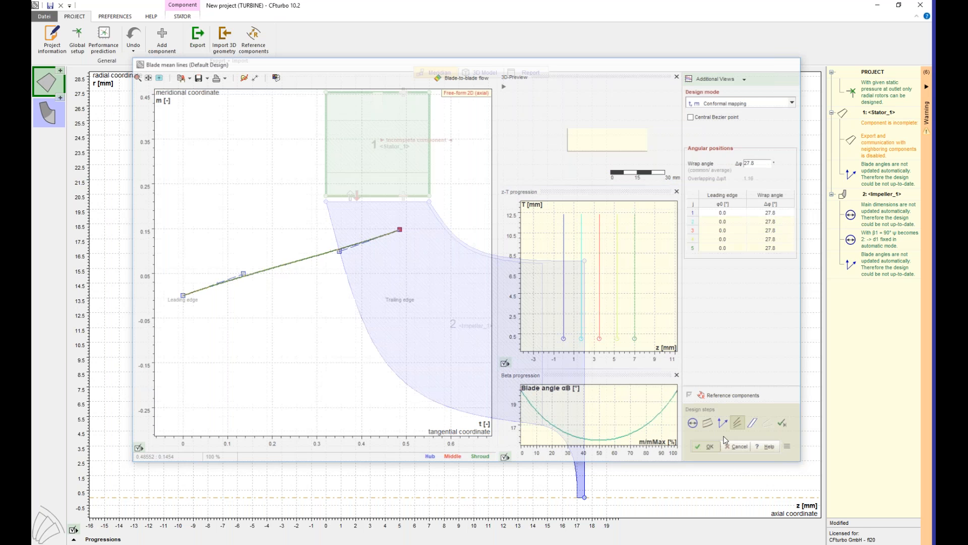
pyautogui.click(480, 72)
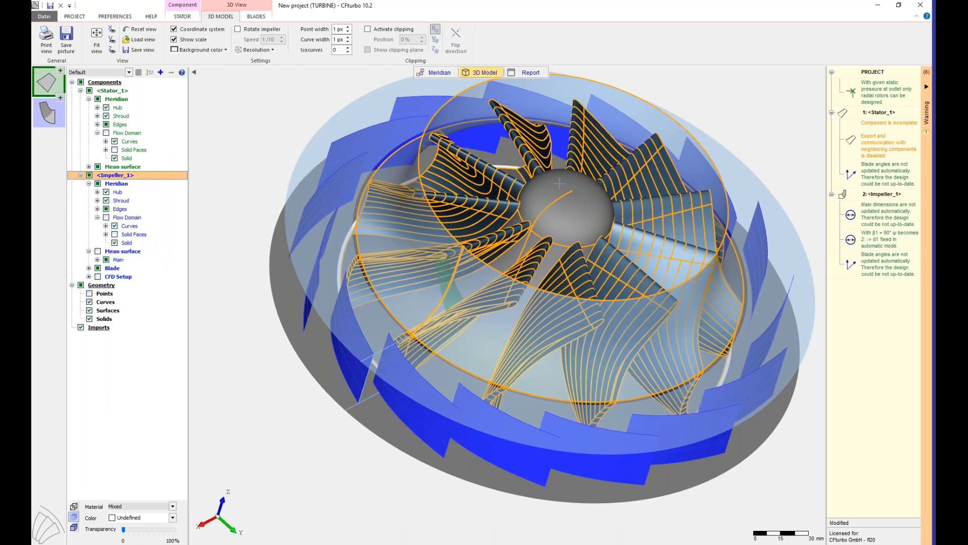
pyautogui.click(432, 74)
# Step: Open the stator's blade profiles and set Freeform mode with rounded leading and trailing edges and identic profiles
pyautogui.moveTo(391, 161)
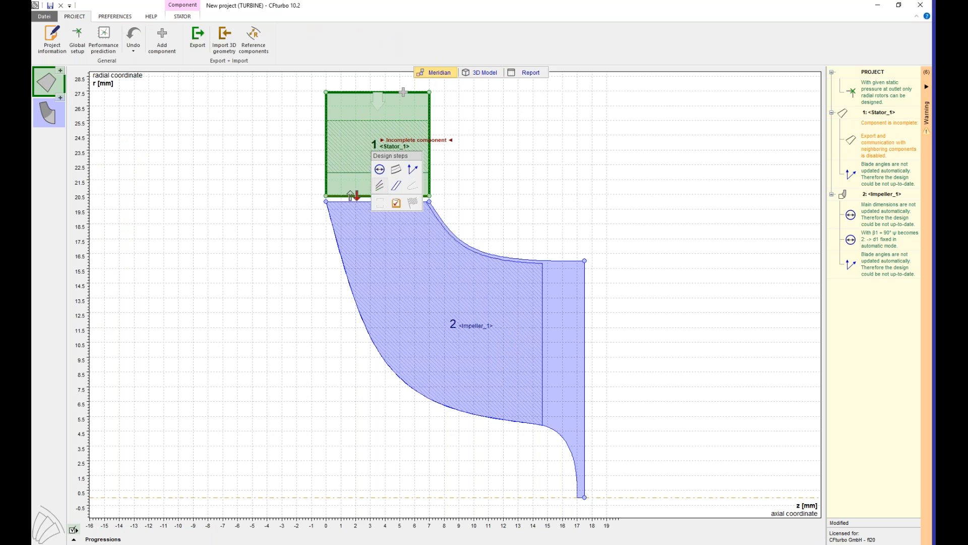
pyautogui.click(396, 186)
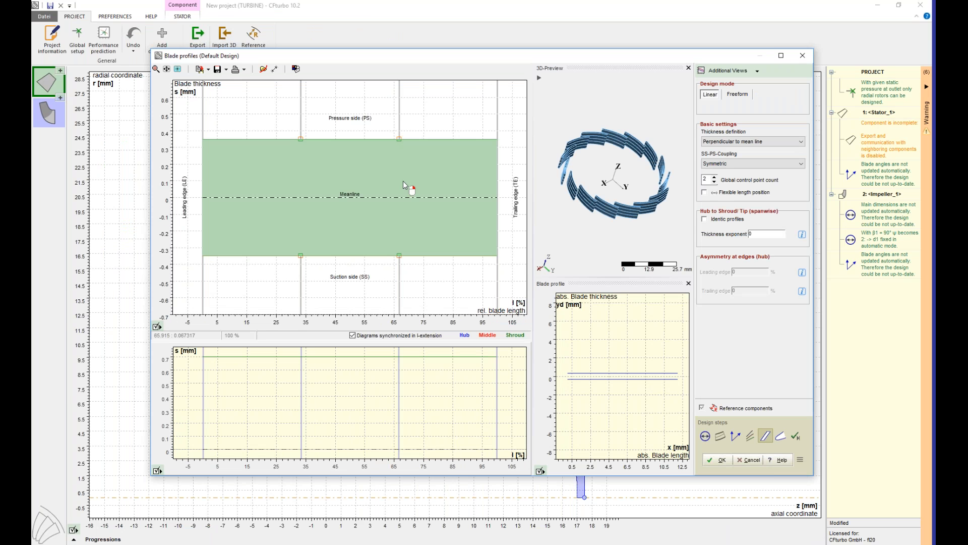
pyautogui.click(727, 98)
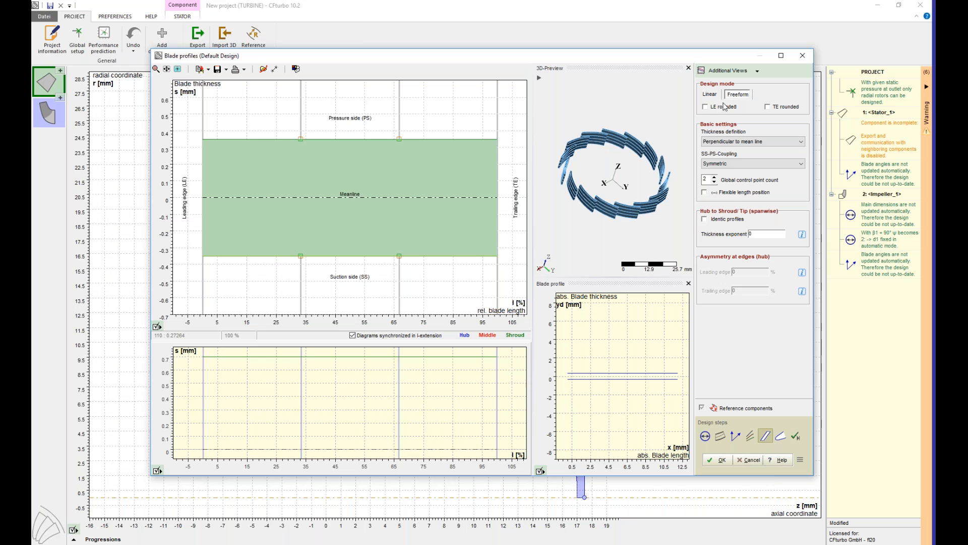
pyautogui.click(706, 108)
pyautogui.click(768, 108)
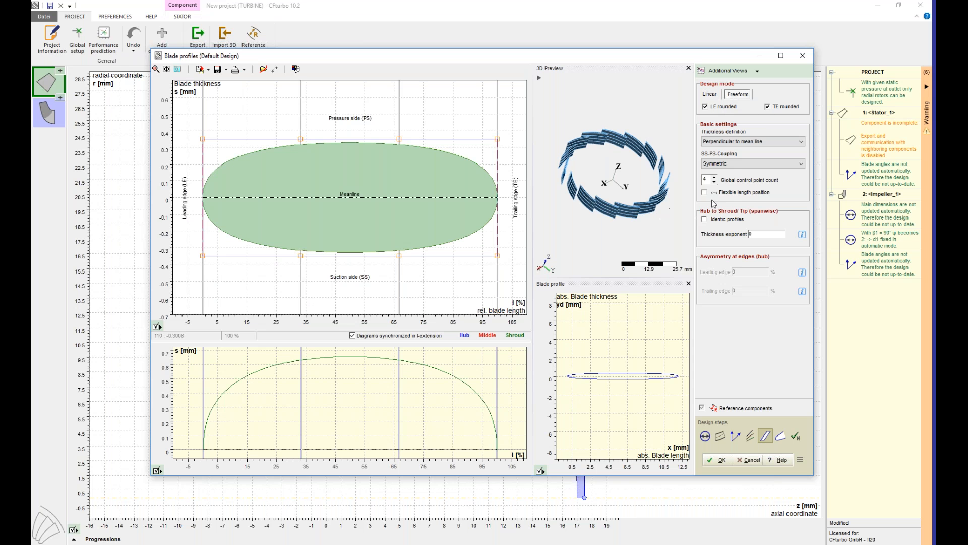
pyautogui.click(705, 220)
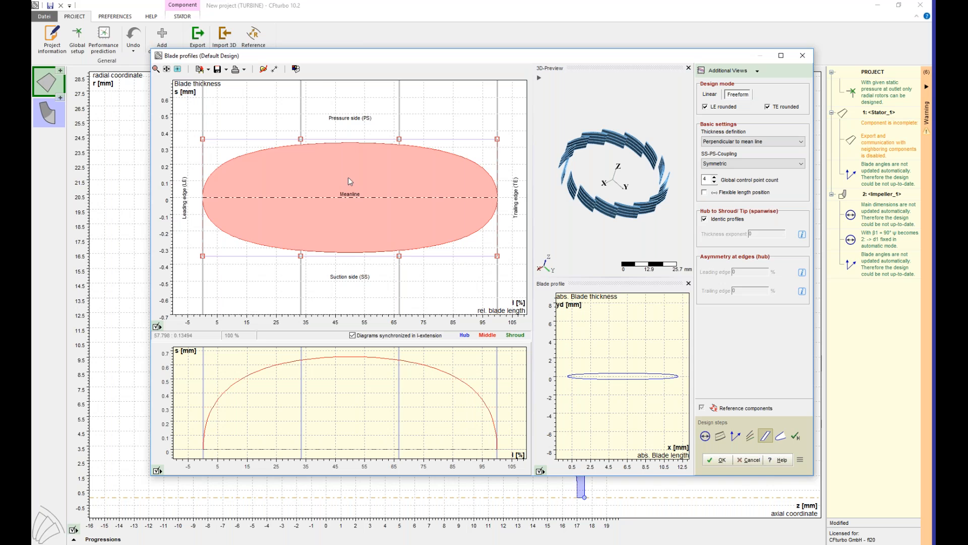
# Step: Reshape the stator blade thickness with control points at about 0.27, 0.43, 0.45 and 0.21 mm from leading to trailing edge
pyautogui.moveTo(202, 139); pyautogui.dragTo(202, 152)
pyautogui.moveTo(300, 138); pyautogui.dragTo(301, 126)
pyautogui.moveTo(399, 139); pyautogui.dragTo(400, 122)
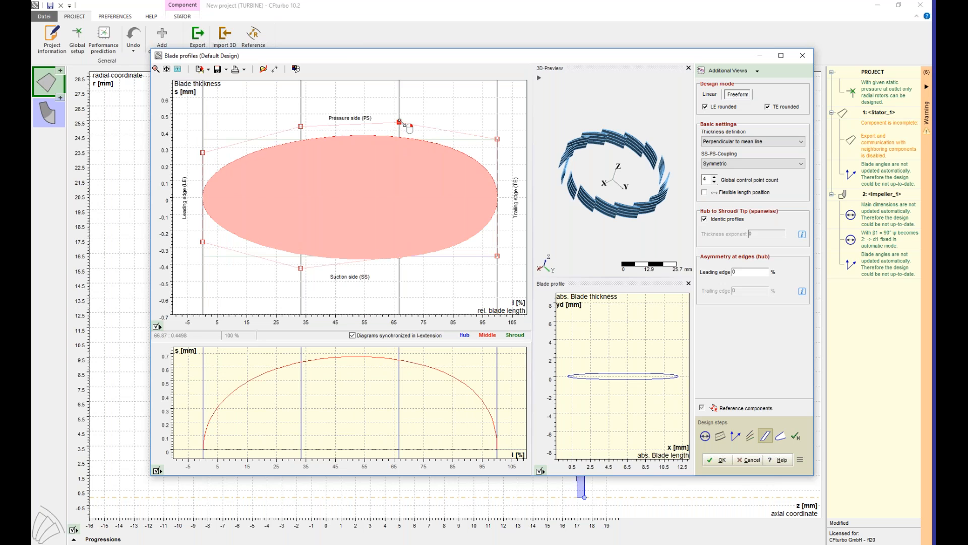
pyautogui.moveTo(498, 157); pyautogui.dragTo(497, 162)
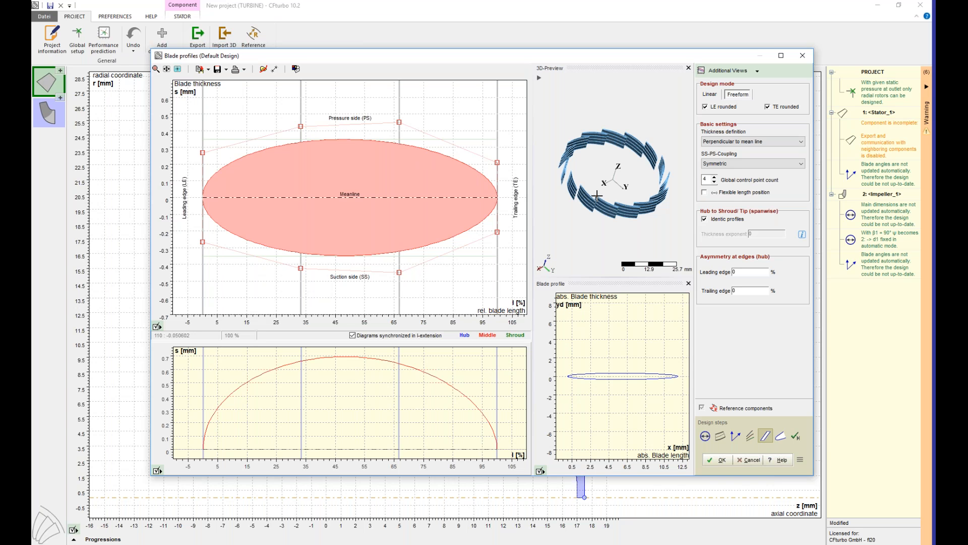
# Step: Inspect the profiled stator blades up close in the preview, and accept the blade profiles and the blade edges
pyautogui.scroll(2, 607, 160)
pyautogui.scroll(3, 607, 159)
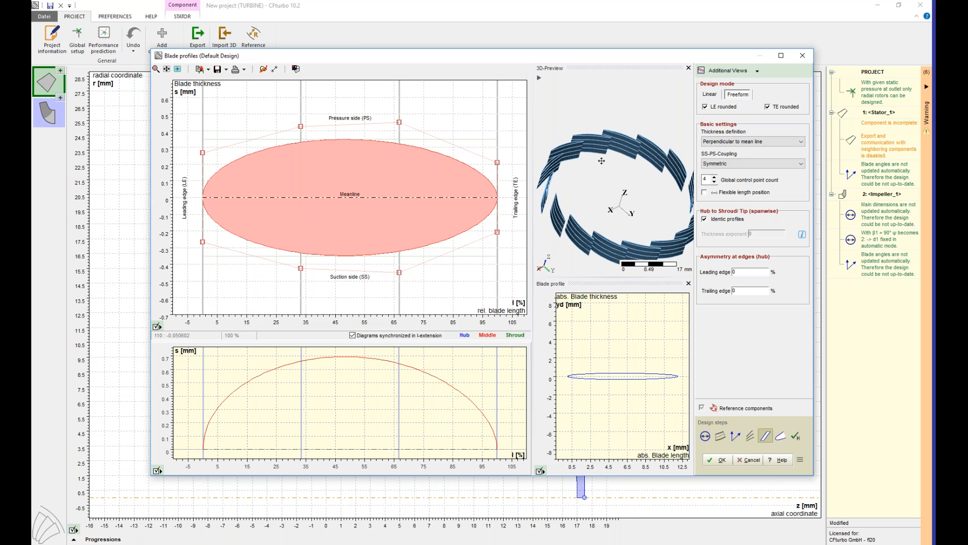
pyautogui.moveTo(600, 149); pyautogui.dragTo(583, 177)
pyautogui.scroll(4, 592, 158)
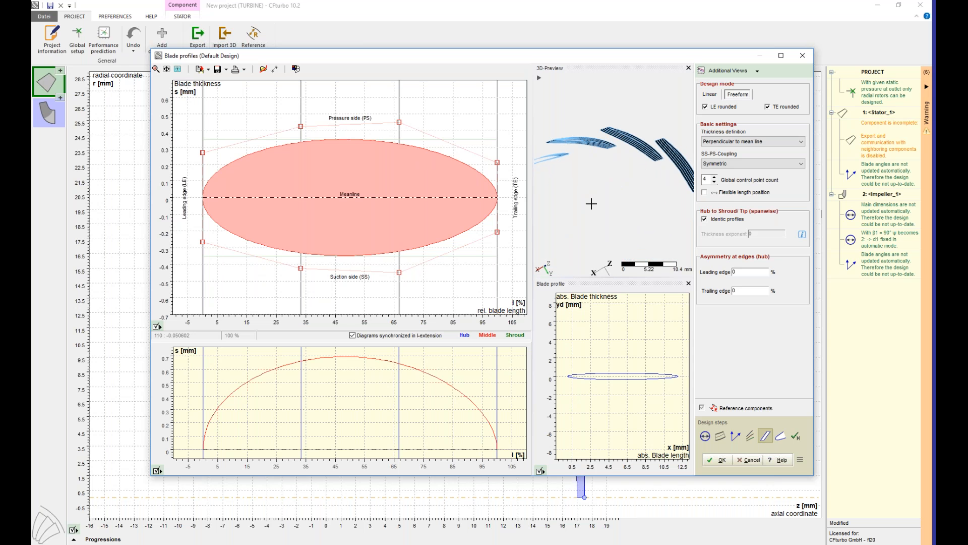
pyautogui.click(722, 459)
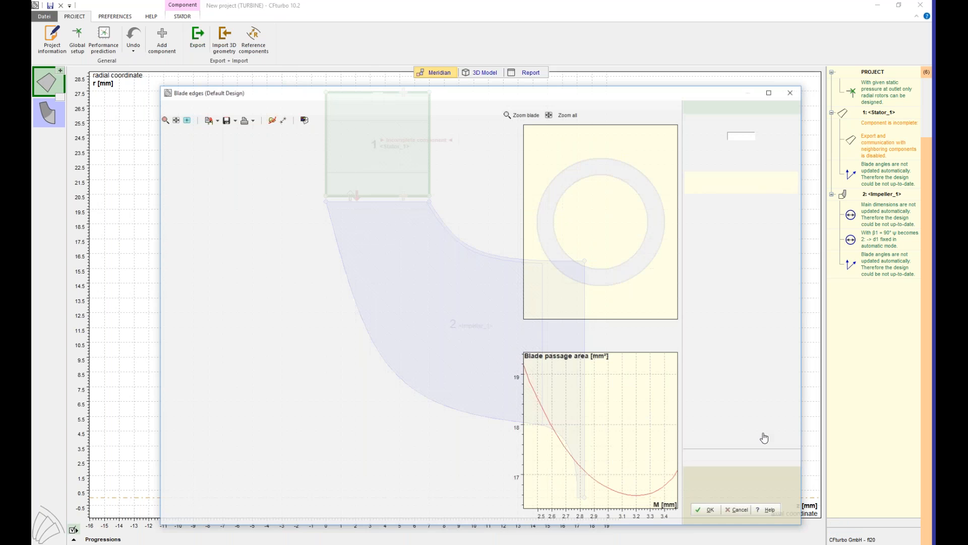
pyautogui.click(711, 511)
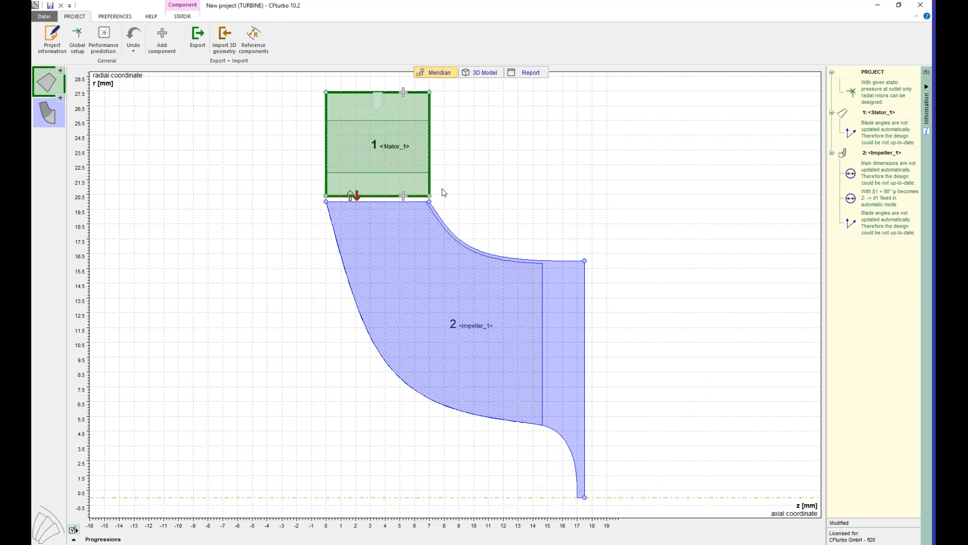
# Step: Inspect the completed stator blades around the impeller in the 3D model
pyautogui.click(492, 74)
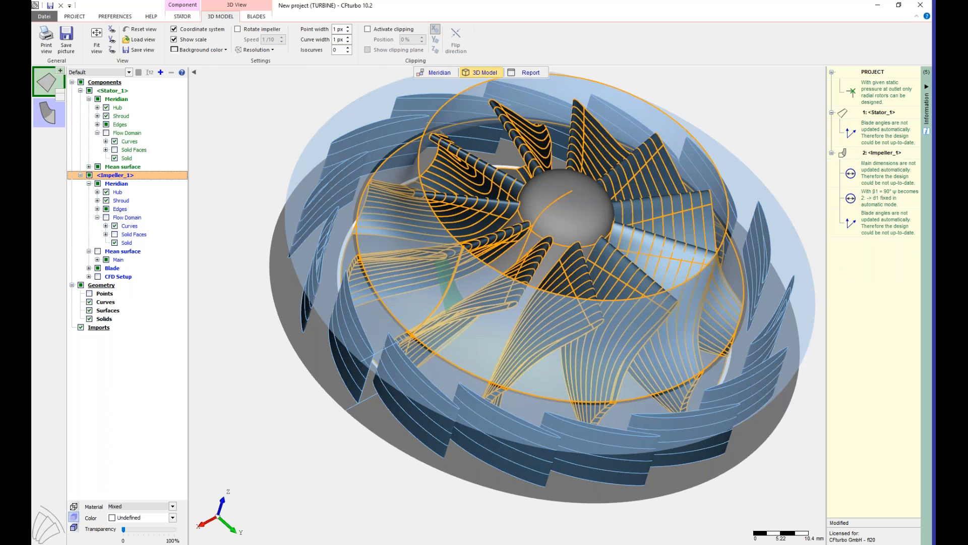
pyautogui.moveTo(574, 239); pyautogui.dragTo(541, 245, button='middle')
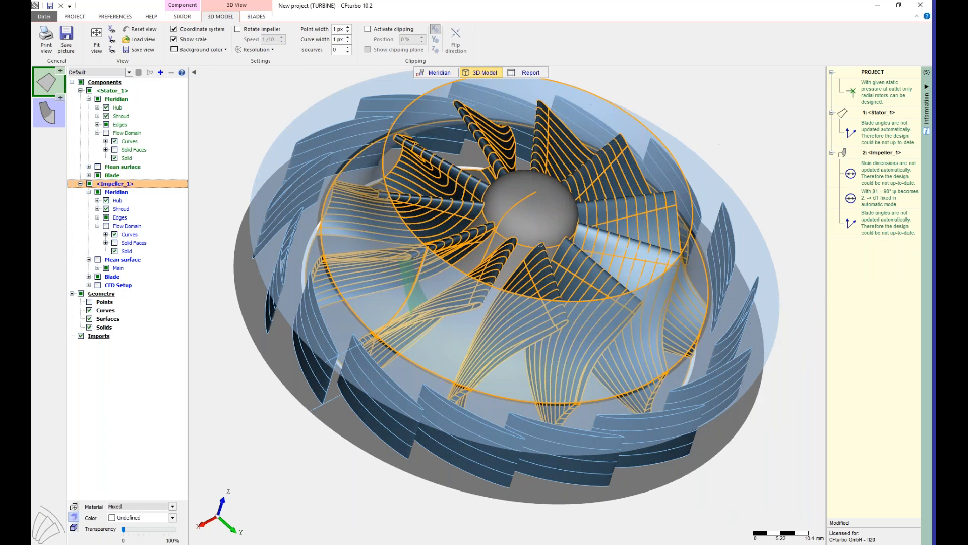
pyautogui.moveTo(541, 244); pyautogui.dragTo(534, 297)
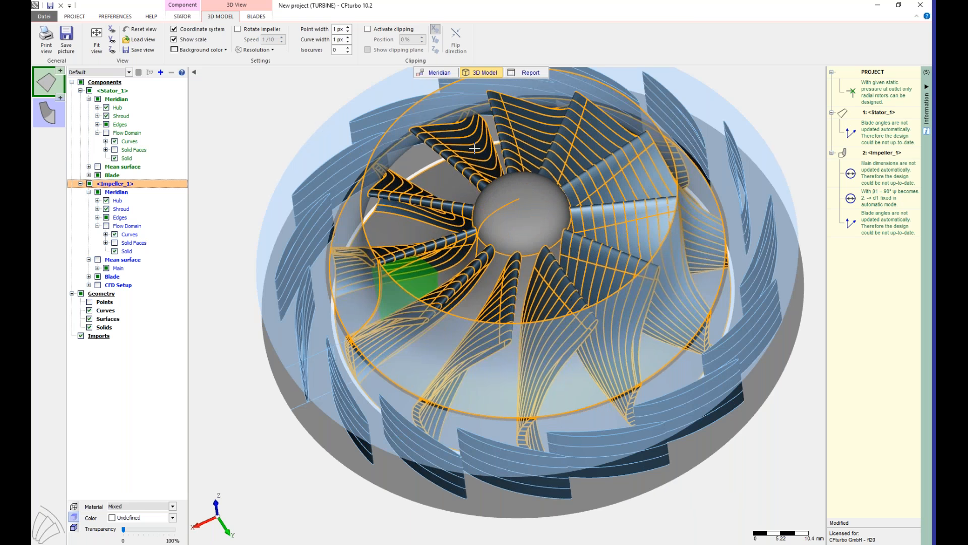
# Step: Add a new volute at the stator's inlet side, keeping the default single-volute outlet definition
pyautogui.click(447, 74)
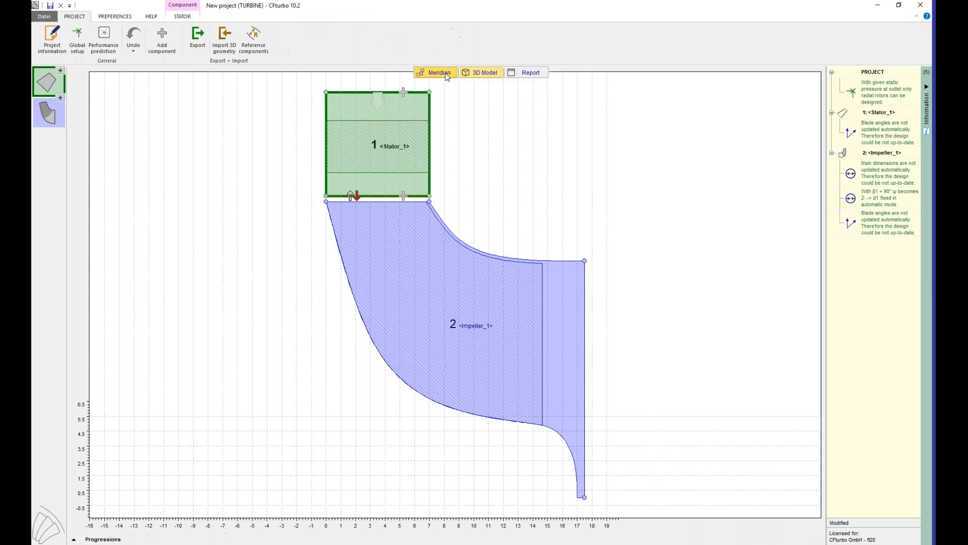
pyautogui.click(404, 93)
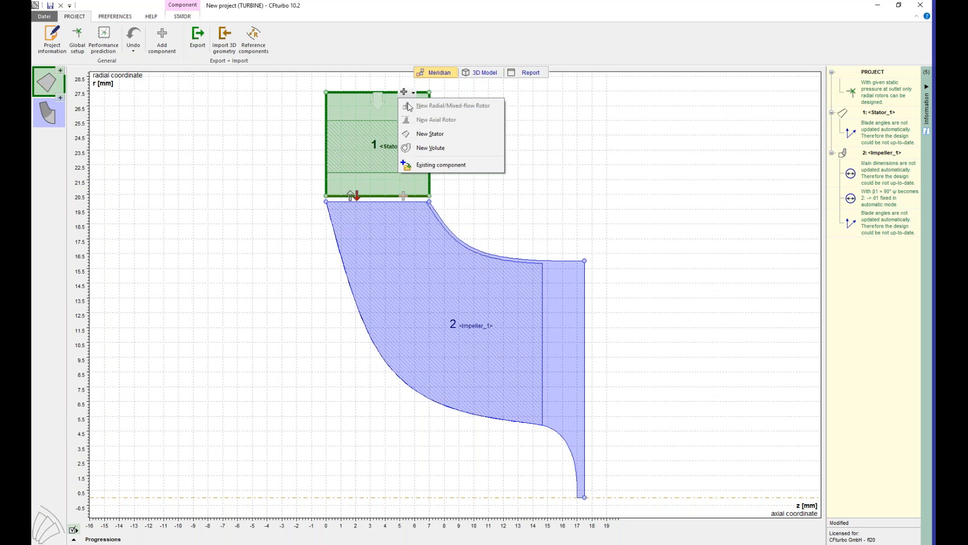
pyautogui.click(433, 149)
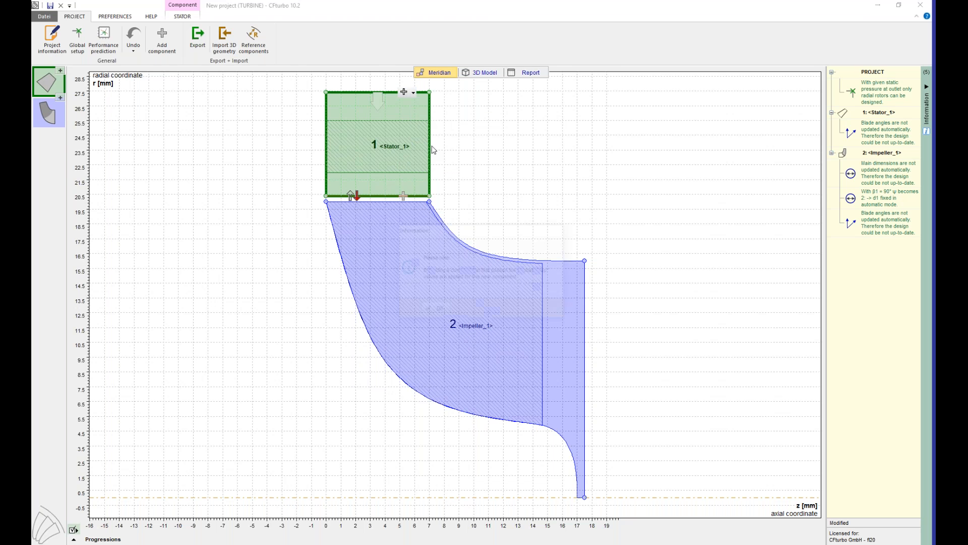
pyautogui.click(436, 308)
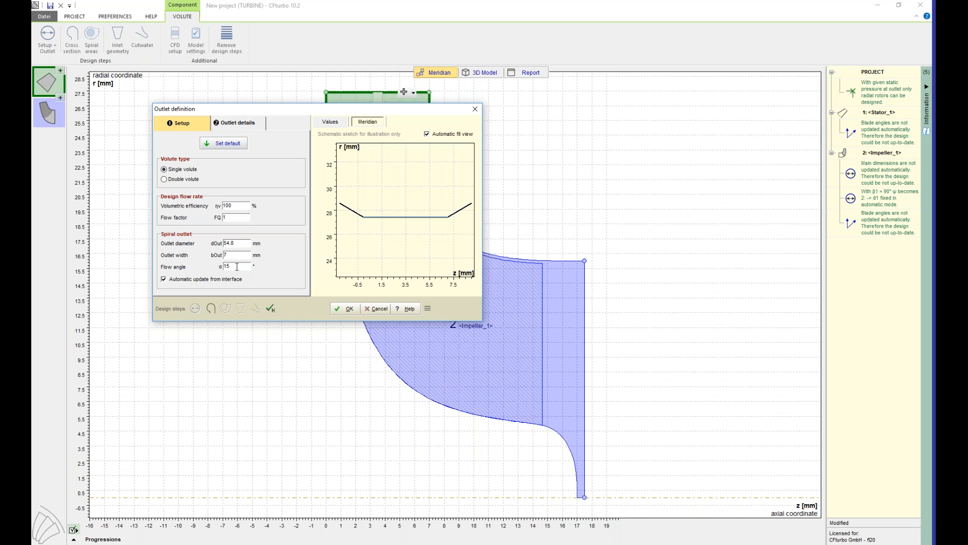
pyautogui.moveTo(419, 113); pyautogui.dragTo(493, 323)
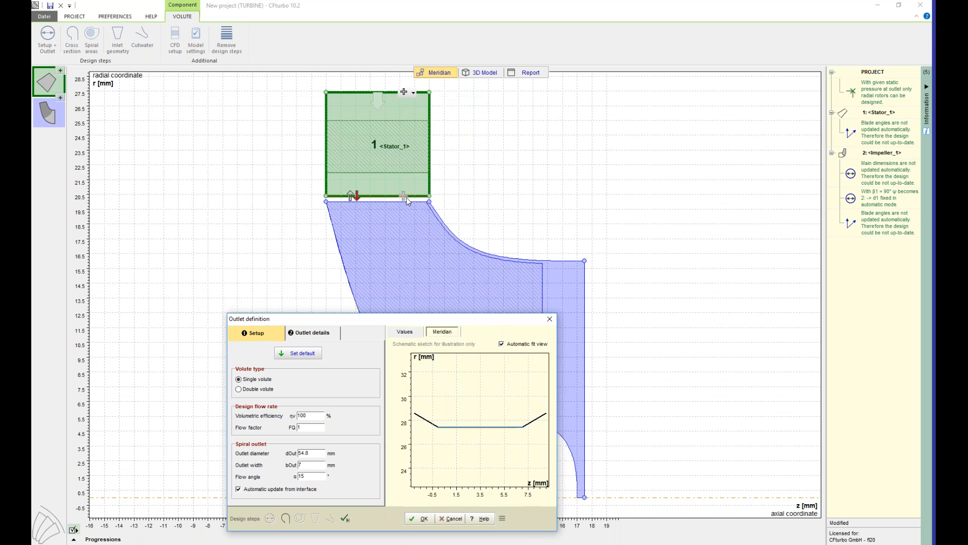
pyautogui.moveTo(418, 315); pyautogui.dragTo(423, 192)
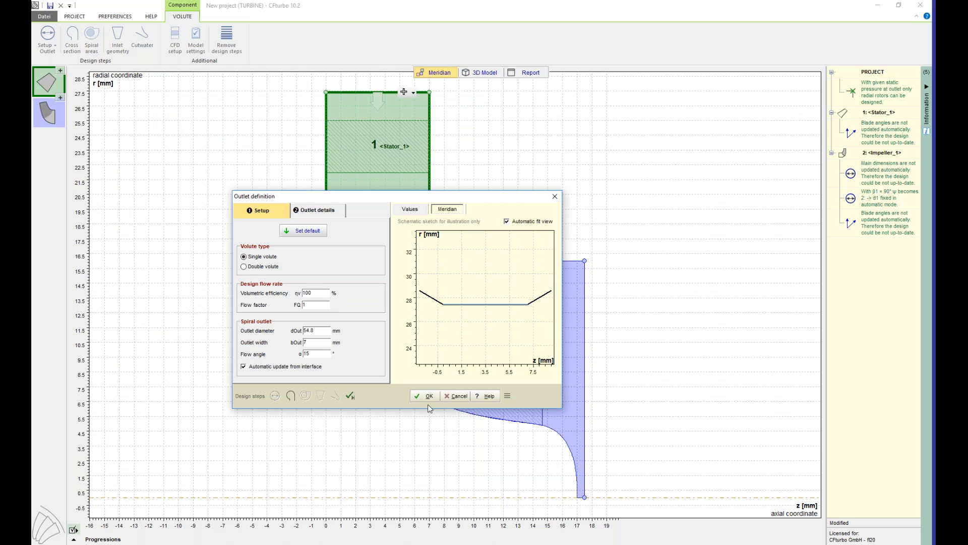
# Step: Set the volute's cross section to Round asym. and continue to the spiral development areas
pyautogui.click(289, 398)
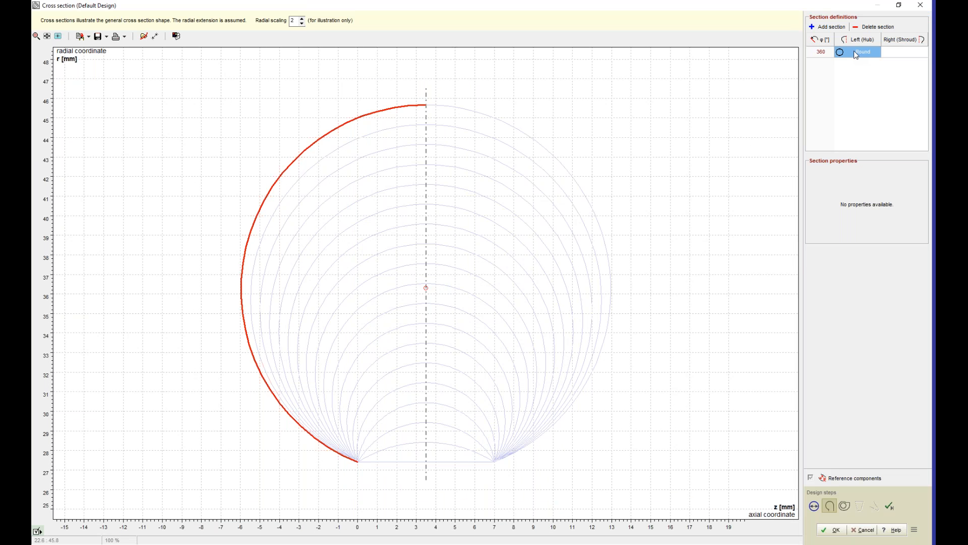
pyautogui.click(856, 53)
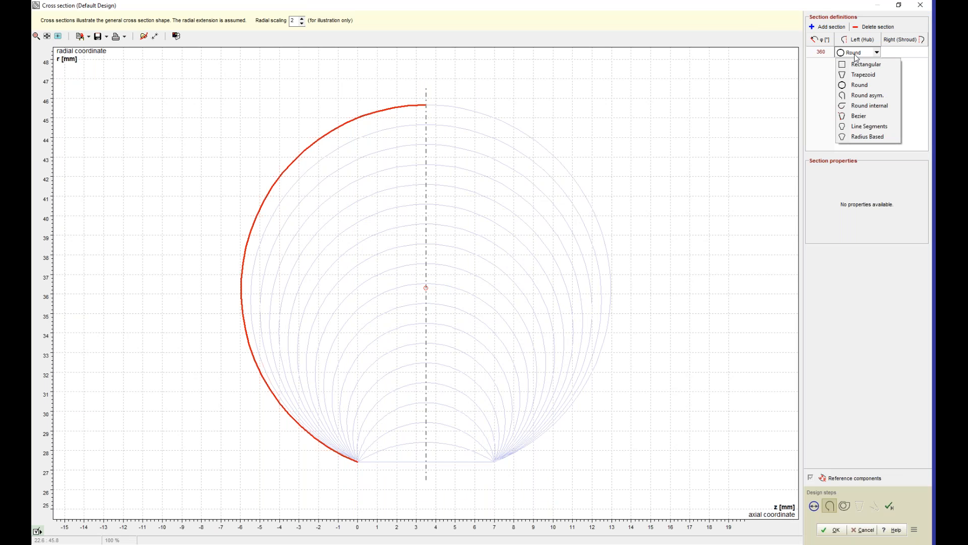
pyautogui.click(861, 100)
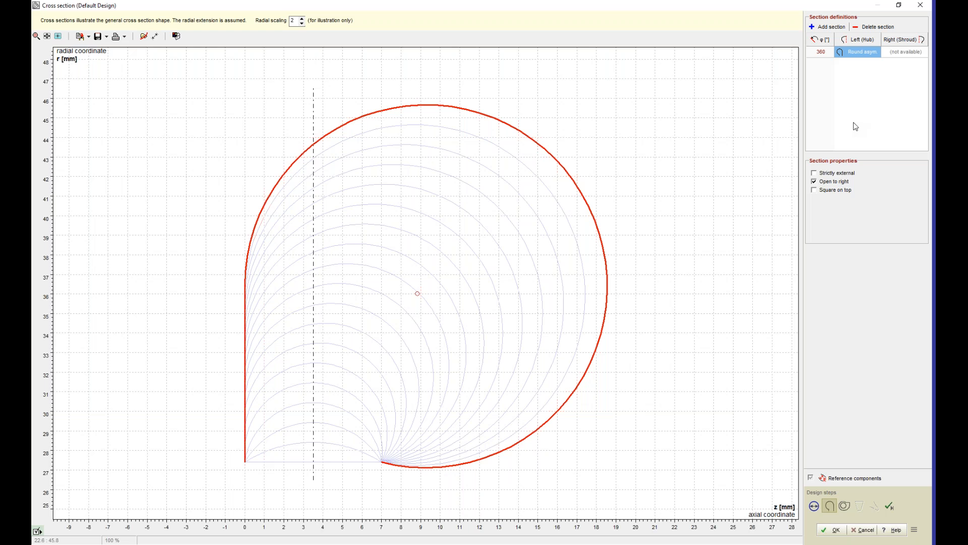
pyautogui.click(849, 508)
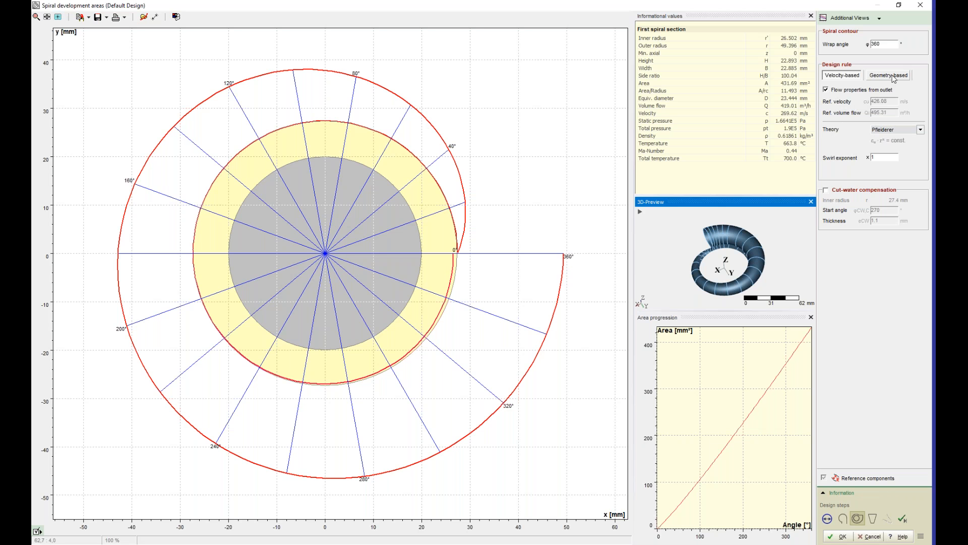
# Step: Try the Geometry-based design rule with a Spline radius progression for the spiral, and return to the Velocity-based rule
pyautogui.click(891, 75)
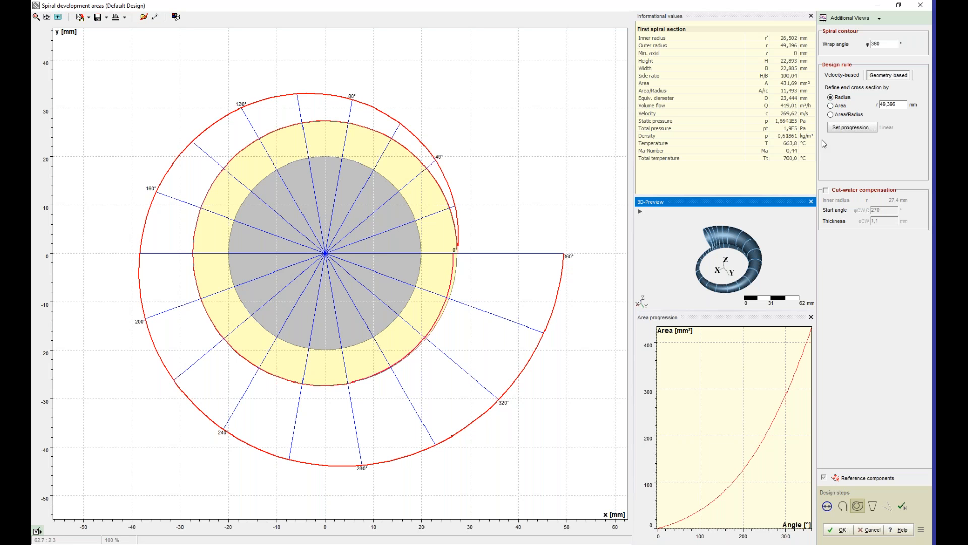
pyautogui.click(855, 128)
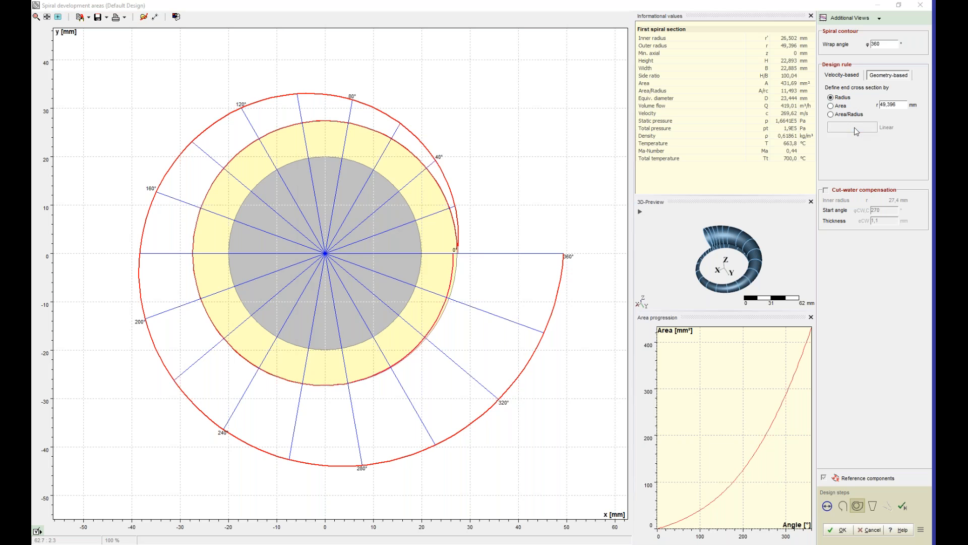
pyautogui.click(625, 182)
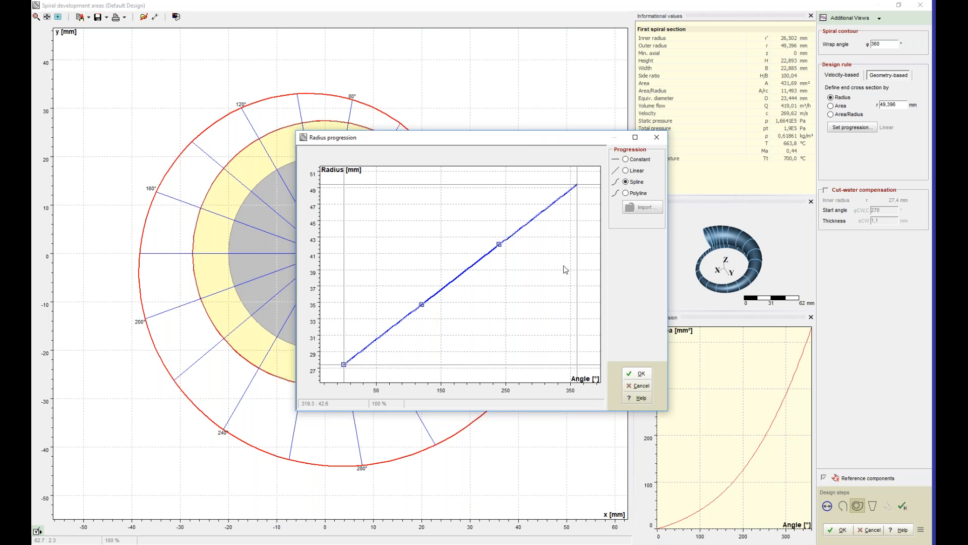
pyautogui.click(645, 389)
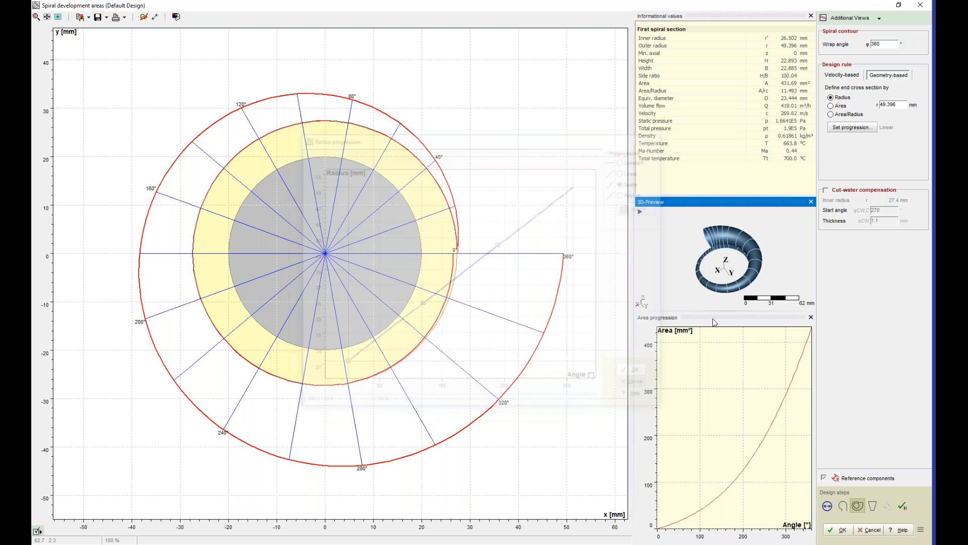
pyautogui.click(852, 77)
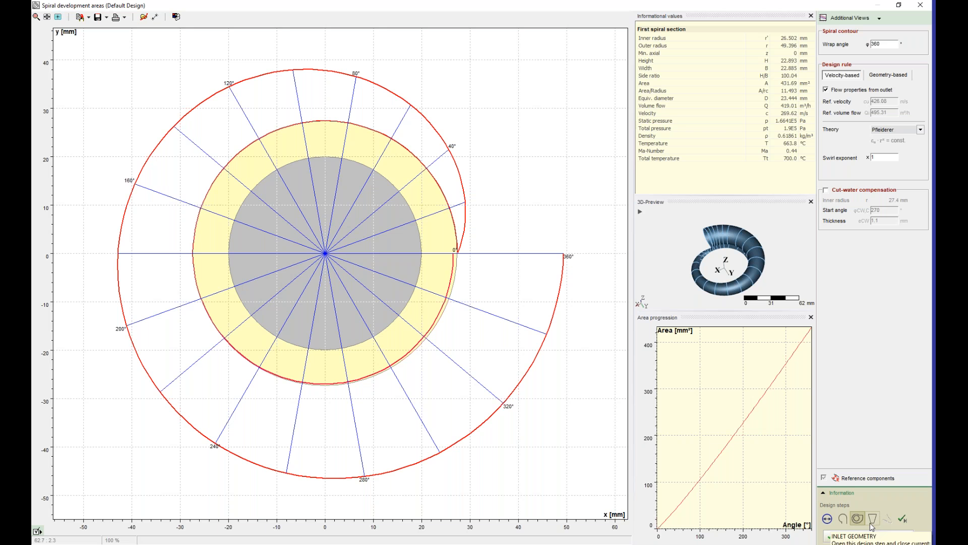
# Step: Accept the volute's spiral development areas and fit the meridional view to all components
pyautogui.click(837, 533)
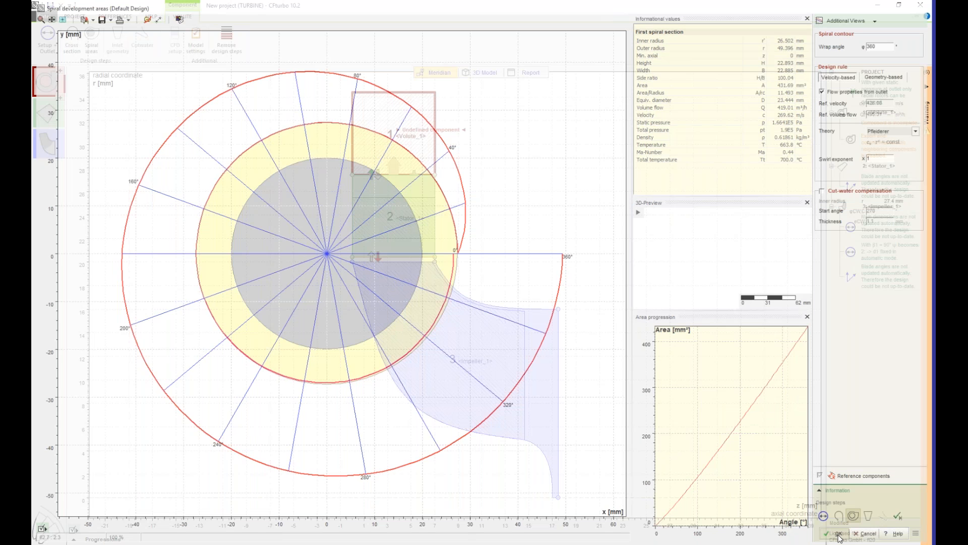
pyautogui.rightClick(561, 207)
pyautogui.click(592, 227)
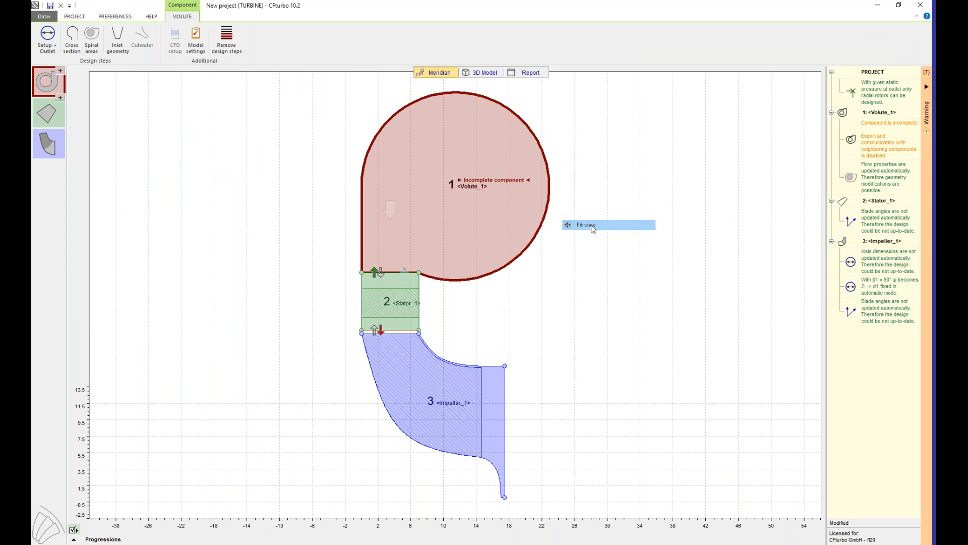
# Step: Inspect the volute's spiral around the stator and impeller in the 3D model
pyautogui.click(479, 72)
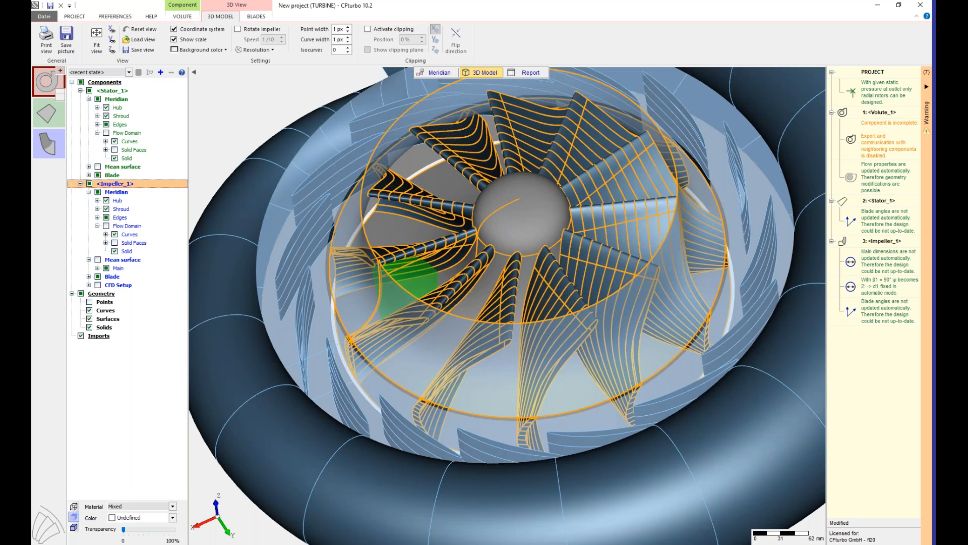
pyautogui.scroll(-3, 386, 162)
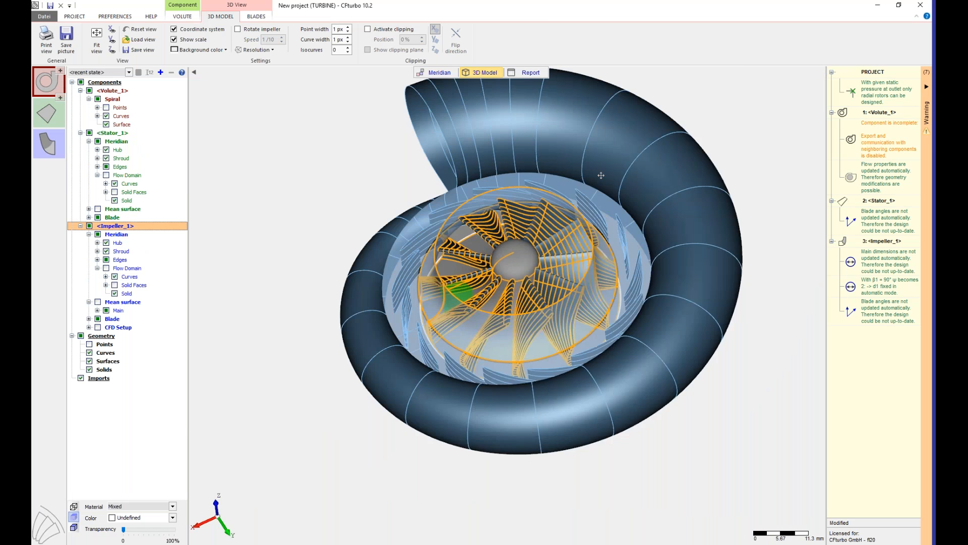
pyautogui.moveTo(601, 175); pyautogui.dragTo(551, 229, button='middle')
pyautogui.moveTo(568, 229); pyautogui.dragTo(600, 221)
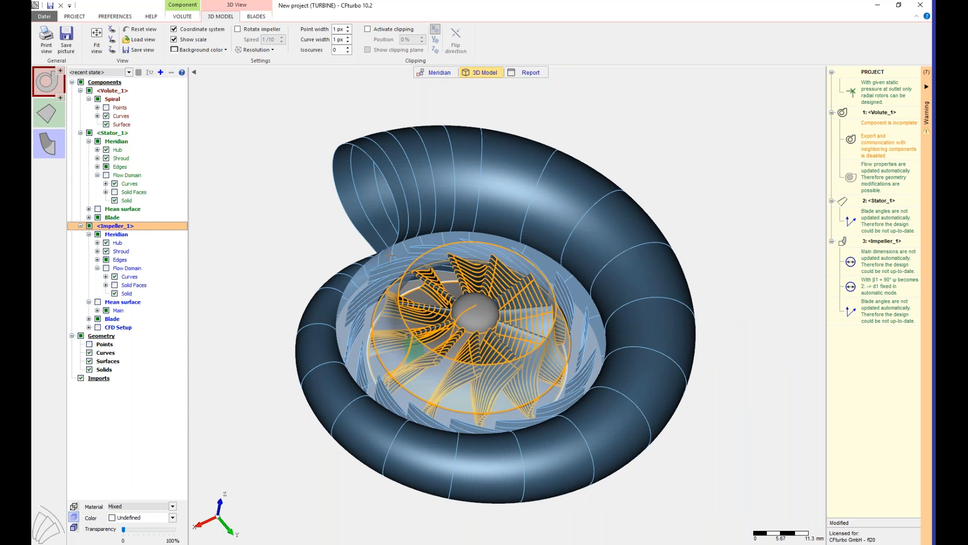
# Step: Define the volute's inlet geometry with a circular inlet diameter of 32 mm and a height of 70 mm
pyautogui.click(427, 74)
pyautogui.moveTo(469, 185)
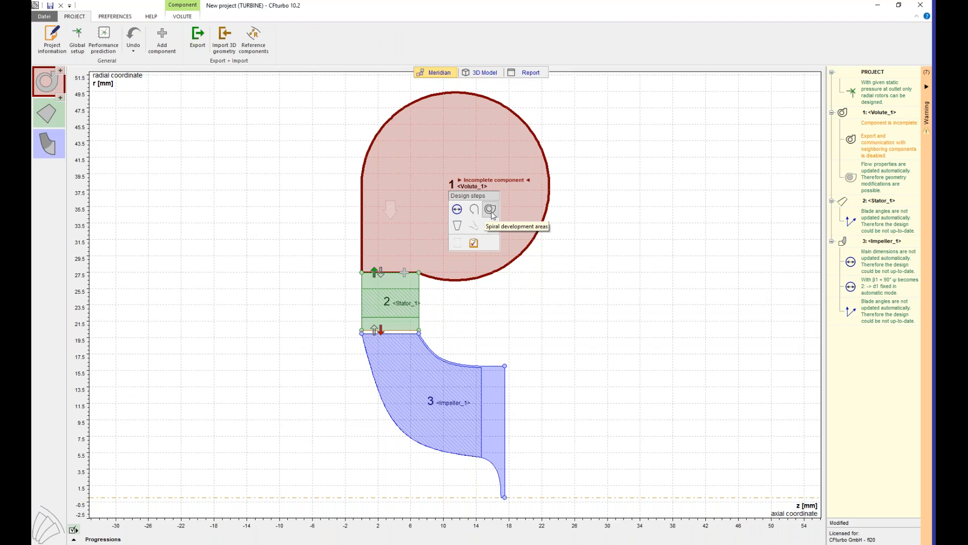
pyautogui.click(458, 228)
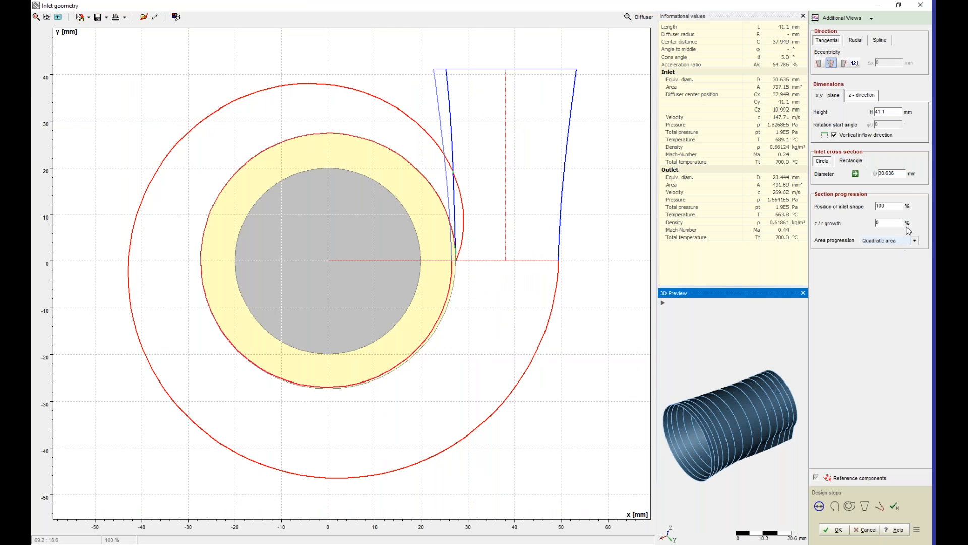
pyautogui.moveTo(900, 173); pyautogui.dragTo(882, 172)
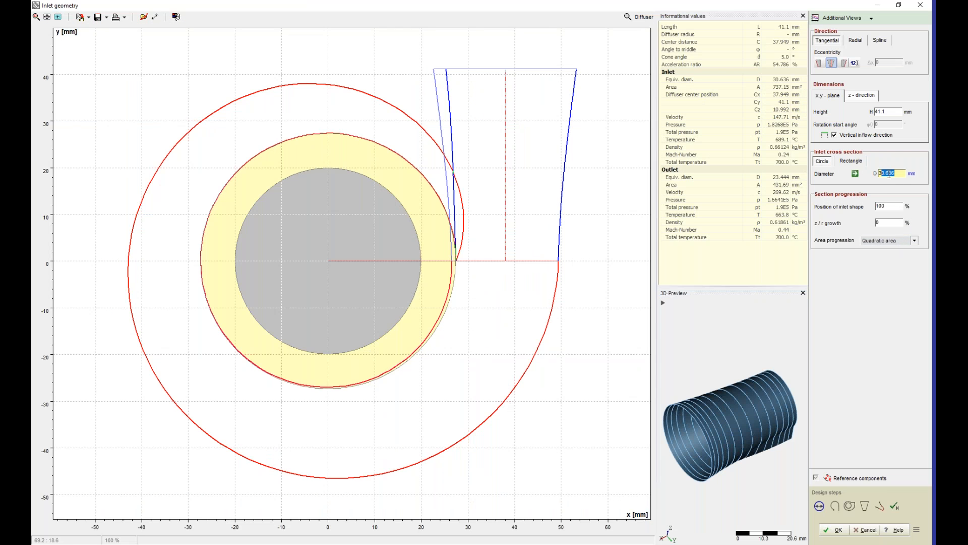
pyautogui.write('2')
pyautogui.click(893, 112)
pyautogui.write('70')
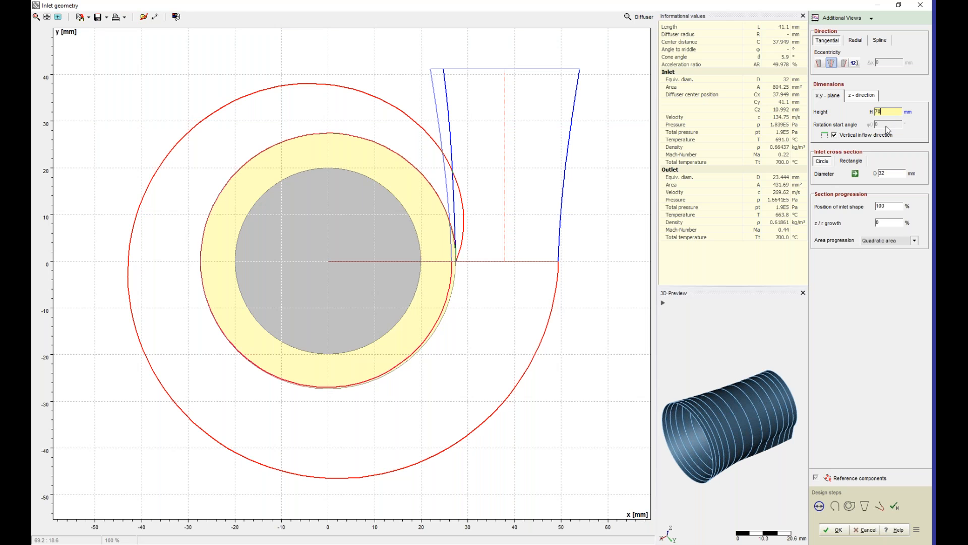
pyautogui.press('Return')
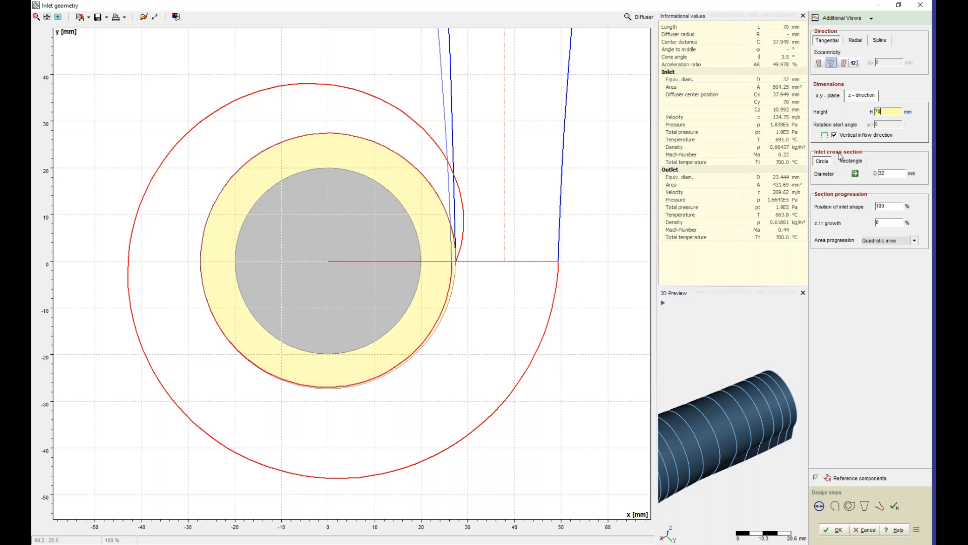
# Step: Set the position of the volute's inlet shape to 60 % and accept the inlet geometry
pyautogui.click(884, 207)
pyautogui.write('60')
pyautogui.click(888, 220)
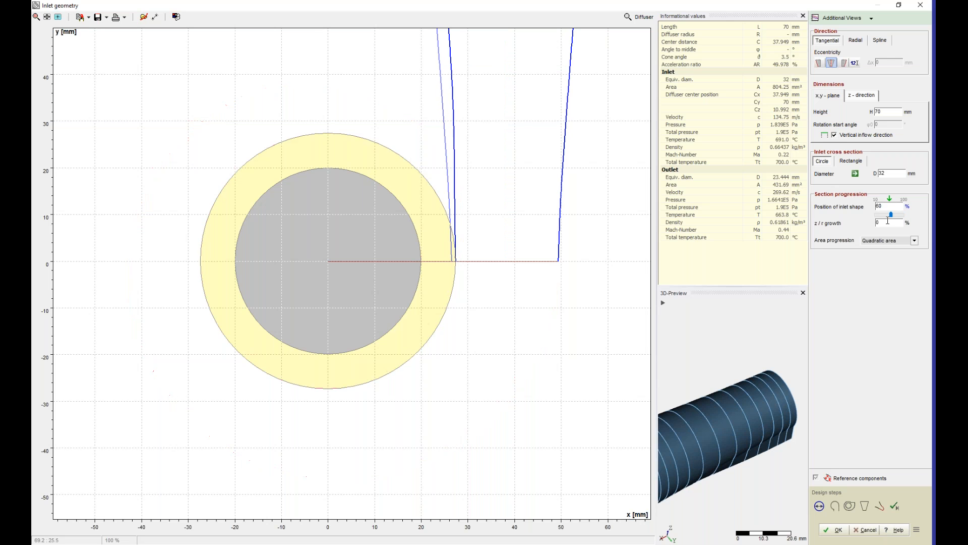
pyautogui.click(839, 529)
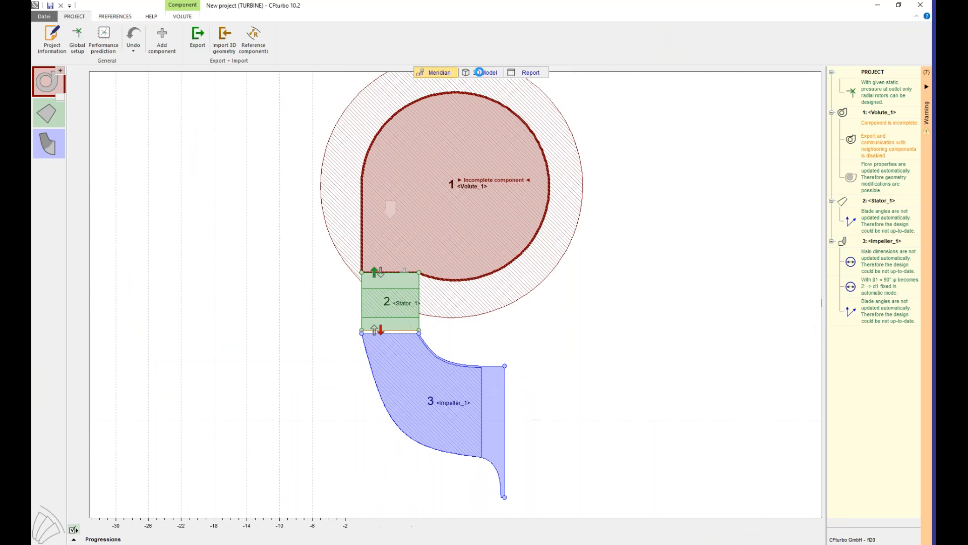
# Step: Inspect the volute's intake and its connection to the spiral in the 3D model
pyautogui.click(481, 73)
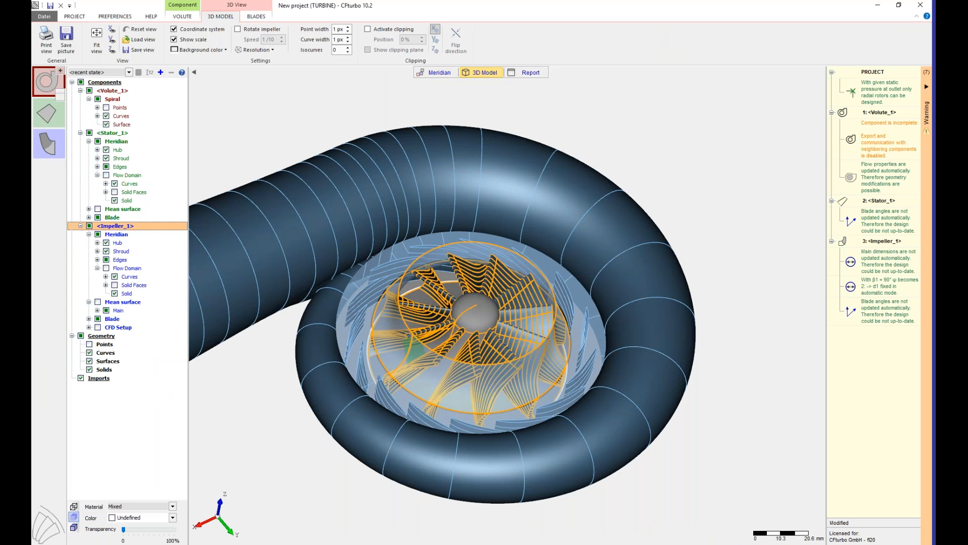
pyautogui.moveTo(454, 262); pyautogui.dragTo(442, 256)
pyautogui.scroll(5, 441, 256)
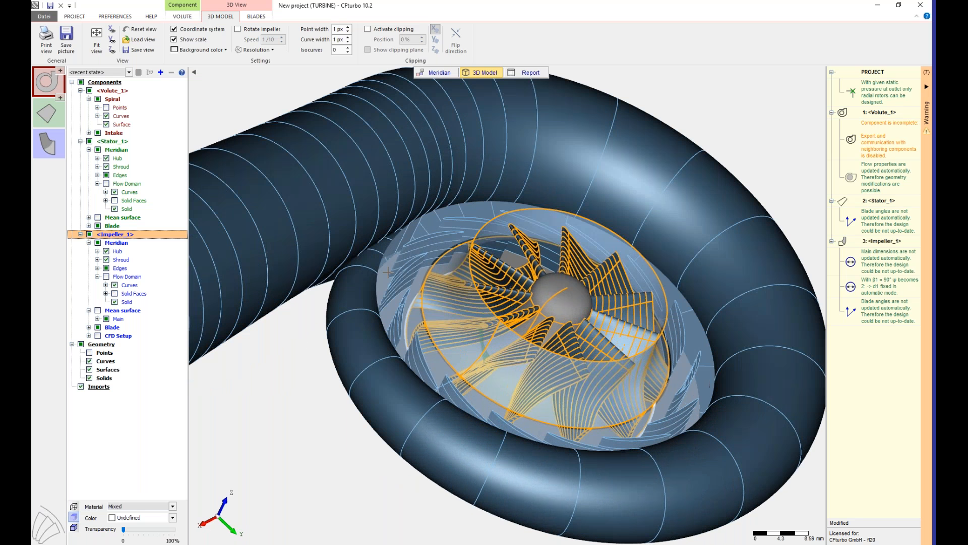
# Step: Give the volute a Fillet cut-water with a 1 mm fillet radius and check it in the 3D model
pyautogui.click(443, 73)
pyautogui.moveTo(553, 191)
pyautogui.click(457, 226)
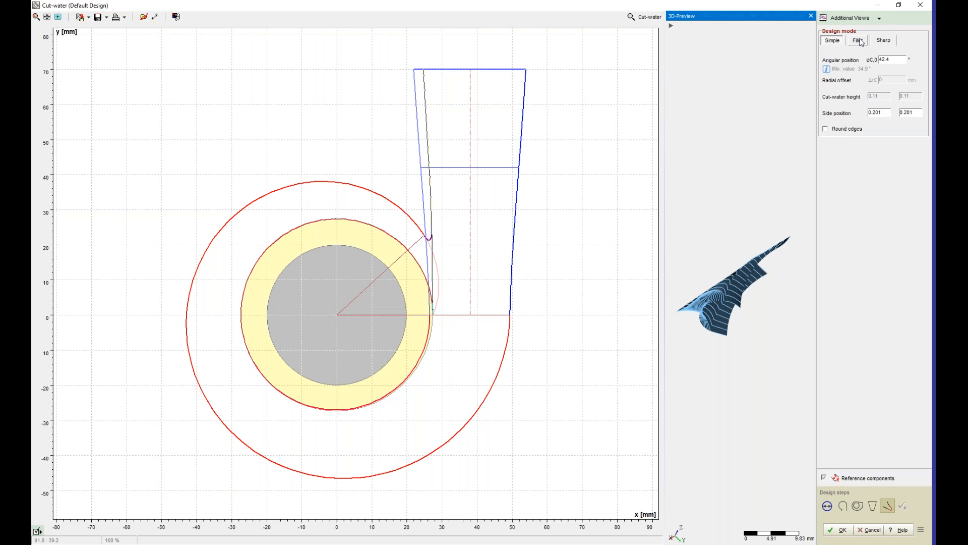
pyautogui.click(860, 41)
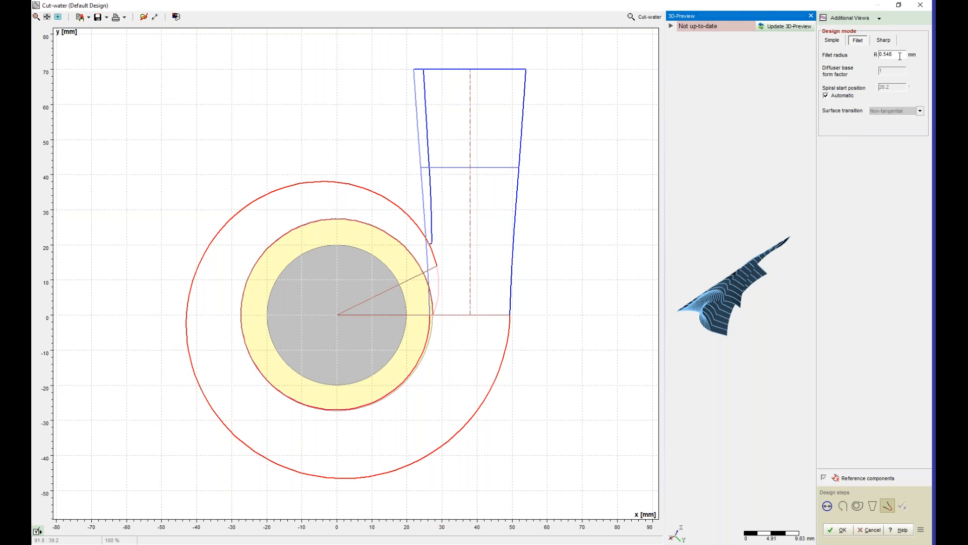
pyautogui.write('1')
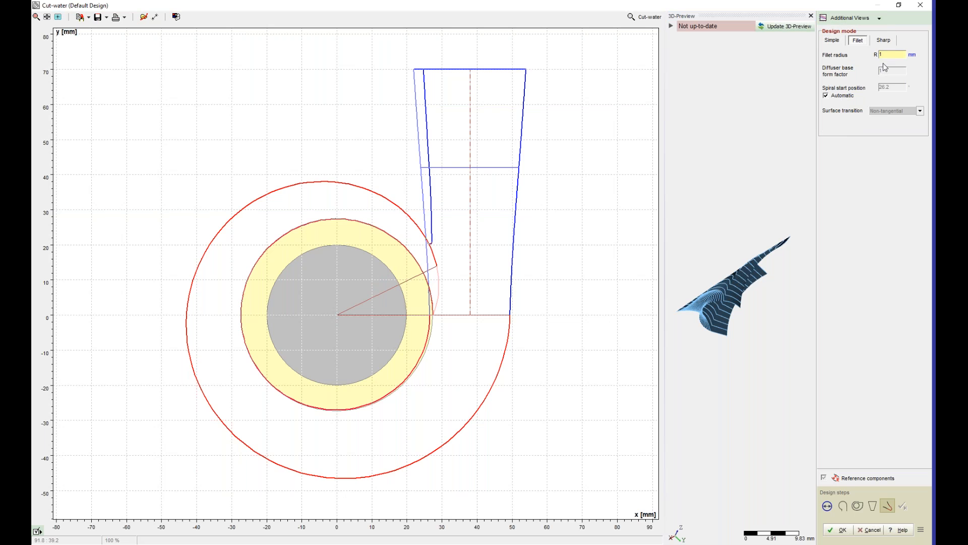
pyautogui.click(793, 29)
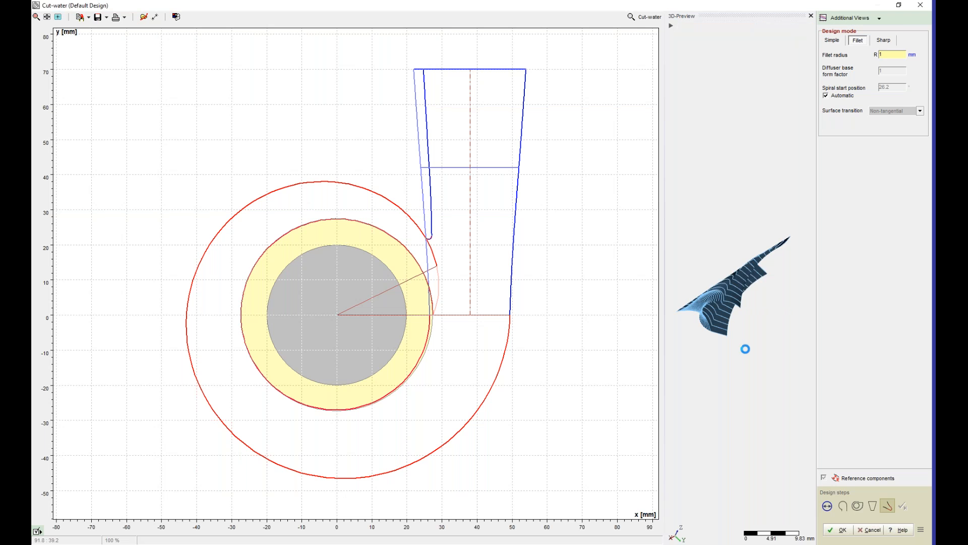
pyautogui.scroll(3, 737, 318)
pyautogui.moveTo(736, 305); pyautogui.dragTo(764, 297)
pyautogui.click(840, 530)
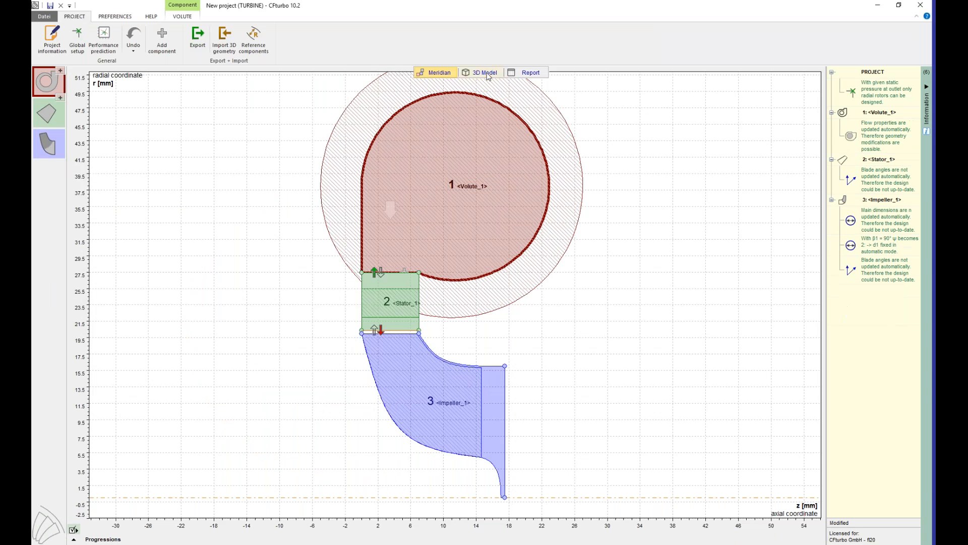
pyautogui.click(484, 72)
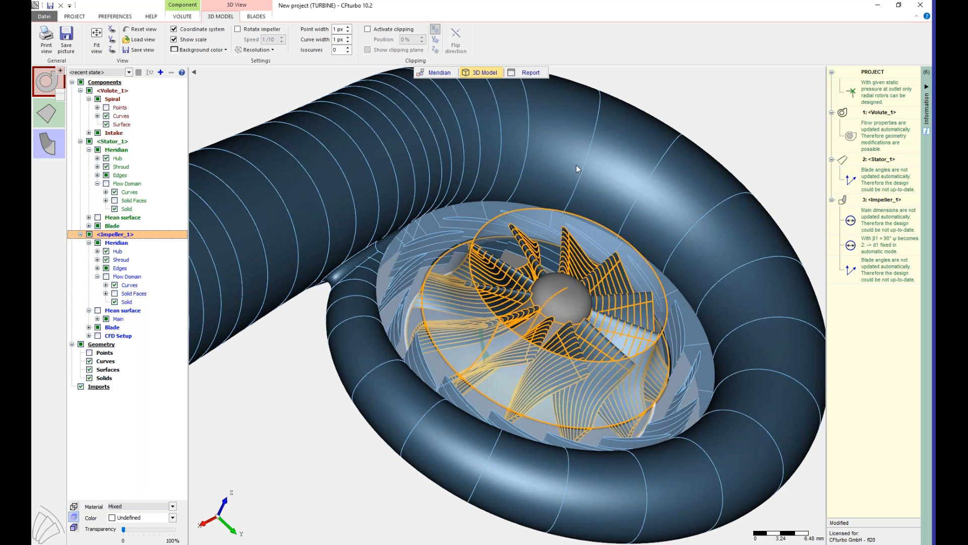
pyautogui.click(439, 72)
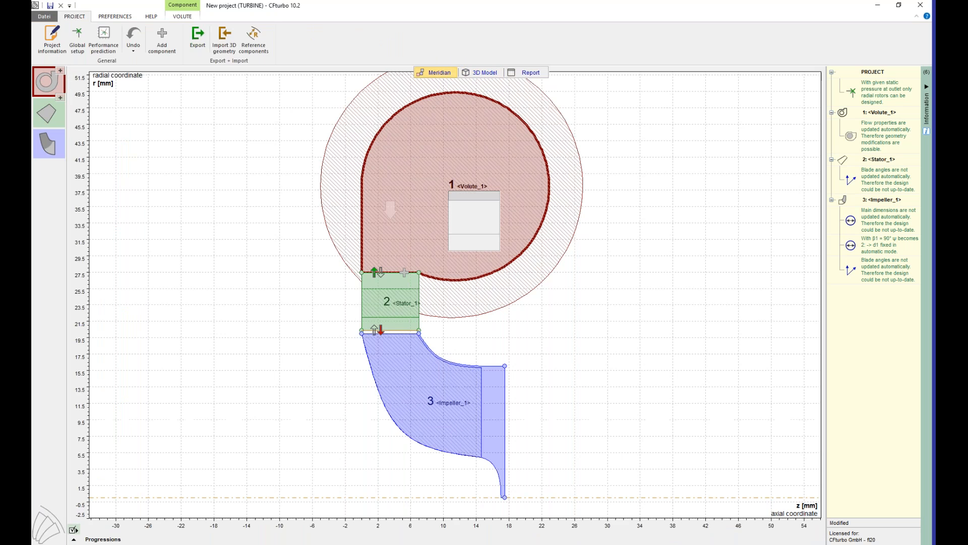
# Step: Add a bladeless stator at the impeller's outlet with the hub and shroud extent both set to Axial
pyautogui.click(481, 399)
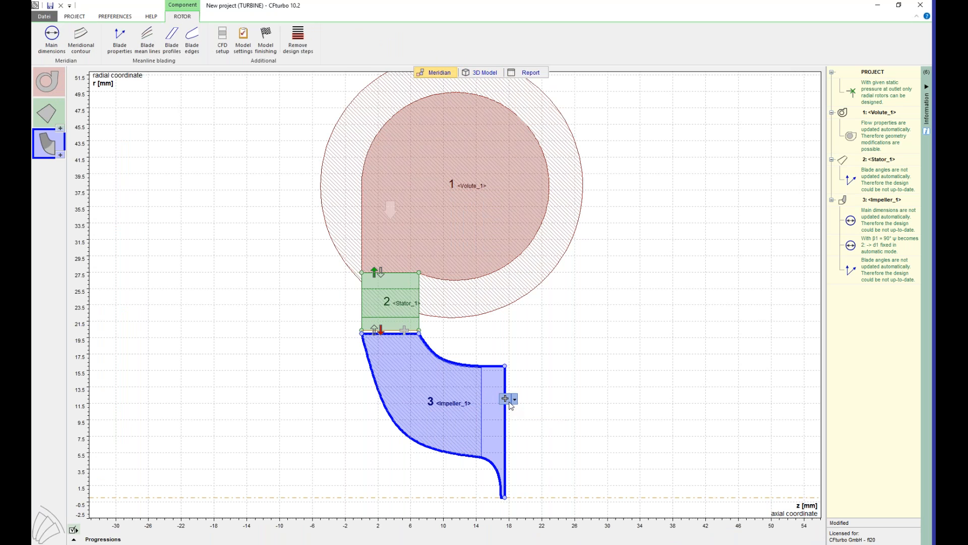
pyautogui.click(514, 399)
pyautogui.click(533, 440)
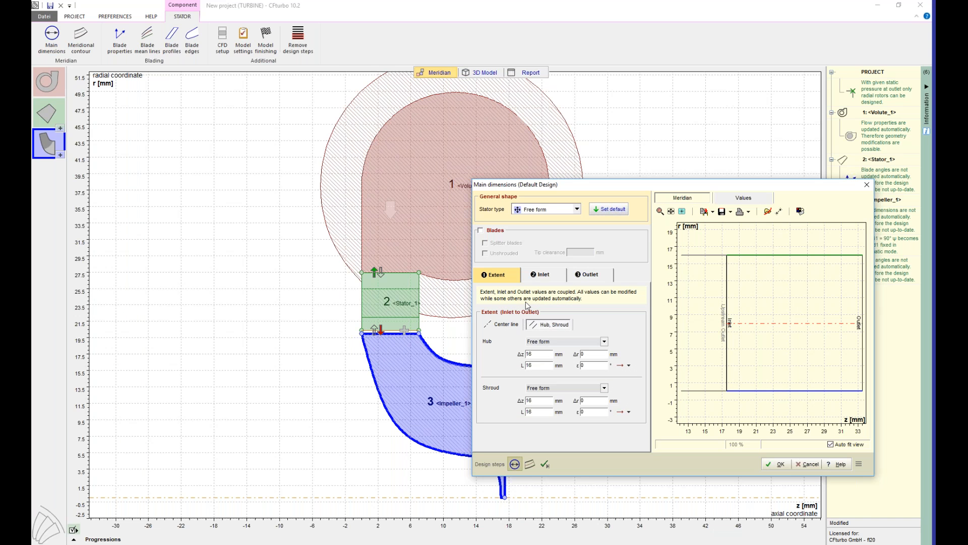
pyautogui.click(562, 341)
pyautogui.click(551, 361)
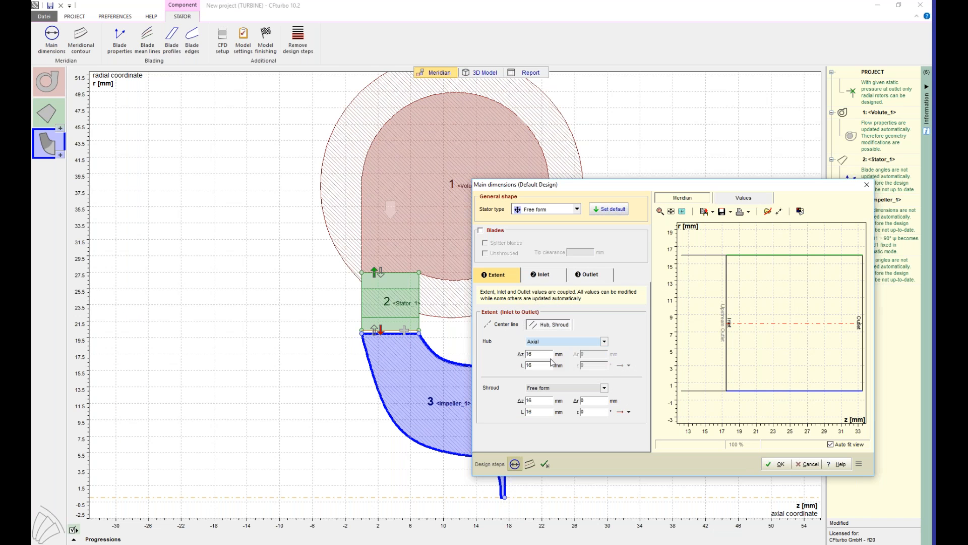
pyautogui.click(550, 388)
pyautogui.click(548, 407)
# Step: Set the new stator's hub and shroud lengths to 80 mm each and accept the main dimensions
pyautogui.doubleClick(529, 365)
pyautogui.write('80')
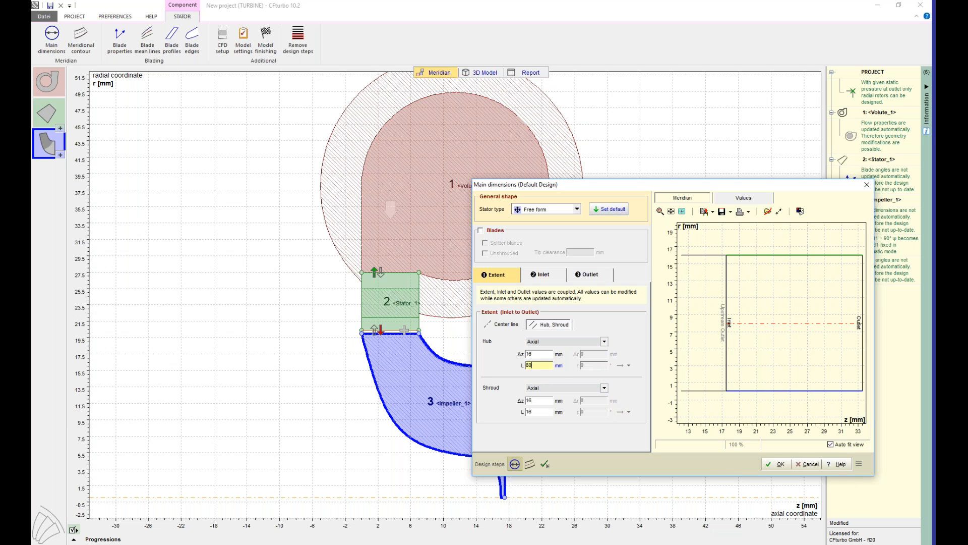
pyautogui.doubleClick(533, 412)
pyautogui.write('80')
pyautogui.click(780, 464)
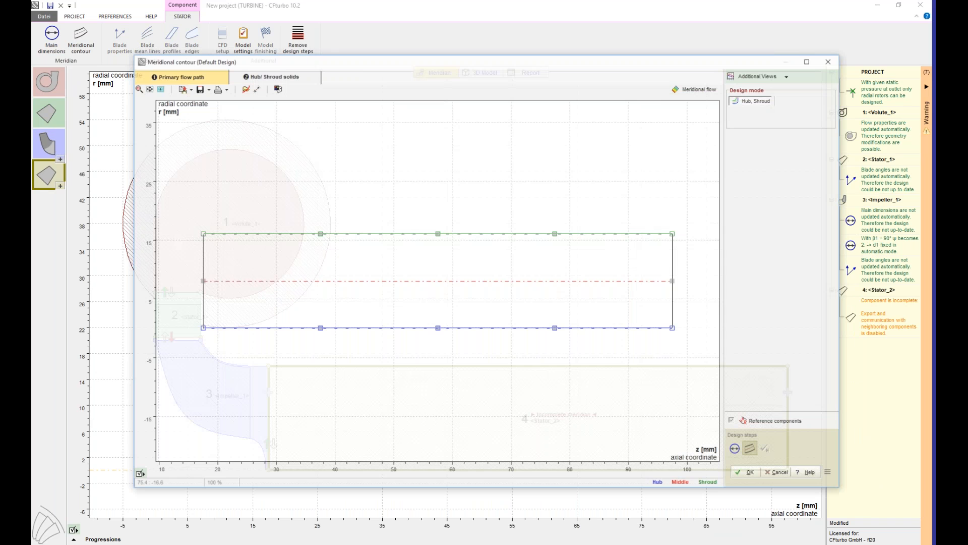
# Step: Convert the outlet stator's hub and shroud contours to straight lines and accept the meridional contour
pyautogui.rightClick(479, 329)
pyautogui.click(495, 345)
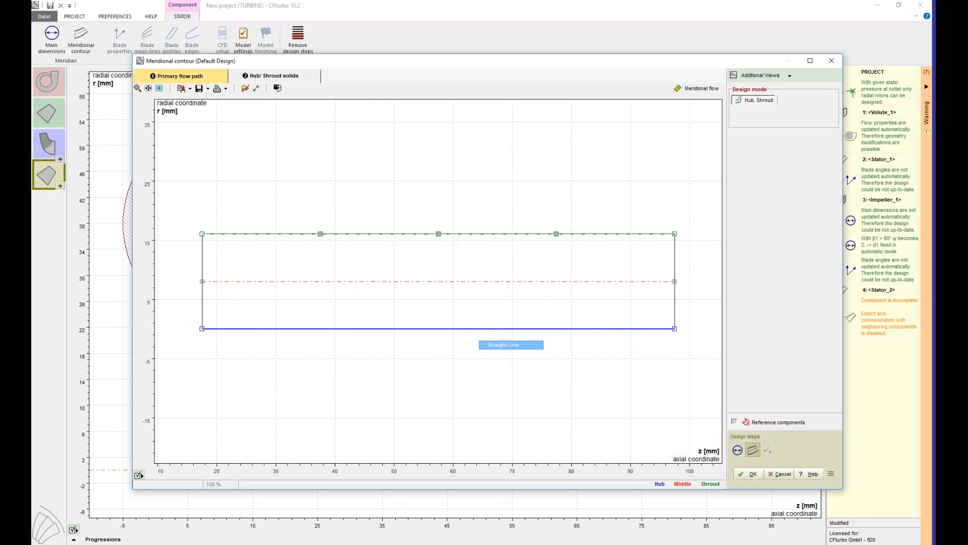
pyautogui.rightClick(485, 235)
pyautogui.click(499, 250)
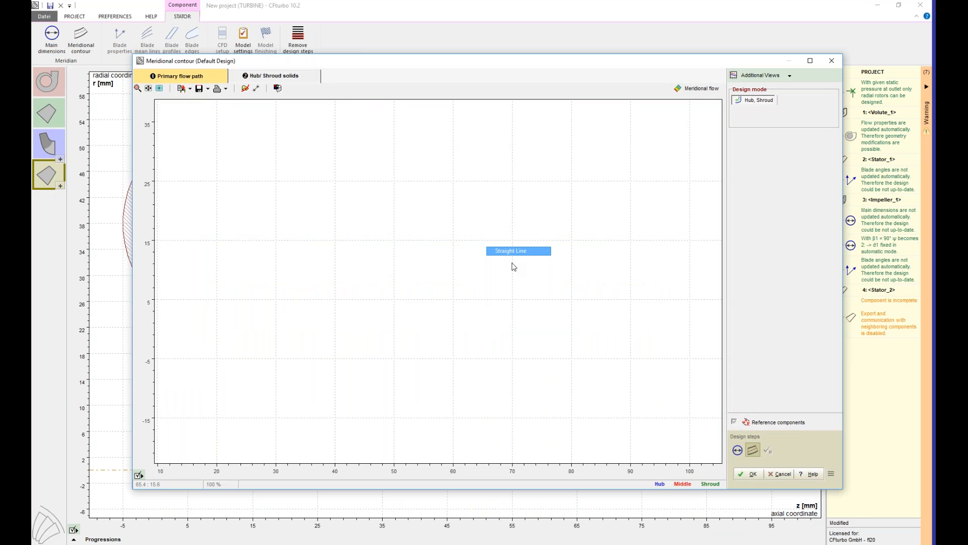
pyautogui.click(746, 474)
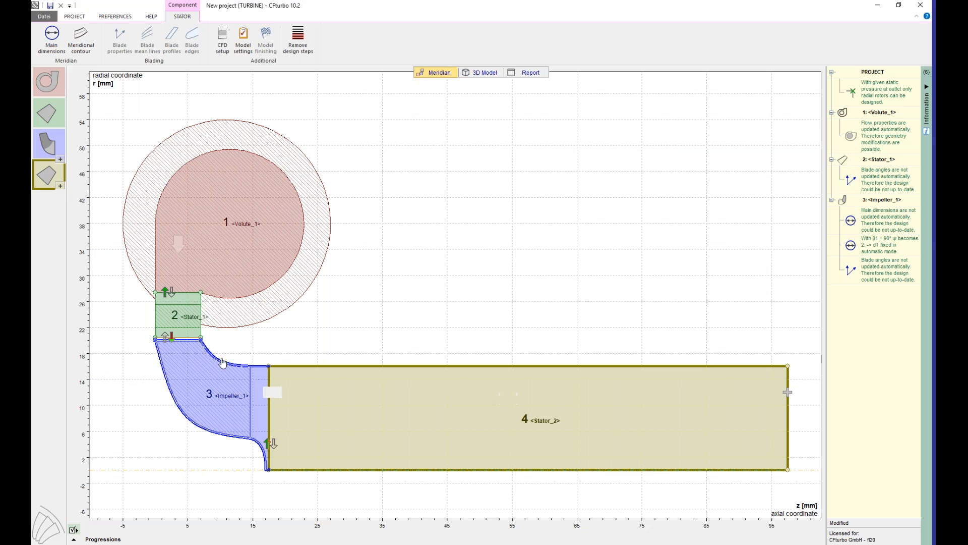
# Step: Save the project on the Desktop under the file name test
pyautogui.click(44, 16)
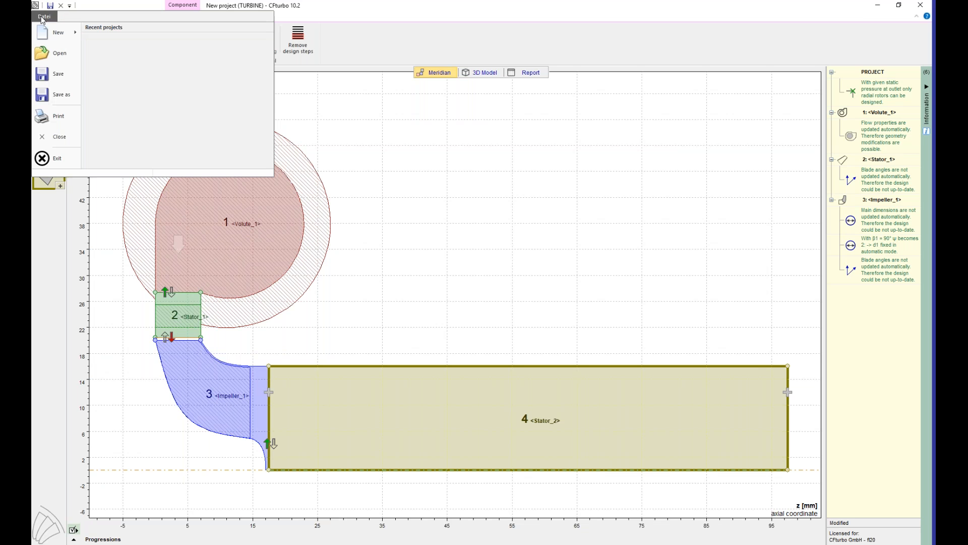
pyautogui.click(50, 98)
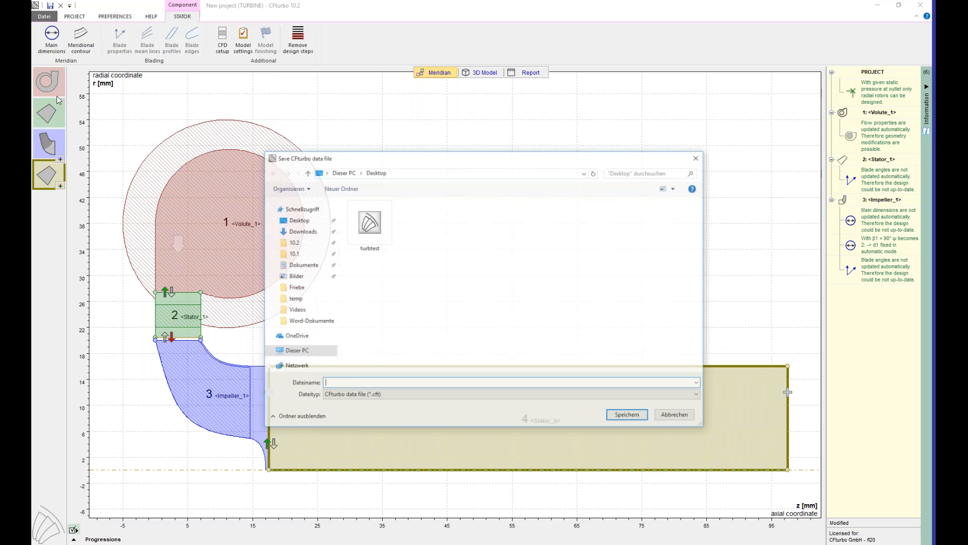
pyautogui.write('test')
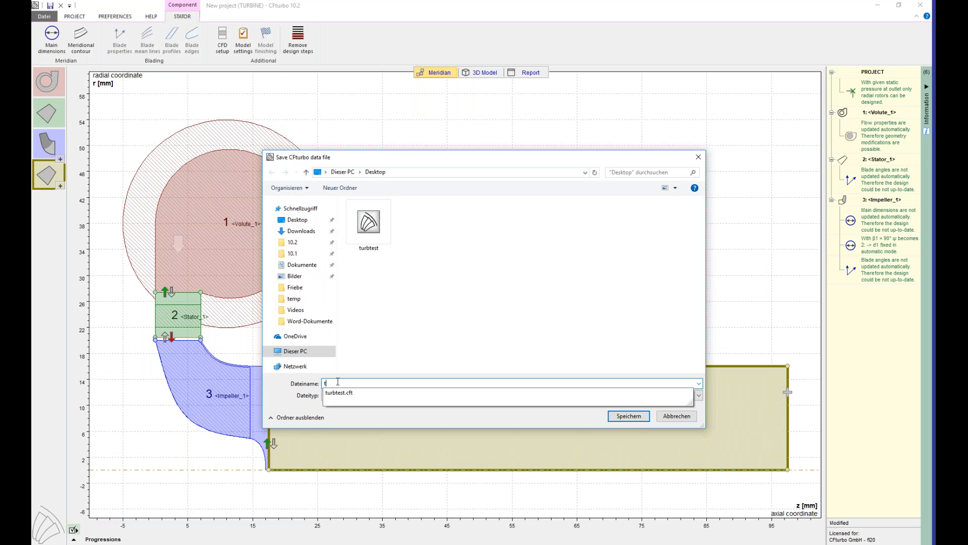
pyautogui.click(641, 420)
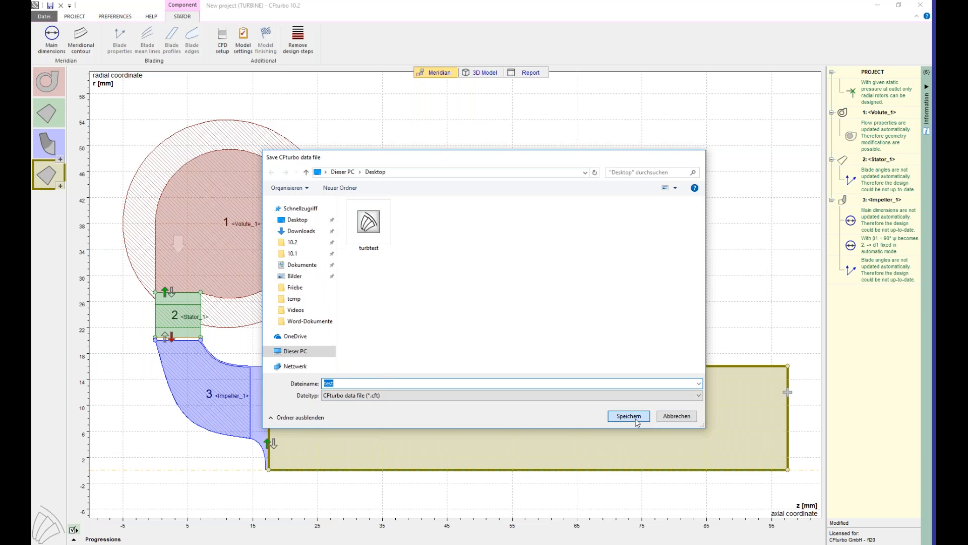
# Step: Apply model finishing with solid trimming to the bladed stator between the volute and the impeller
pyautogui.click(185, 319)
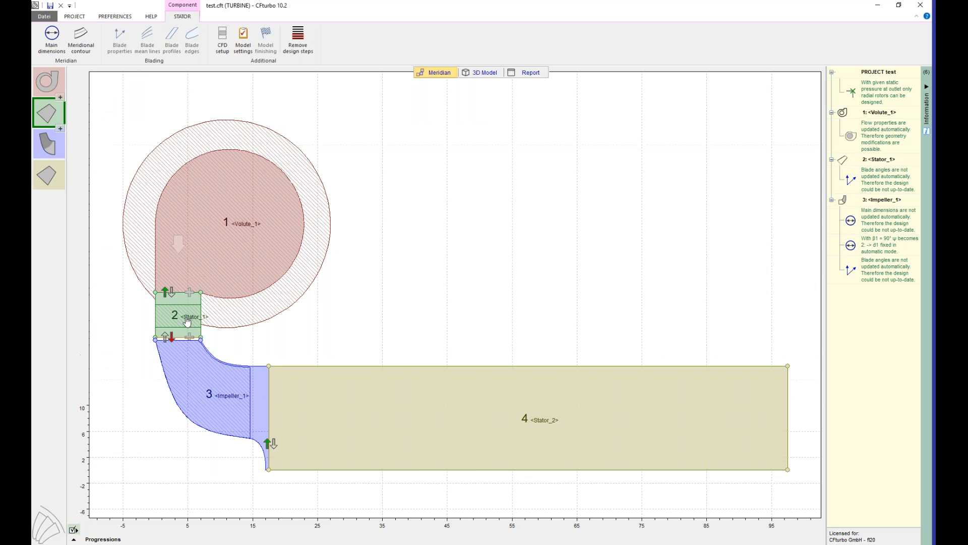
pyautogui.rightClick(185, 318)
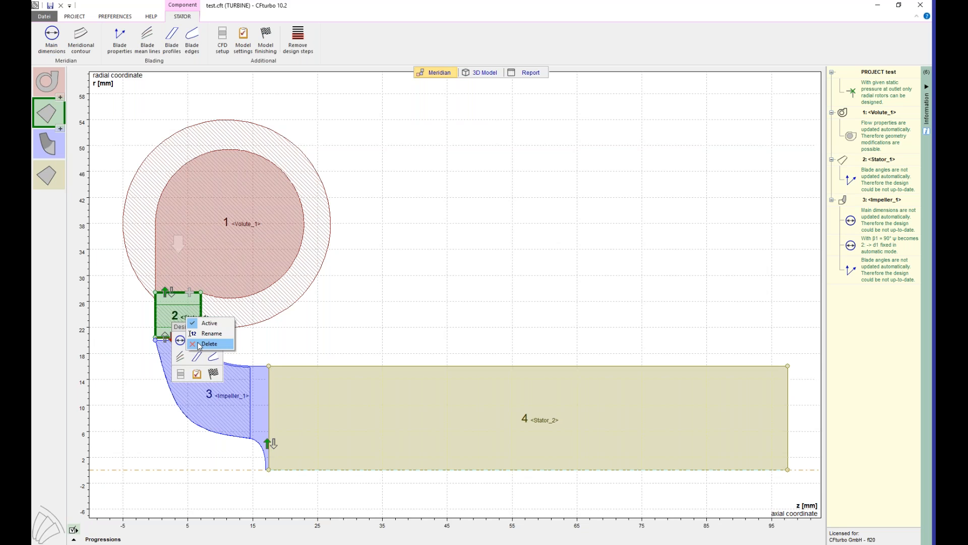
pyautogui.click(213, 376)
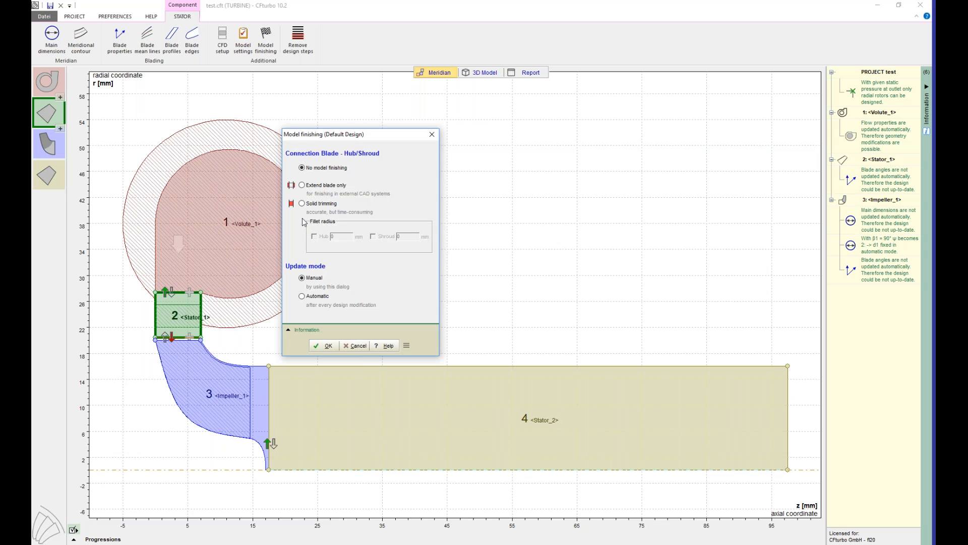
pyautogui.click(302, 203)
pyautogui.click(322, 346)
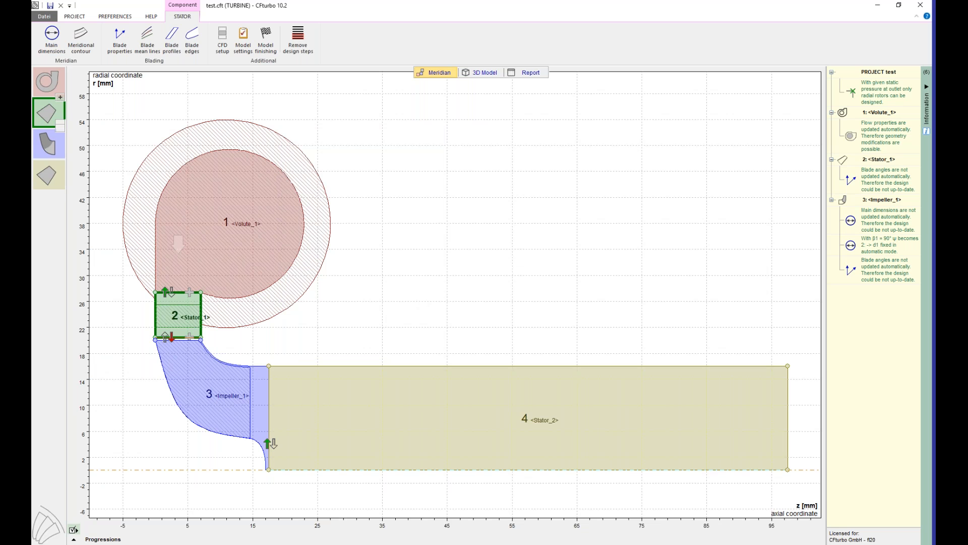
# Step: Apply model finishing with solid trimming to the impeller
pyautogui.click(200, 387)
pyautogui.rightClick(201, 386)
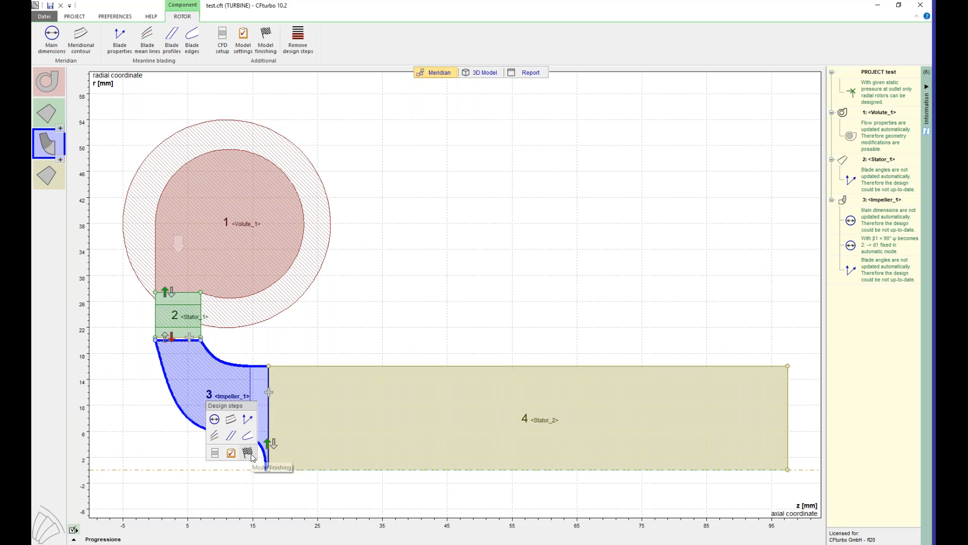
pyautogui.click(247, 453)
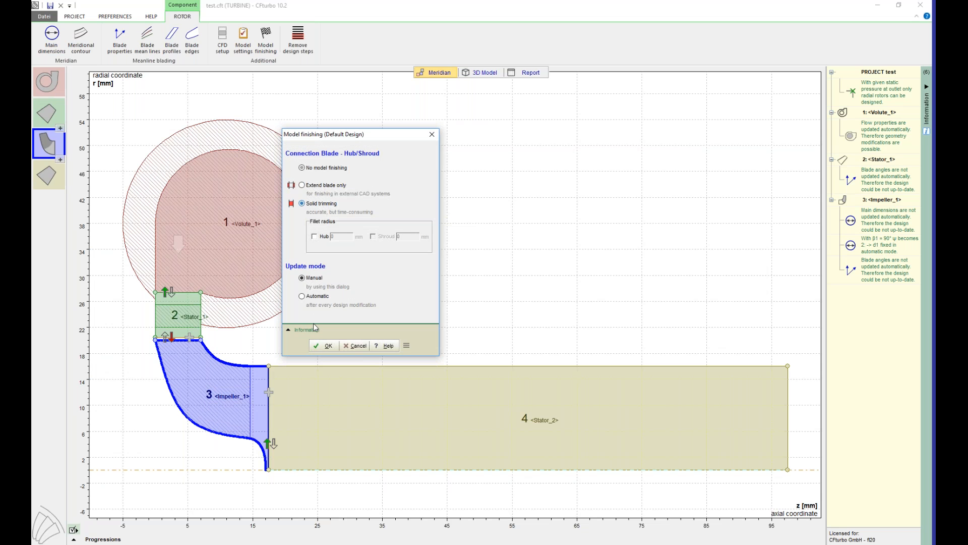
pyautogui.click(325, 347)
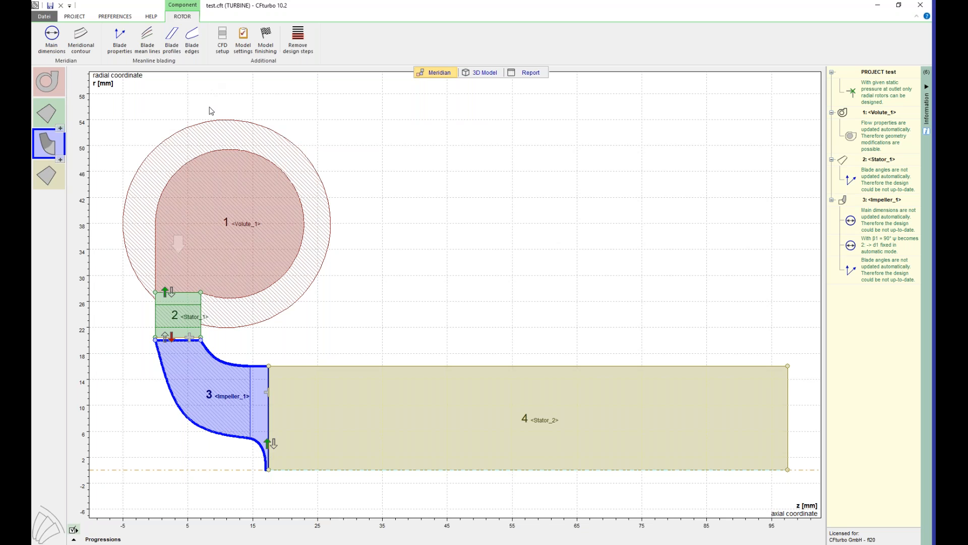
# Step: Start a project export through the Turbomachinery CFD interface and include all components
pyautogui.click(74, 16)
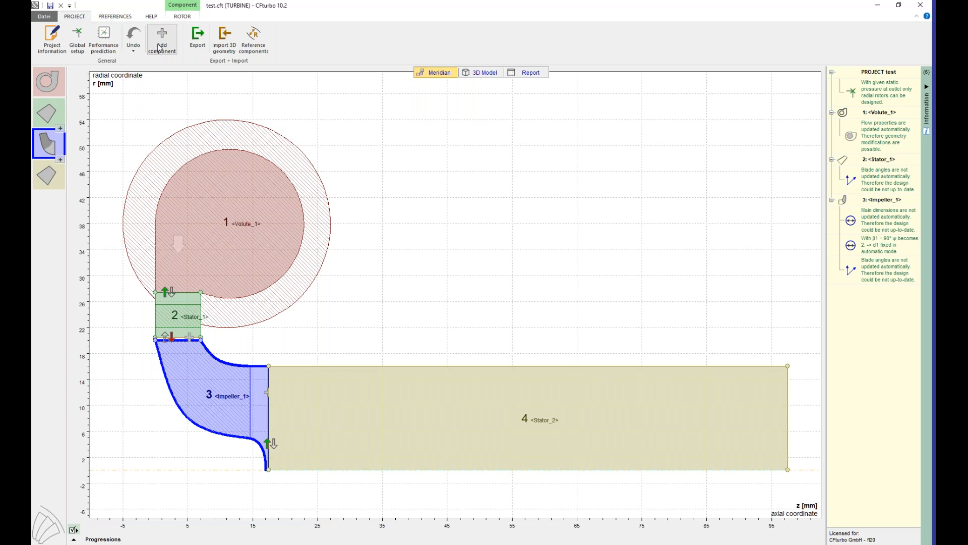
pyautogui.click(197, 38)
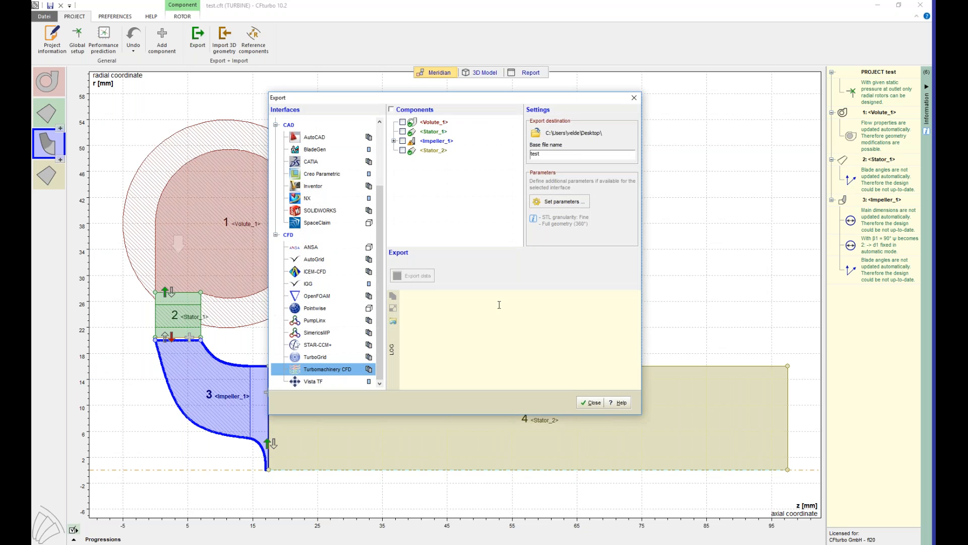
pyautogui.click(392, 110)
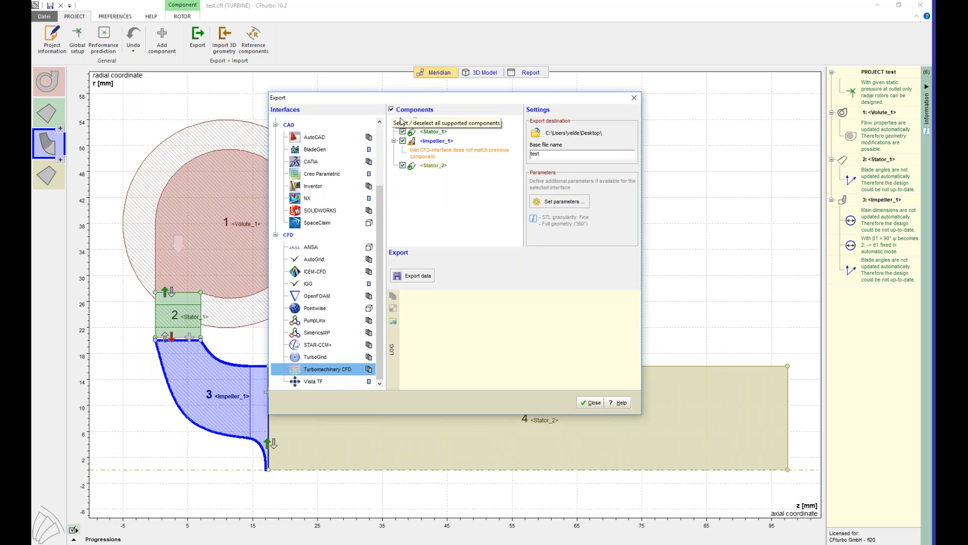
# Step: Set the export parameters to coarse triangulation with Moderate granularity and export the data
pyautogui.click(572, 202)
pyautogui.moveTo(527, 182); pyautogui.dragTo(296, 142)
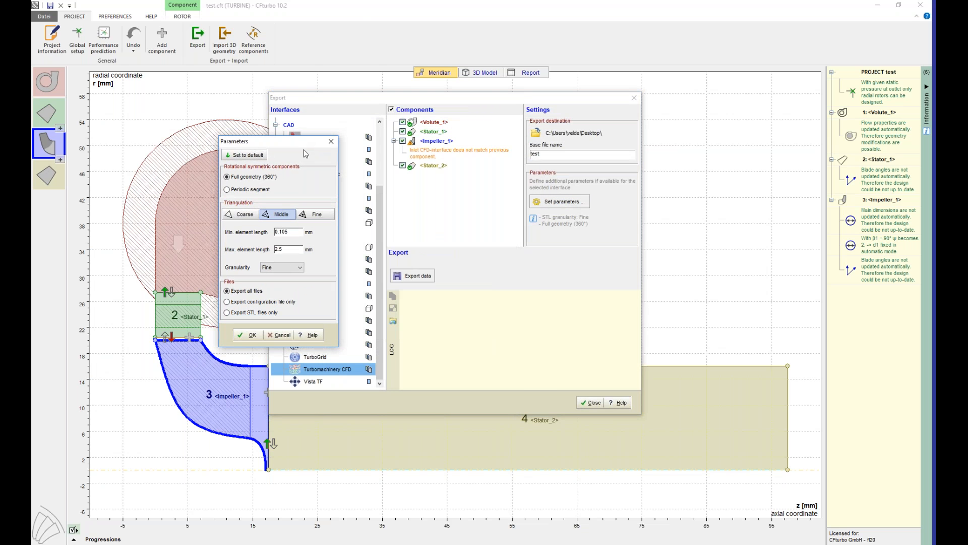
pyautogui.click(244, 215)
pyautogui.click(283, 268)
pyautogui.click(283, 276)
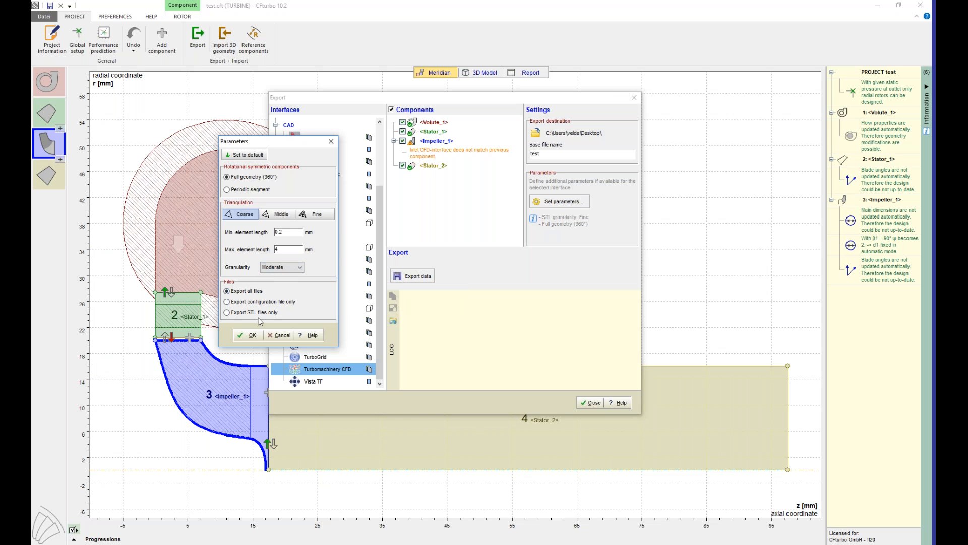
pyautogui.click(252, 335)
pyautogui.click(415, 277)
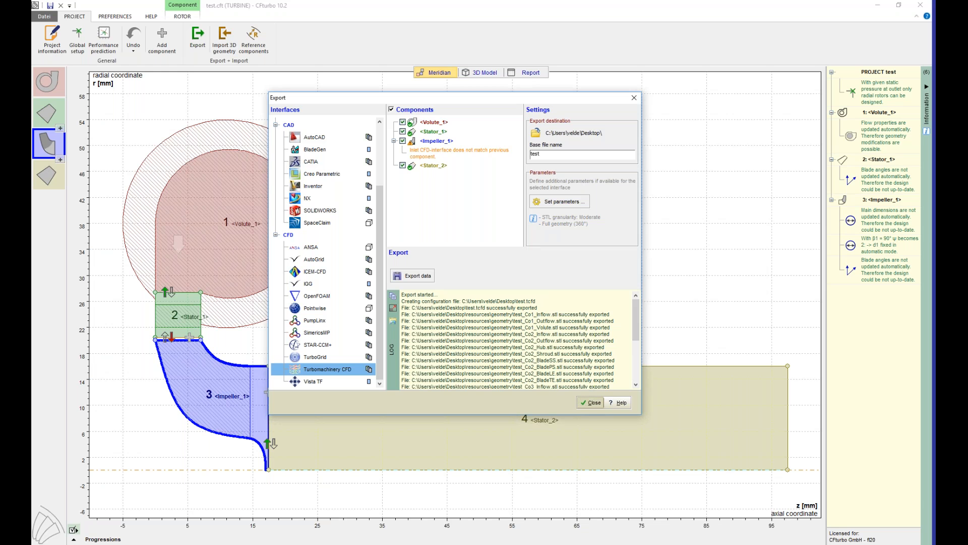
pyautogui.click(591, 402)
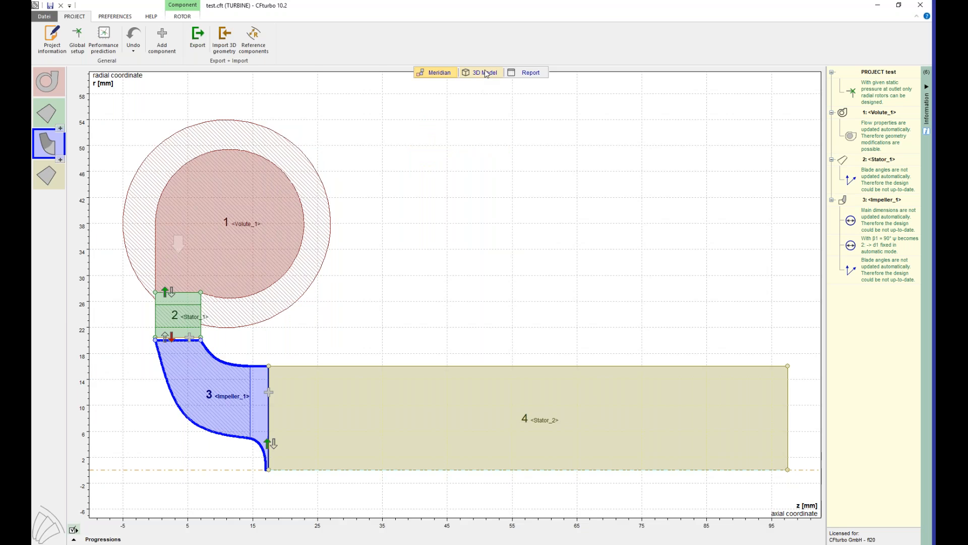
# Step: Show the turbine as a 3D model and briefly run the impeller rotation
pyautogui.click(485, 72)
pyautogui.click(129, 72)
pyautogui.click(90, 80)
pyautogui.moveTo(513, 283)
pyautogui.mouseDown(button='middle')
pyautogui.moveTo(499, 299)
pyautogui.moveTo(518, 283)
pyautogui.mouseUp(button='middle')
pyautogui.click(238, 29)
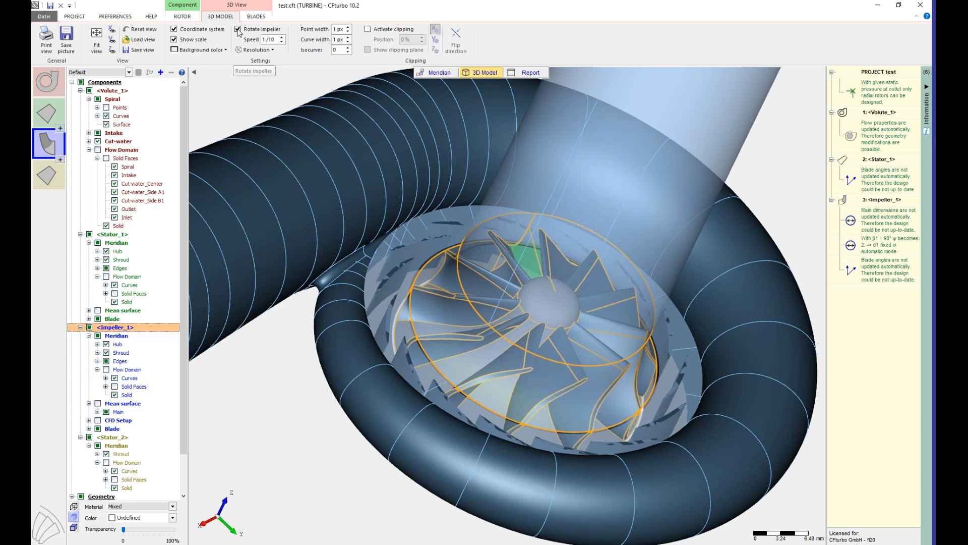
pyautogui.click(238, 30)
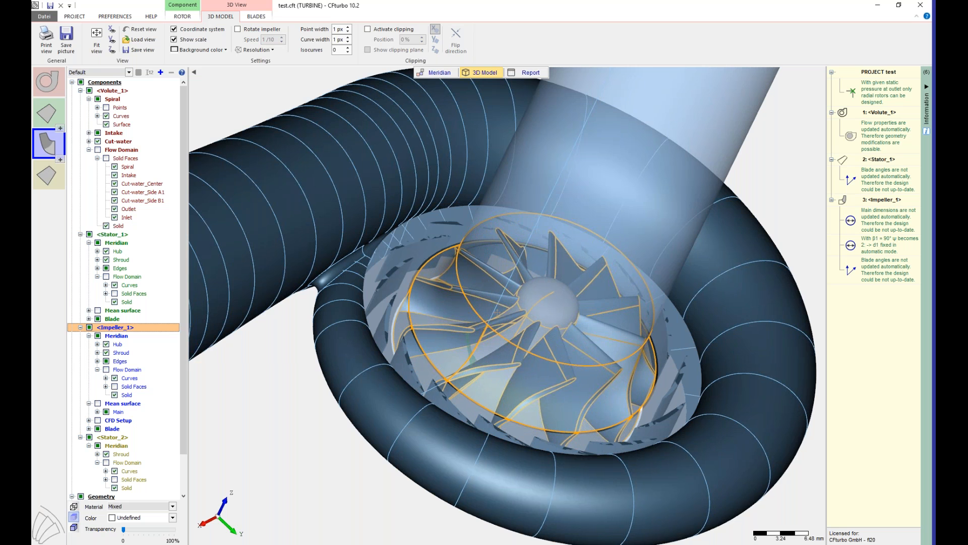
pyautogui.moveTo(497, 312); pyautogui.dragTo(548, 327, button='middle')
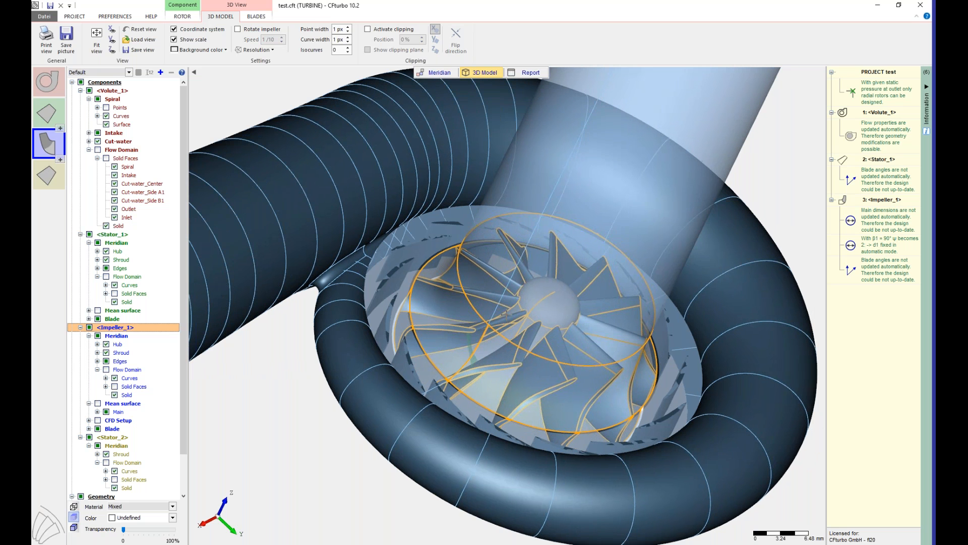
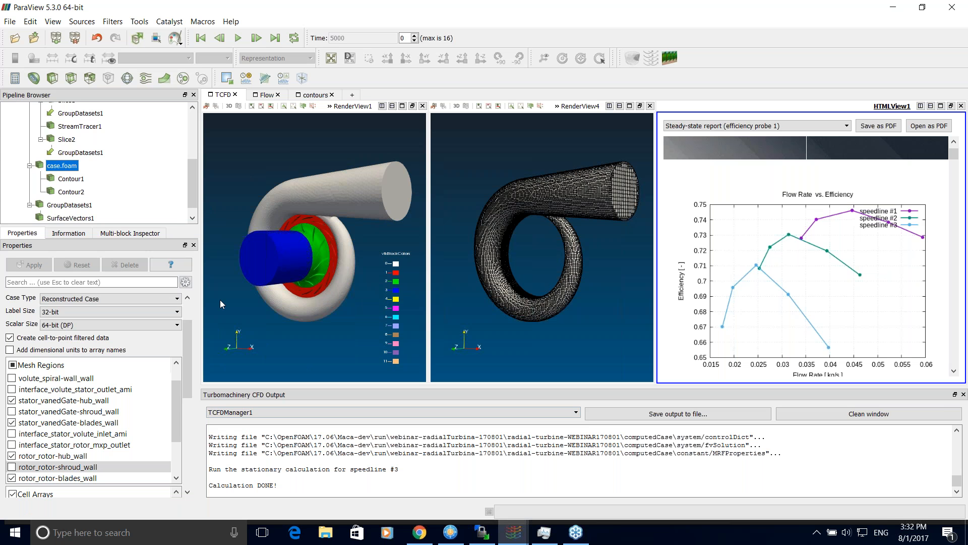
# Step: In ParaView, examine the turbine's component geometry and the volute mesh from different angles
pyautogui.click(318, 265)
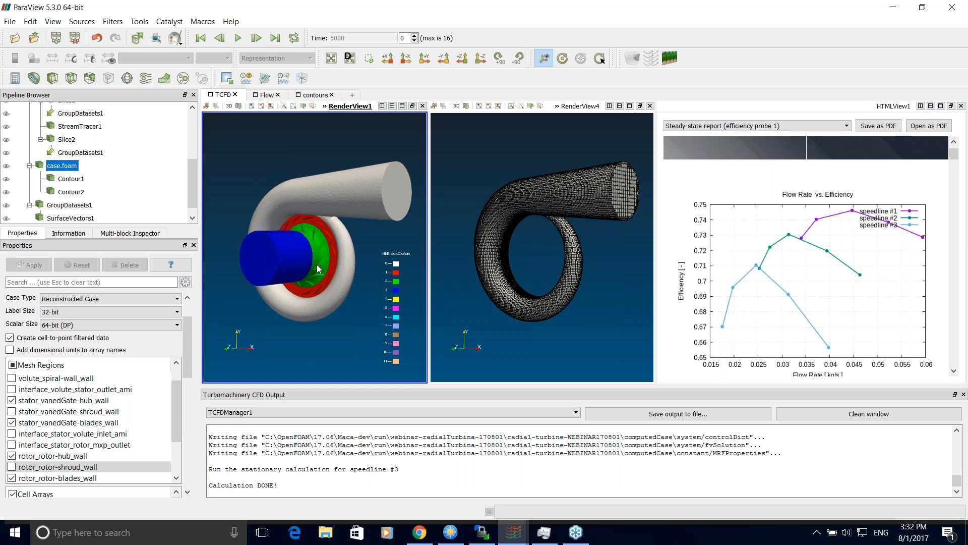
pyautogui.moveTo(304, 265); pyautogui.dragTo(347, 259)
pyautogui.moveTo(290, 199); pyautogui.dragTo(298, 198)
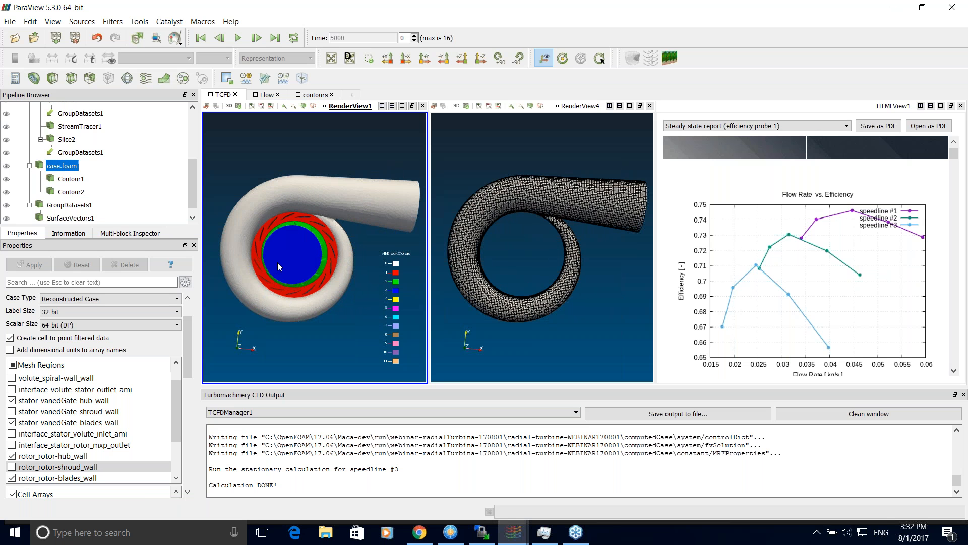
pyautogui.moveTo(509, 228); pyautogui.dragTo(547, 247)
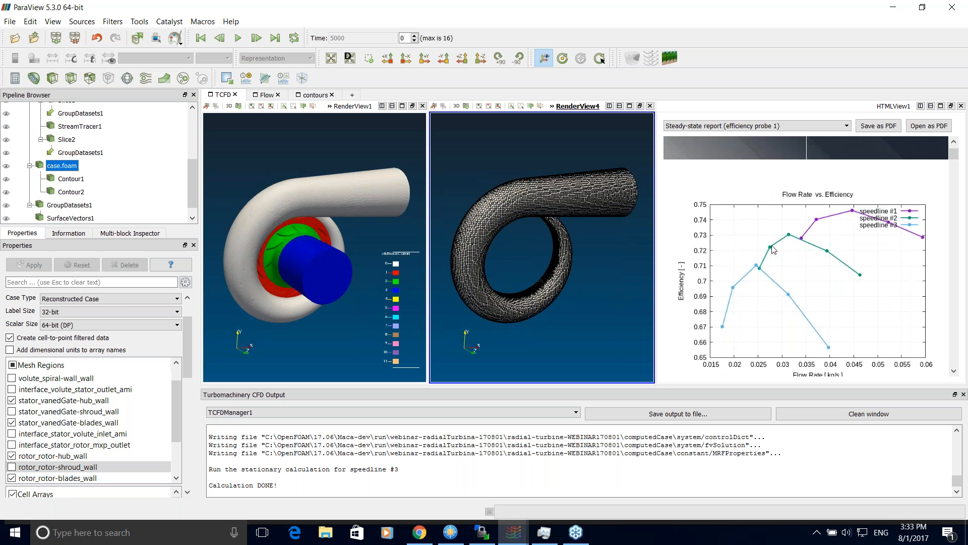
# Step: Examine the steady-state report's flow rate charts for efficiency, total pressure difference and total pressure ratio across the speedlines
pyautogui.scroll(-1, 771, 243)
pyautogui.scroll(3, 771, 244)
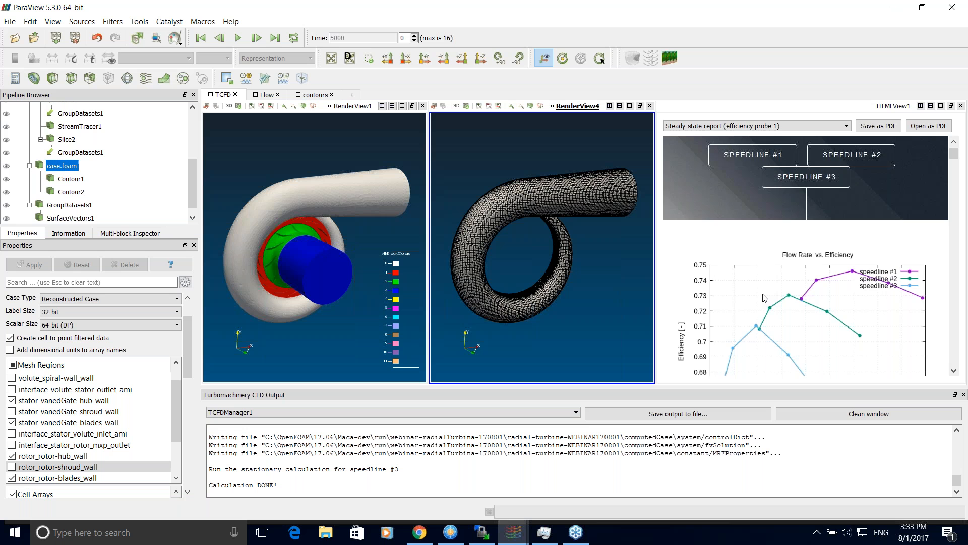
pyautogui.scroll(1, 764, 298)
pyautogui.scroll(-3, 765, 301)
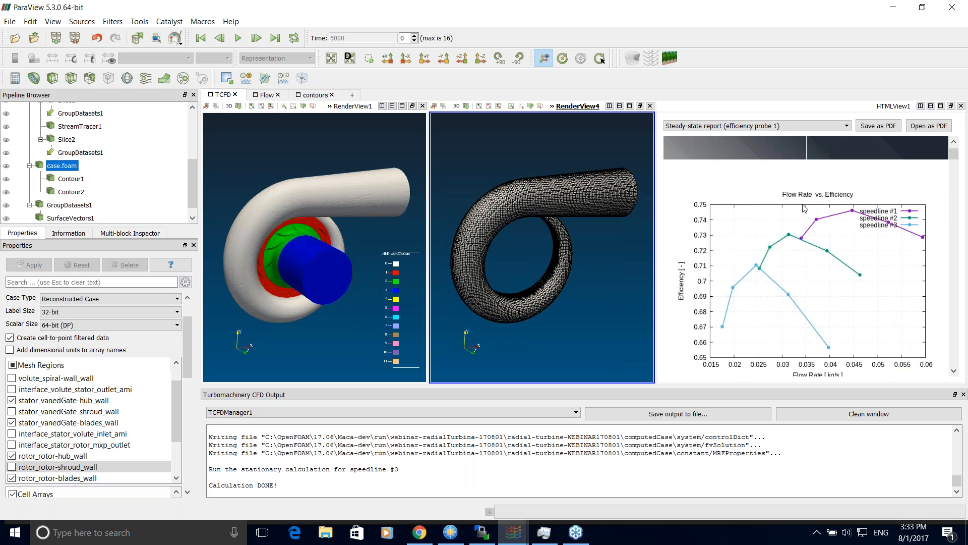
pyautogui.scroll(4, 764, 297)
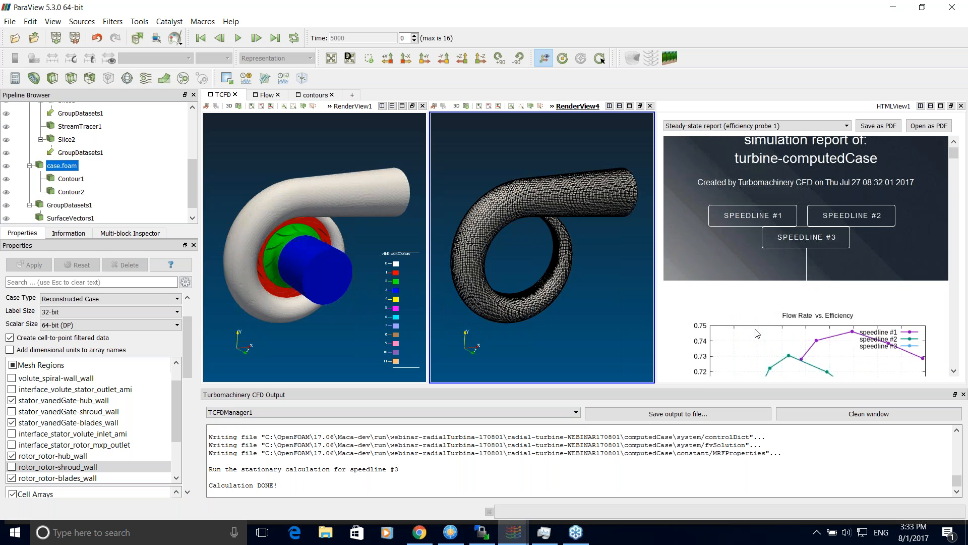
pyautogui.scroll(-4, 749, 299)
pyautogui.scroll(-3, 749, 299)
pyautogui.scroll(3, 750, 299)
pyautogui.scroll(2, 783, 306)
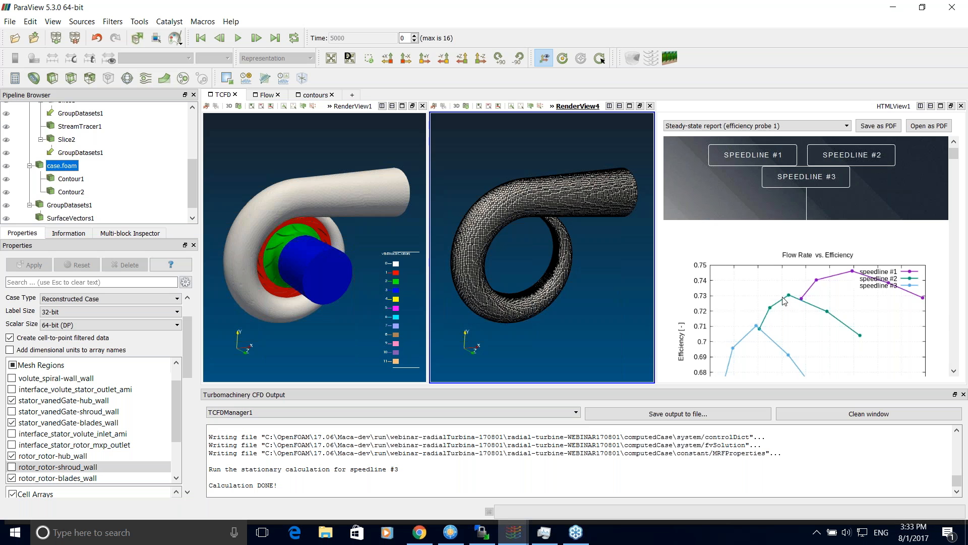
pyautogui.scroll(-5, 784, 302)
pyautogui.scroll(-8, 781, 302)
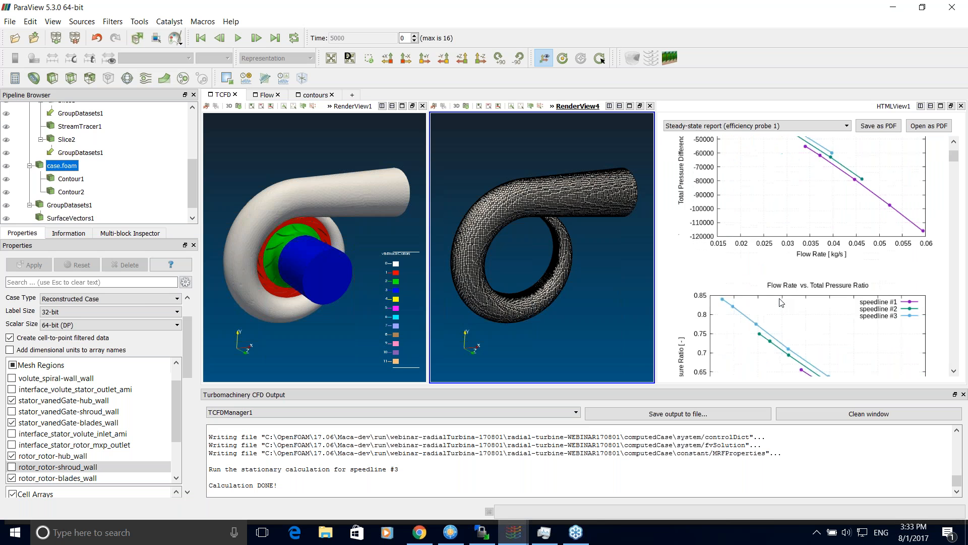
pyautogui.scroll(3, 780, 272)
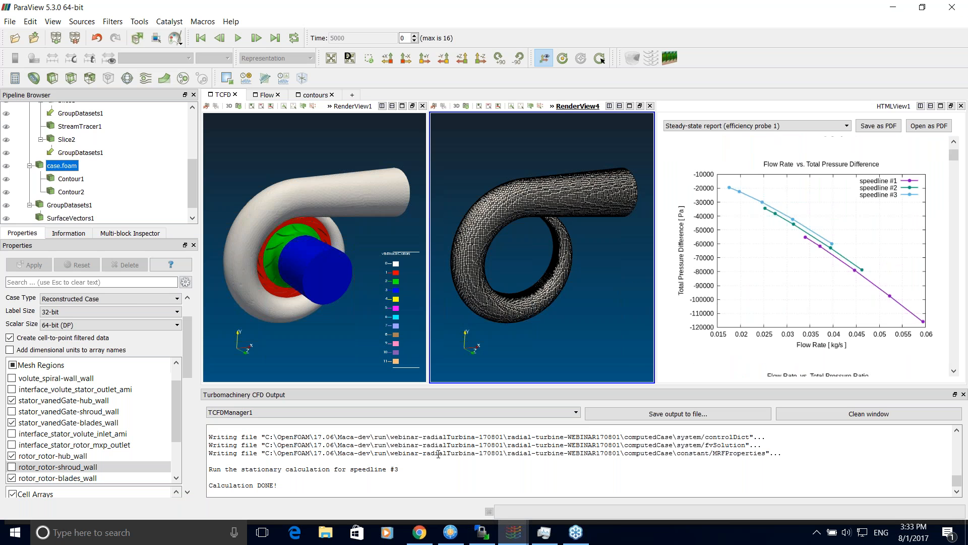
# Step: Switch to FreeCommander, open the radial-turbine-CFTurboExport folder and look through the files in its STL subfolder
pyautogui.press('super+d')
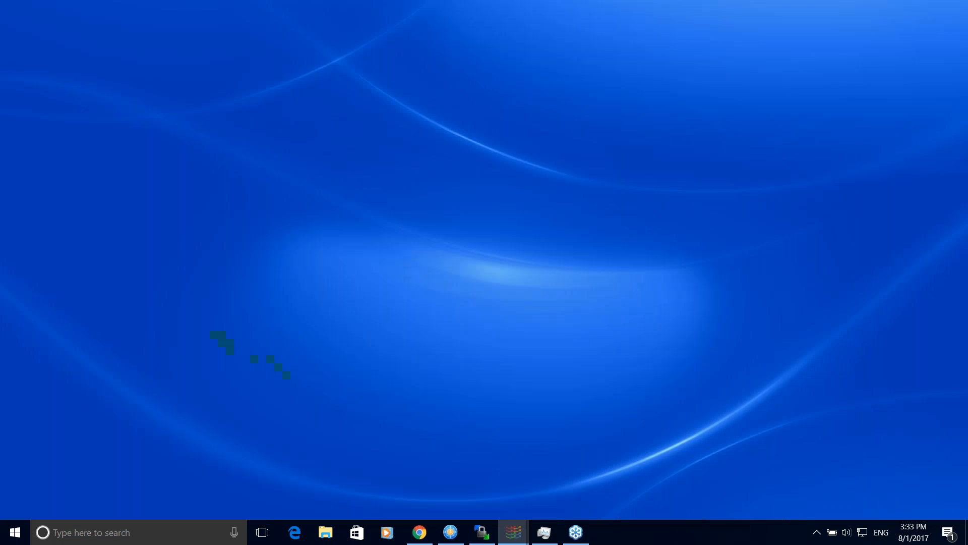
pyautogui.click(449, 536)
pyautogui.doubleClick(55, 231)
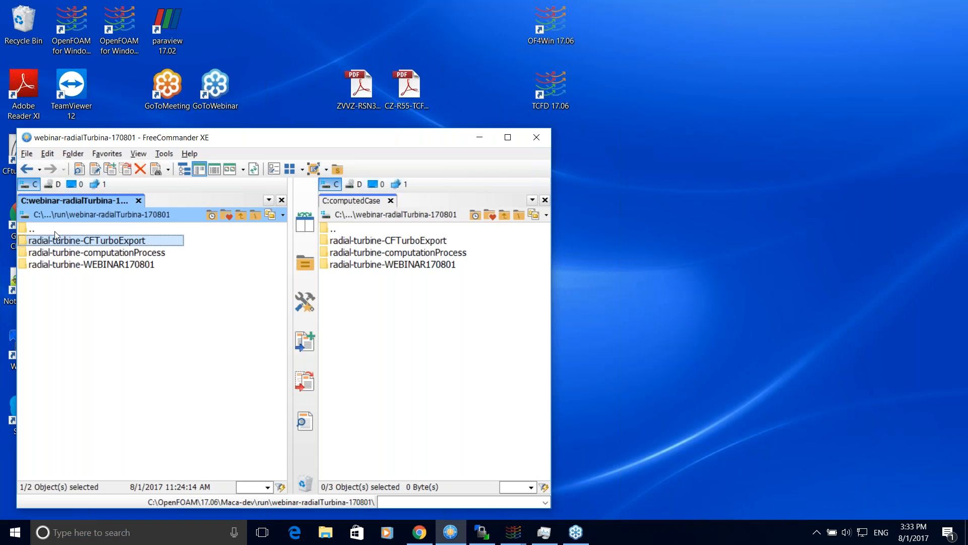
pyautogui.doubleClick(87, 239)
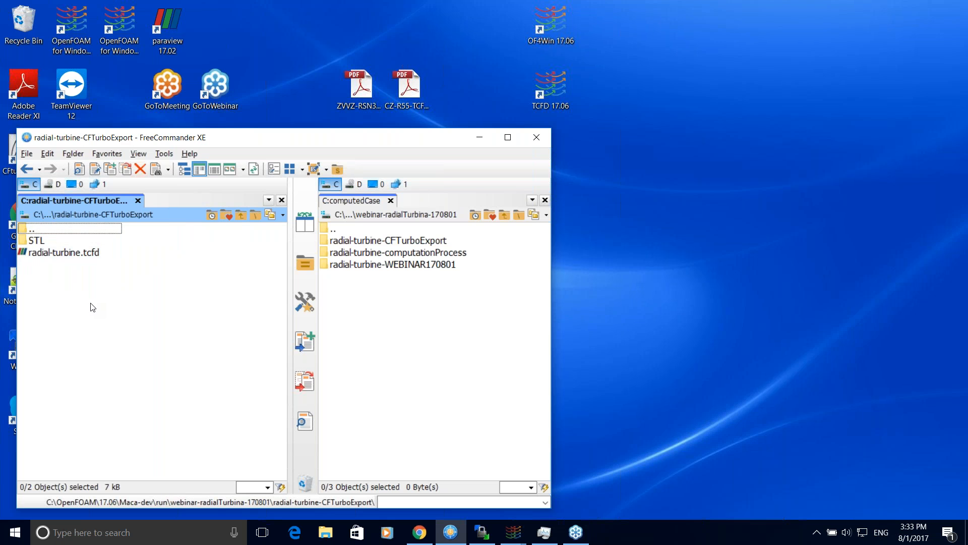
pyautogui.doubleClick(54, 242)
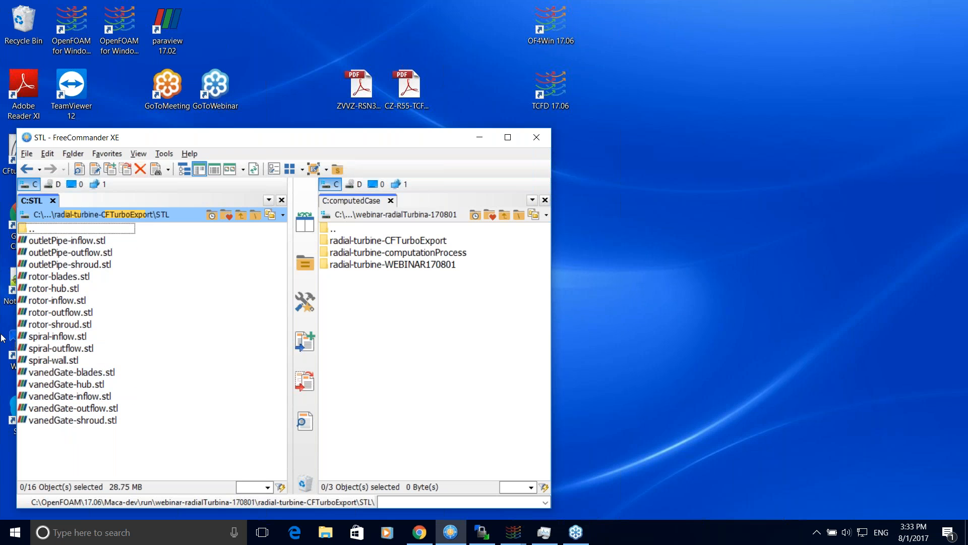
pyautogui.doubleClick(45, 231)
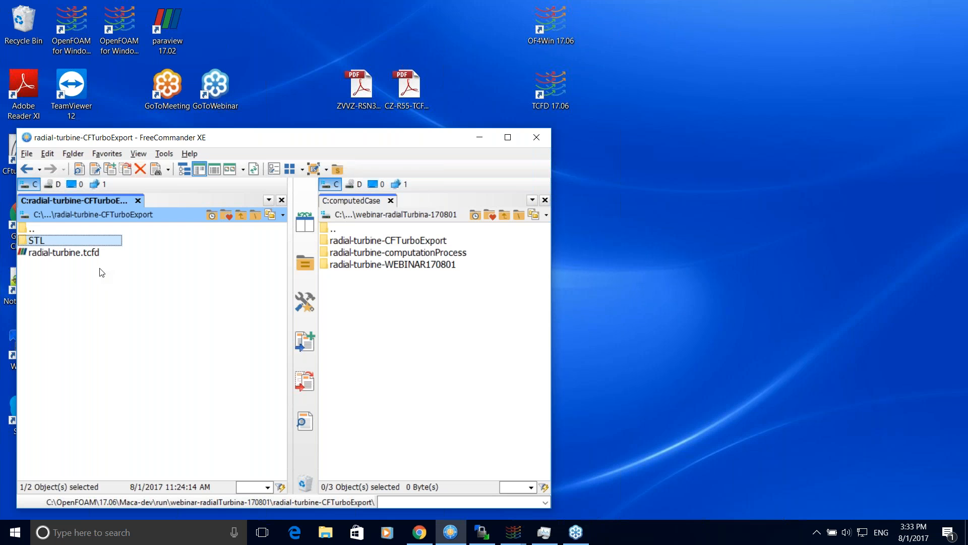
# Step: Open radial-turbine.tcfd in Notepad++ and review its simulation settings and operating point parameters
pyautogui.press('Down')
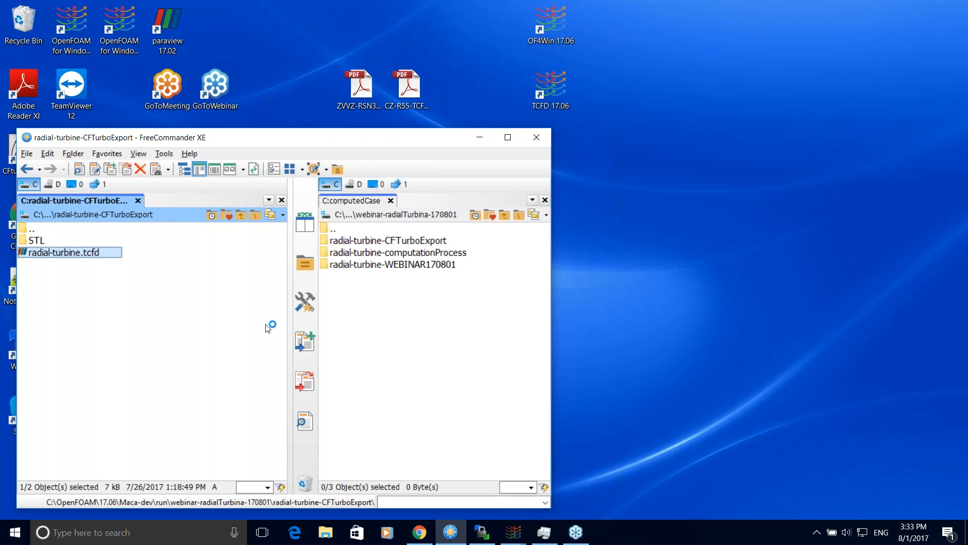
pyautogui.scroll(-10, 479, 277)
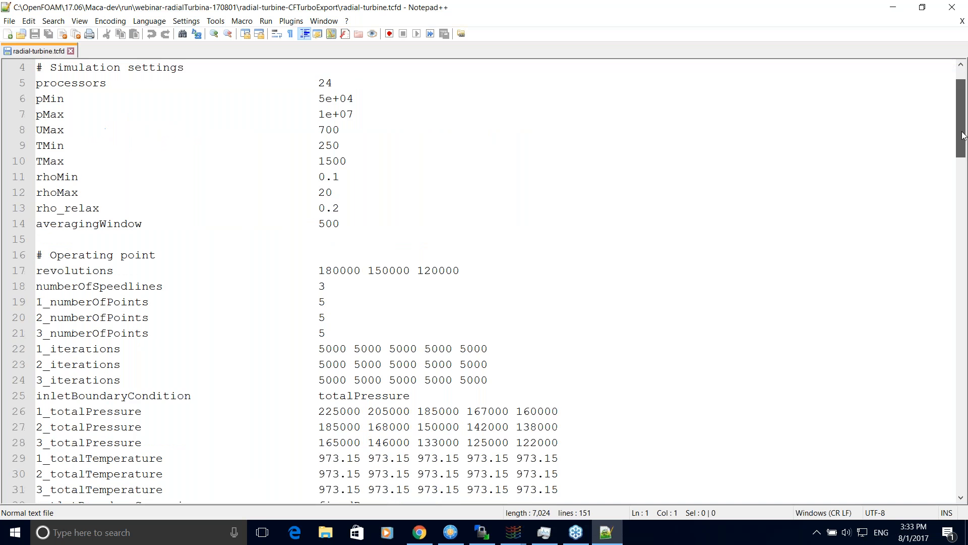
pyautogui.moveTo(967, 213); pyautogui.dragTo(938, 126)
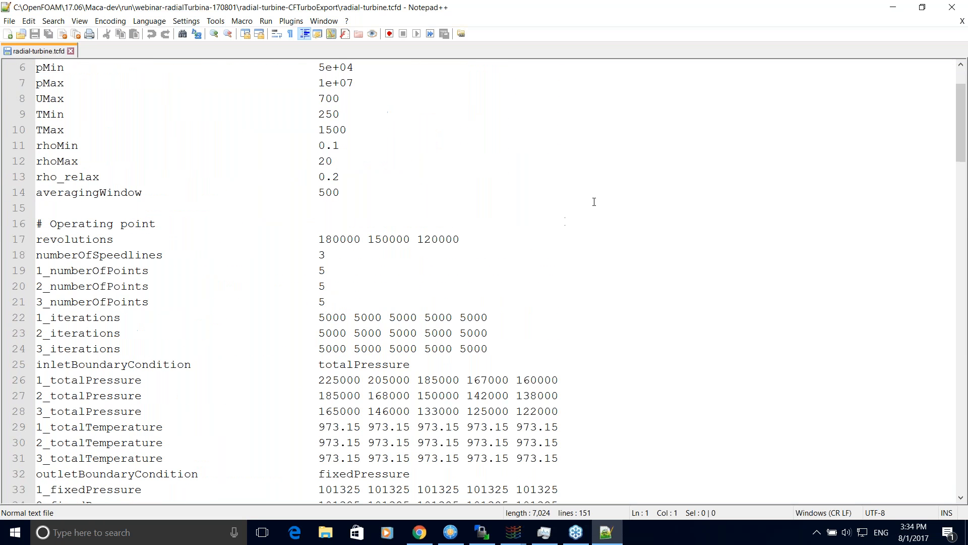
# Step: Close the radial-turbine.tcfd file in Notepad++ and minimize FreeCommander to reveal the desktop
pyautogui.click(951, 8)
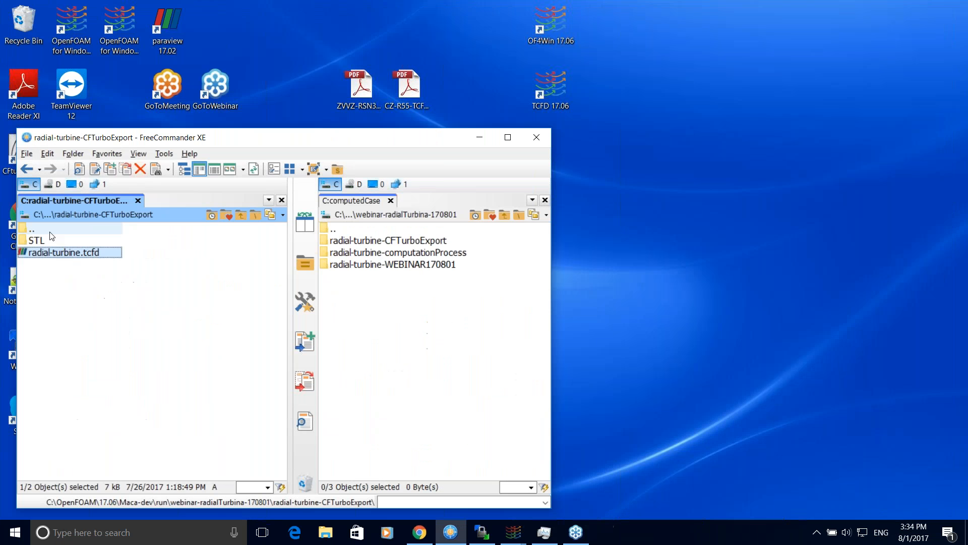
pyautogui.click(53, 229)
pyautogui.doubleClick(56, 233)
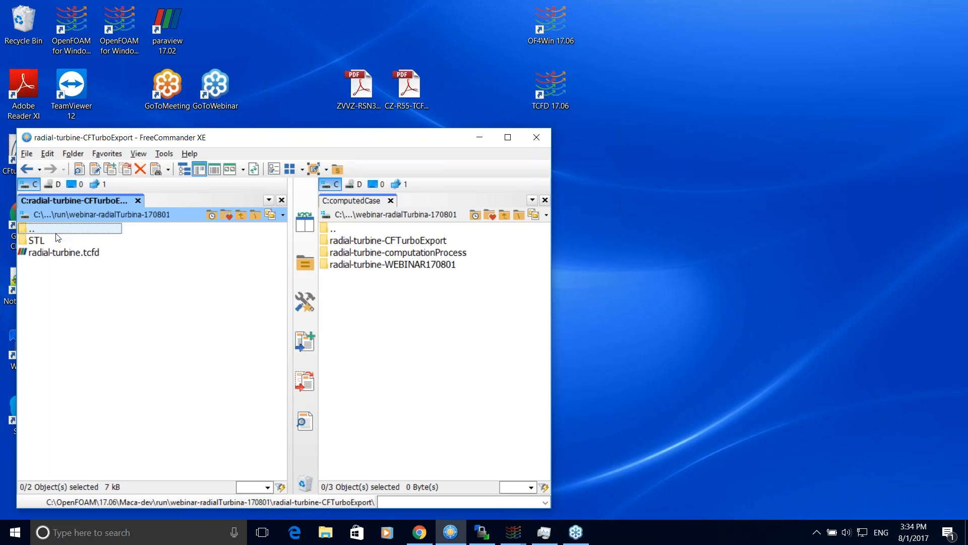
pyautogui.doubleClick(81, 240)
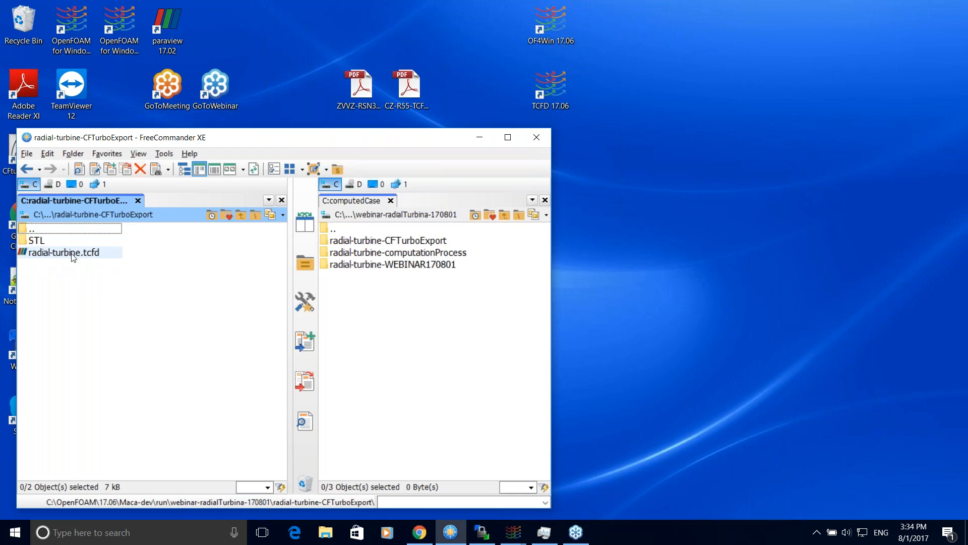
pyautogui.click(479, 136)
# Step: Launch TCFD 17.06 from the desktop and narrow the pipeline and properties area to enlarge the 3D view
pyautogui.click(558, 95)
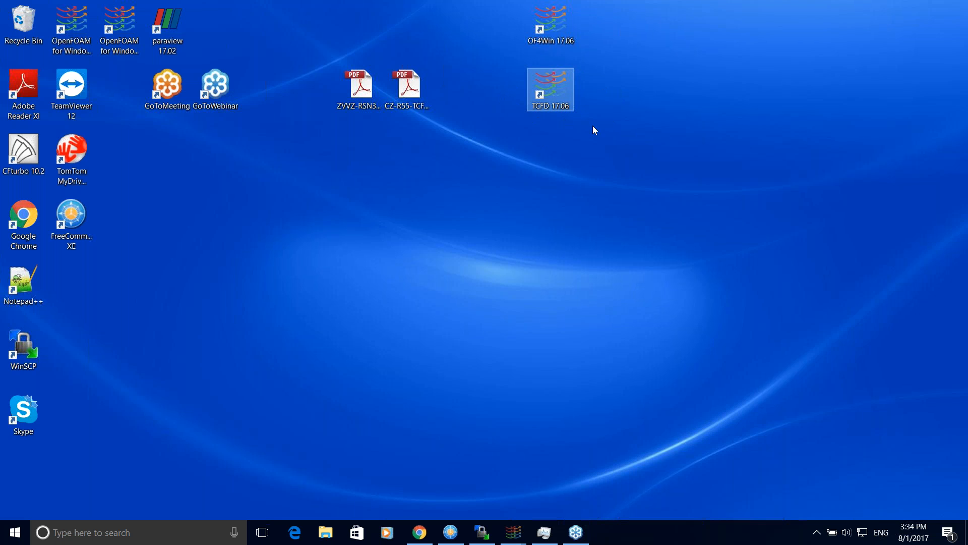
pyautogui.doubleClick(561, 82)
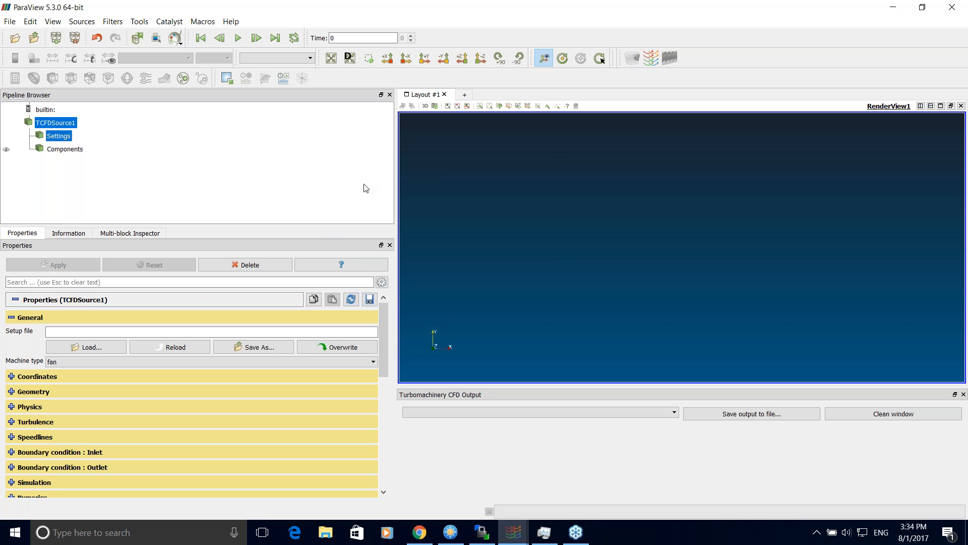
pyautogui.moveTo(396, 198); pyautogui.dragTo(332, 204)
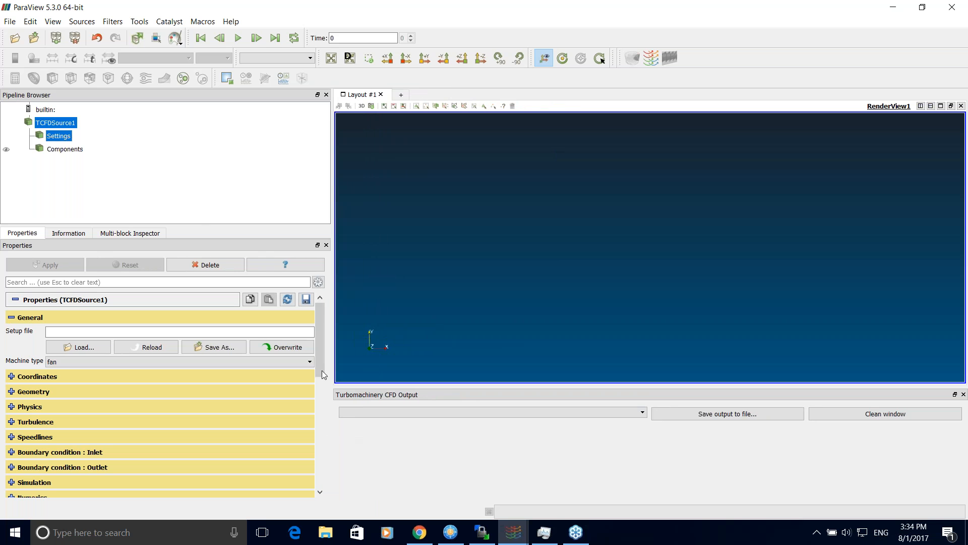
pyautogui.moveTo(321, 326); pyautogui.dragTo(315, 416)
pyautogui.moveTo(326, 457); pyautogui.dragTo(325, 359)
pyautogui.moveTo(320, 353)
pyautogui.mouseDown()
pyautogui.moveTo(320, 420)
pyautogui.moveTo(318, 343)
pyautogui.mouseUp()
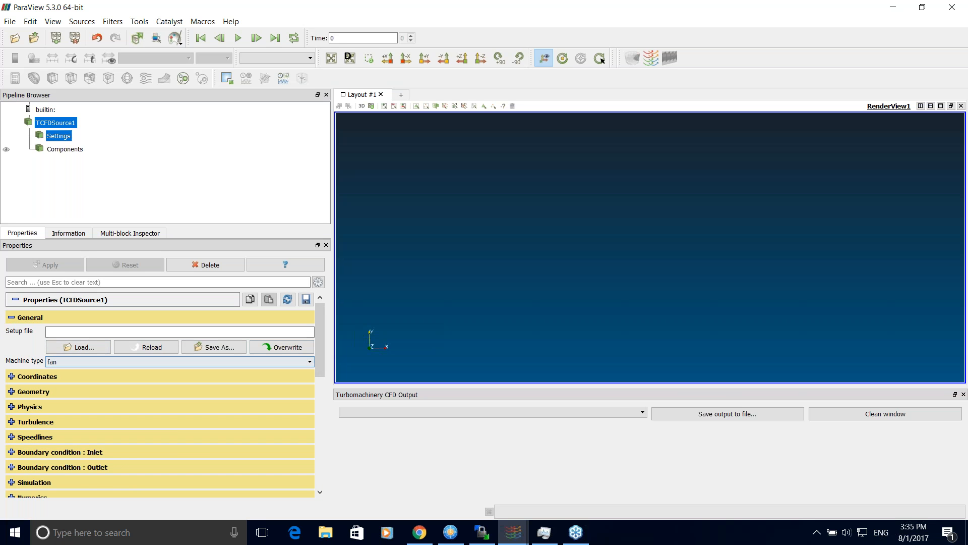
# Step: Load radial-turbine.tcfd from webinar-radialTurbina-170801/radial-turbine-CFTurboExport as the TCFDSource1 setup file and apply it
pyautogui.click(65, 346)
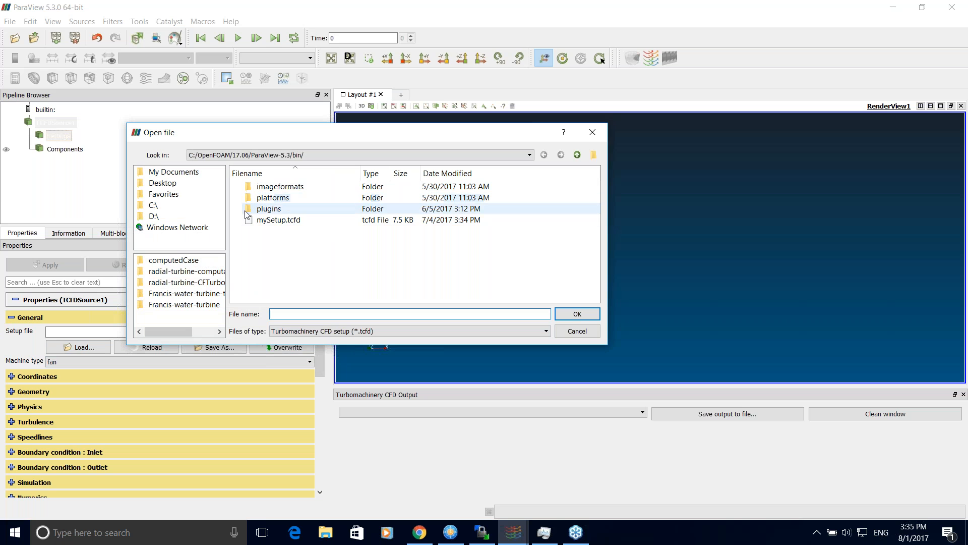
pyautogui.click(346, 155)
pyautogui.click(276, 175)
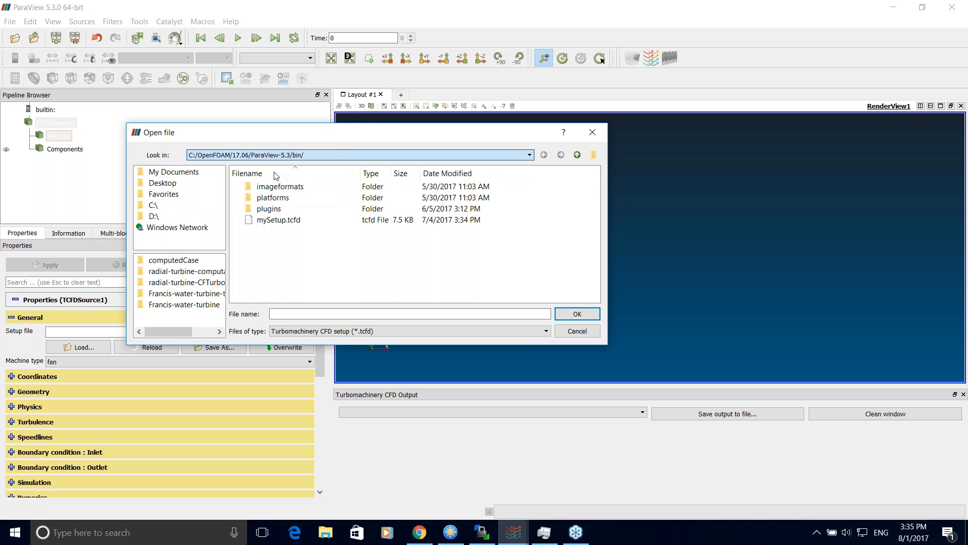
pyautogui.doubleClick(298, 209)
pyautogui.doubleClick(279, 242)
pyautogui.doubleClick(292, 188)
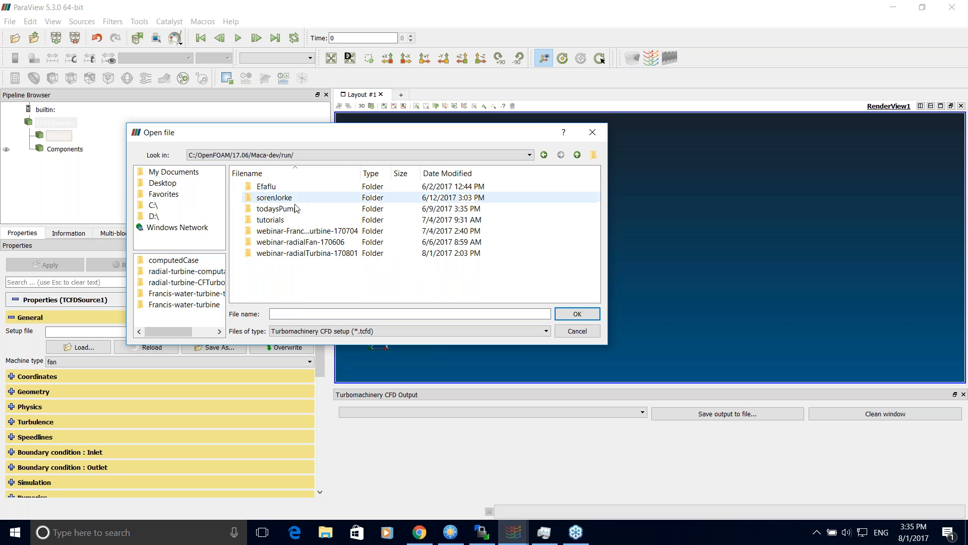
pyautogui.doubleClick(293, 253)
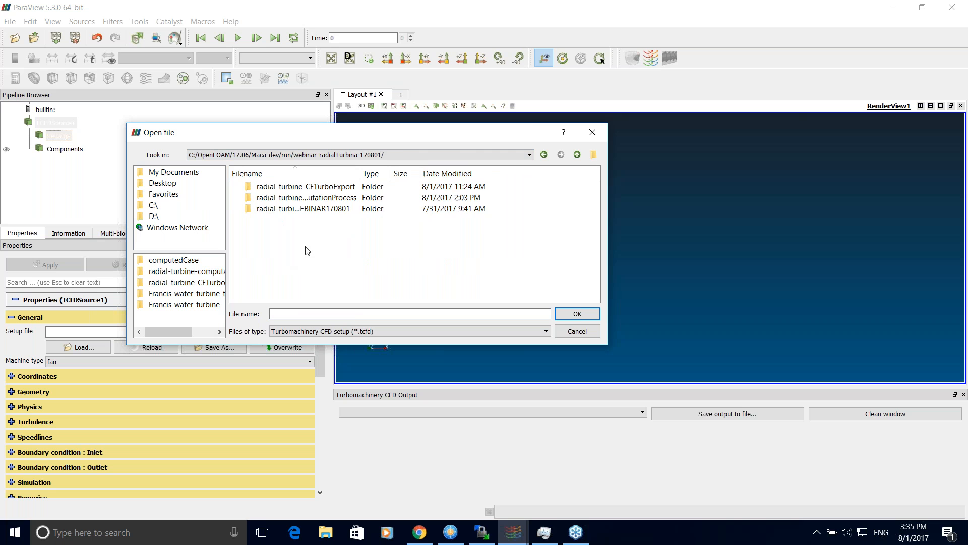
pyautogui.click(298, 186)
pyautogui.doubleClick(290, 186)
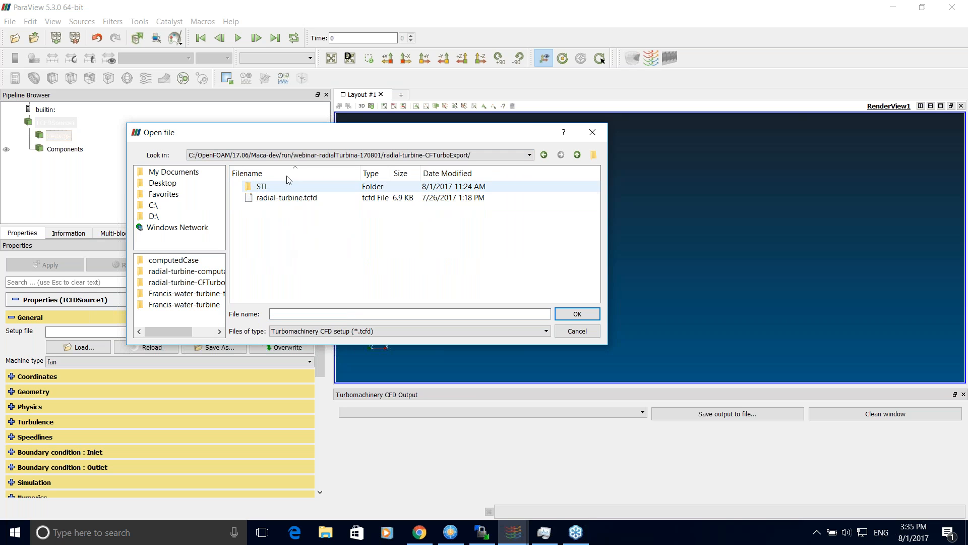
pyautogui.doubleClick(285, 200)
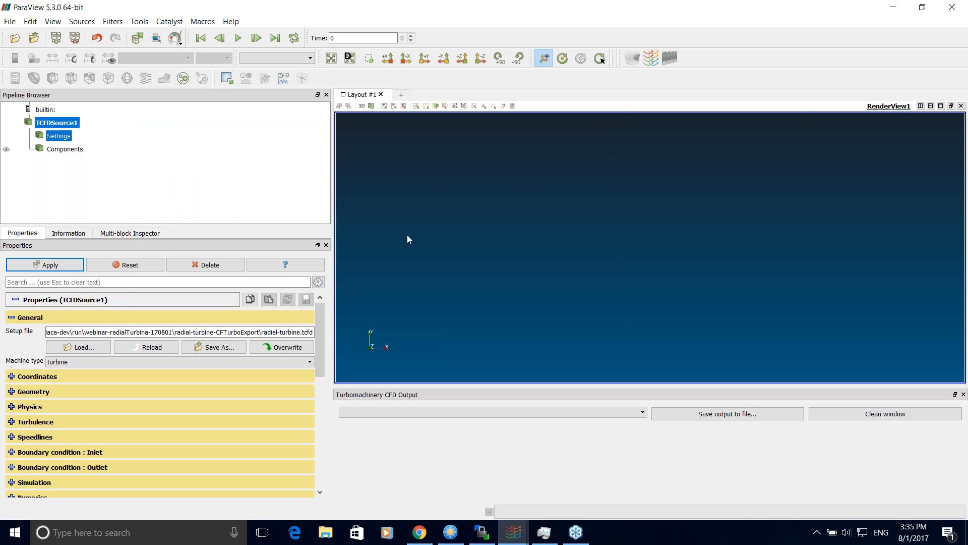
pyautogui.click(33, 264)
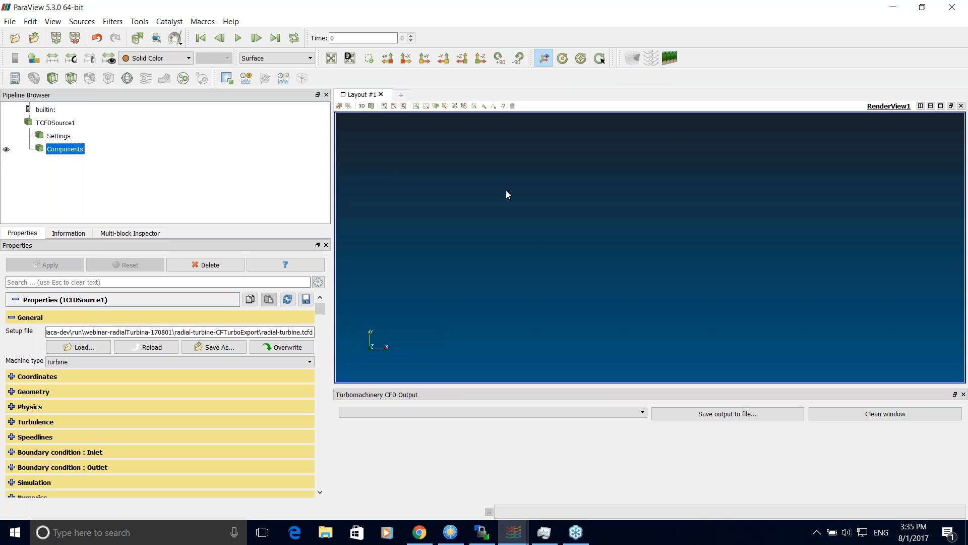
# Step: Color the turbine components by vtkBlockColors and examine the volute, blade rows and outlet from several angles
pyautogui.moveTo(559, 250); pyautogui.dragTo(524, 252)
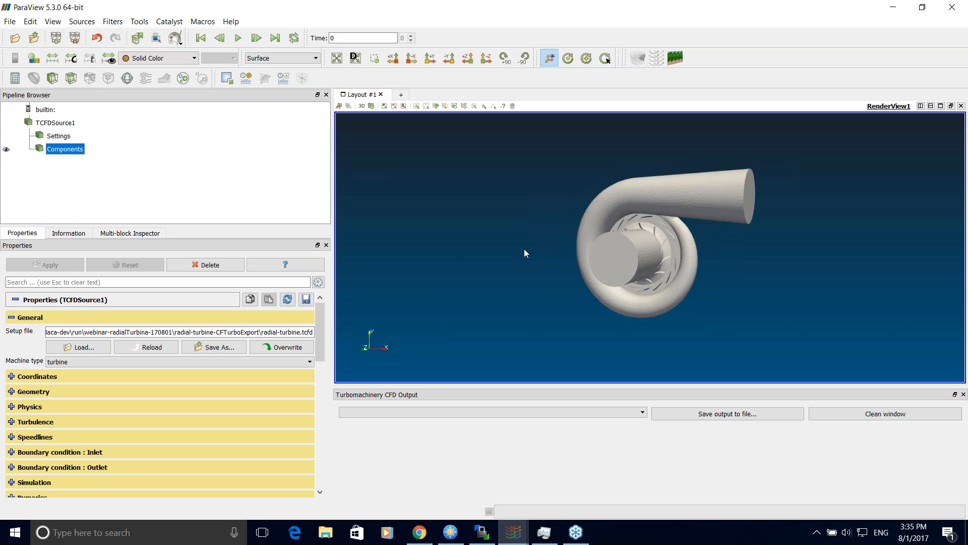
pyautogui.click(184, 60)
pyautogui.click(151, 67)
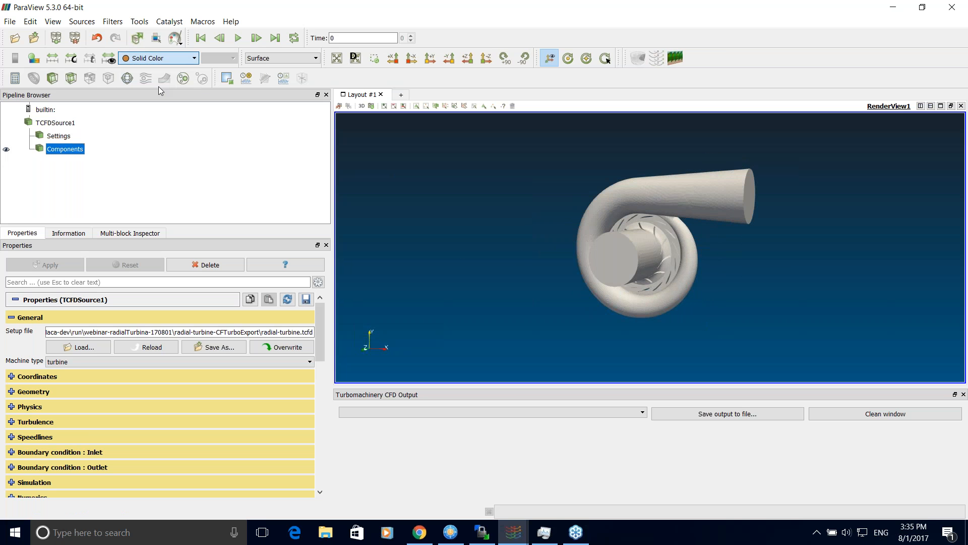
pyautogui.moveTo(629, 263); pyautogui.dragTo(605, 267)
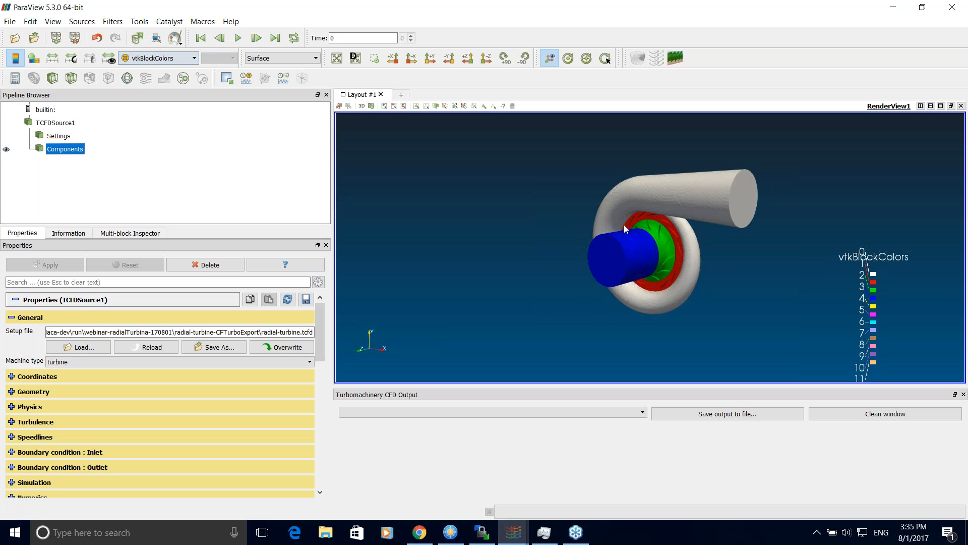
pyautogui.scroll(3, 628, 277)
pyautogui.scroll(-3, 630, 277)
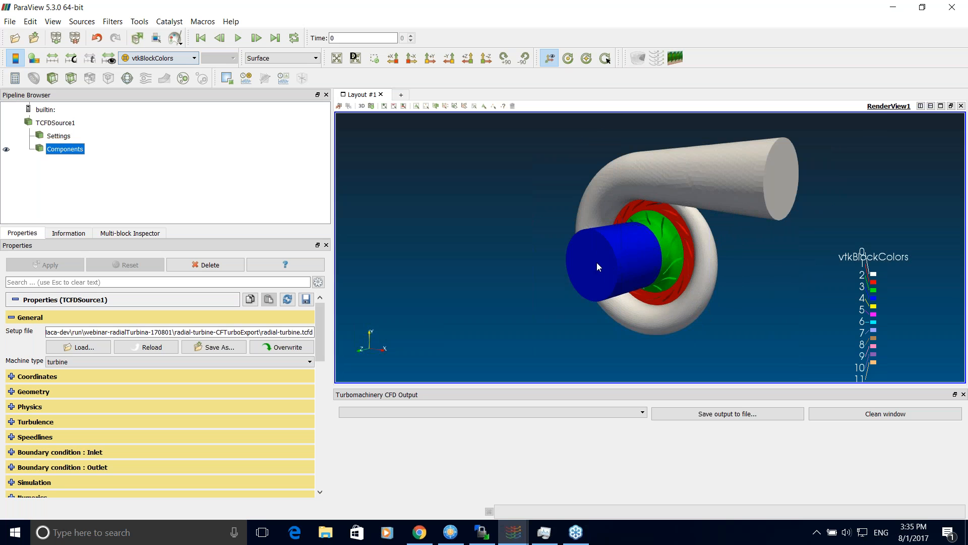
pyautogui.moveTo(652, 262); pyautogui.dragTo(624, 214)
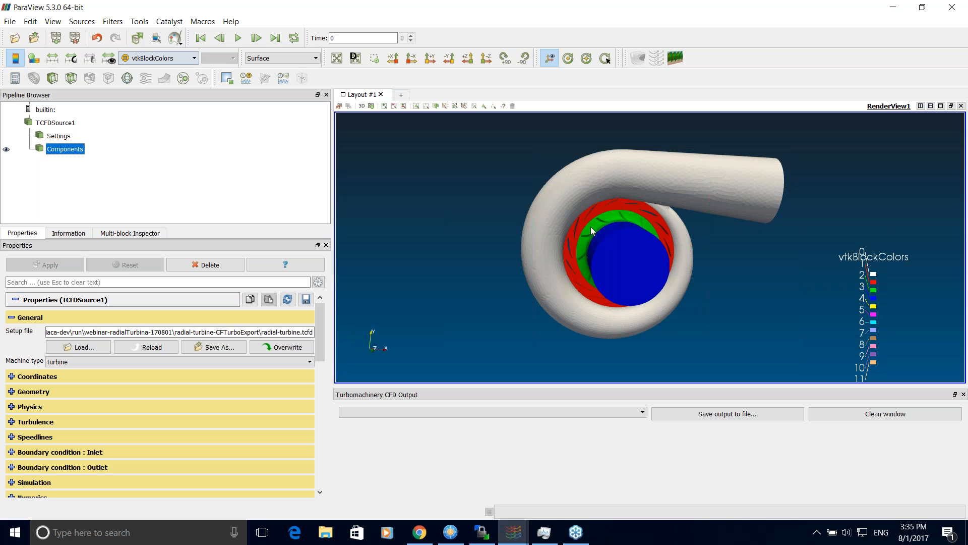
pyautogui.moveTo(667, 290); pyautogui.dragTo(611, 262)
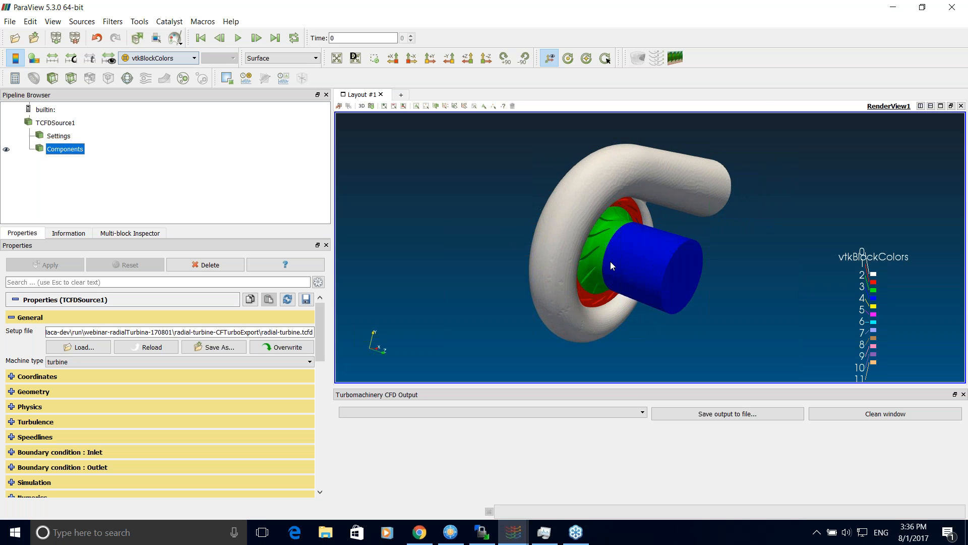
pyautogui.moveTo(667, 274); pyautogui.dragTo(450, 340)
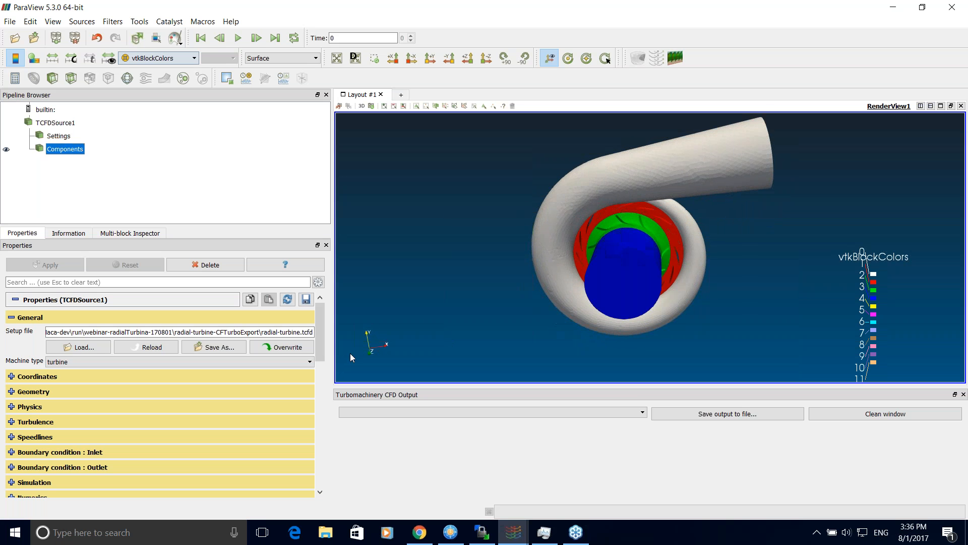
# Step: Look over the TCFDSource1 setting groups and review its General settings and the Coordinates origin and axis
pyautogui.click(31, 317)
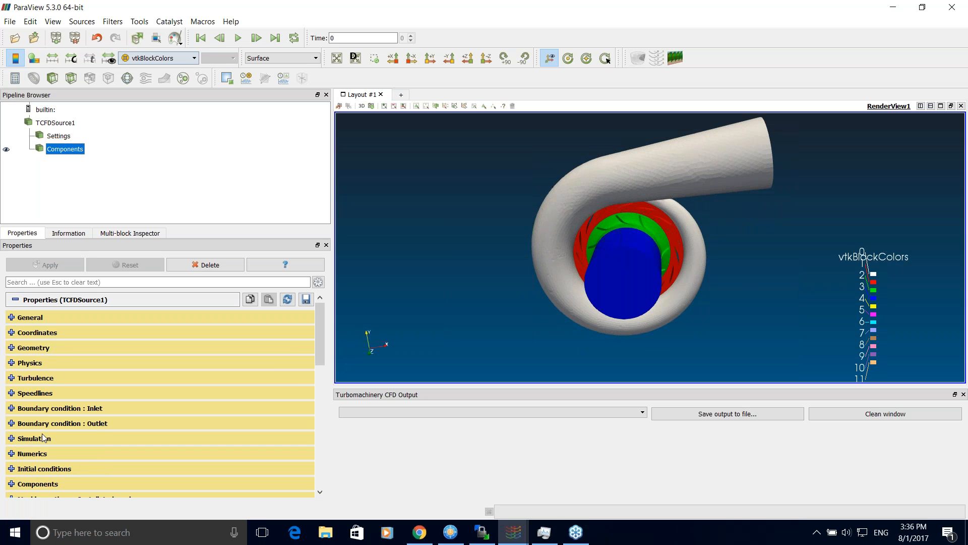
pyautogui.scroll(-5, 322, 331)
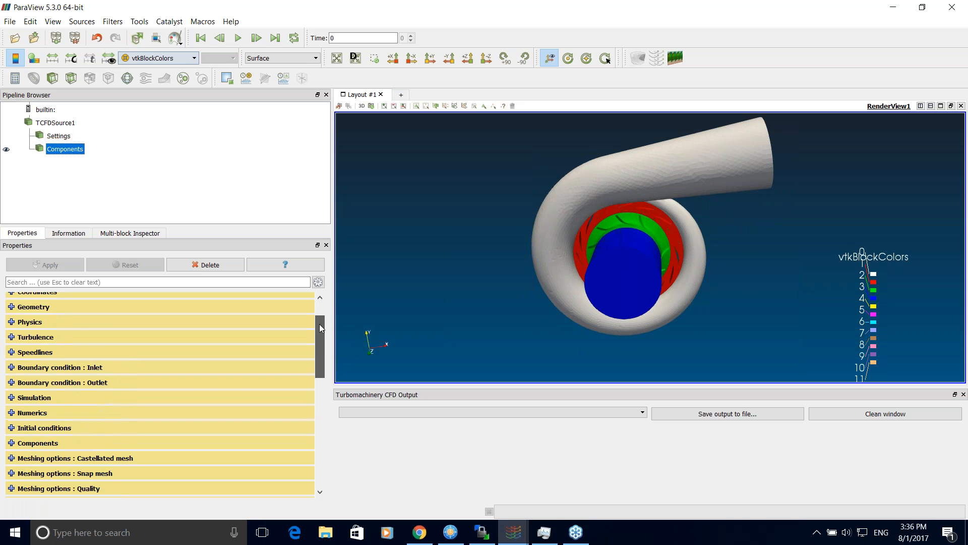
pyautogui.scroll(5, 318, 327)
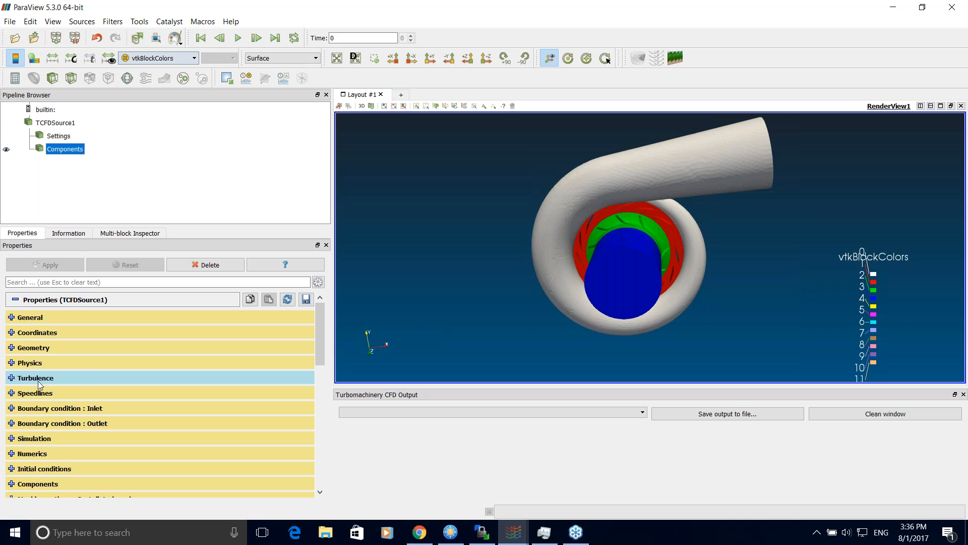
pyautogui.click(11, 318)
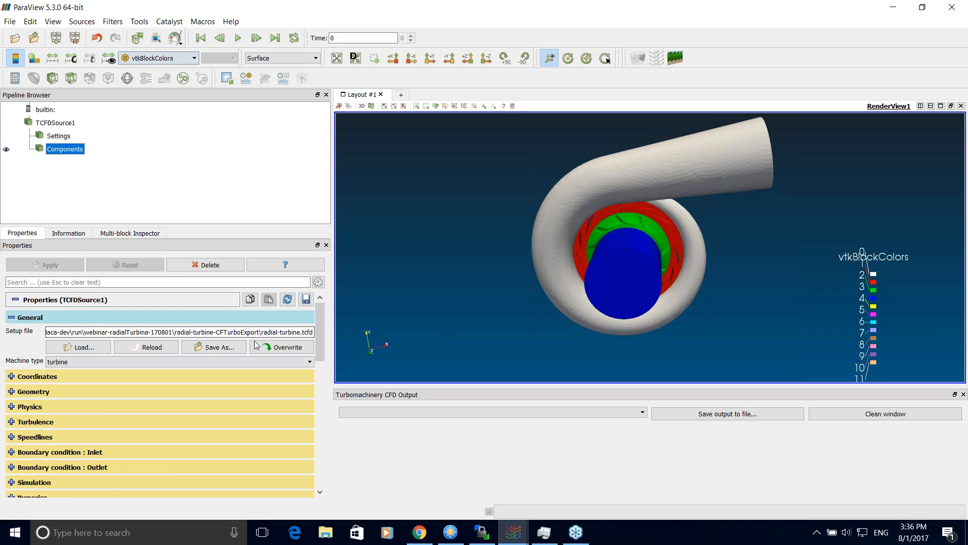
pyautogui.scroll(-2, 319, 332)
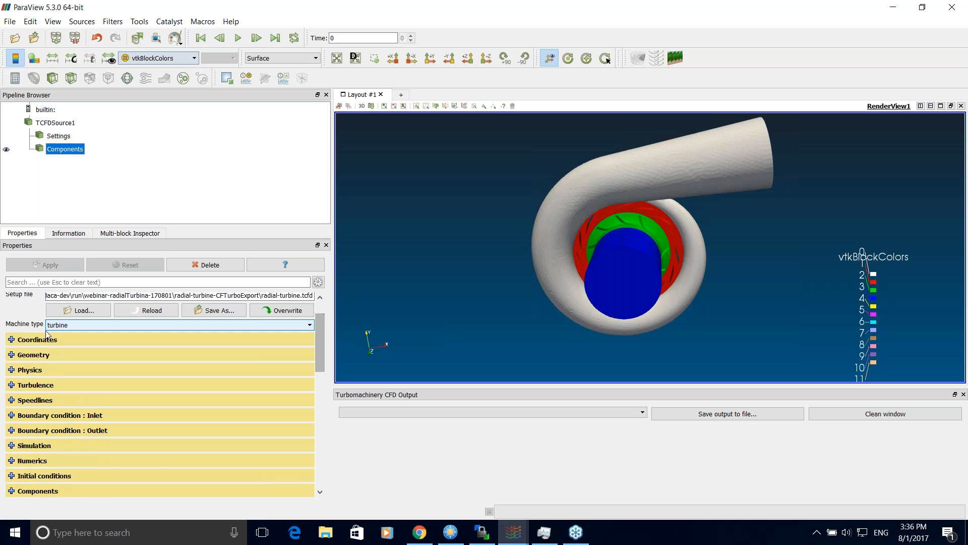
pyautogui.click(11, 340)
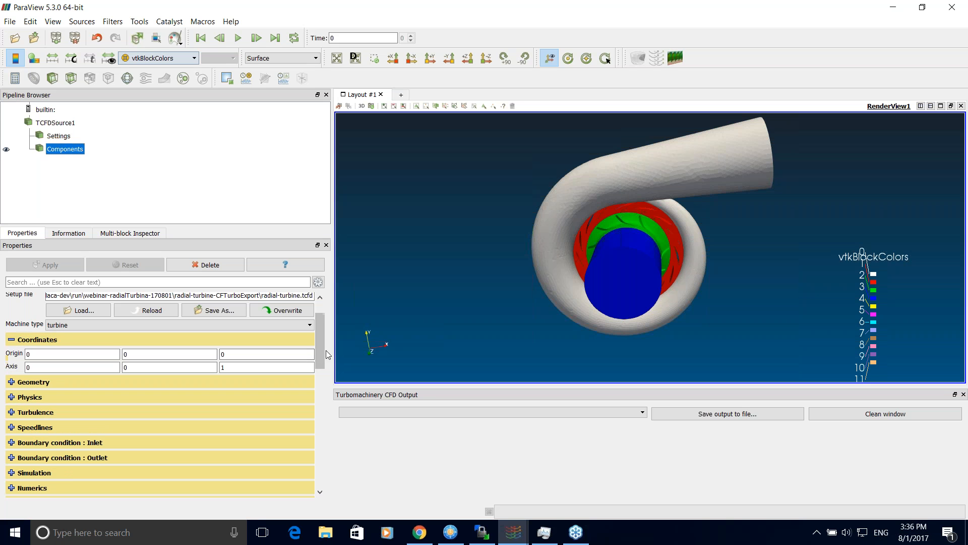
pyautogui.scroll(-2, 322, 357)
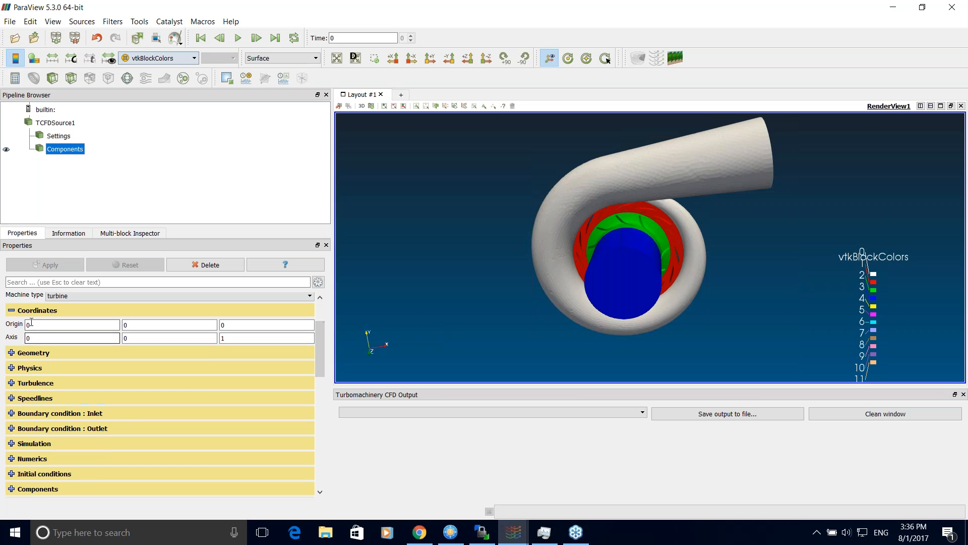
pyautogui.click(10, 310)
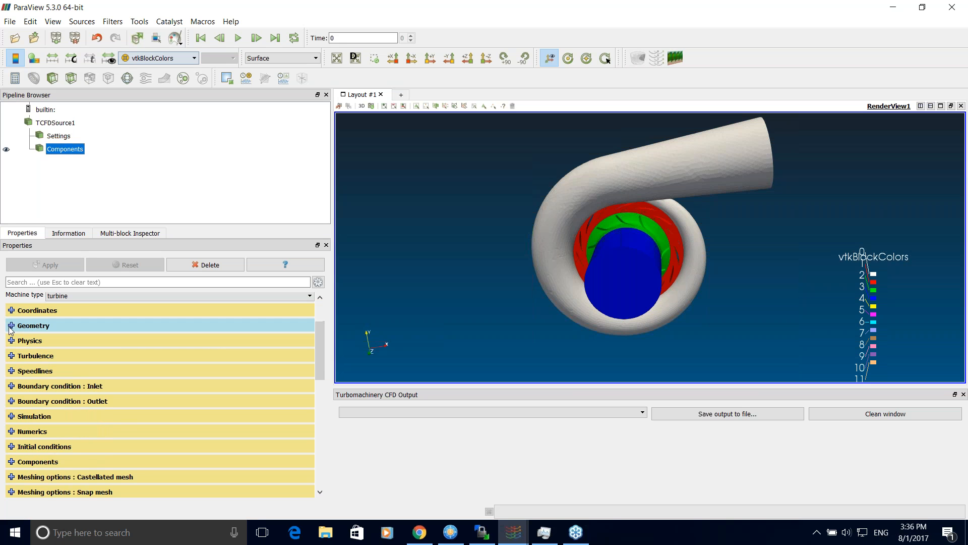
# Step: Review the geometry scale factor and the feature edges included angle of TCFDSource1
pyautogui.click(11, 325)
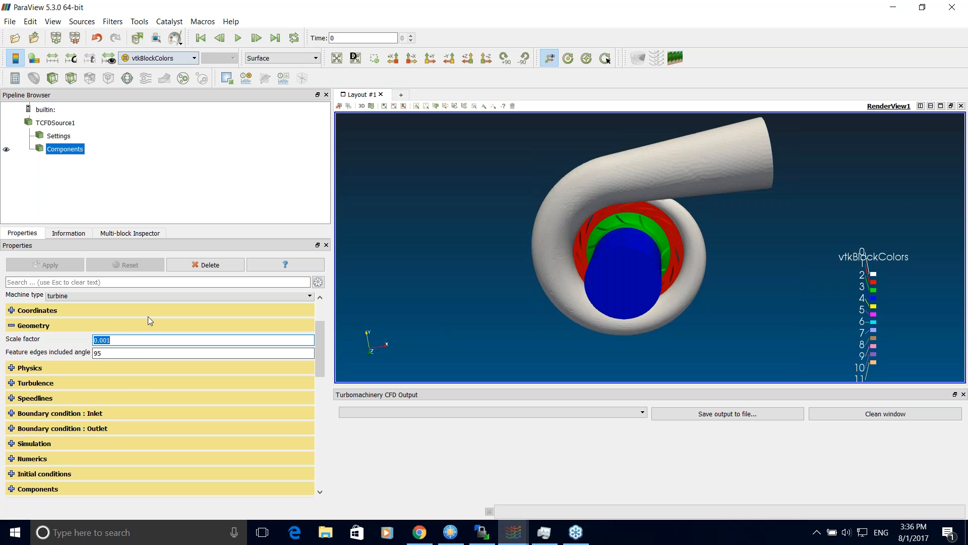
pyautogui.moveTo(116, 354)
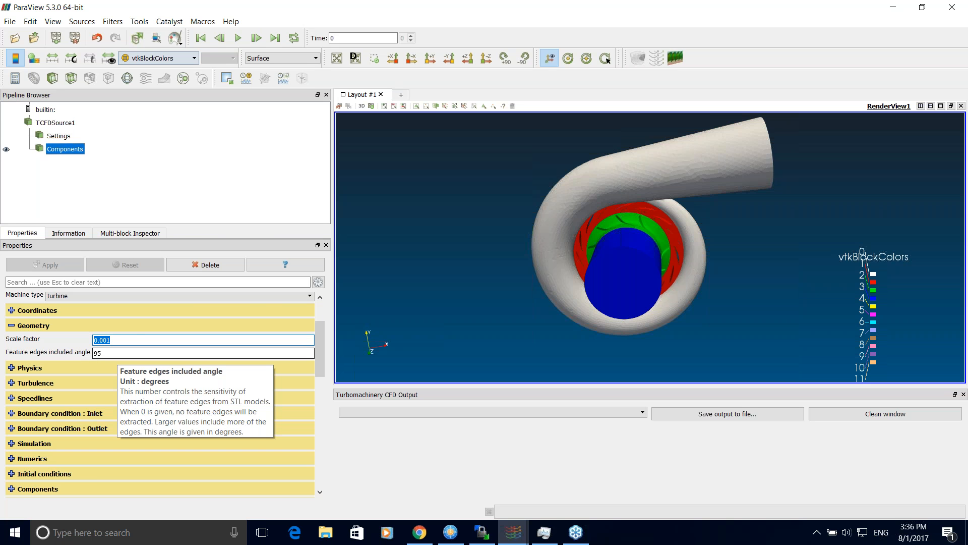
pyautogui.moveTo(608, 217); pyautogui.dragTo(625, 207)
pyautogui.doubleClick(130, 344)
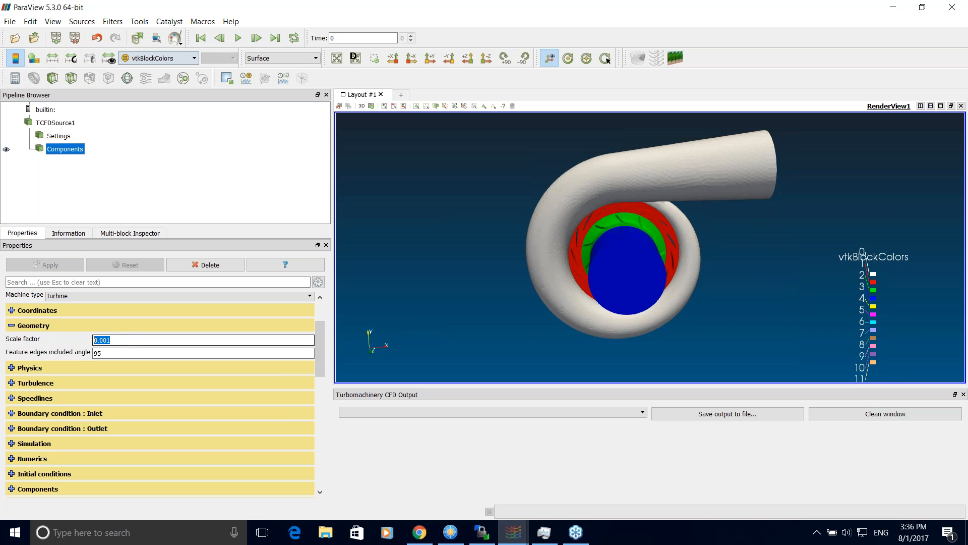
pyautogui.click(11, 325)
# Step: Review the Physics settings of TCFDSource1, including the fluid name options, compressibility, reference values and transport model options
pyautogui.click(11, 342)
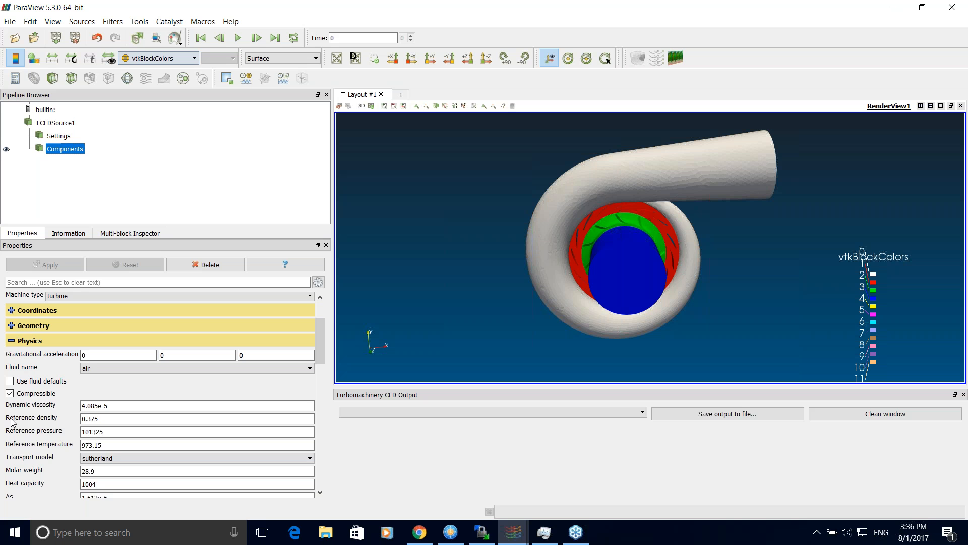
pyautogui.scroll(-1, 324, 341)
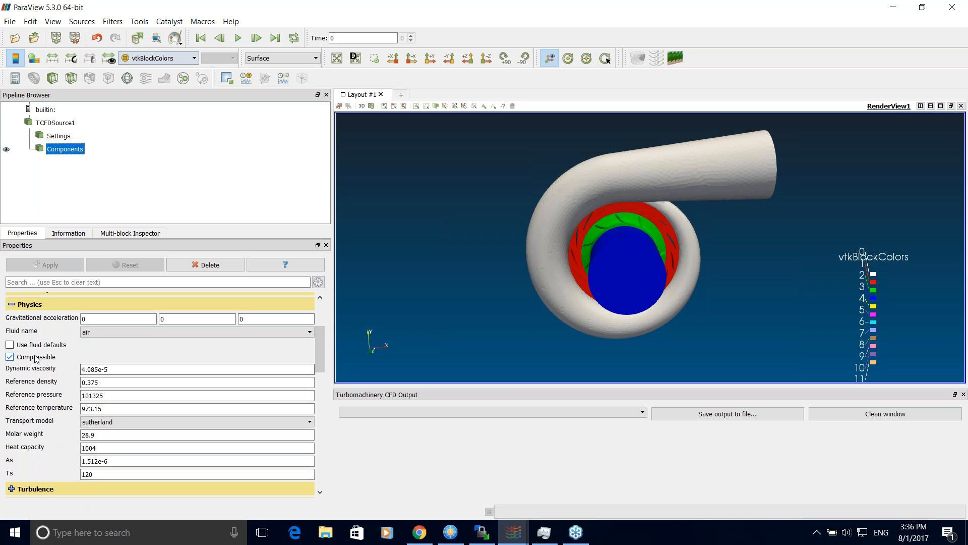
pyautogui.moveTo(36, 359)
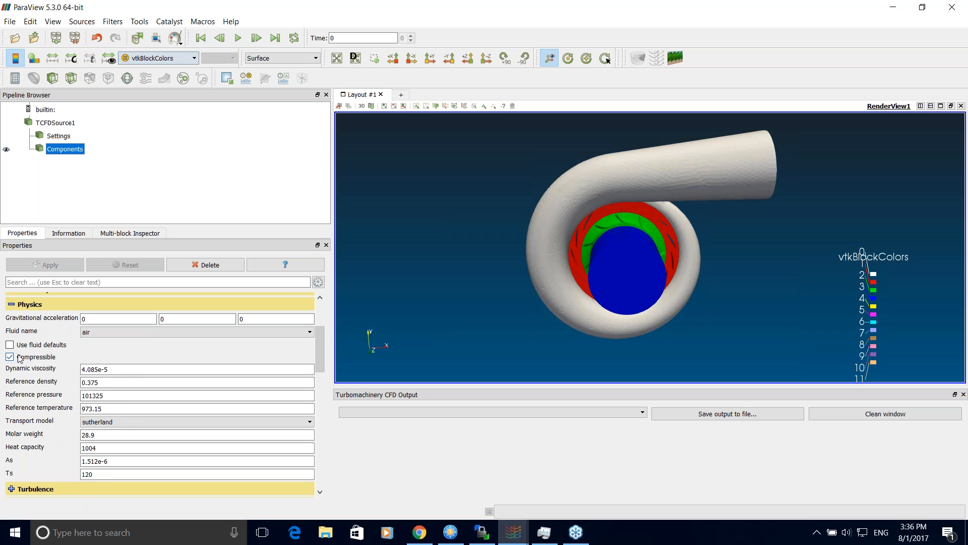
pyautogui.click(120, 332)
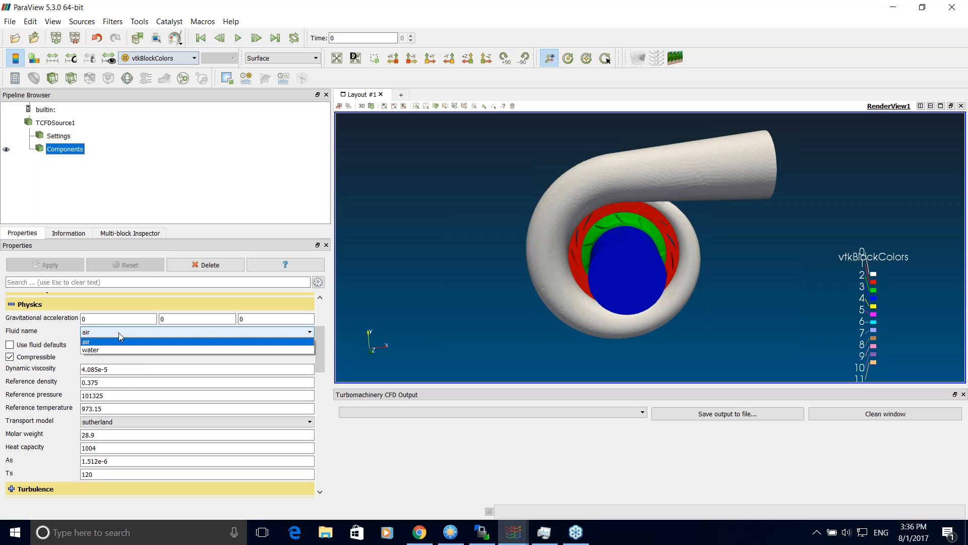
pyautogui.click(84, 341)
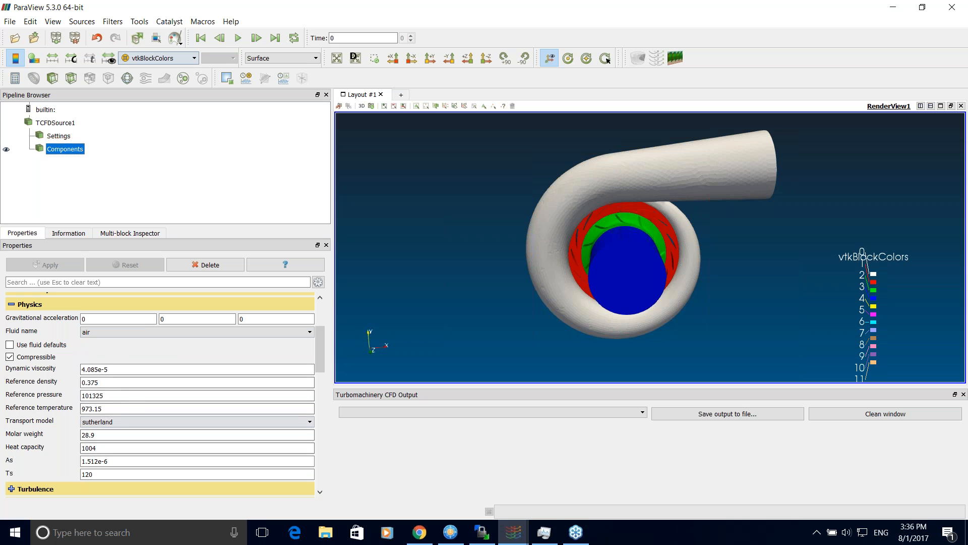
pyautogui.click(134, 422)
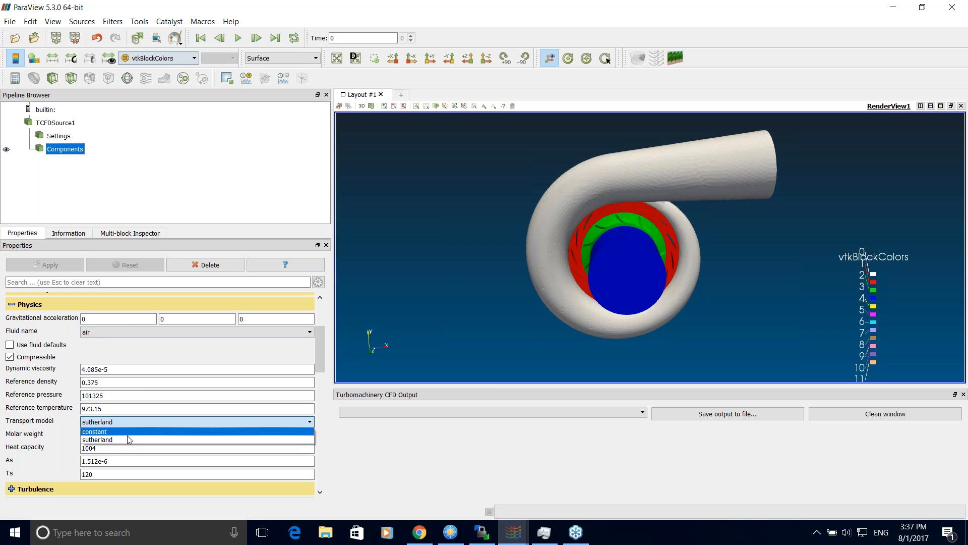
pyautogui.click(45, 423)
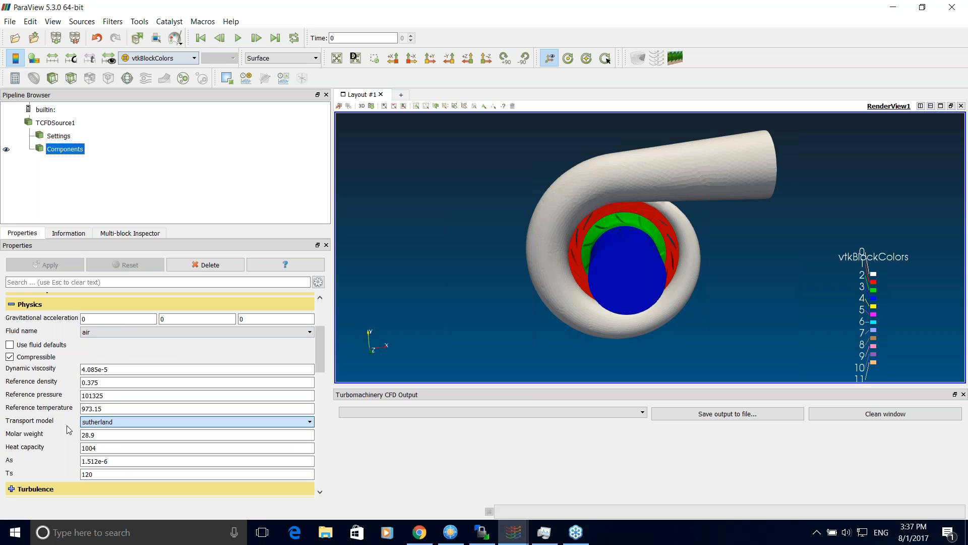
pyautogui.click(8, 304)
# Step: Check the turbulence model, and review the Speedlines settings for rotation speeds, points per speedline and point iterations
pyautogui.click(10, 320)
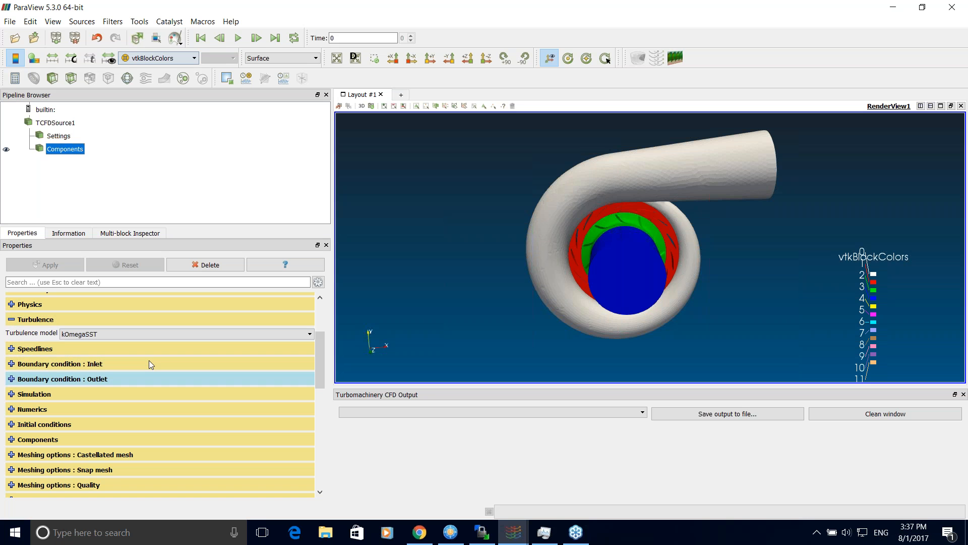
pyautogui.click(11, 320)
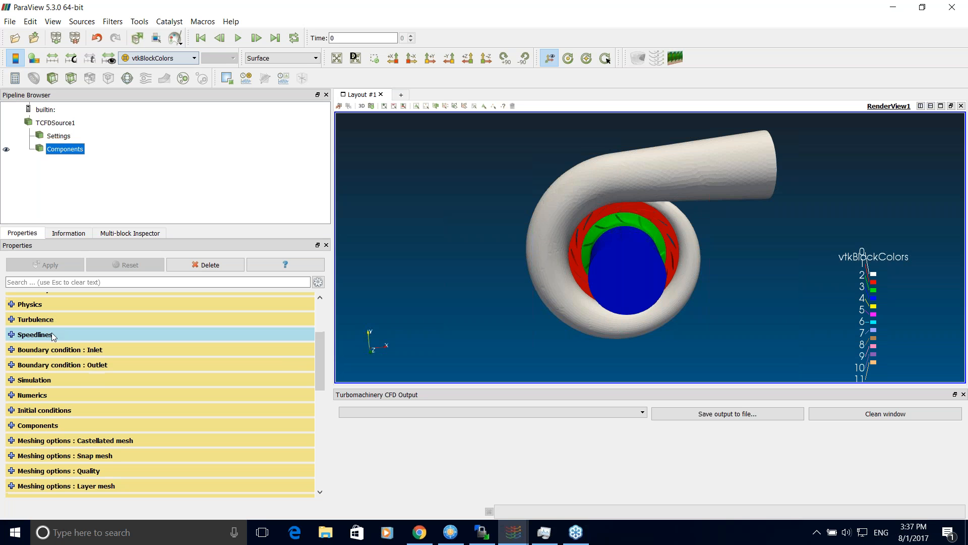
pyautogui.click(11, 335)
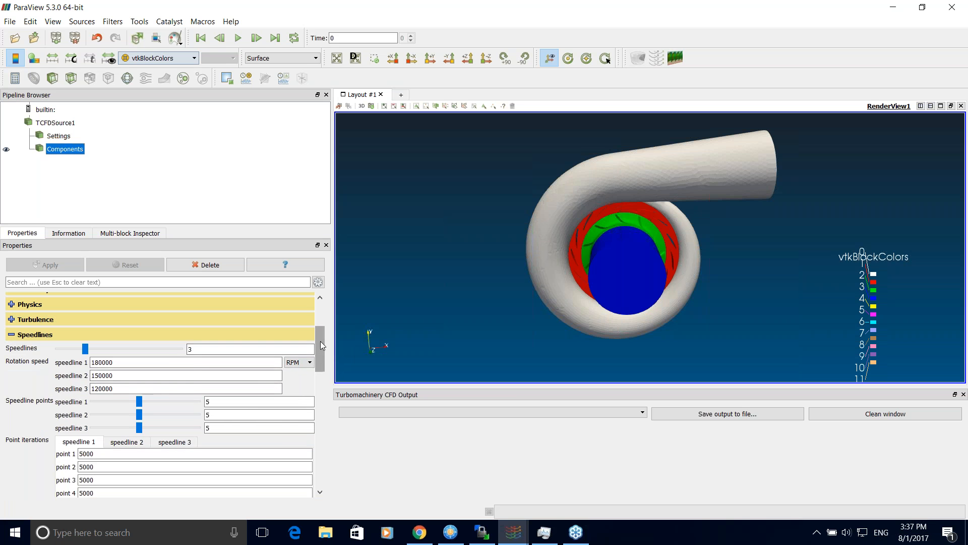
pyautogui.moveTo(321, 345)
pyautogui.mouseDown()
pyautogui.moveTo(321, 398)
pyautogui.moveTo(322, 351)
pyautogui.mouseUp()
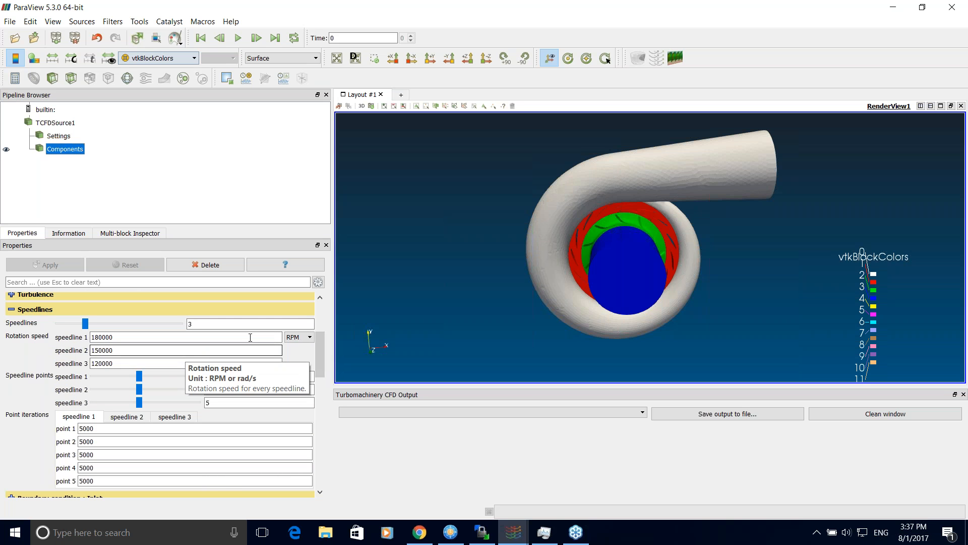
pyautogui.moveTo(321, 352); pyautogui.dragTo(323, 353)
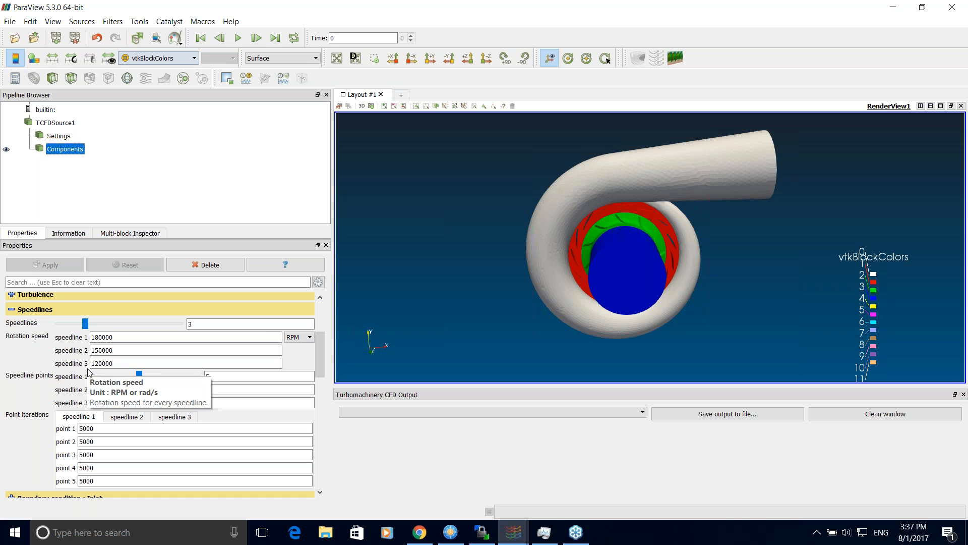
pyautogui.moveTo(323, 356); pyautogui.dragTo(321, 358)
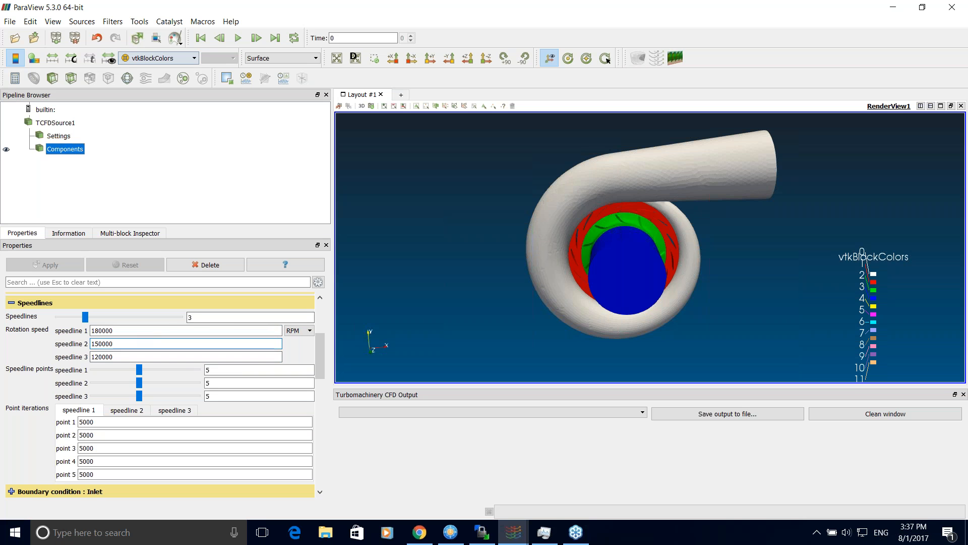
pyautogui.scroll(-1, 323, 352)
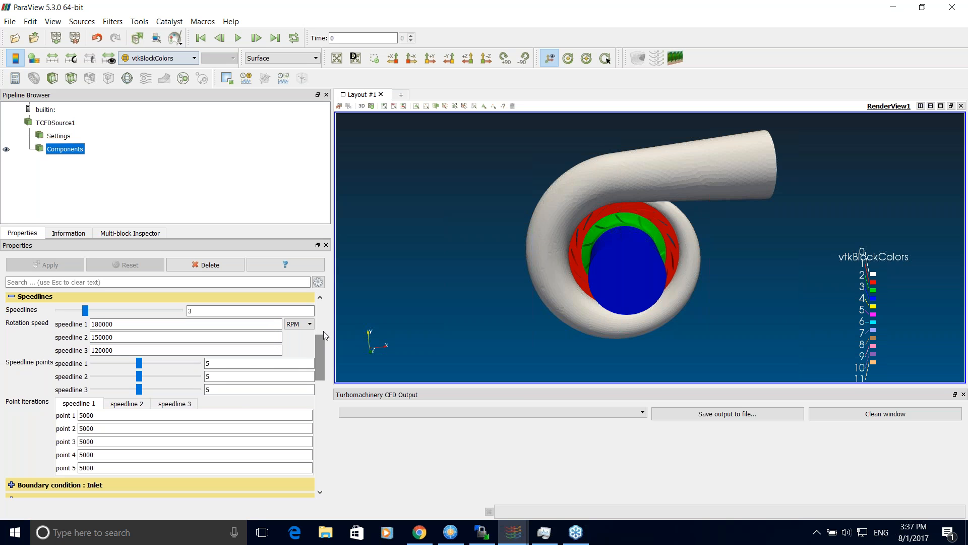
pyautogui.moveTo(319, 357); pyautogui.dragTo(319, 359)
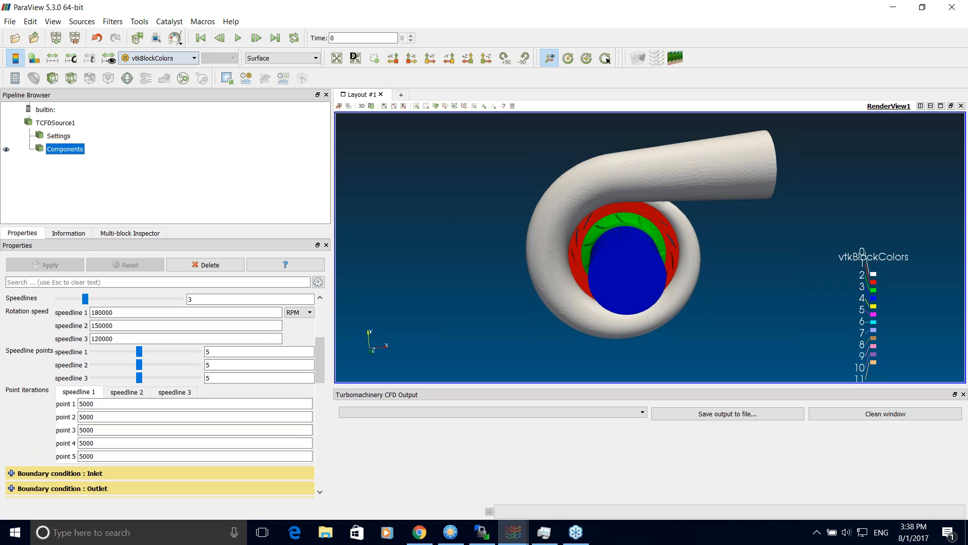
pyautogui.scroll(1, 319, 359)
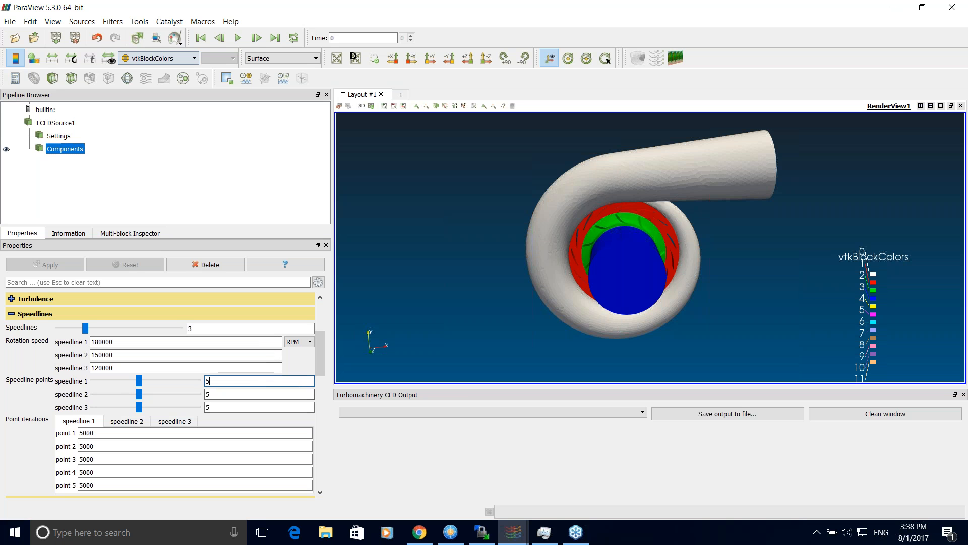
pyautogui.click(8, 316)
# Step: Review the inlet boundary condition type and its total pressure and total temperature for each speedline point
pyautogui.click(11, 328)
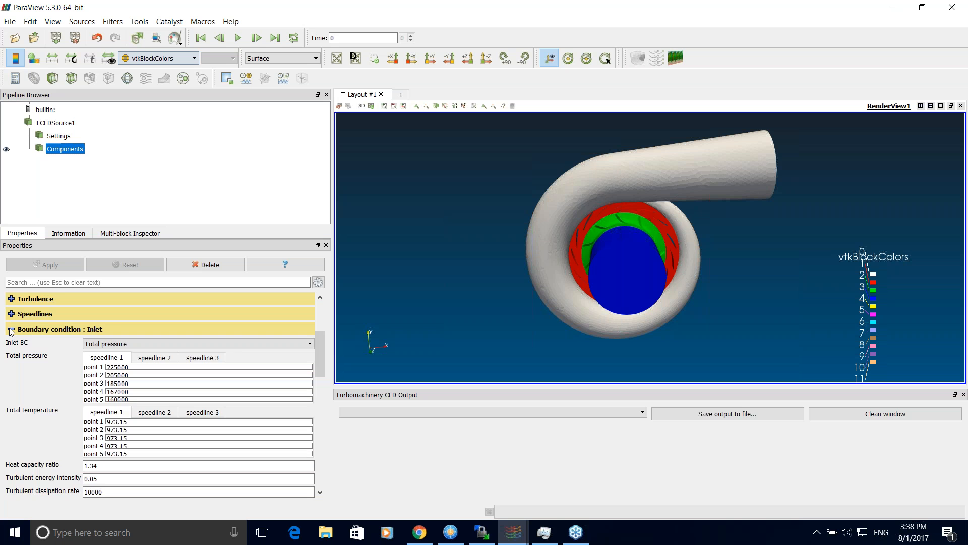
pyautogui.scroll(-2, 323, 350)
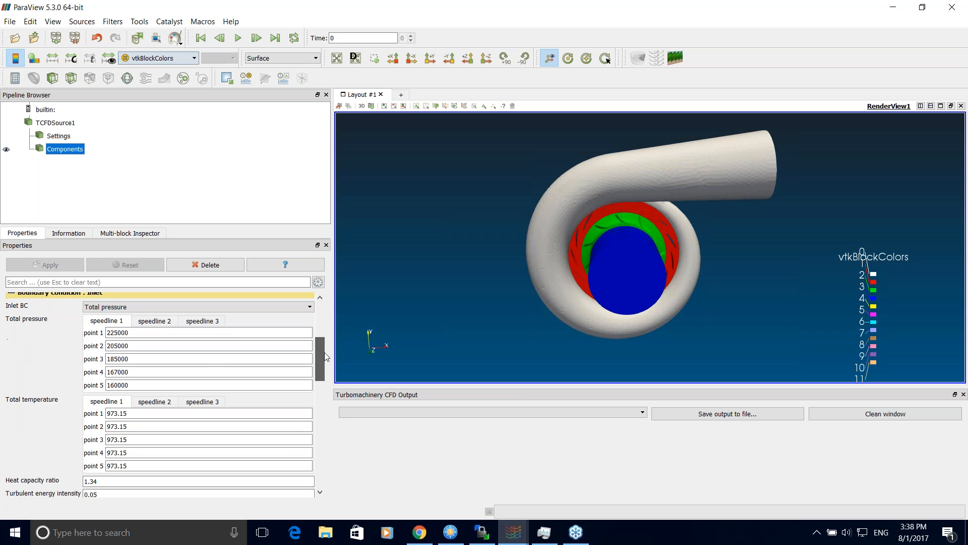
# Step: Enlarge the properties area, review the inlet total pressure and temperature points, and collapse the inlet boundary condition
pyautogui.moveTo(176, 228); pyautogui.dragTo(175, 189)
pyautogui.moveTo(323, 326)
pyautogui.mouseDown()
pyautogui.moveTo(322, 334)
pyautogui.moveTo(321, 327)
pyautogui.mouseUp()
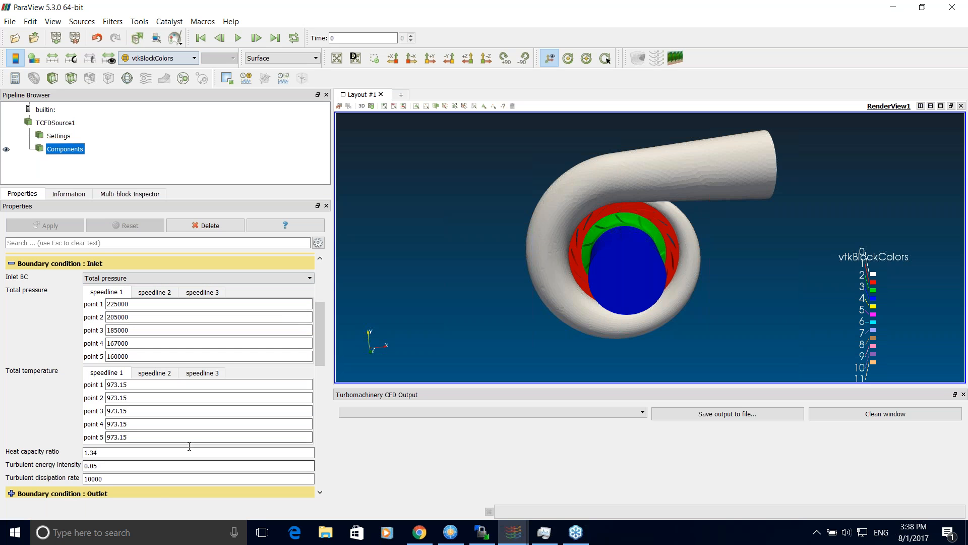
pyautogui.click(12, 264)
# Step: Expand the outlet boundary condition, examine the fixed pressure points of all three speedlines, and collapse it again
pyautogui.click(15, 278)
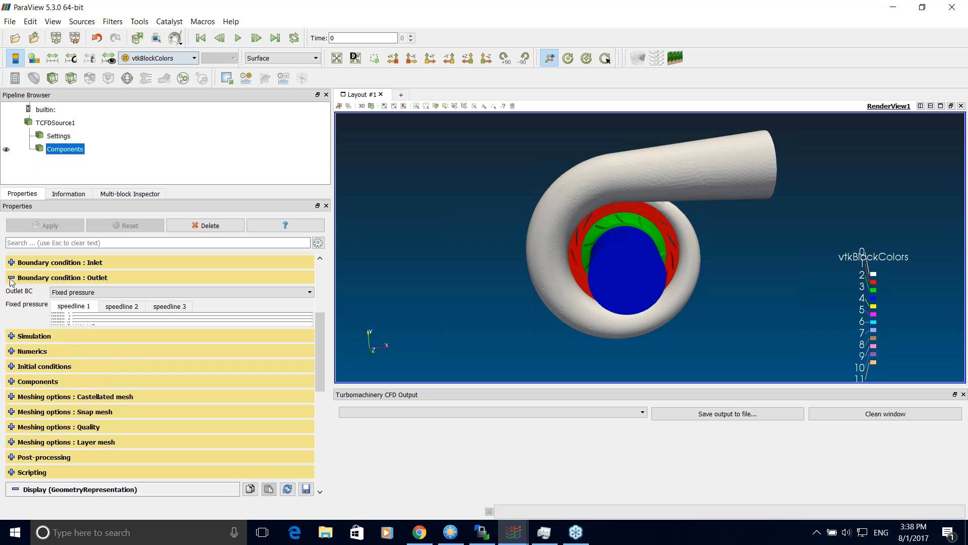
pyautogui.scroll(1, 320, 338)
pyautogui.scroll(1, 319, 338)
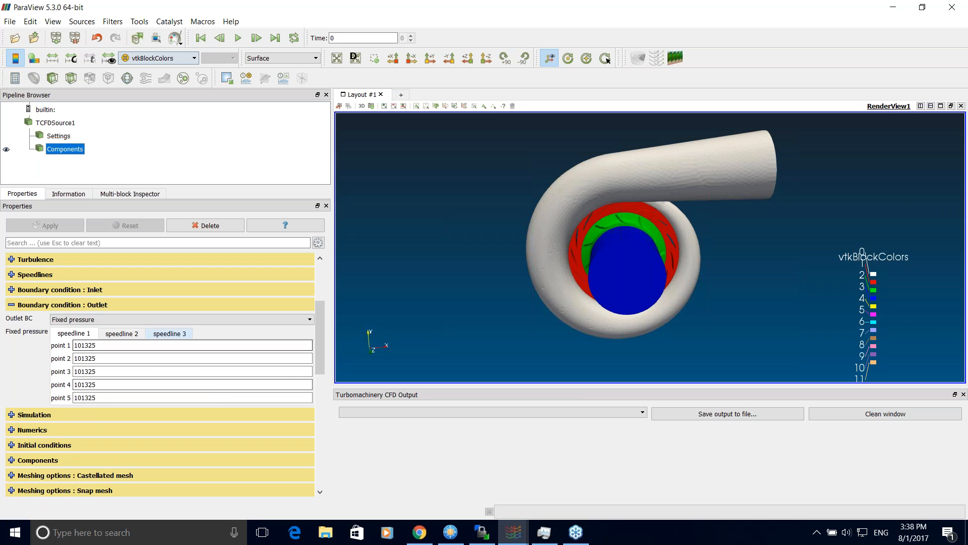
pyautogui.click(120, 333)
pyautogui.click(167, 333)
pyautogui.click(95, 334)
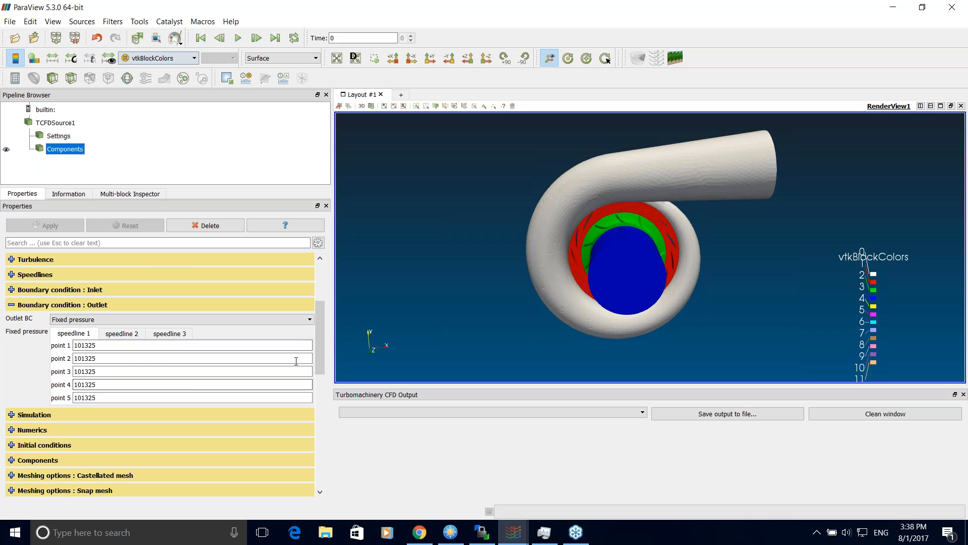
pyautogui.click(11, 304)
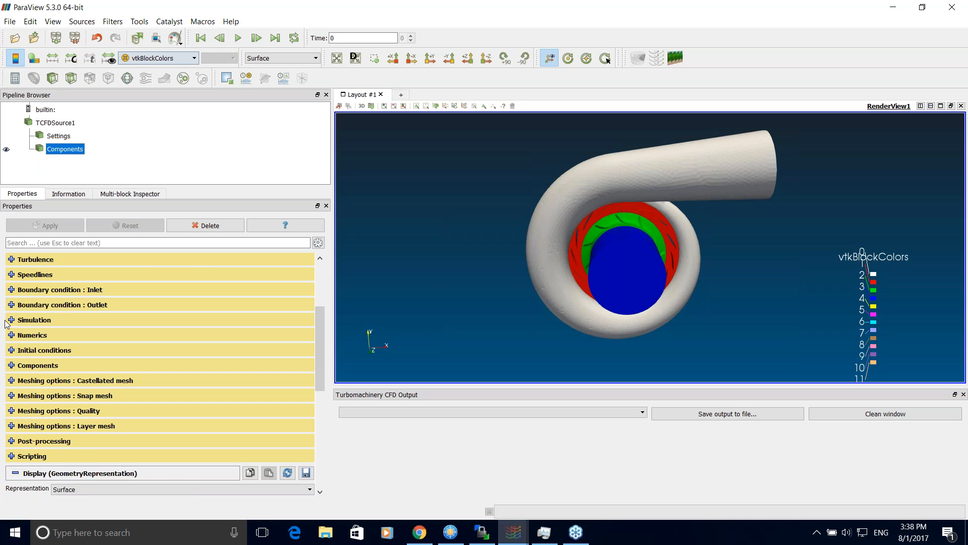
# Step: Review the time management options in the Simulation settings and keep steady state selected
pyautogui.click(11, 320)
pyautogui.scroll(-2, 322, 346)
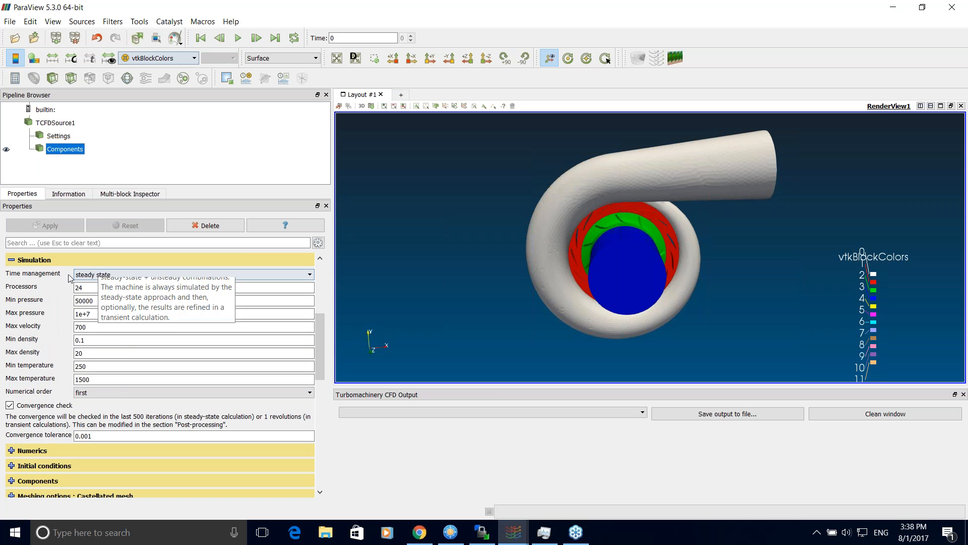
pyautogui.click(103, 275)
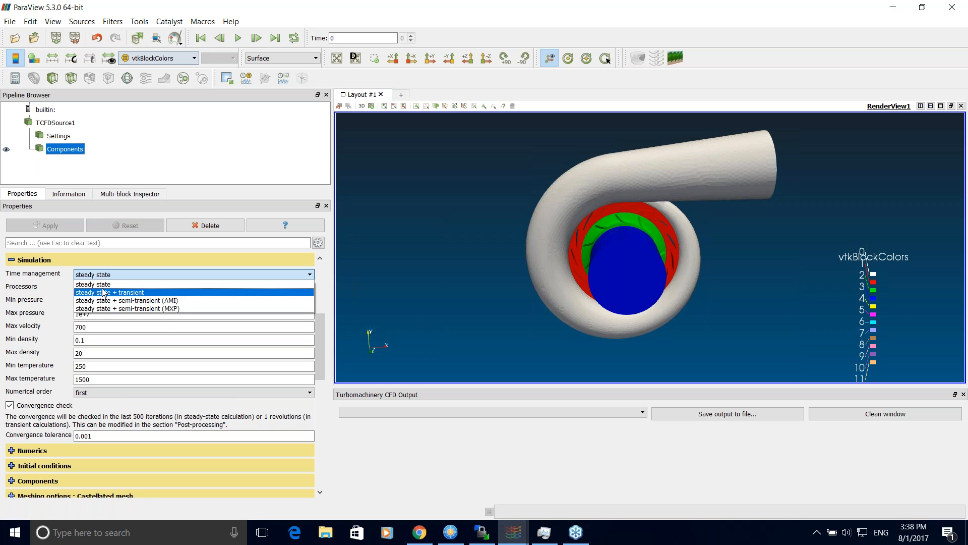
pyautogui.click(100, 284)
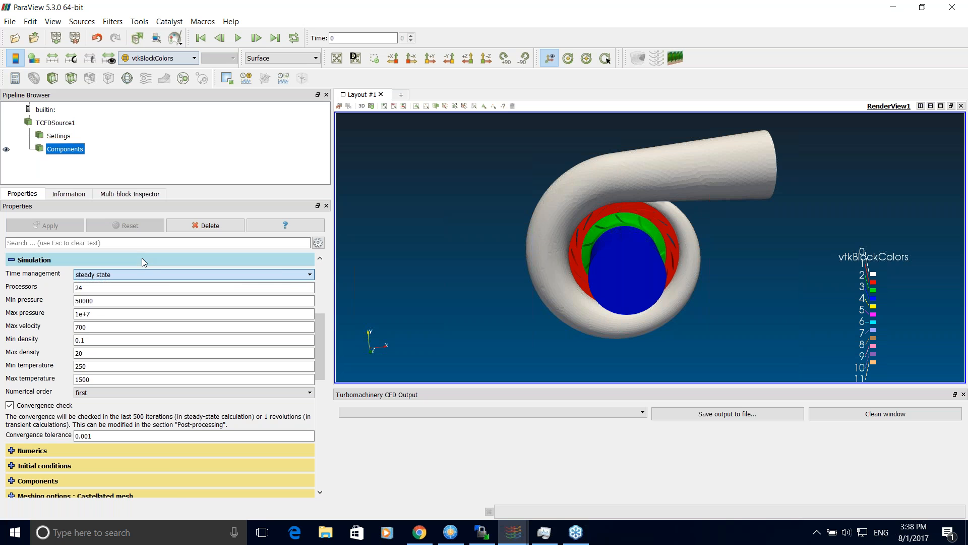
pyautogui.click(141, 259)
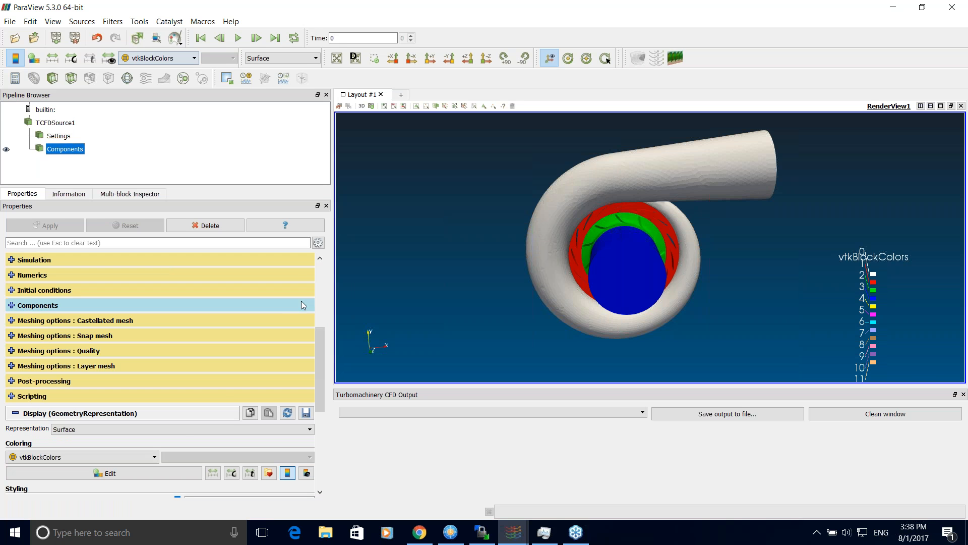
pyautogui.click(12, 260)
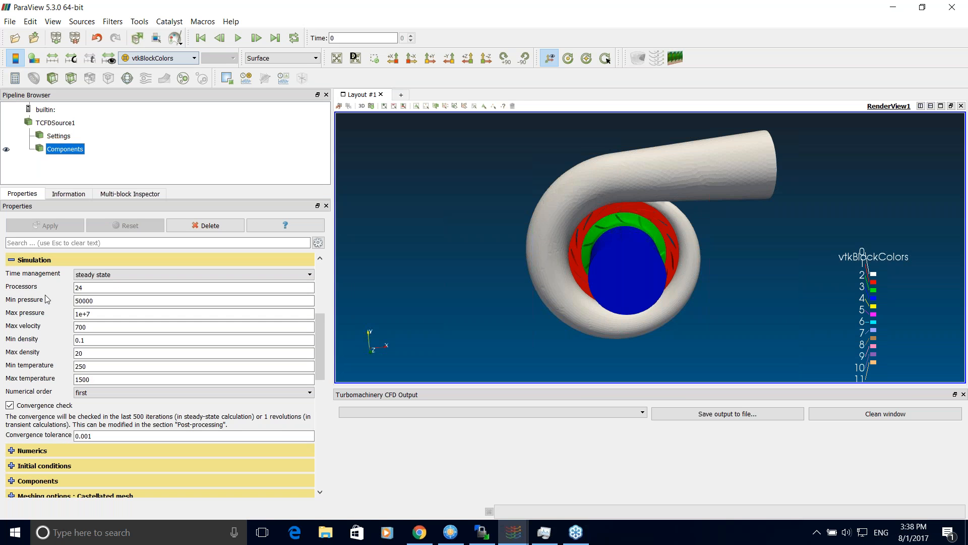
# Step: Set the number of processors for the simulation to 2
pyautogui.doubleClick(79, 288)
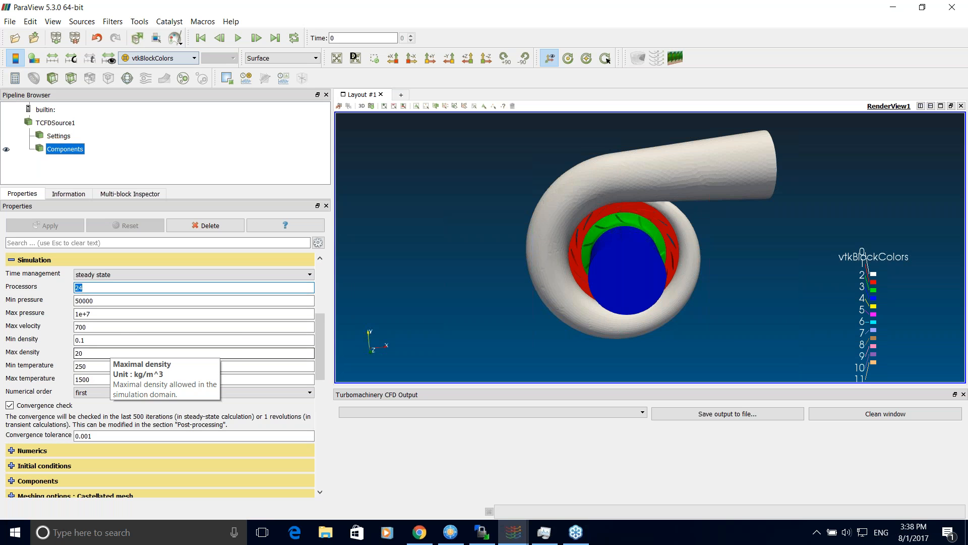
pyautogui.click(97, 287)
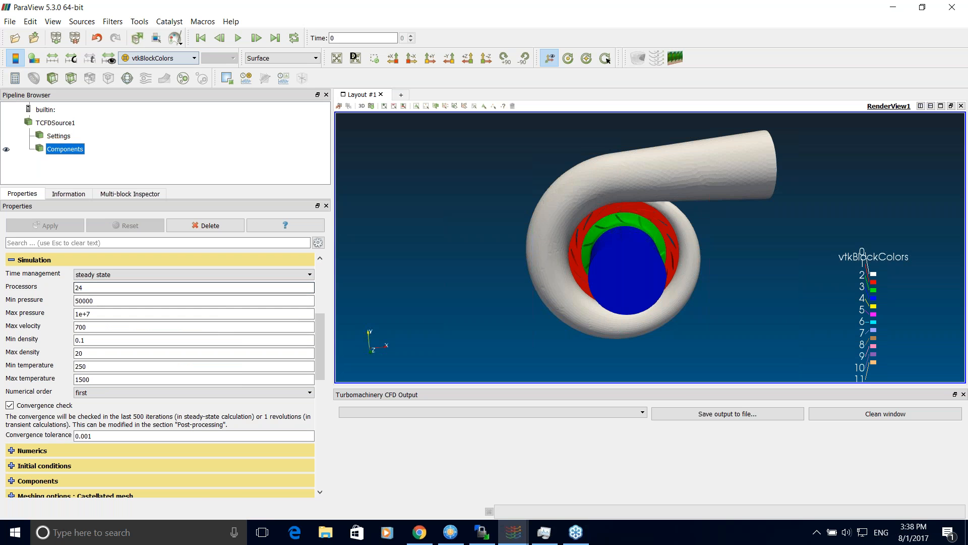
pyautogui.doubleClick(83, 287)
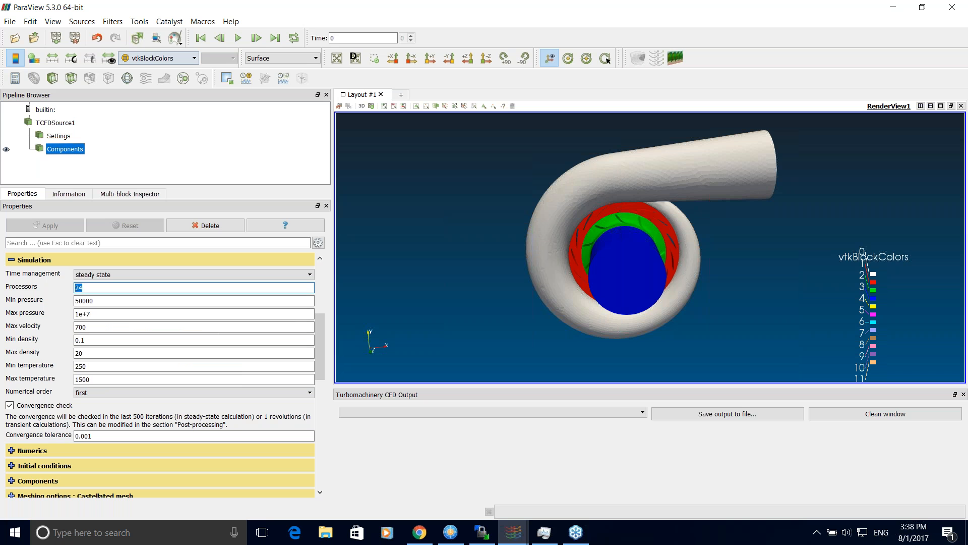
pyautogui.write('2')
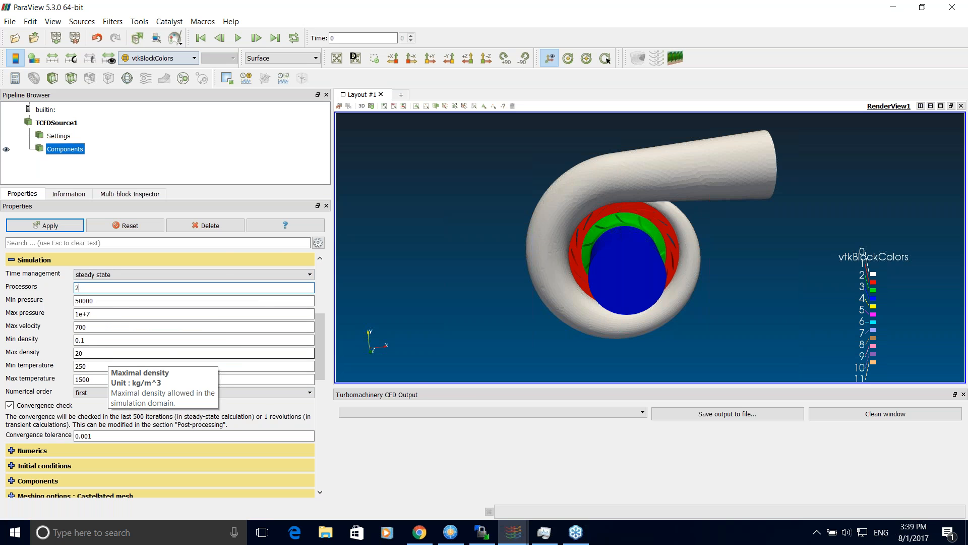
# Step: Check the numerical order options of the simulation and keep first order
pyautogui.moveTo(320, 346); pyautogui.dragTo(320, 358)
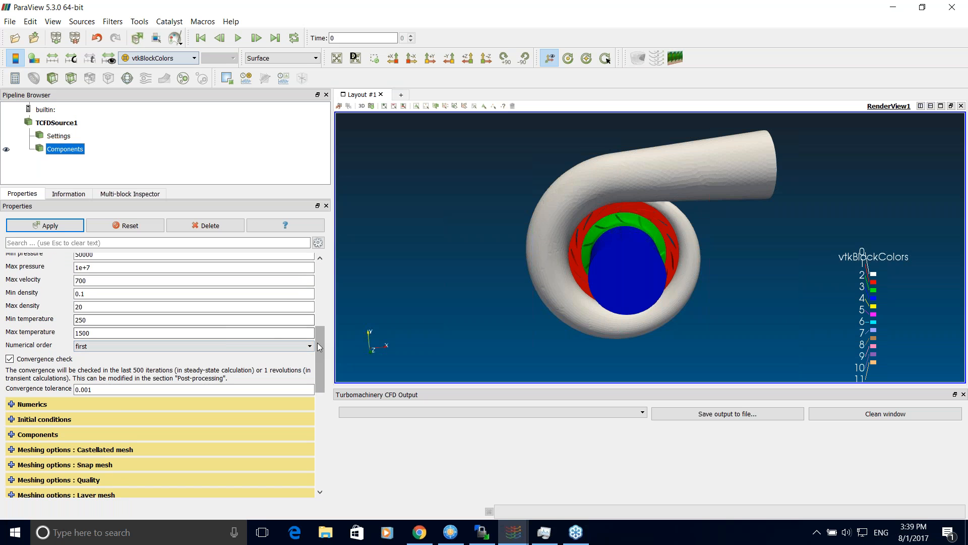
pyautogui.click(223, 346)
pyautogui.click(194, 327)
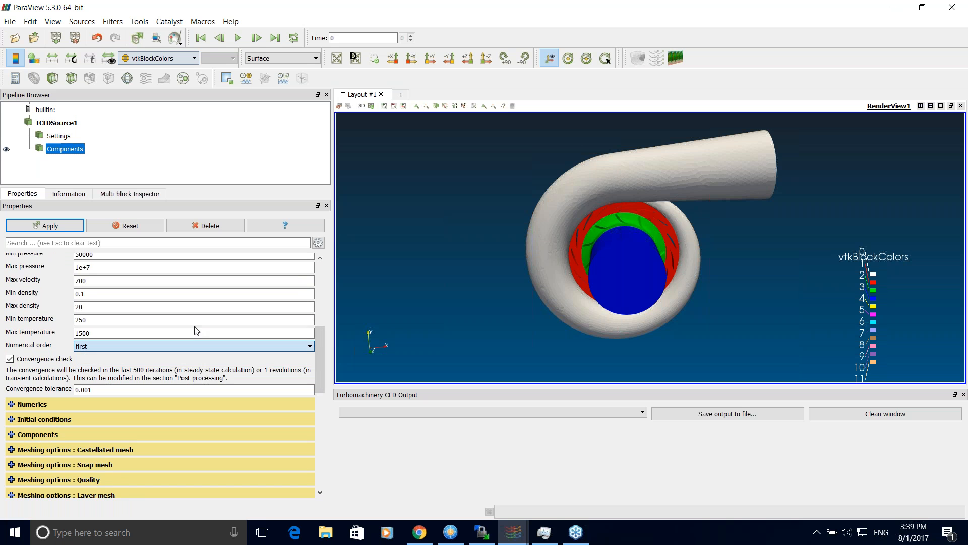
# Step: Collapse the Simulation settings and expand the Components settings to examine the component count and the volute's geometry source
pyautogui.moveTo(317, 358); pyautogui.dragTo(320, 371)
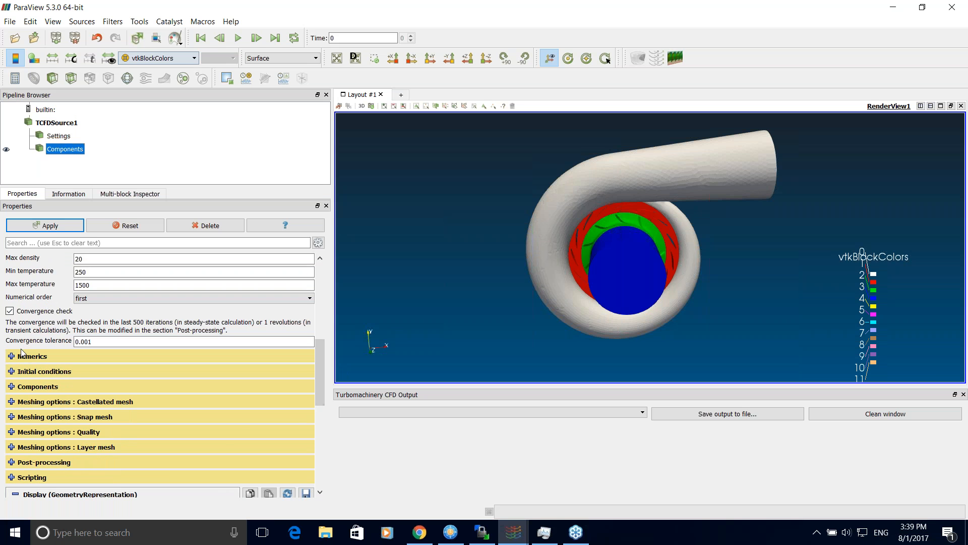
pyautogui.click(22, 354)
pyautogui.click(11, 357)
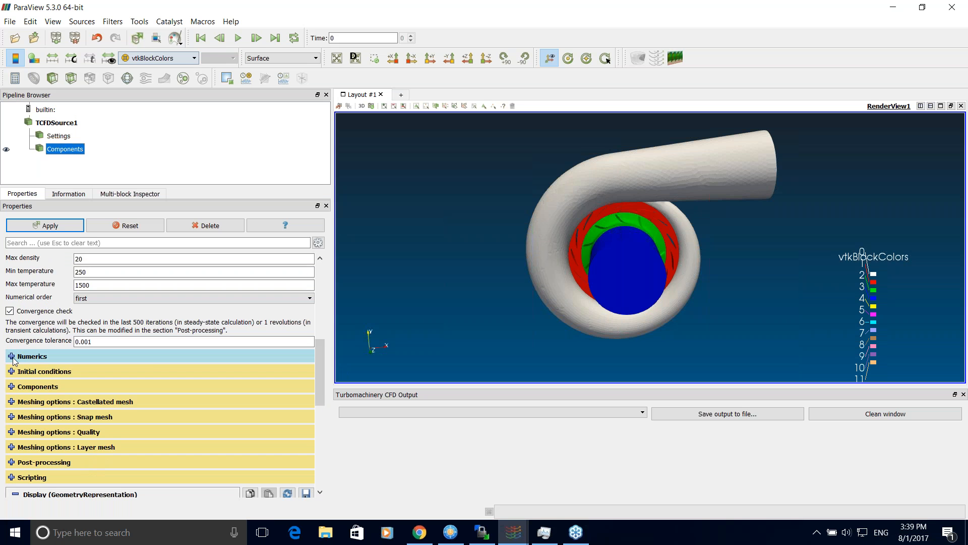
pyautogui.moveTo(318, 358)
pyautogui.mouseDown()
pyautogui.moveTo(320, 319)
pyautogui.moveTo(322, 352)
pyautogui.mouseUp()
pyautogui.click(155, 308)
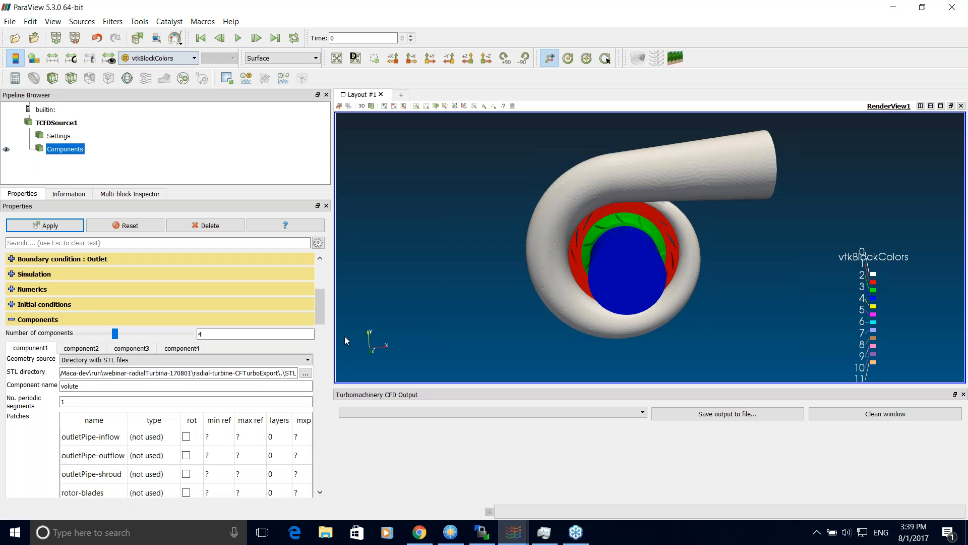
pyautogui.scroll(-4, 317, 316)
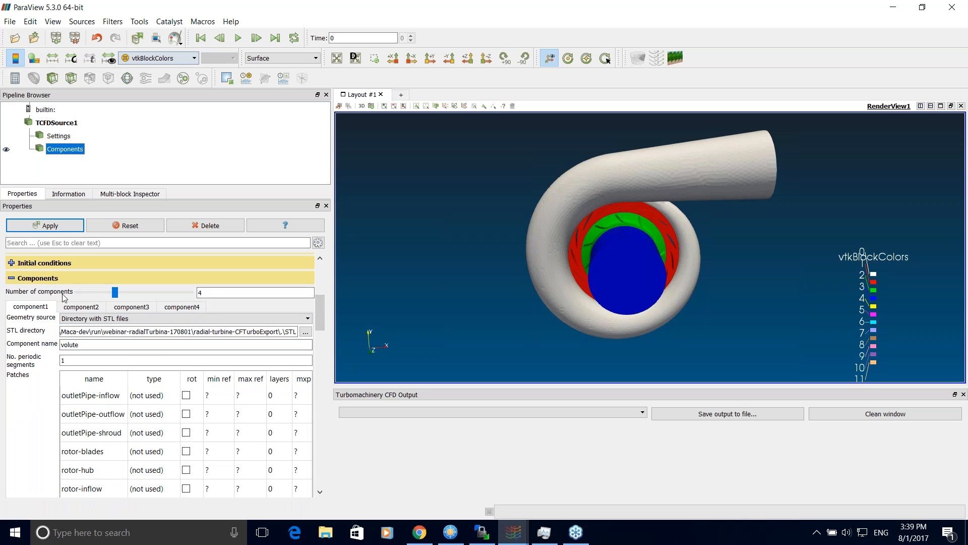
pyautogui.moveTo(321, 313)
pyautogui.mouseDown()
pyautogui.moveTo(321, 331)
pyautogui.moveTo(316, 316)
pyautogui.mouseUp()
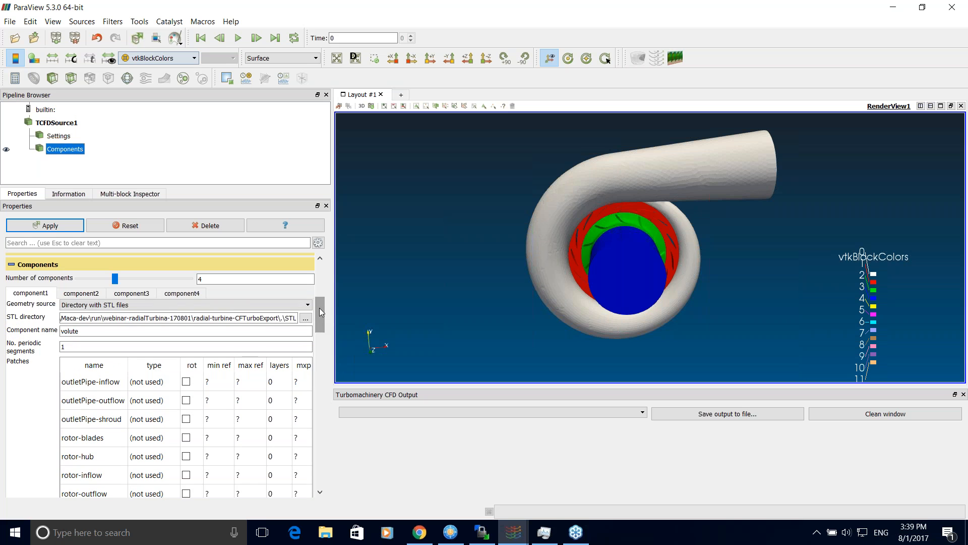
pyautogui.moveTo(321, 319); pyautogui.dragTo(324, 312)
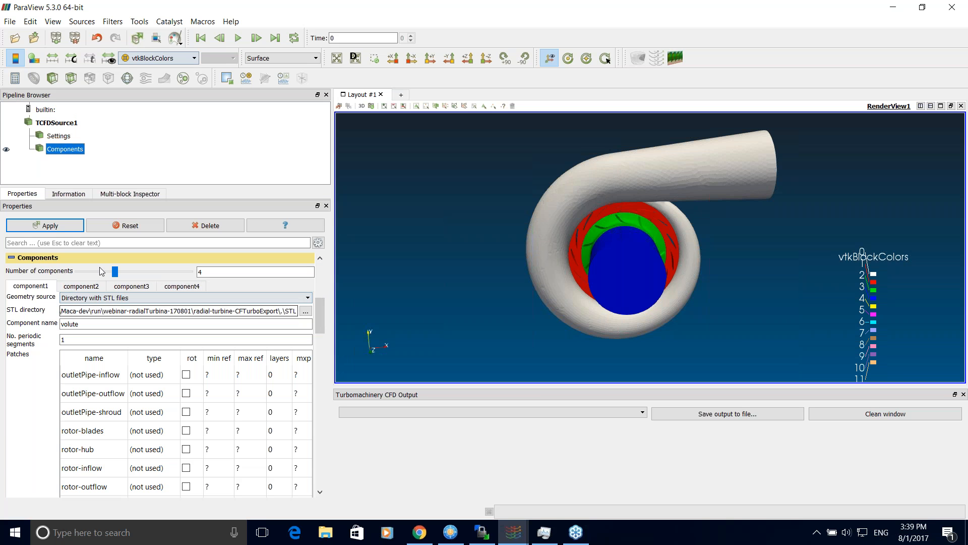
# Step: Compare the volute component's spiral inflow, outflow and wall patches with the turbine model
pyautogui.moveTo(471, 235); pyautogui.dragTo(563, 267)
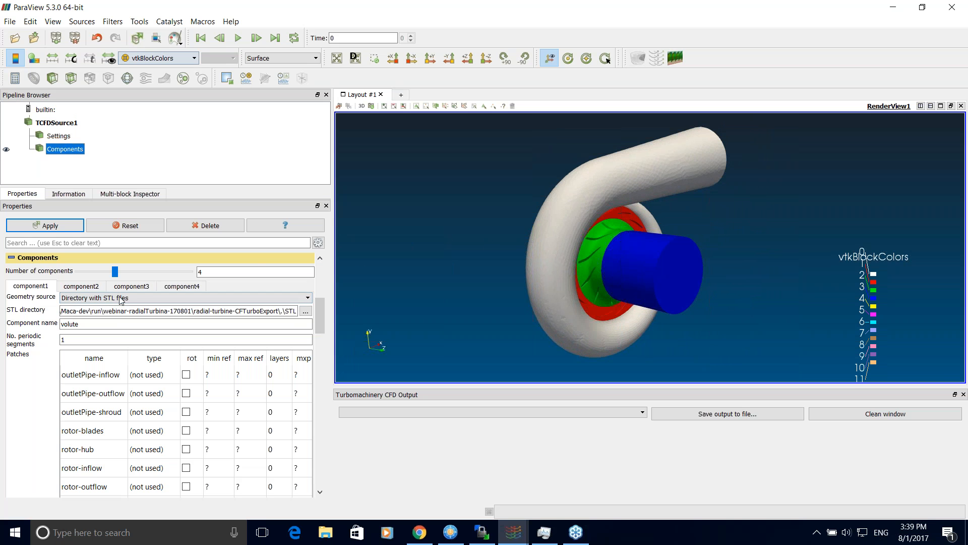
pyautogui.moveTo(320, 310); pyautogui.dragTo(321, 333)
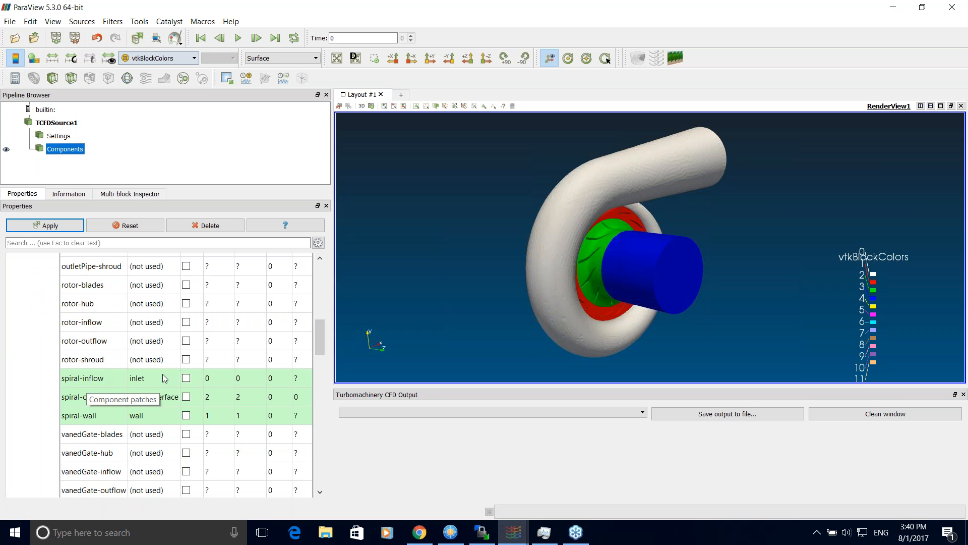
pyautogui.scroll(8, 317, 328)
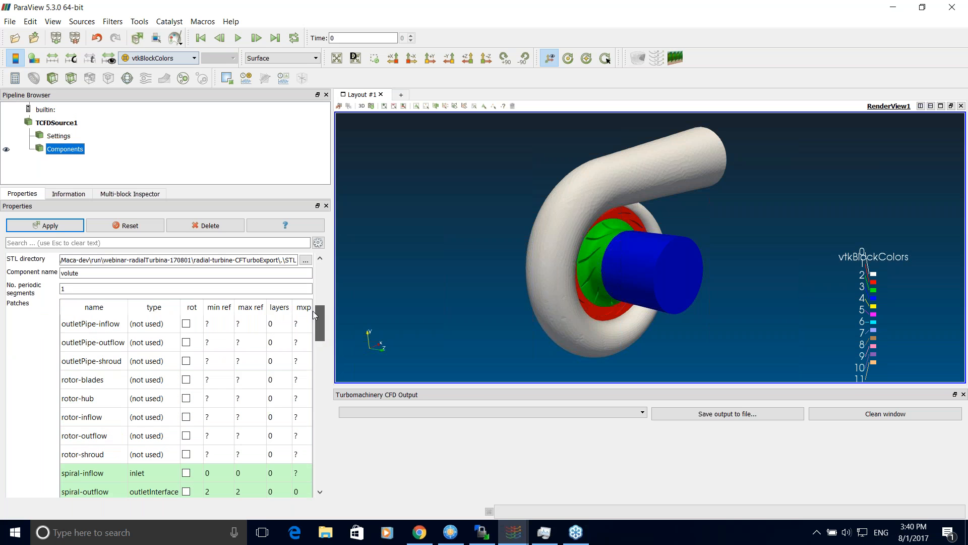
# Step: Show the settings of the fourth component, pipe, and examine its outlet pipe patches alongside the model
pyautogui.click(179, 369)
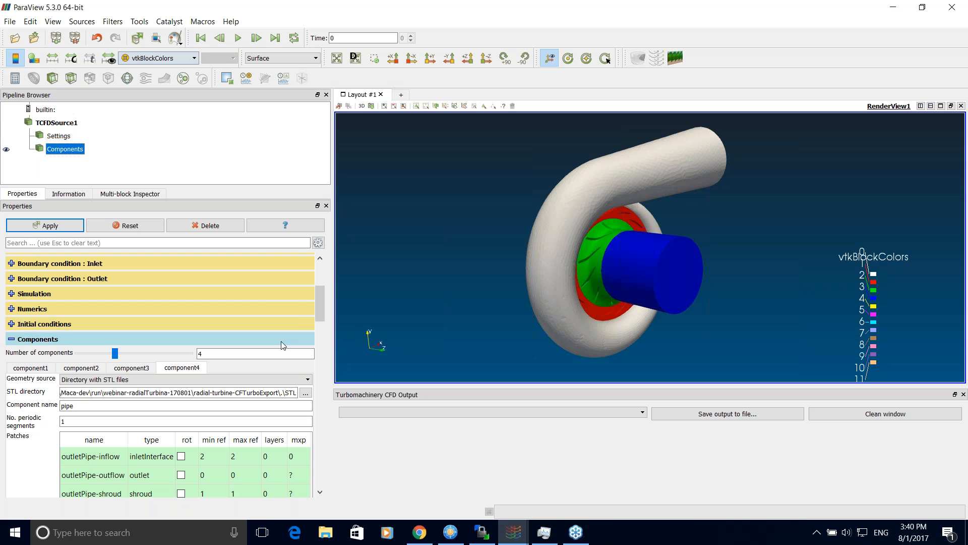
pyautogui.moveTo(480, 291); pyautogui.dragTo(606, 280)
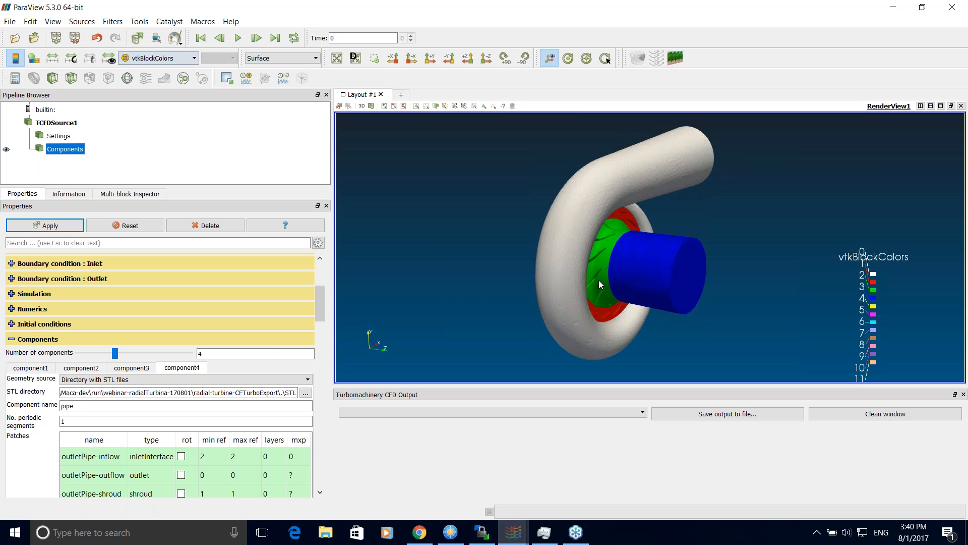
pyautogui.scroll(-4, 317, 318)
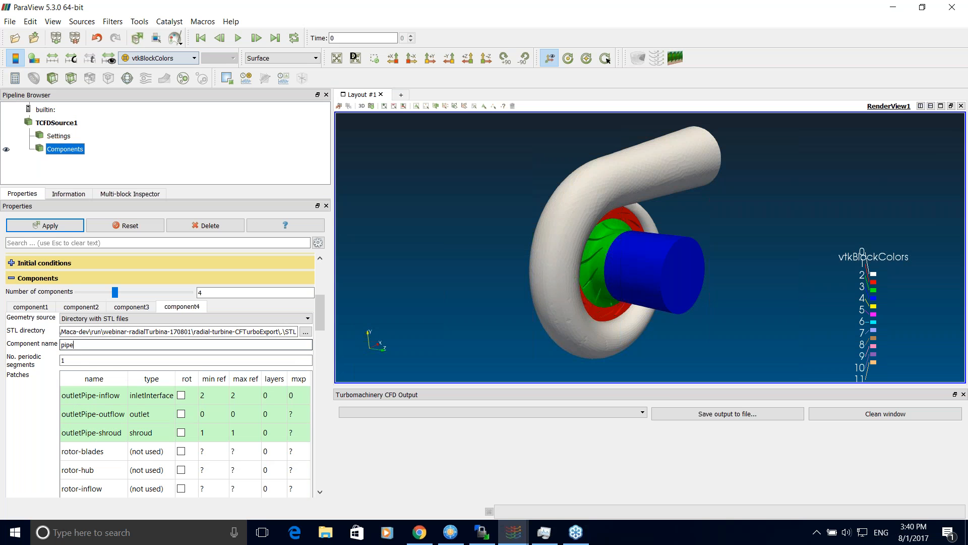
pyautogui.scroll(-1, 326, 331)
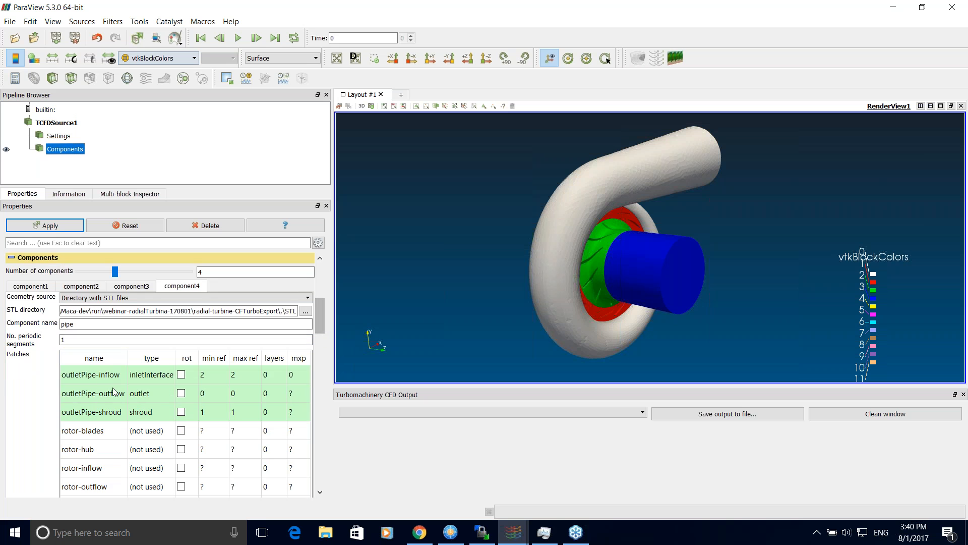
# Step: Review the patch types of the pipe's inflow, outflow and shroud, keeping the outflow patch as outlet
pyautogui.doubleClick(169, 377)
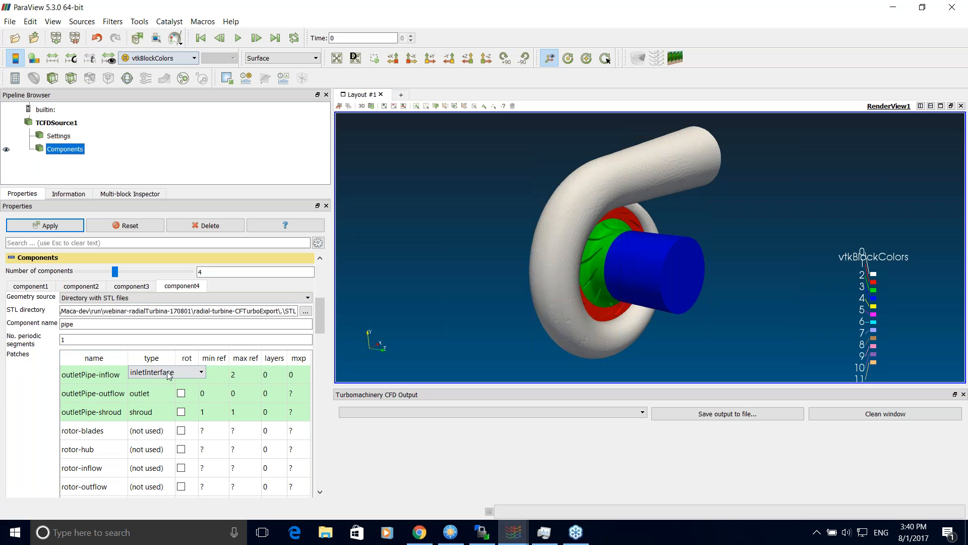
pyautogui.click(85, 378)
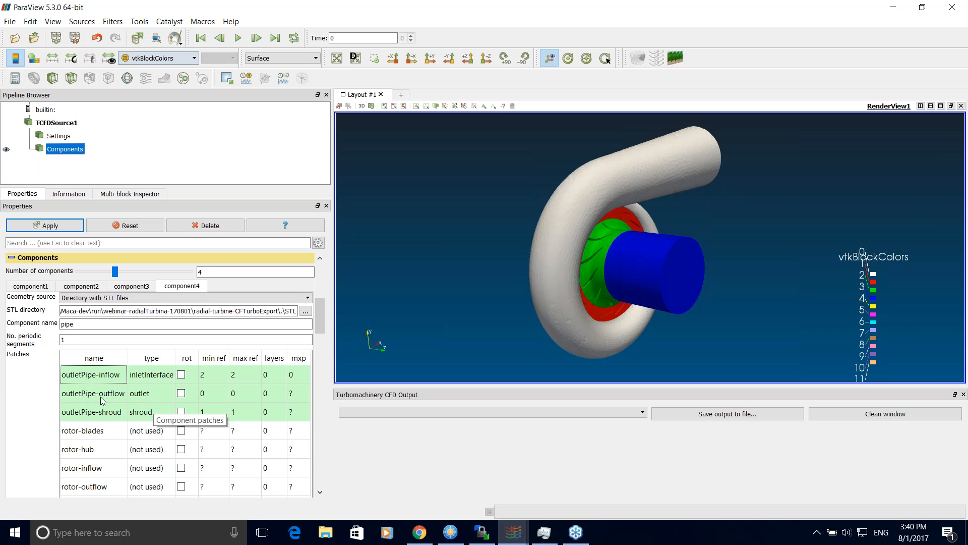
pyautogui.doubleClick(150, 397)
pyautogui.click(152, 398)
pyautogui.doubleClick(159, 393)
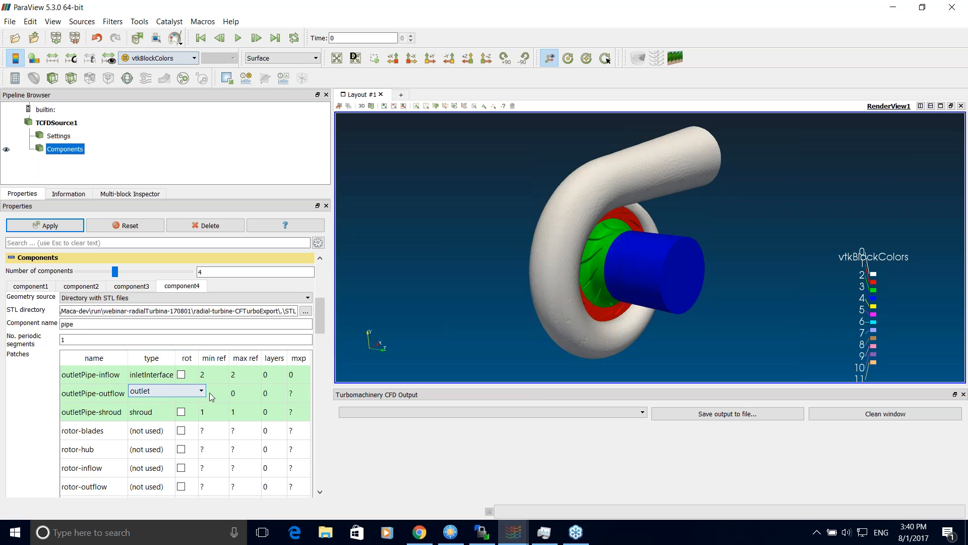
pyautogui.click(201, 391)
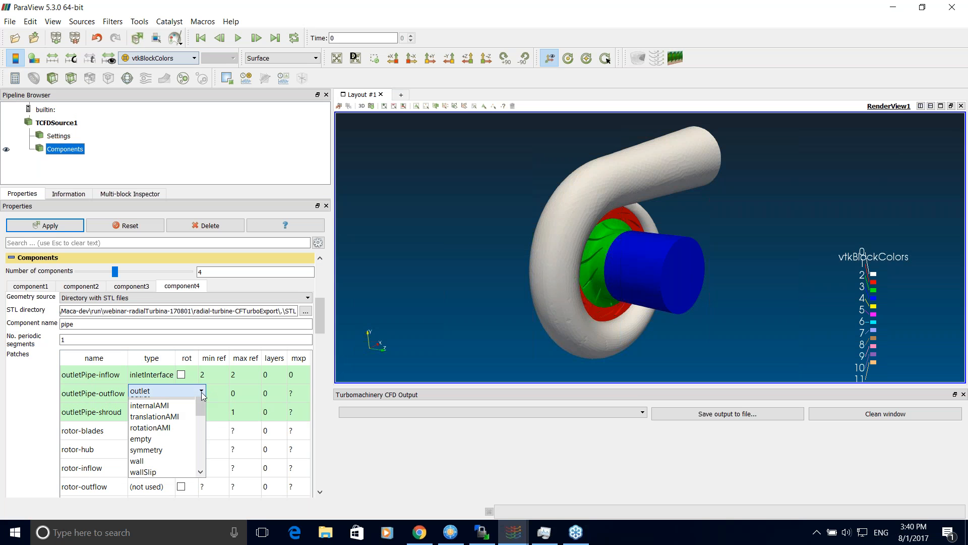
pyautogui.click(181, 423)
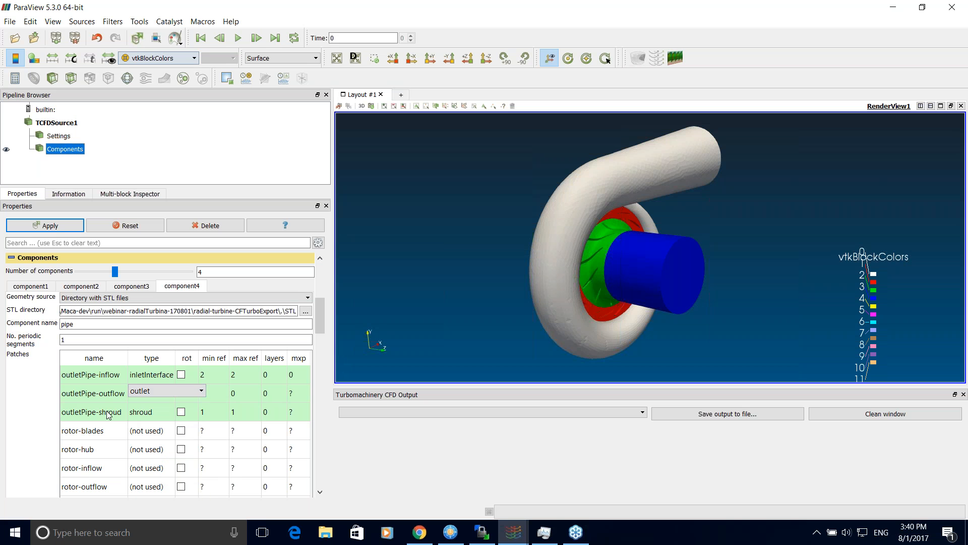
pyautogui.click(168, 411)
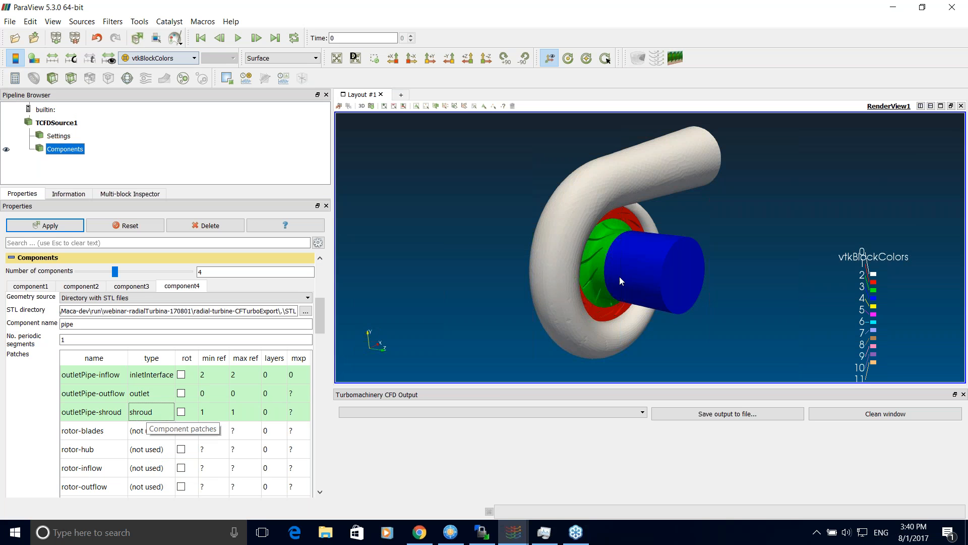
# Step: Examine the type options for the outletPipe-shroud patch, keep it as shroud, and compare the pipe with the turbine model
pyautogui.click(170, 410)
pyautogui.click(151, 411)
pyautogui.moveTo(202, 446); pyautogui.dragTo(198, 459)
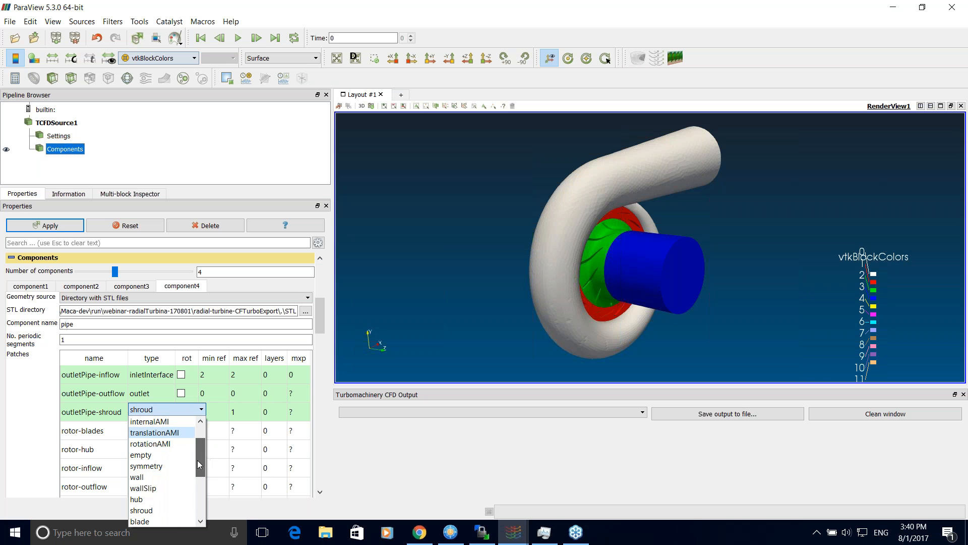
pyautogui.click(437, 269)
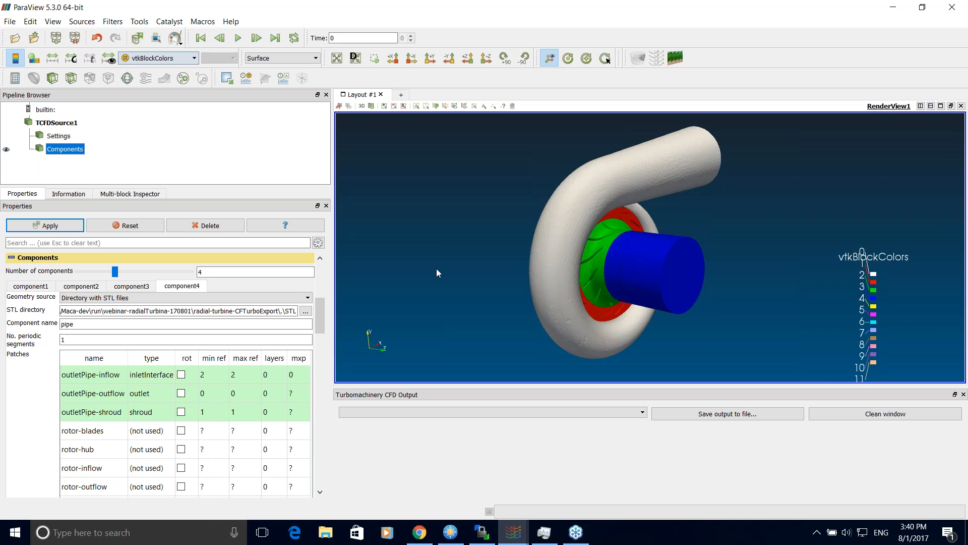
pyautogui.moveTo(586, 296); pyautogui.dragTo(624, 272)
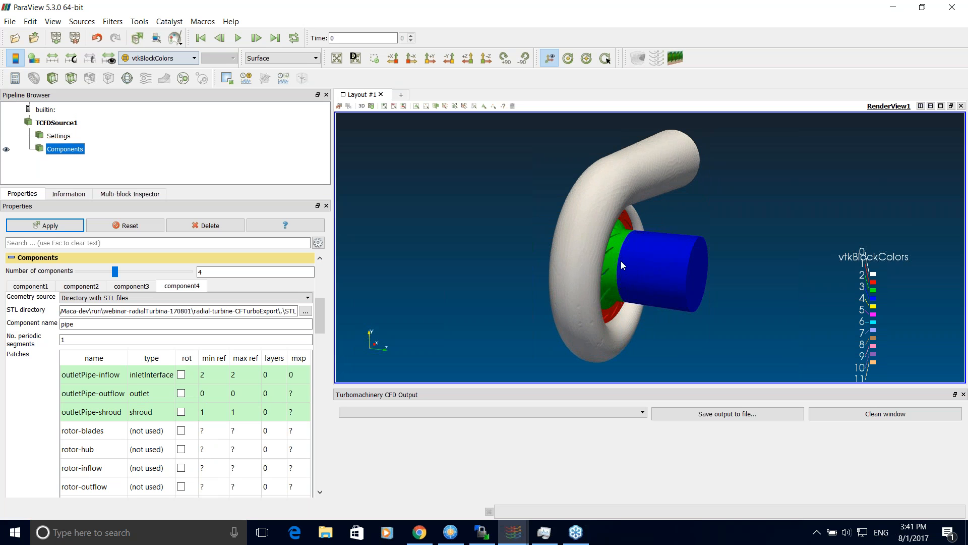
# Step: Examine the interface type options for the outletPipe-inflow patch, keeping it as inletInterface
pyautogui.click(160, 374)
pyautogui.click(160, 373)
pyautogui.moveTo(201, 442); pyautogui.dragTo(203, 447)
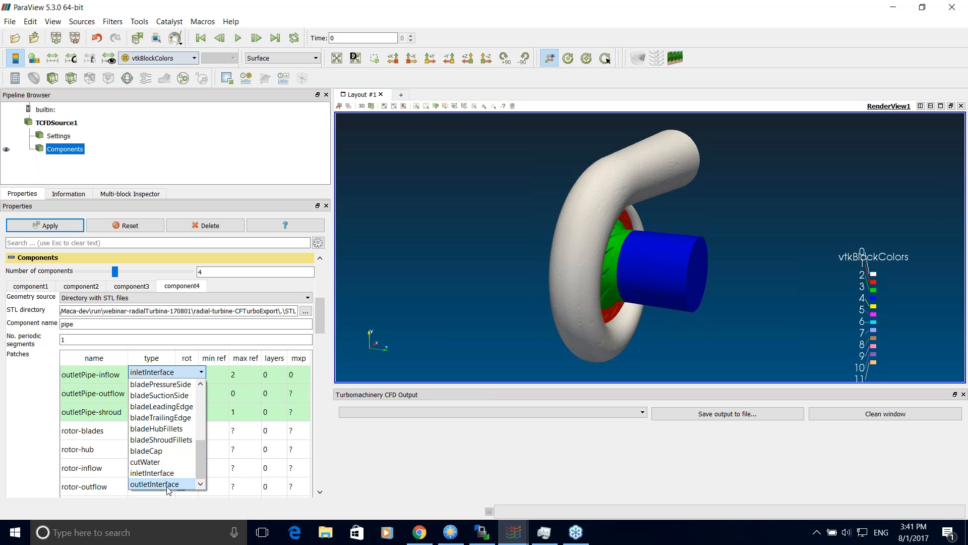
pyautogui.click(189, 474)
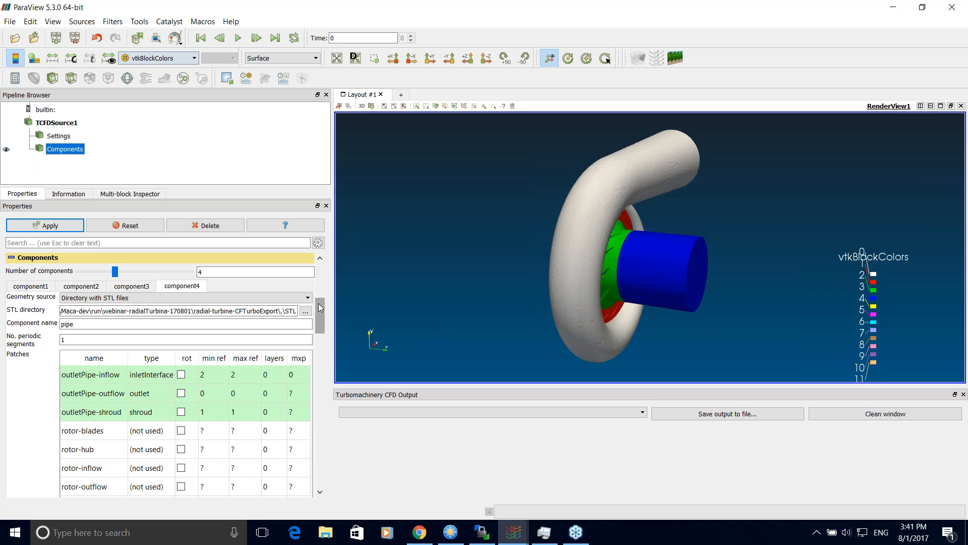
# Step: Show the component map in its own window and place it over the 3D view
pyautogui.moveTo(319, 307); pyautogui.dragTo(324, 386)
pyautogui.doubleClick(256, 387)
pyautogui.moveTo(447, 134); pyautogui.dragTo(638, 122)
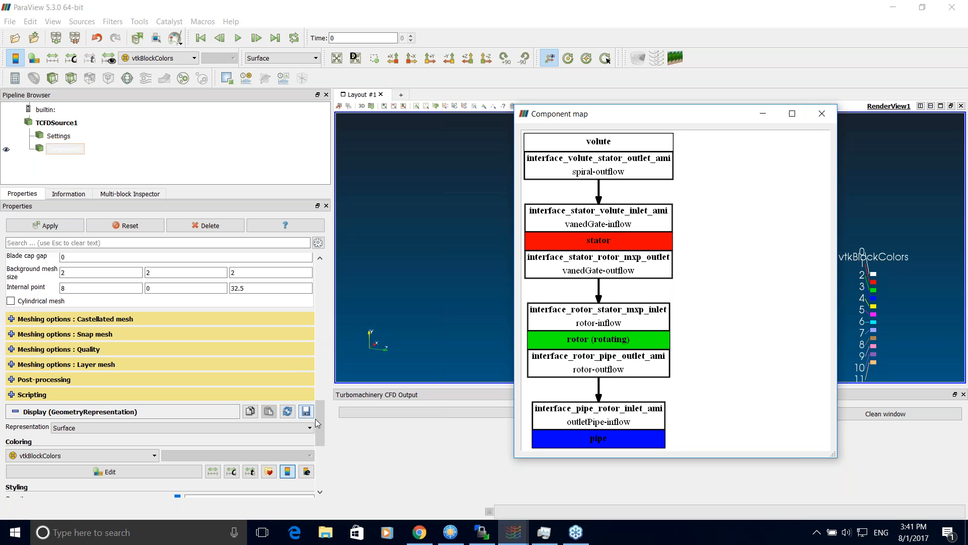
# Step: Connect the pipe's outletPipe-inflow interface to component Co1, the volute
pyautogui.moveTo(320, 416); pyautogui.dragTo(322, 325)
pyautogui.doubleClick(147, 353)
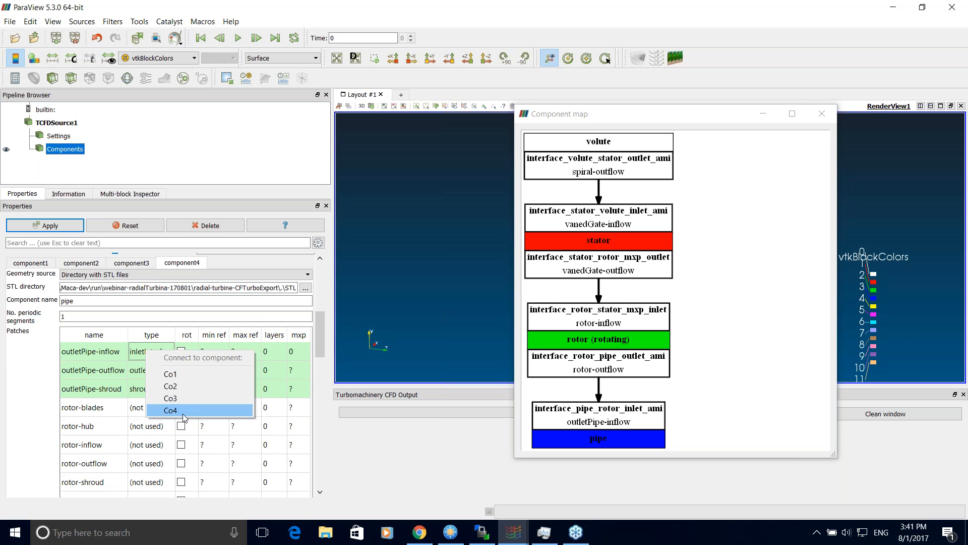
pyautogui.click(174, 374)
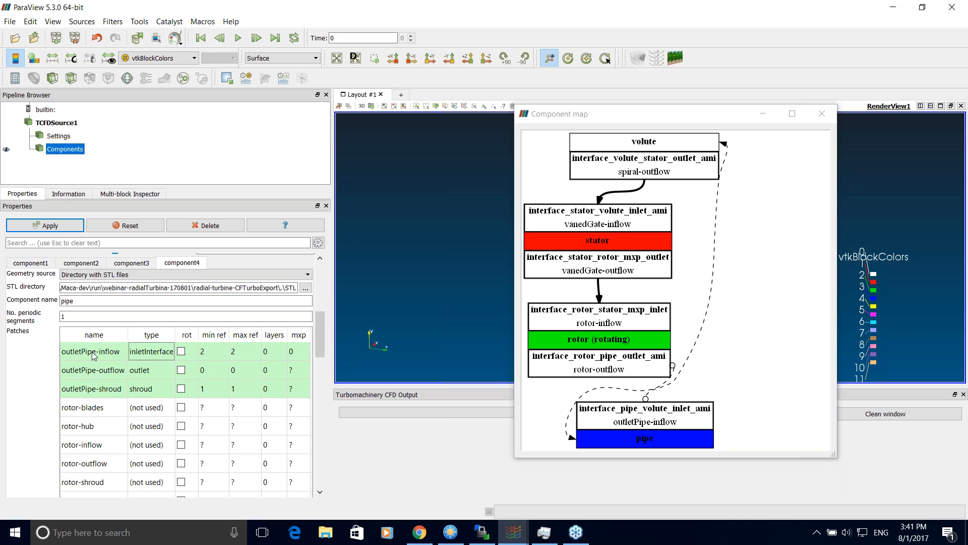
# Step: Reconnect the outletPipe-inflow interface to the rotor component and close the component map window
pyautogui.rightClick(149, 363)
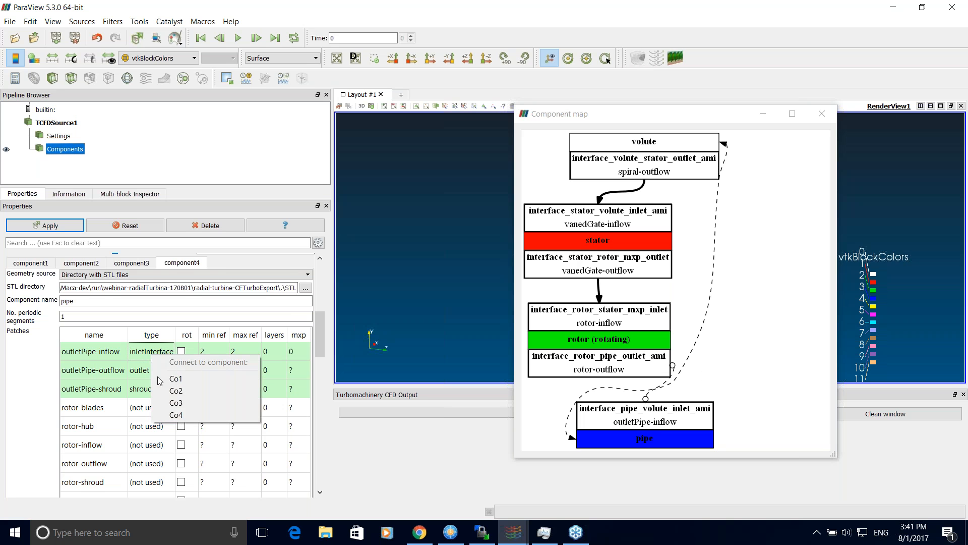
pyautogui.click(196, 414)
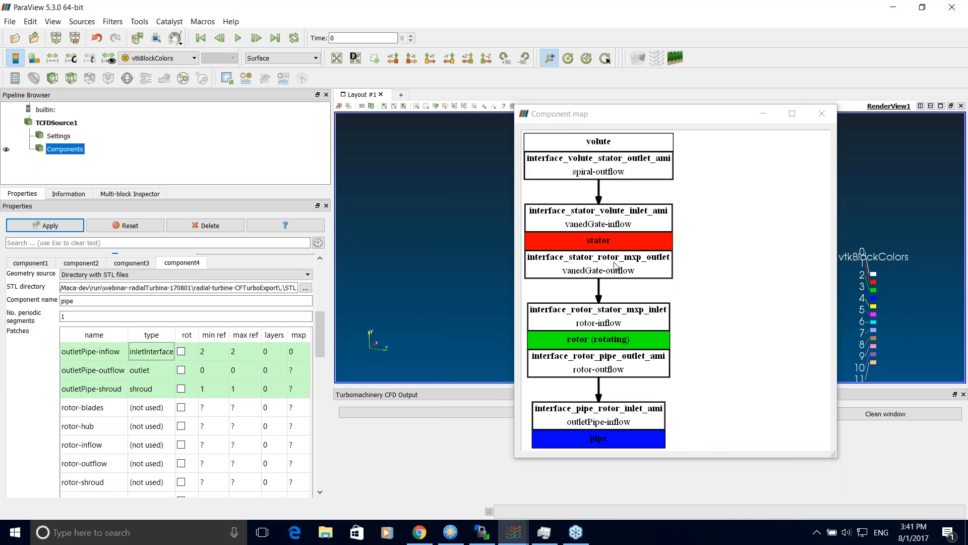
pyautogui.click(822, 113)
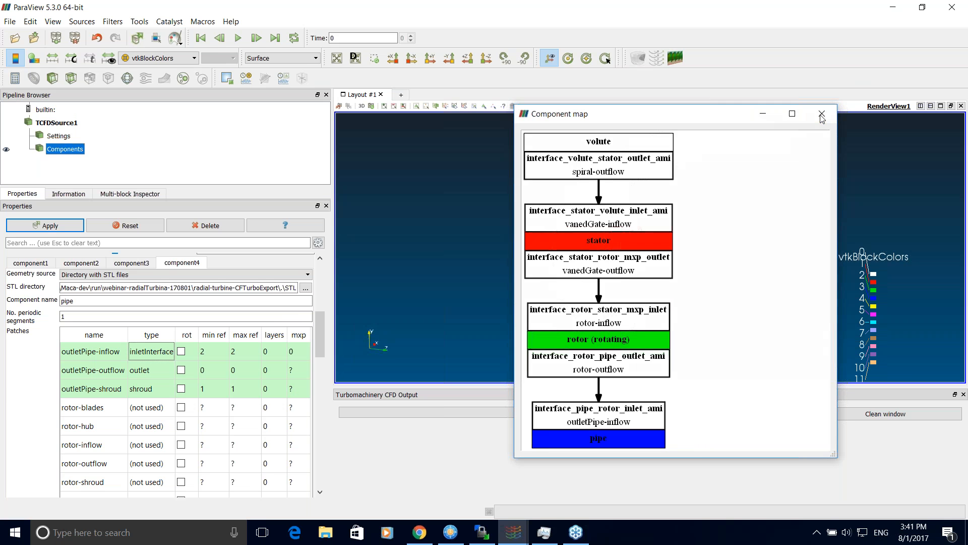
# Step: Look through the settings of all four components in order, ending on the pipe component
pyautogui.scroll(5, 201, 353)
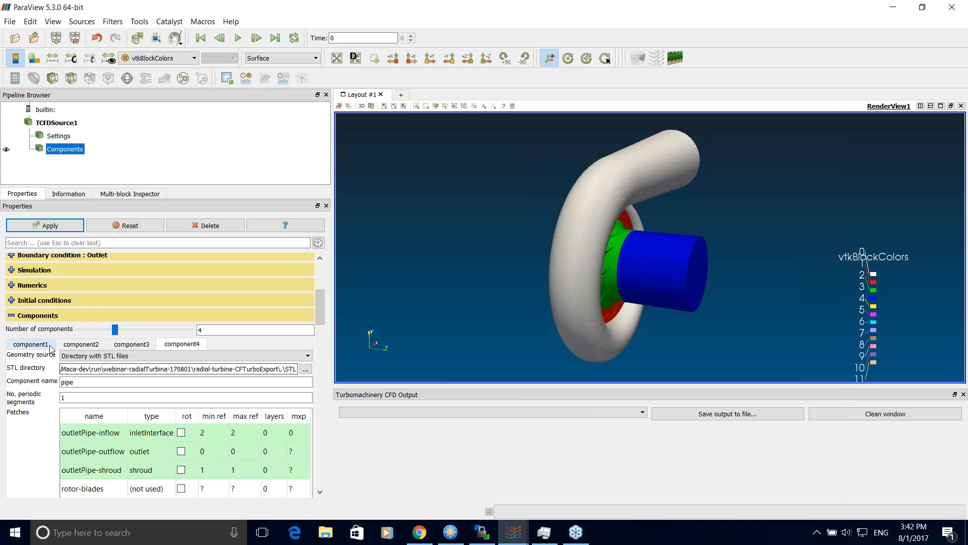
pyautogui.click(31, 343)
pyautogui.click(81, 344)
pyautogui.click(131, 344)
pyautogui.click(182, 344)
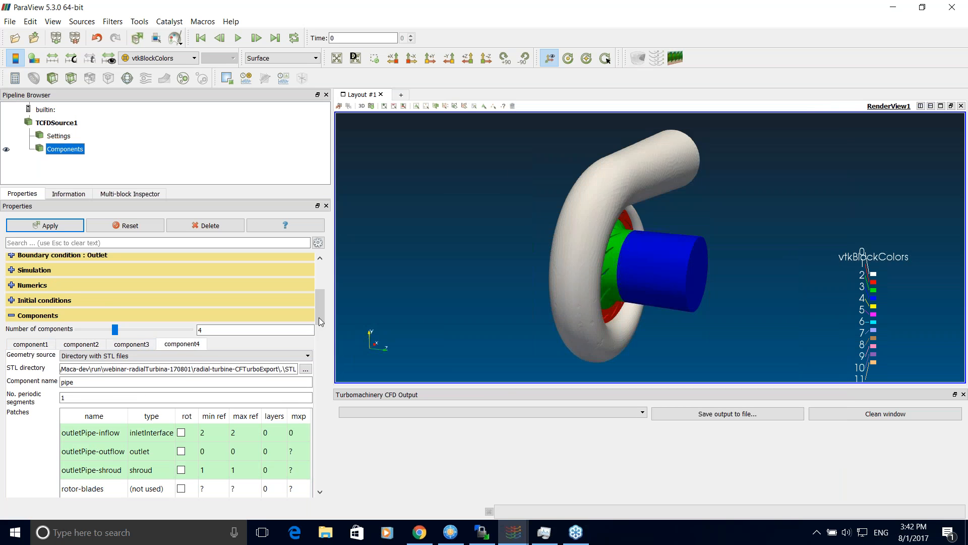
# Step: Examine the layers values of the pipe patches and widen the properties area slightly
pyautogui.moveTo(321, 305)
pyautogui.mouseDown()
pyautogui.moveTo(322, 325)
pyautogui.moveTo(317, 320)
pyautogui.mouseUp()
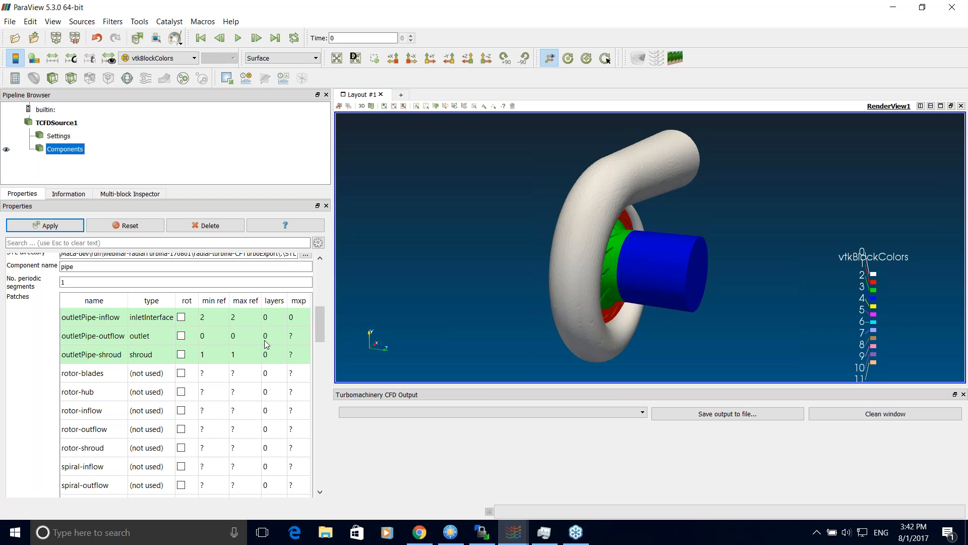
pyautogui.click(269, 320)
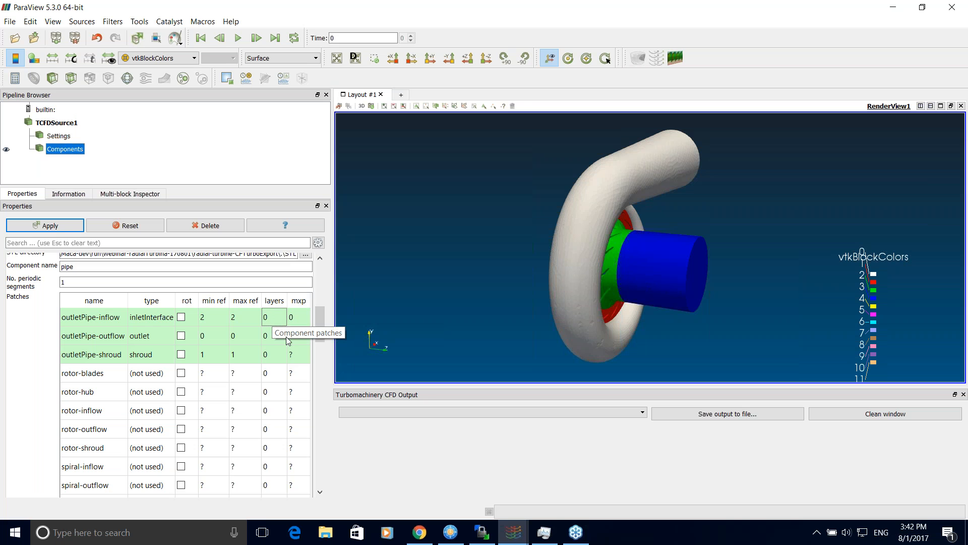
pyautogui.moveTo(340, 321); pyautogui.dragTo(352, 320)
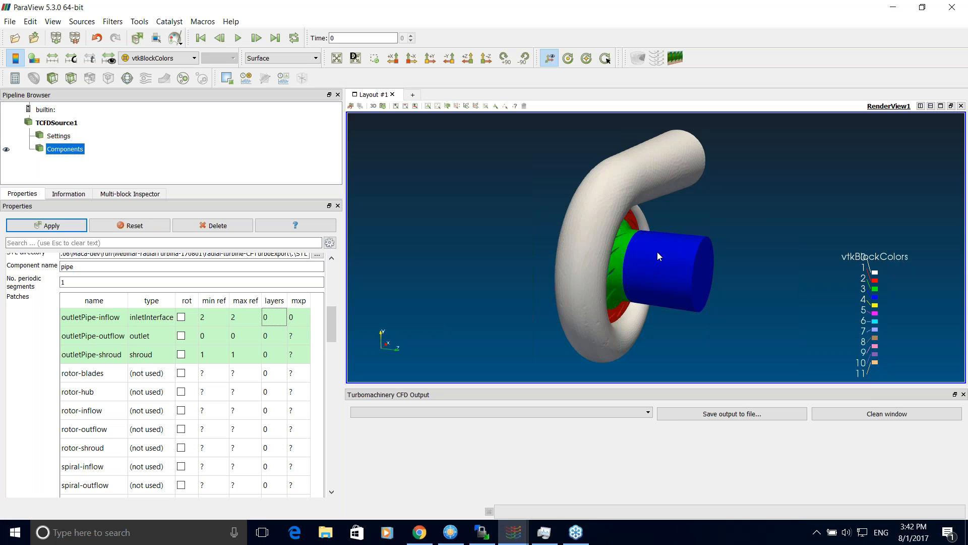
pyautogui.moveTo(649, 253); pyautogui.dragTo(656, 253)
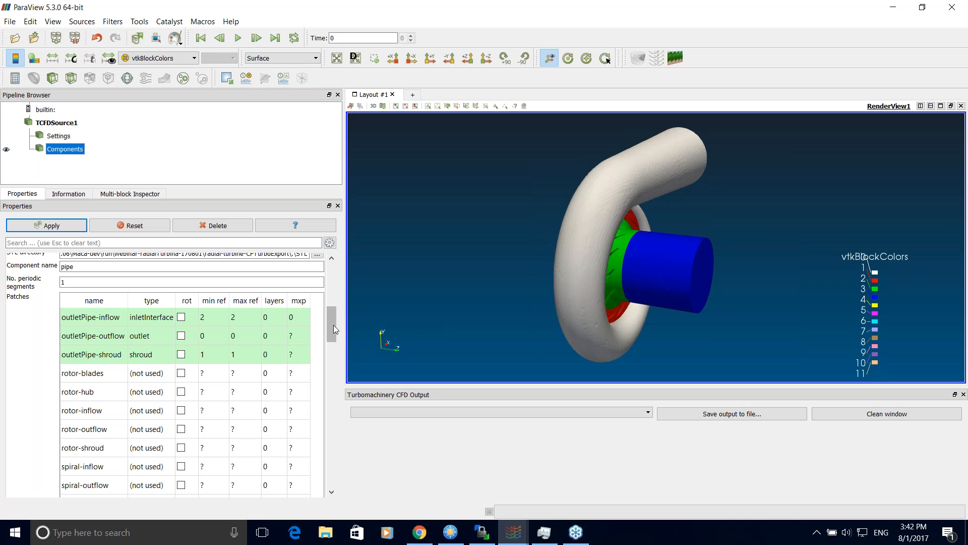
# Step: Examine the layers and mxp values of the outletPipe-inflow patch
pyautogui.click(295, 319)
pyautogui.doubleClick(303, 317)
pyautogui.click(281, 321)
pyautogui.doubleClick(306, 321)
pyautogui.moveTo(334, 331); pyautogui.dragTo(331, 316)
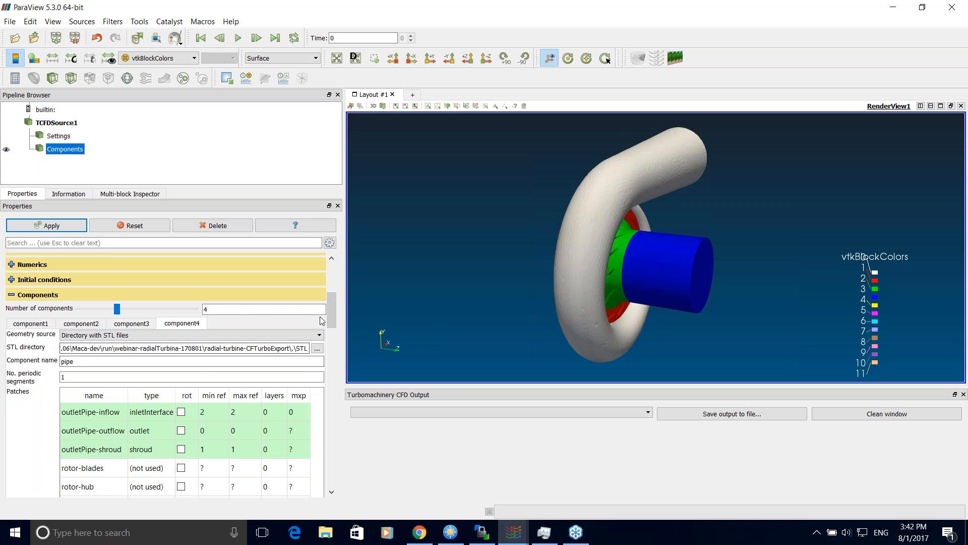
# Step: Show the third component's rotor patches and examine the rotor-inflow mxp setting alongside the model
pyautogui.click(121, 326)
pyautogui.moveTo(328, 319); pyautogui.dragTo(329, 339)
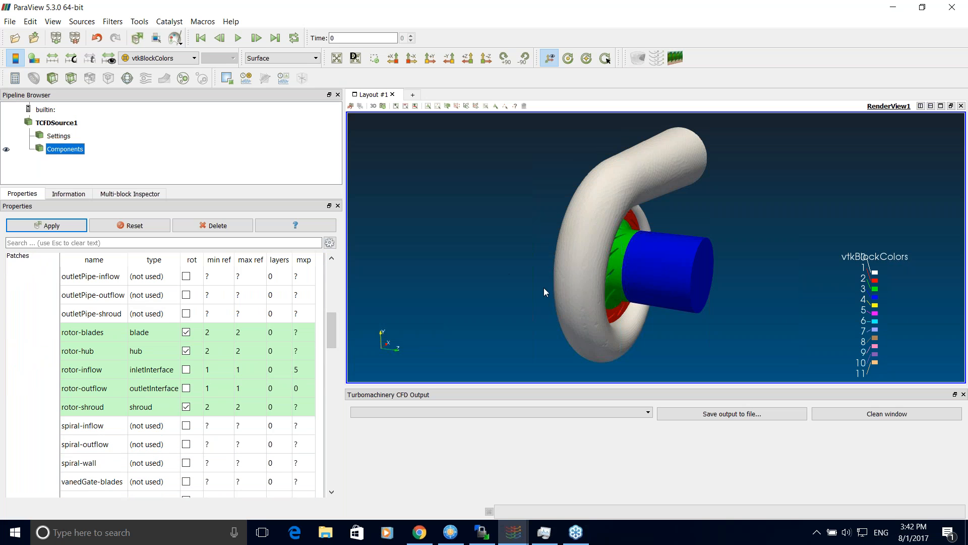
pyautogui.moveTo(519, 285); pyautogui.dragTo(543, 281)
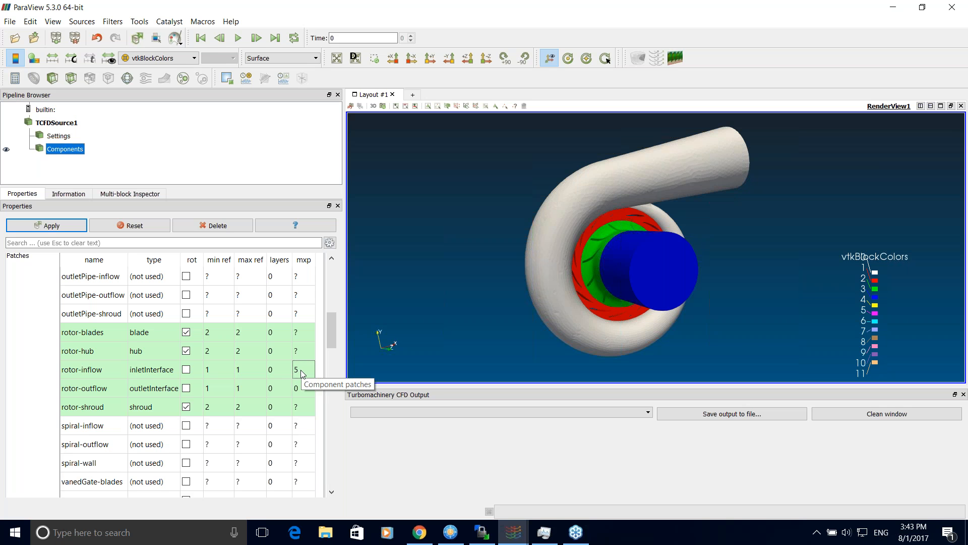
# Step: Examine the rotor component's background mesh size in all three directions and its internal point coordinates
pyautogui.moveTo(341, 330); pyautogui.dragTo(337, 378)
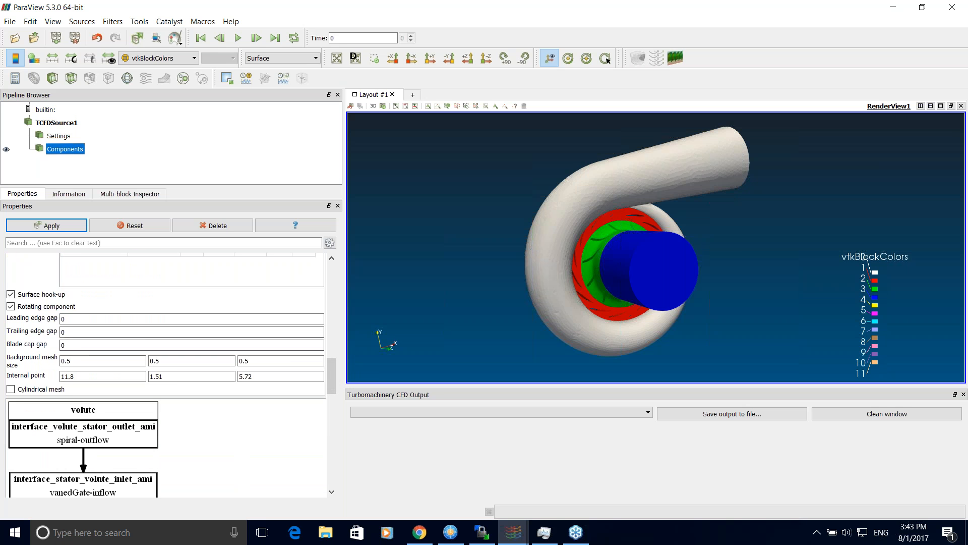
pyautogui.doubleClick(71, 361)
pyautogui.press('Tab')
pyautogui.press('Tab')
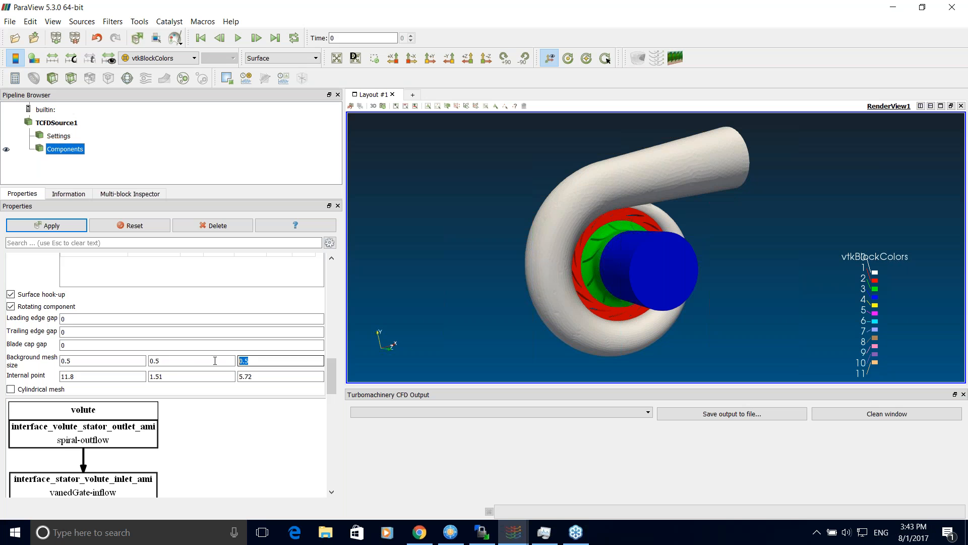
pyautogui.click(89, 363)
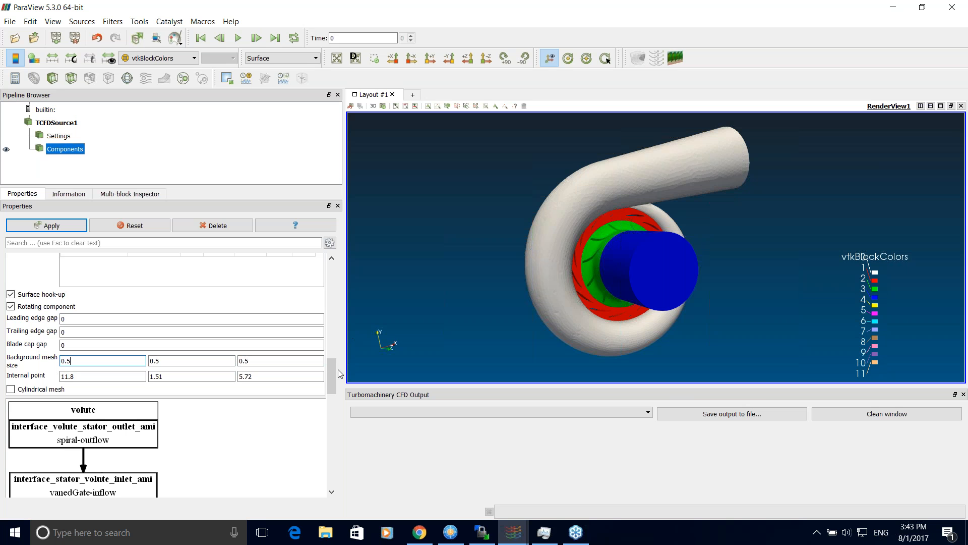
pyautogui.click(80, 377)
pyautogui.moveTo(399, 310); pyautogui.dragTo(451, 308)
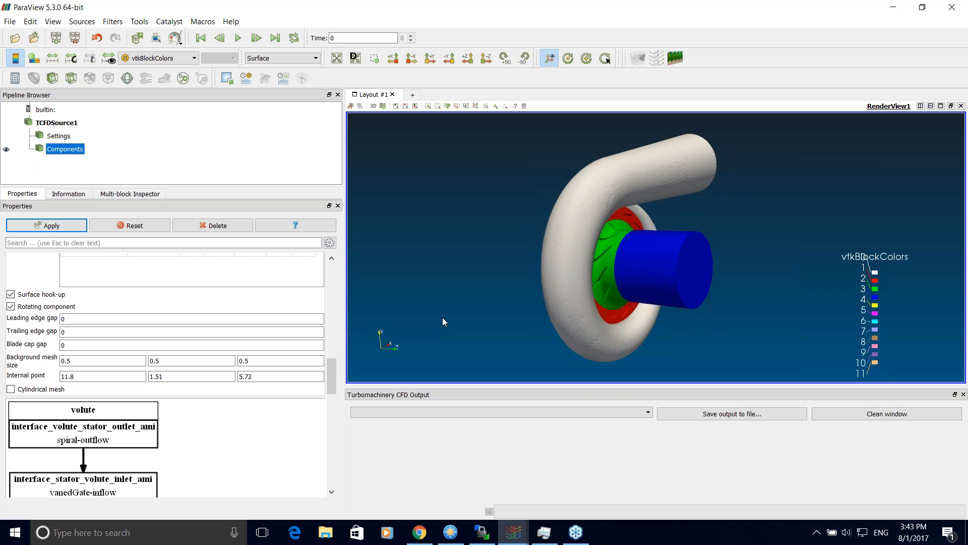
# Step: Expand the Post-processing settings and compare the efficiency probe patches with the turbine's inlet and outlet
pyautogui.moveTo(331, 376); pyautogui.dragTo(336, 438)
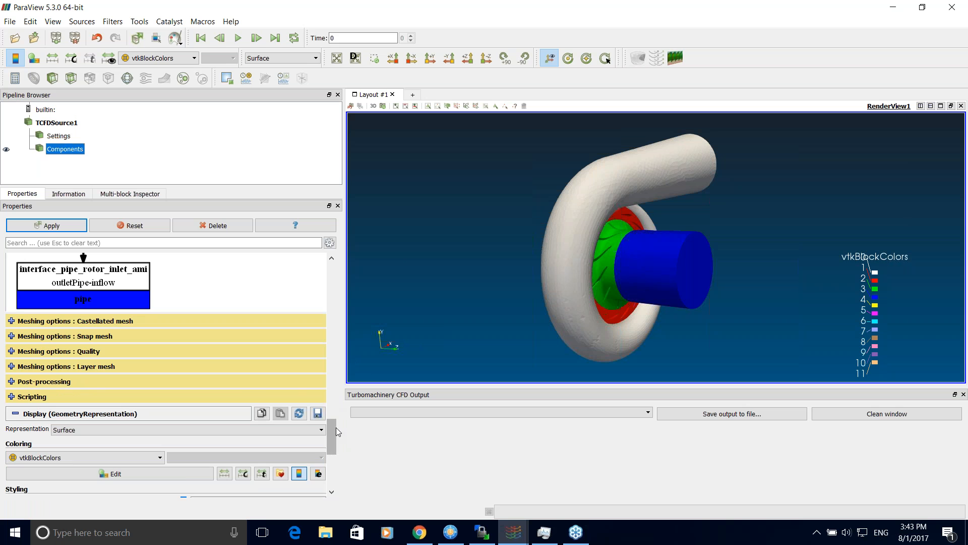
pyautogui.scroll(-2, 333, 437)
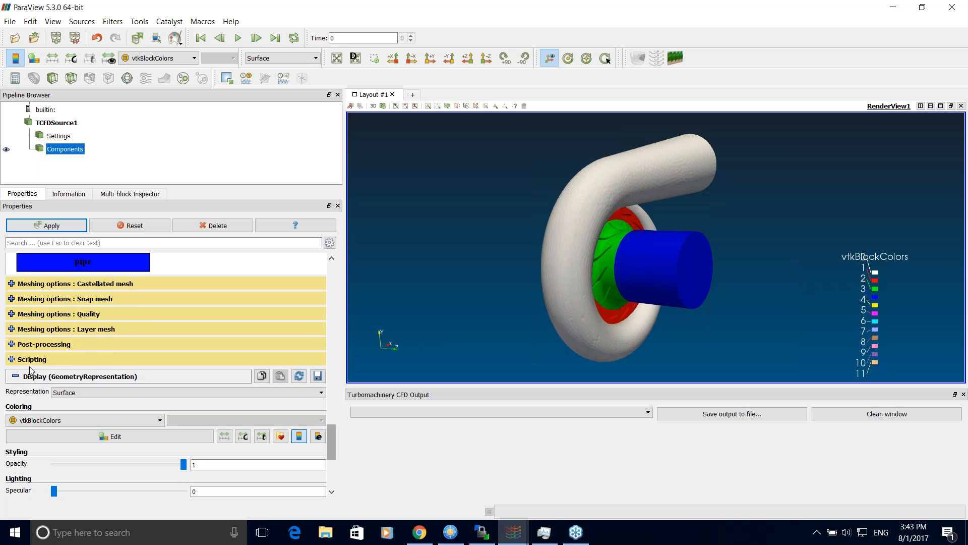
pyautogui.click(11, 344)
pyautogui.scroll(-3, 336, 401)
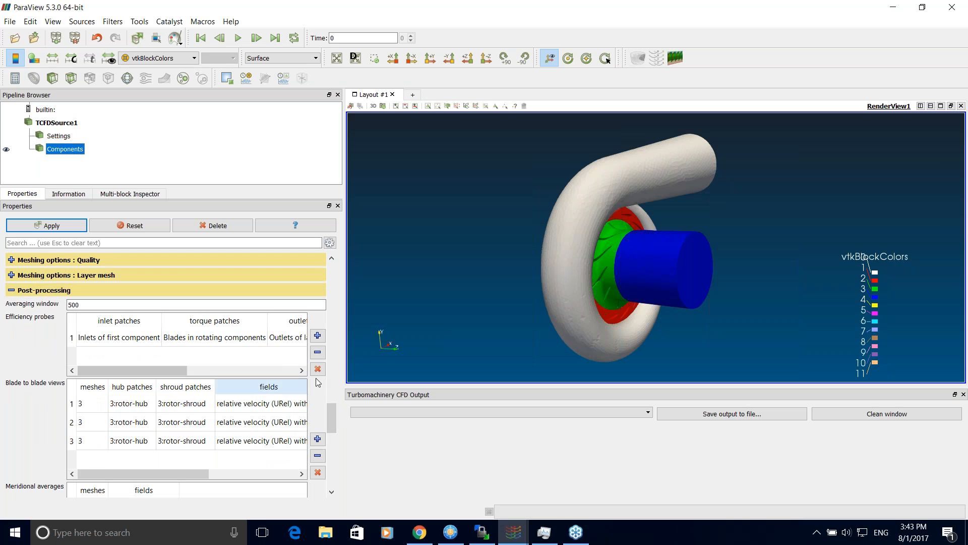
pyautogui.scroll(-2, 333, 417)
pyautogui.scroll(3, 337, 416)
pyautogui.scroll(-2, 337, 416)
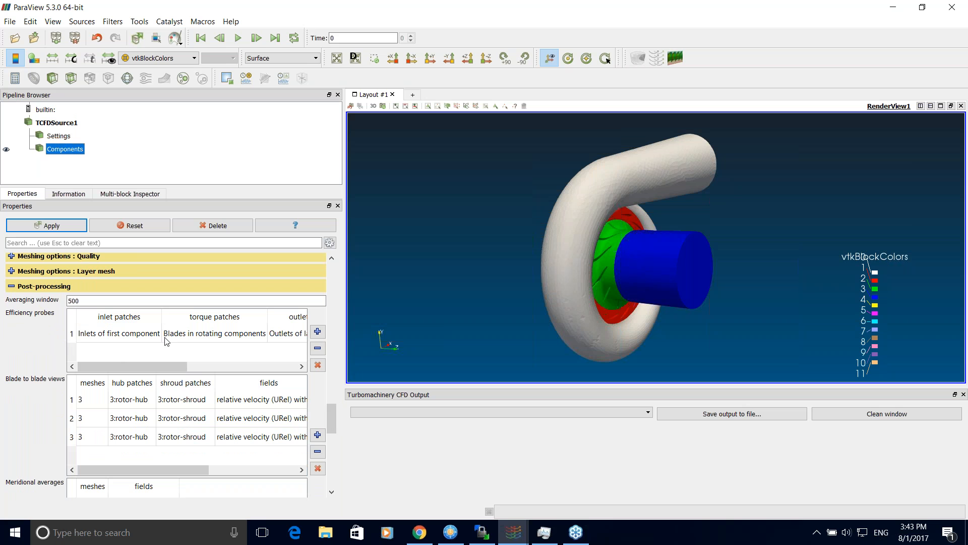
pyautogui.moveTo(485, 253); pyautogui.dragTo(754, 129)
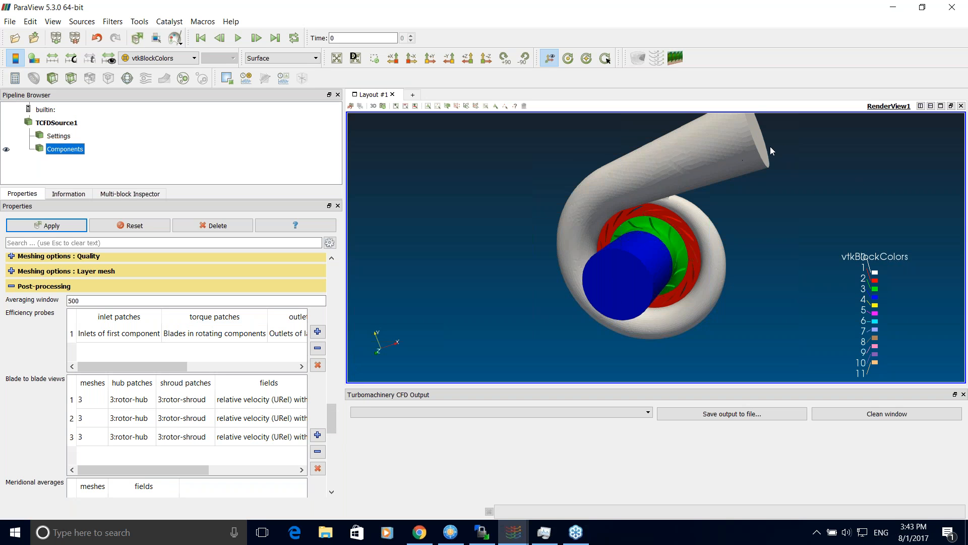
# Step: Examine the blade to blade views, including their patches, fields and heights
pyautogui.scroll(-4, 331, 418)
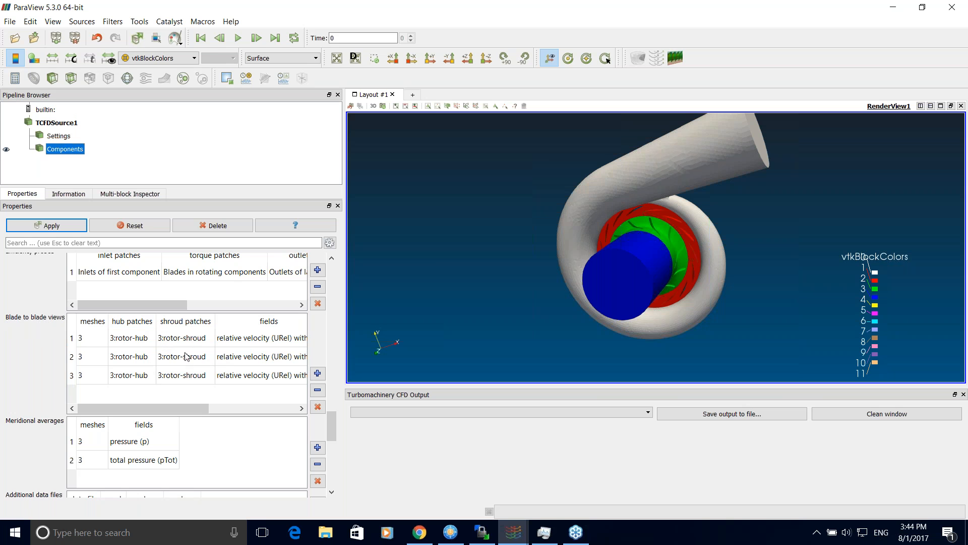
pyautogui.moveTo(158, 411); pyautogui.dragTo(246, 412)
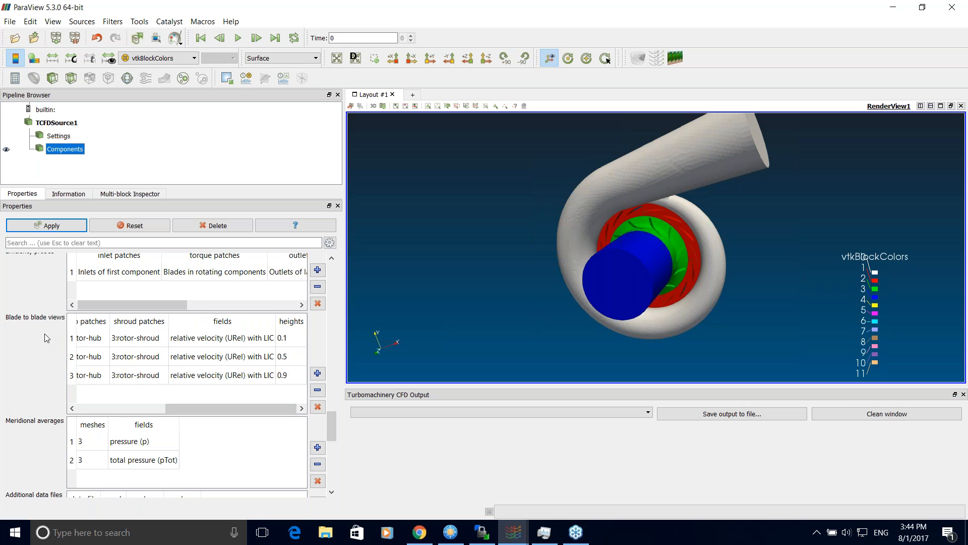
pyautogui.click(248, 337)
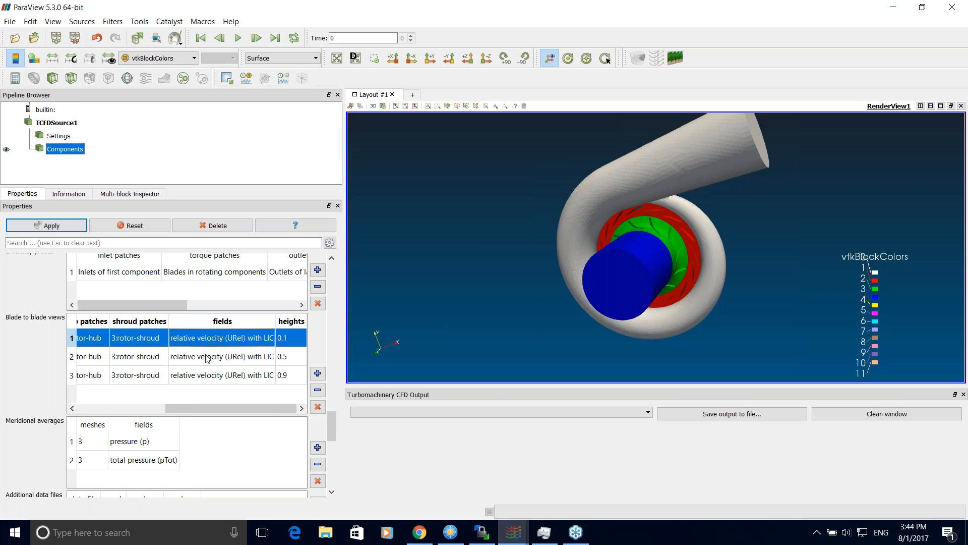
pyautogui.moveTo(190, 408); pyautogui.dragTo(103, 408)
# Step: Examine the meridional averages fields and select the pressure (p) entry
pyautogui.moveTo(331, 426); pyautogui.dragTo(332, 433)
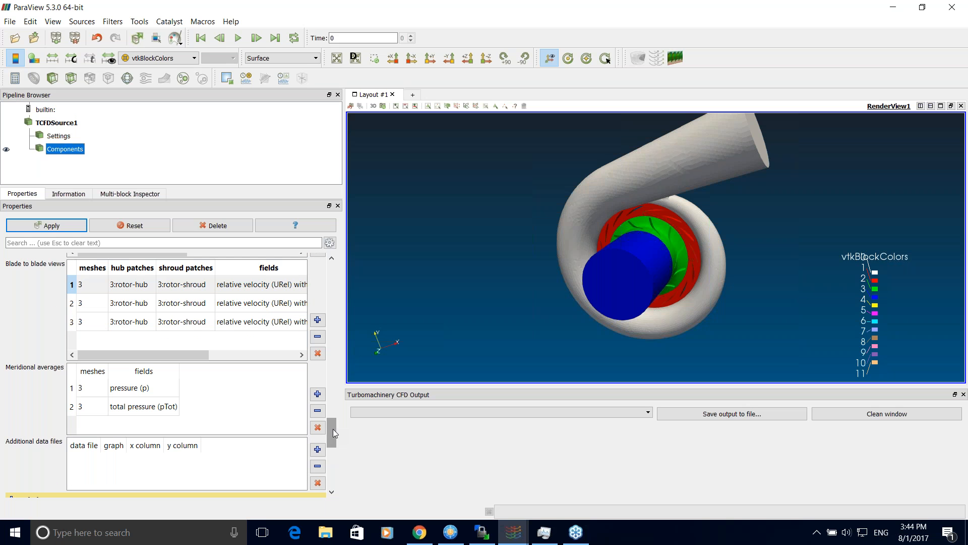
pyautogui.moveTo(331, 439); pyautogui.dragTo(331, 450)
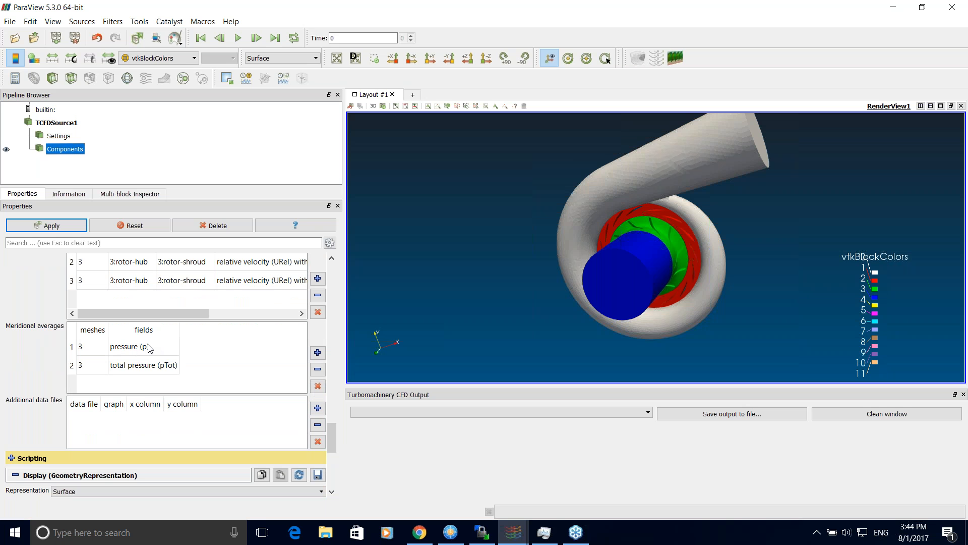
pyautogui.click(161, 351)
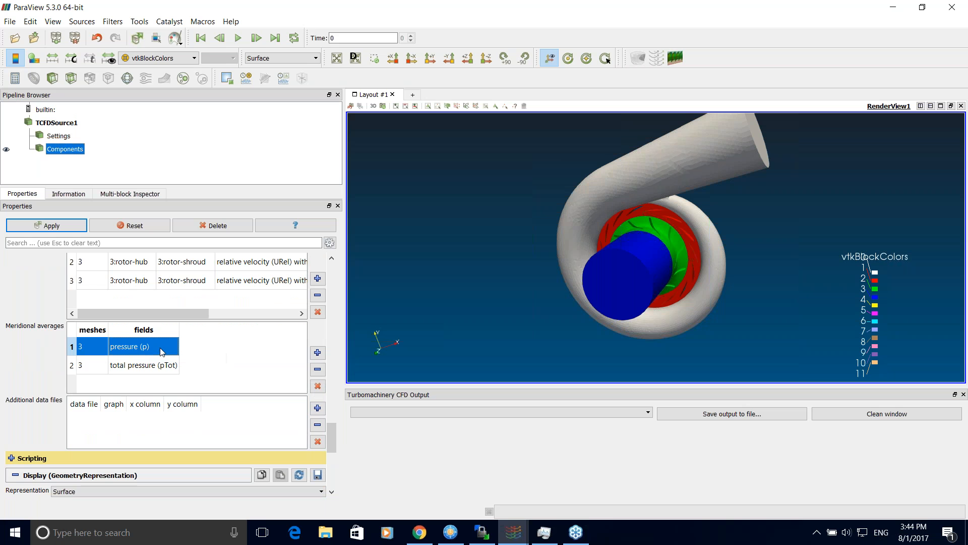
# Step: Check the field choice of the pressure (p) meridional average and the empty additional data files table
pyautogui.doubleClick(153, 347)
pyautogui.click(153, 346)
pyautogui.click(151, 356)
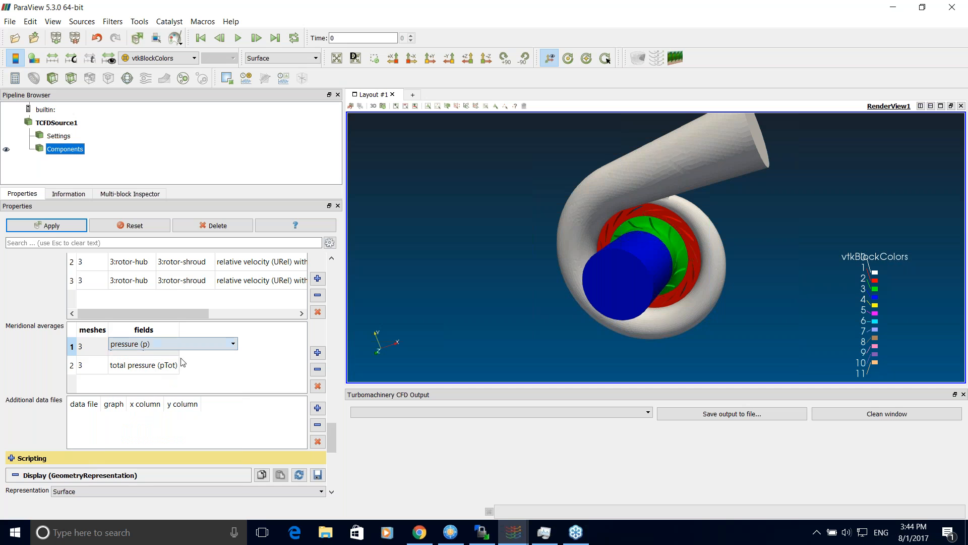
pyautogui.moveTo(331, 433); pyautogui.dragTo(332, 438)
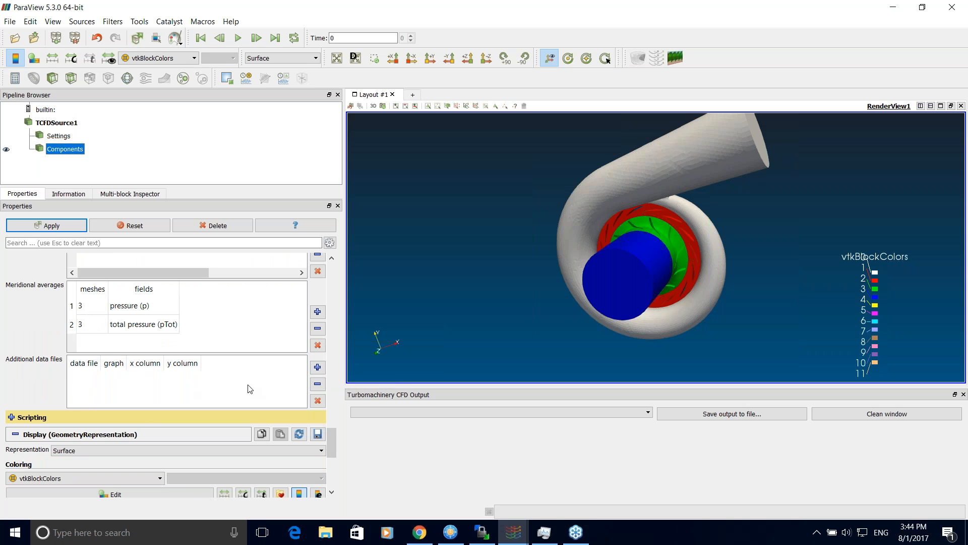
# Step: Apply the turbine setup and add a TCFDManager to the pipeline's Settings object
pyautogui.moveTo(335, 441); pyautogui.dragTo(337, 280)
pyautogui.click(14, 418)
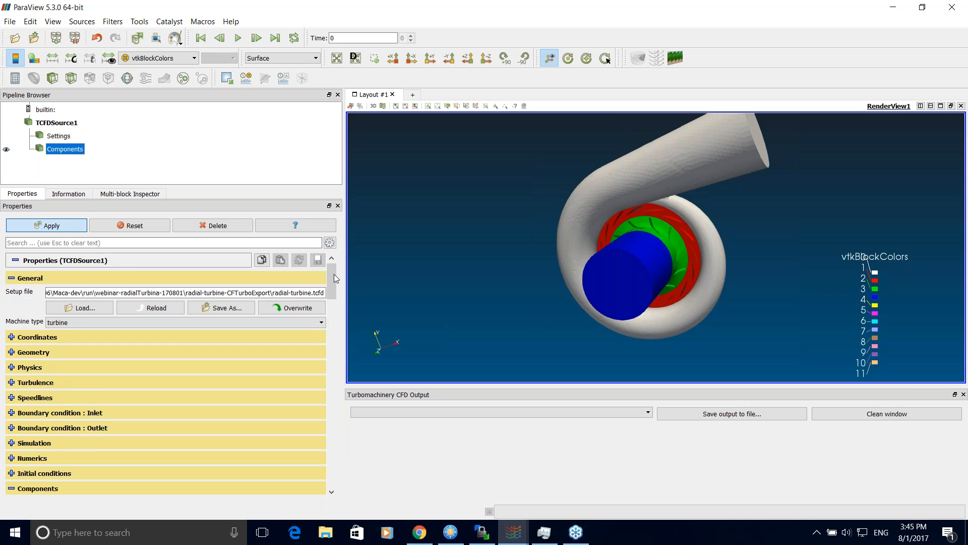
pyautogui.click(48, 225)
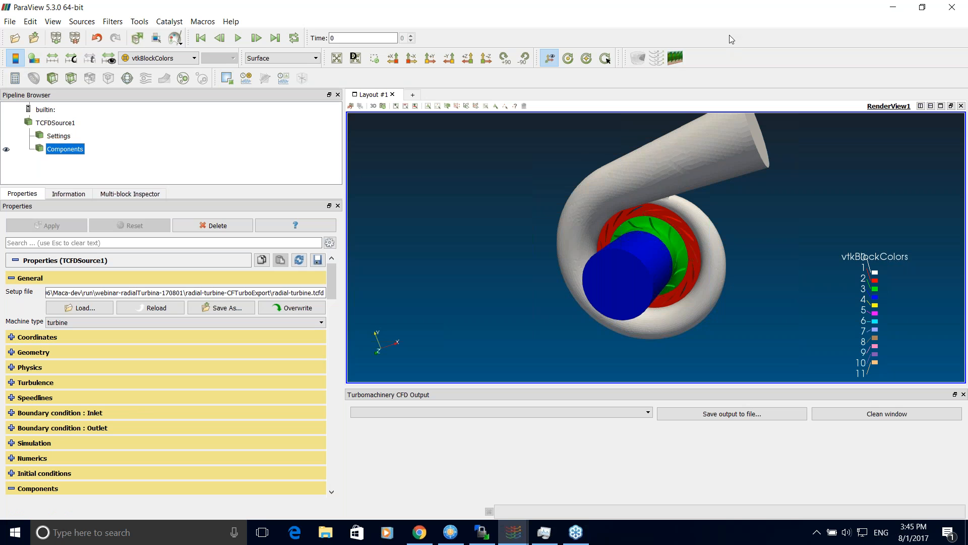
pyautogui.click(59, 140)
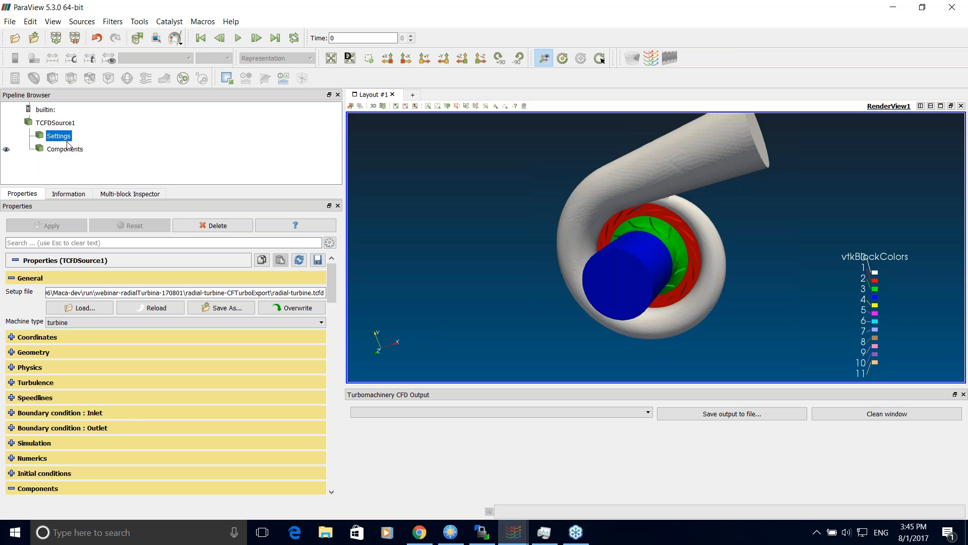
pyautogui.click(651, 62)
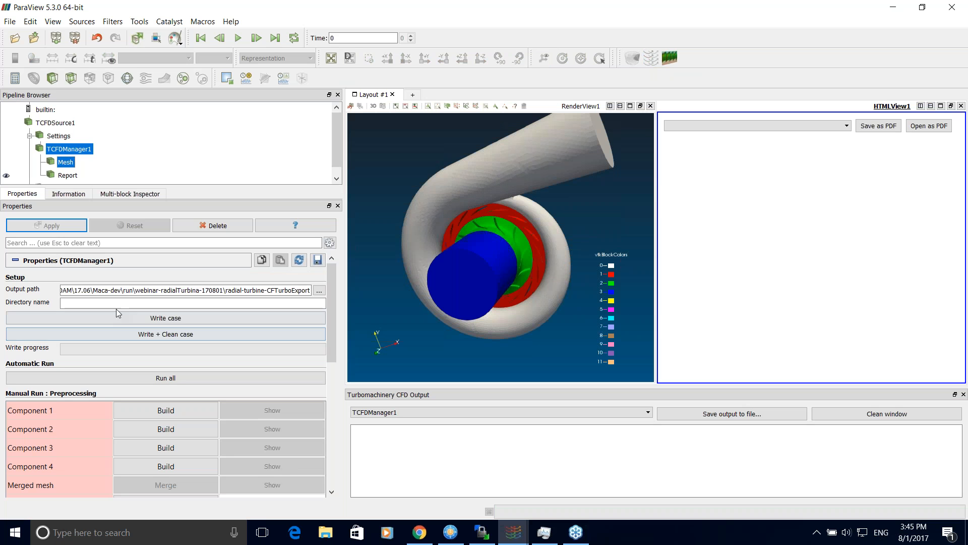
# Step: Name the case directory myCase and write the case
pyautogui.click(71, 303)
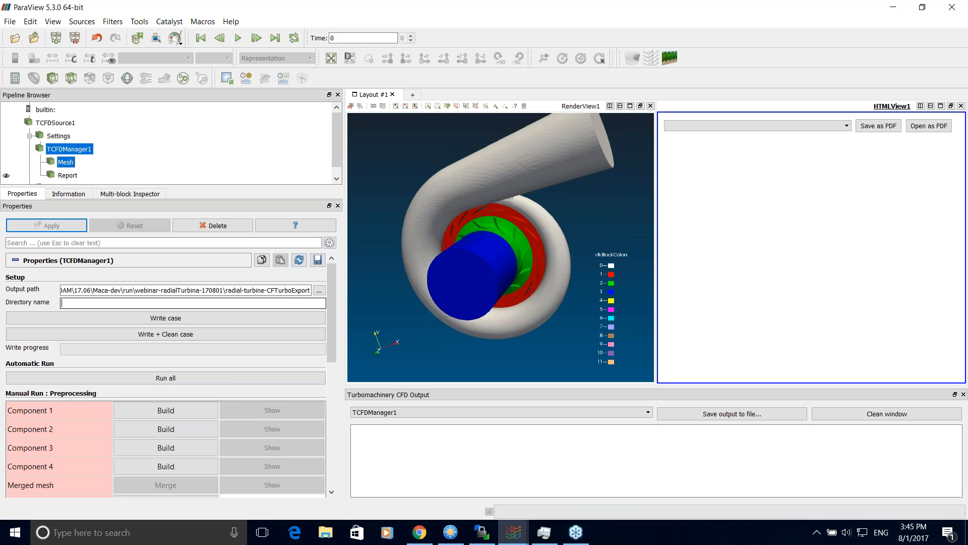
pyautogui.write('myCase')
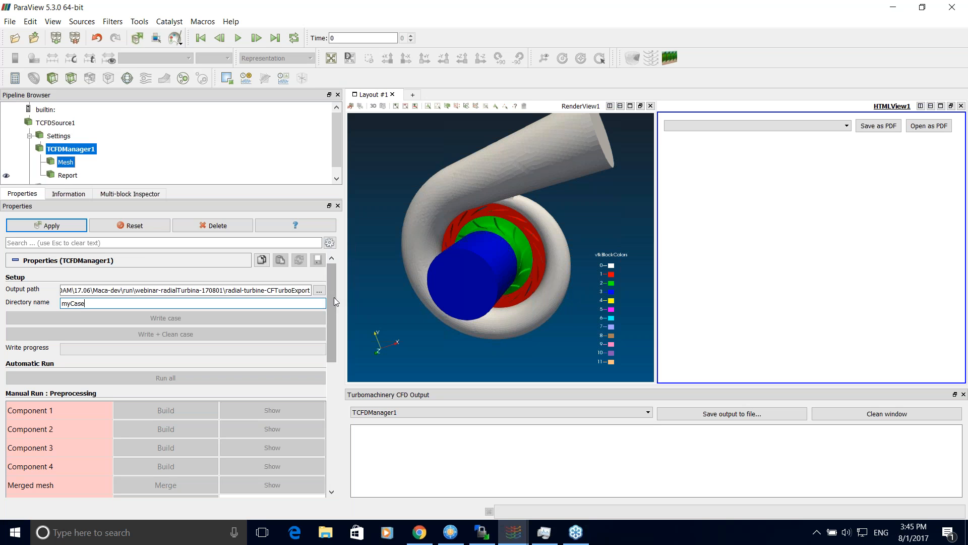
pyautogui.press('Return')
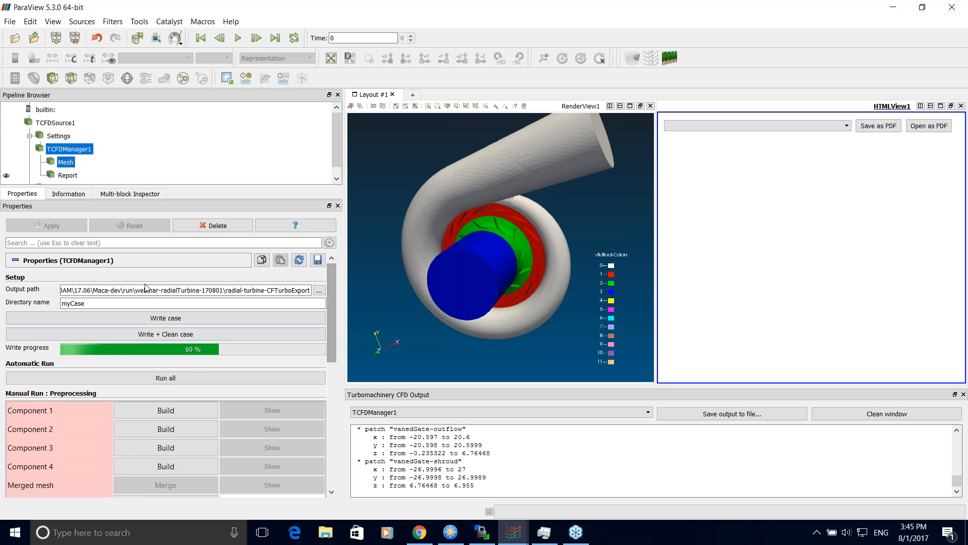
pyautogui.doubleClick(99, 302)
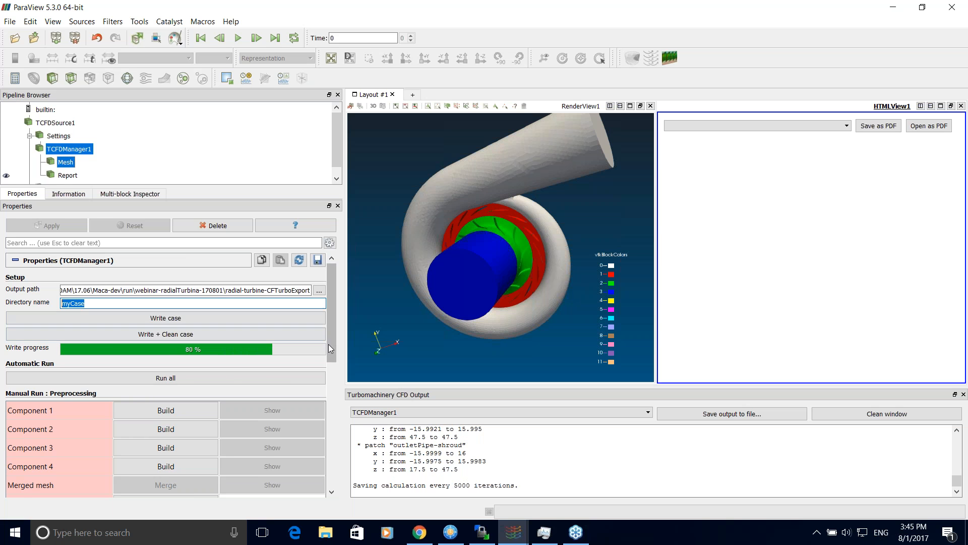
# Step: Examine the case manager's automatic run, preprocessing, processing and postprocessing controls
pyautogui.moveTo(331, 331); pyautogui.dragTo(328, 355)
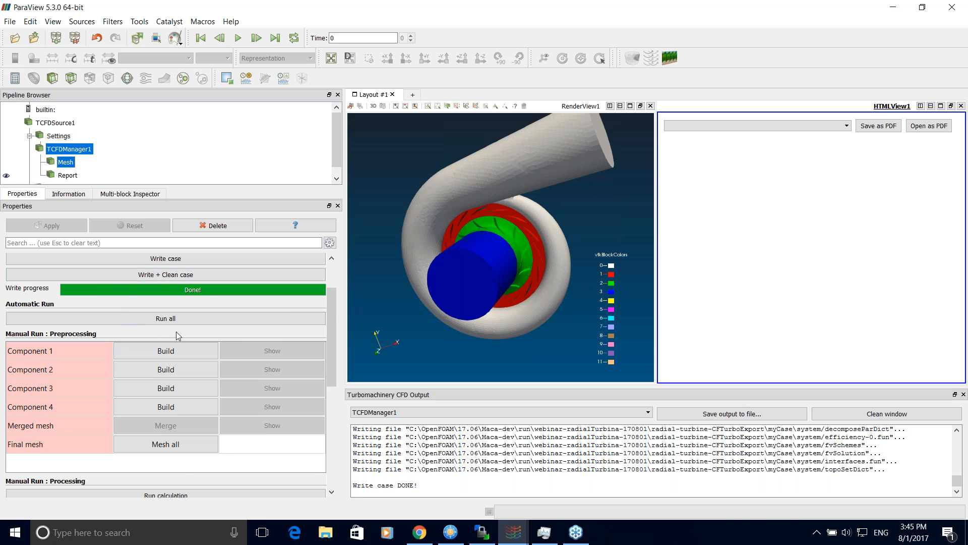
pyautogui.click(289, 318)
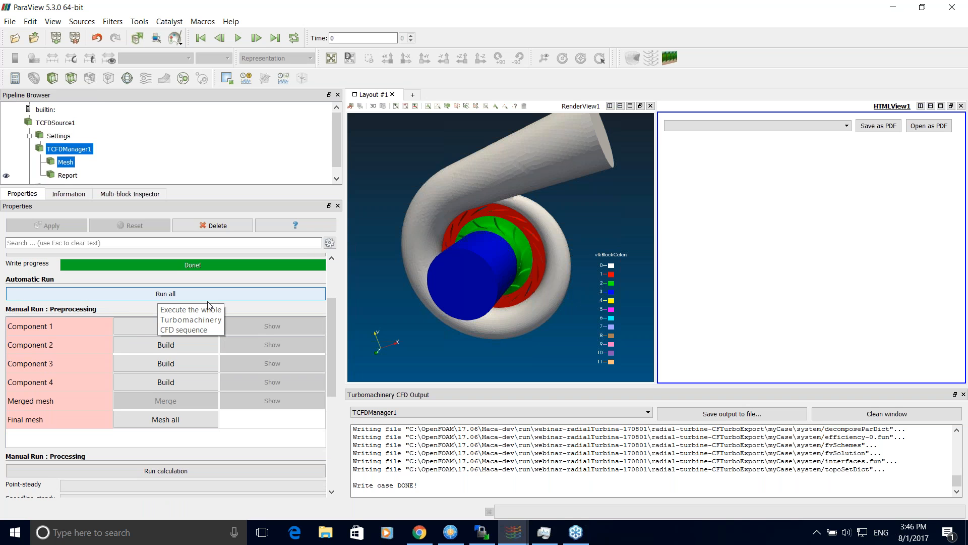
pyautogui.moveTo(333, 332); pyautogui.dragTo(332, 340)
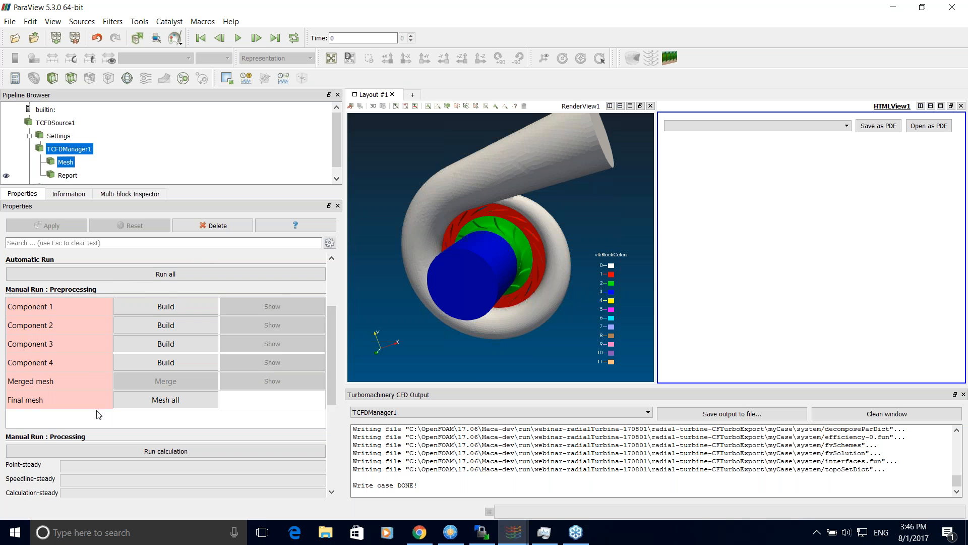
pyautogui.scroll(-3, 334, 340)
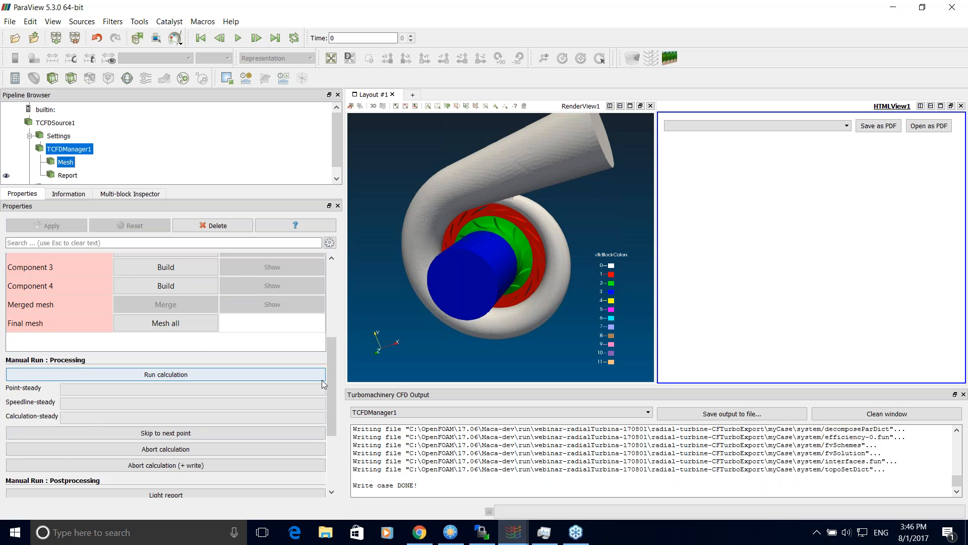
pyautogui.scroll(-3, 332, 401)
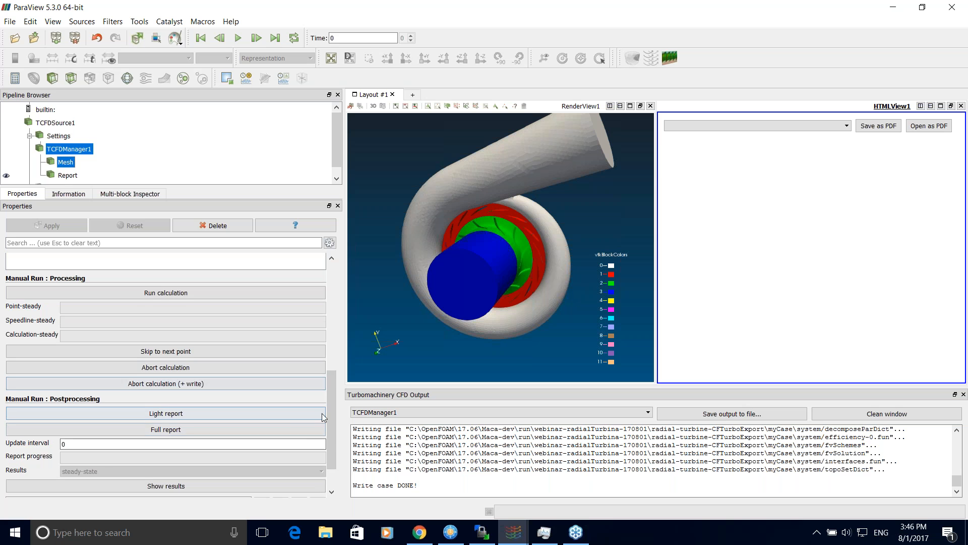
pyautogui.scroll(3, 329, 410)
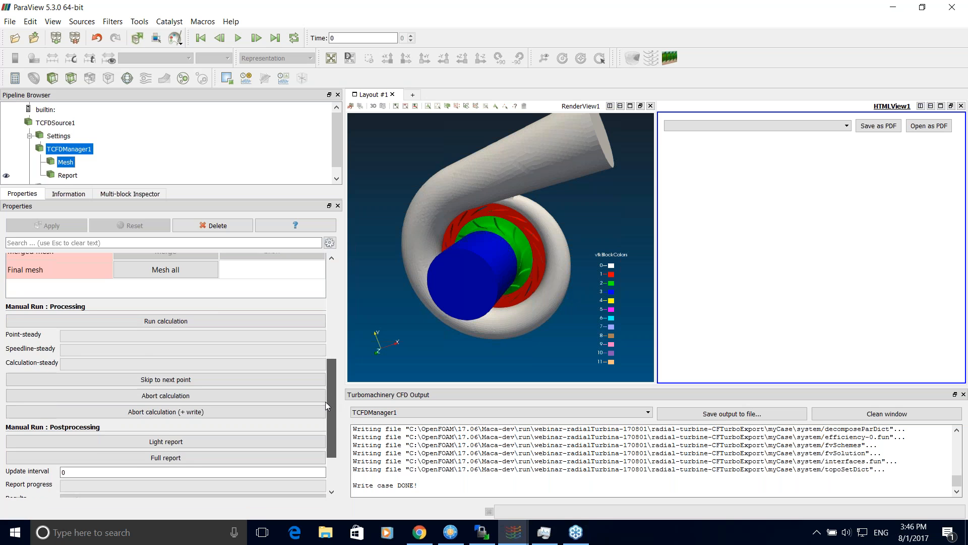
pyautogui.scroll(4, 324, 372)
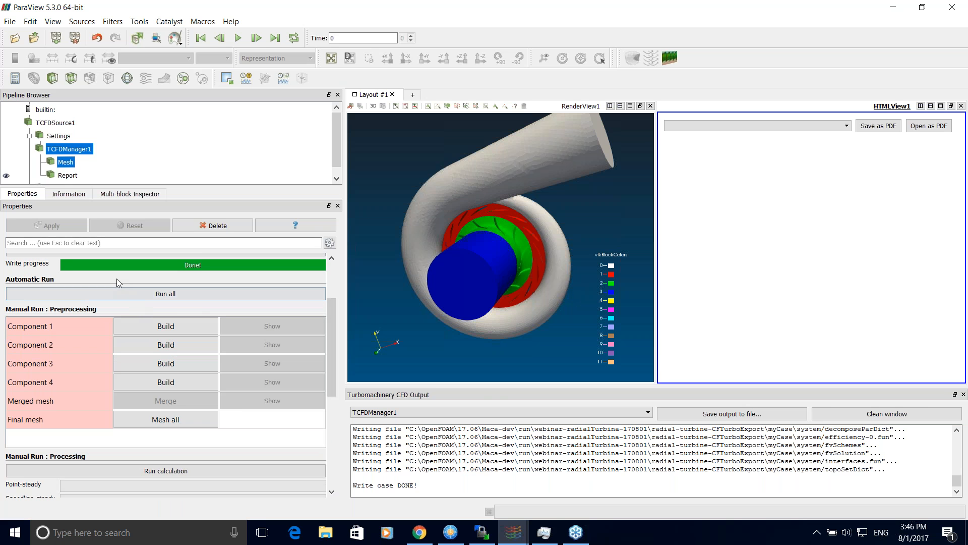
# Step: Start meshing all components of myCase and follow the meshing log
pyautogui.click(149, 417)
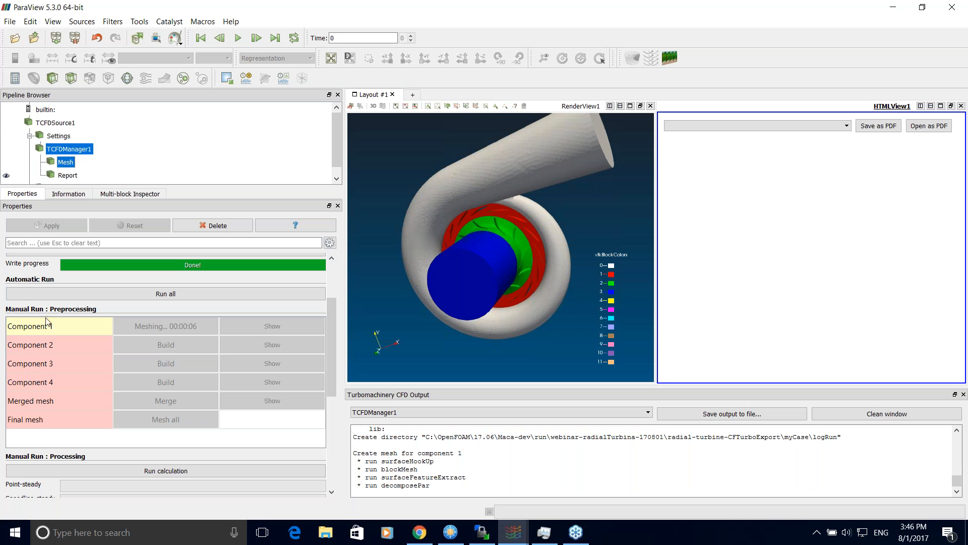
pyautogui.moveTo(372, 436); pyautogui.dragTo(495, 470)
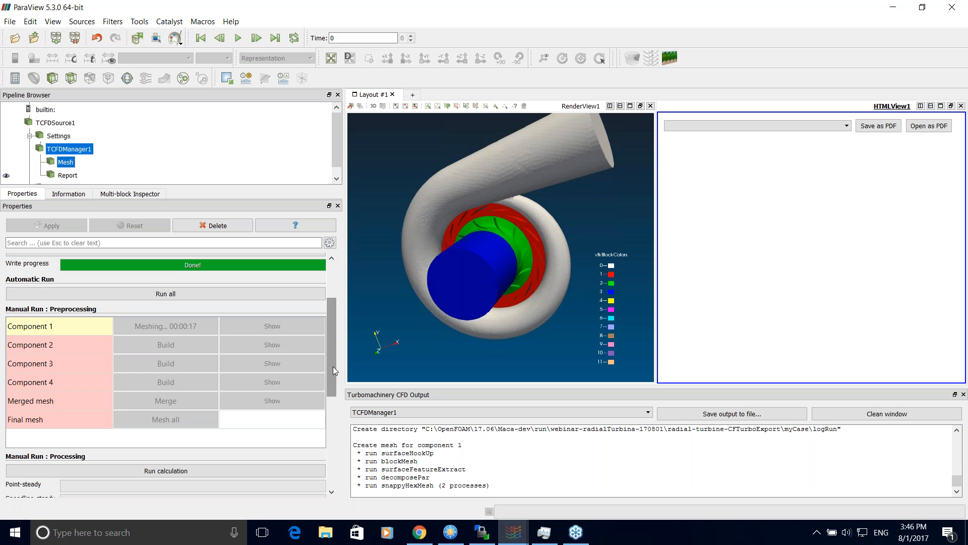
pyautogui.scroll(-1, 333, 366)
# Step: Switch to the ParaView window with the running radial-turbine.tcfd computation and examine its point, speedline and total calculation progress and report controls
pyautogui.click(513, 532)
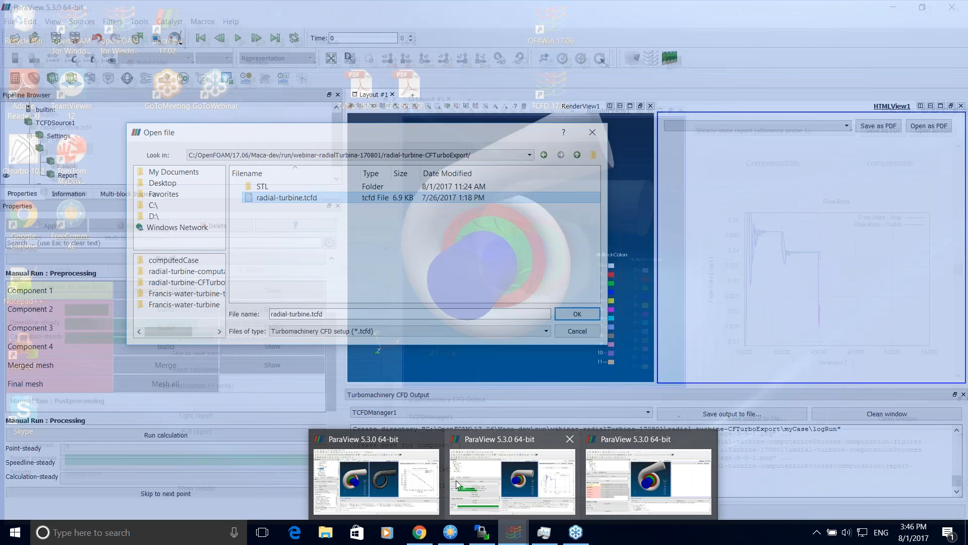
pyautogui.click(456, 481)
pyautogui.moveTo(389, 407)
pyautogui.mouseDown()
pyautogui.moveTo(389, 372)
pyautogui.moveTo(392, 399)
pyautogui.moveTo(386, 389)
pyautogui.mouseUp()
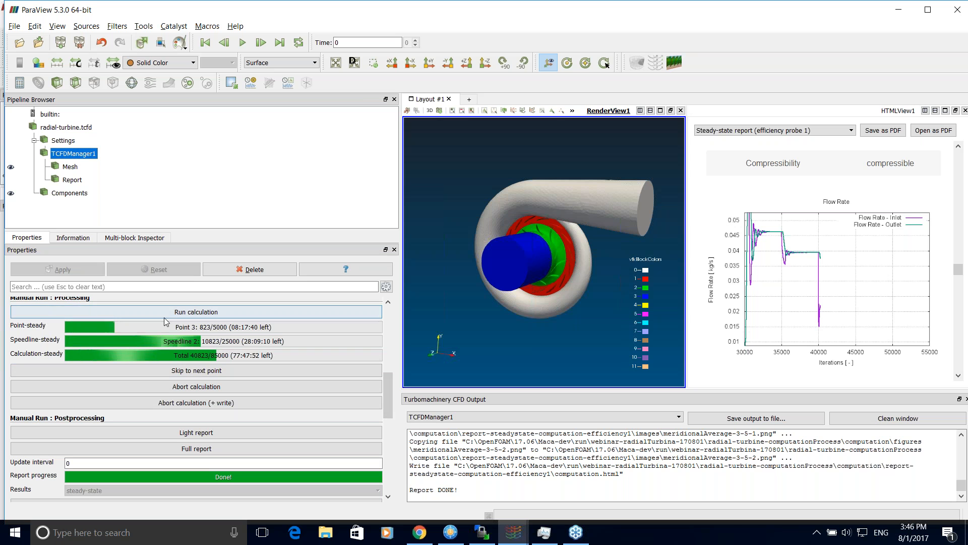
pyautogui.scroll(-1, 391, 401)
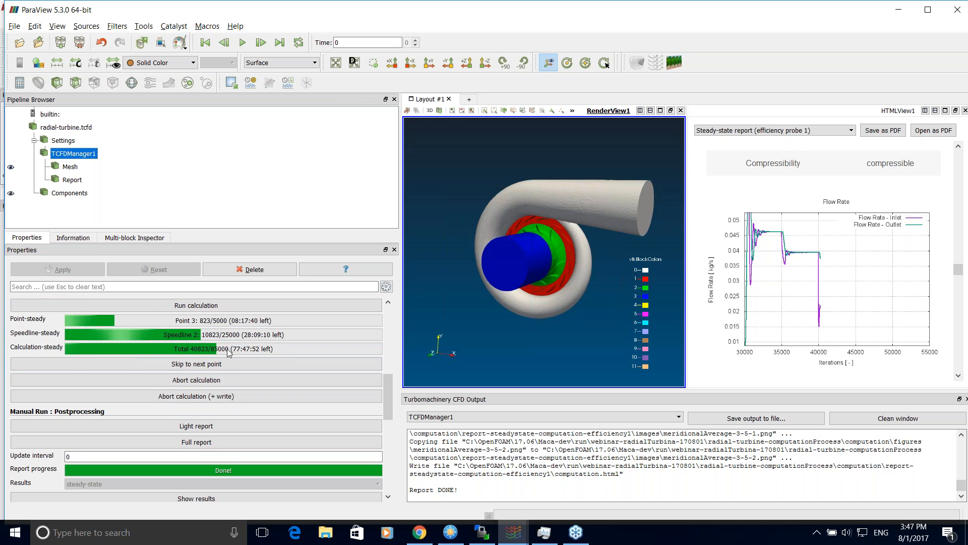
pyautogui.moveTo(390, 383); pyautogui.dragTo(389, 389)
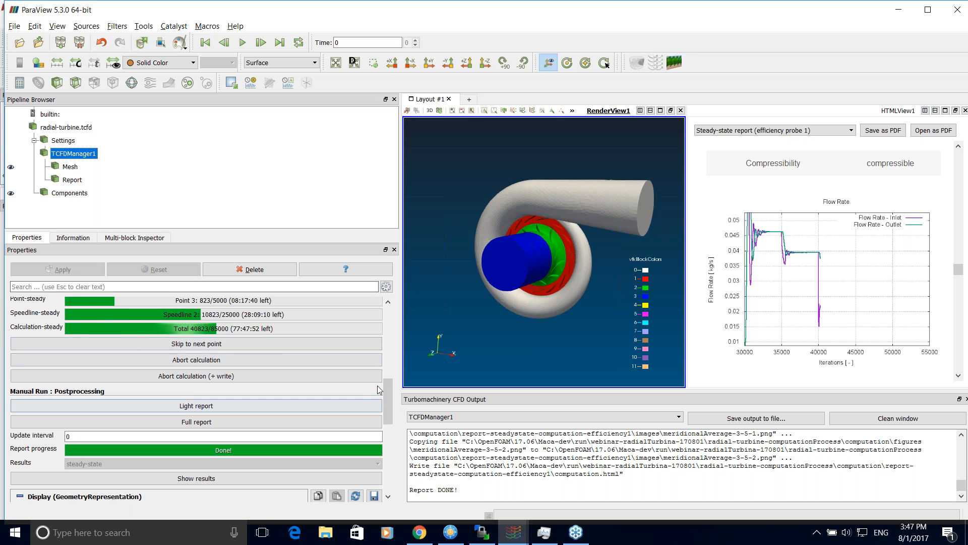
pyautogui.moveTo(386, 395)
pyautogui.mouseDown()
pyautogui.moveTo(389, 404)
pyautogui.moveTo(388, 389)
pyautogui.mouseUp()
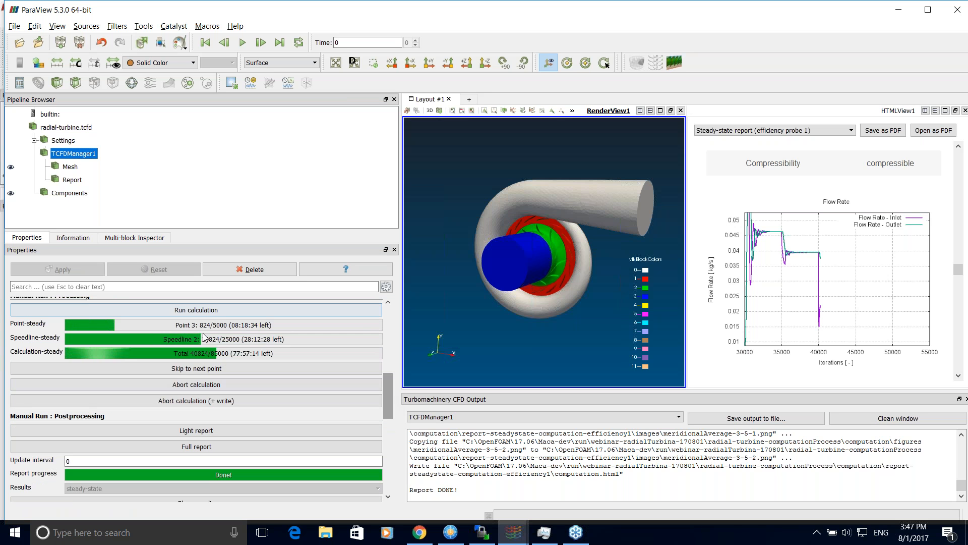
pyautogui.moveTo(389, 388); pyautogui.dragTo(391, 407)
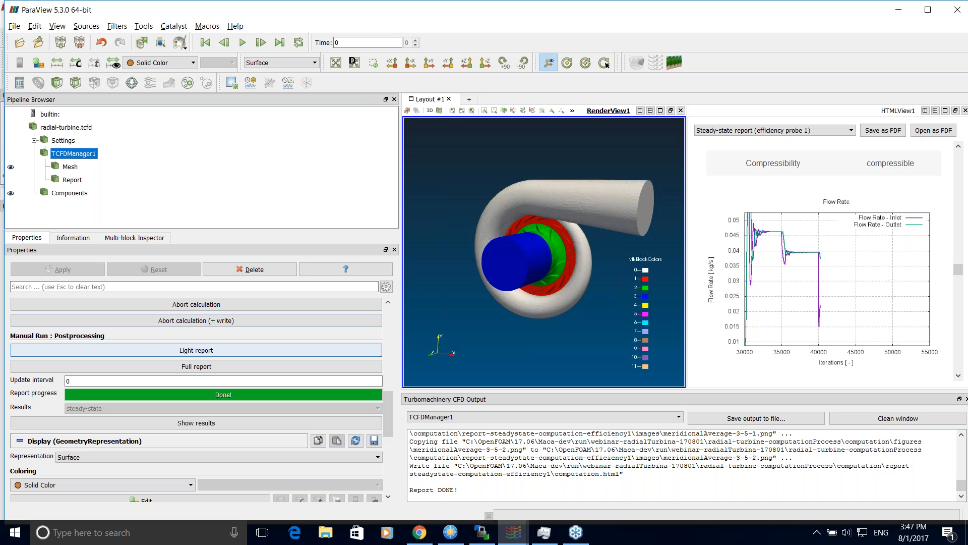
# Step: Examine the steady-state report for efficiency probe 1, including its efficiency, flow rate and residual plots and the efficiency table
pyautogui.click(961, 172)
pyautogui.click(961, 172)
pyautogui.scroll(-10, 893, 281)
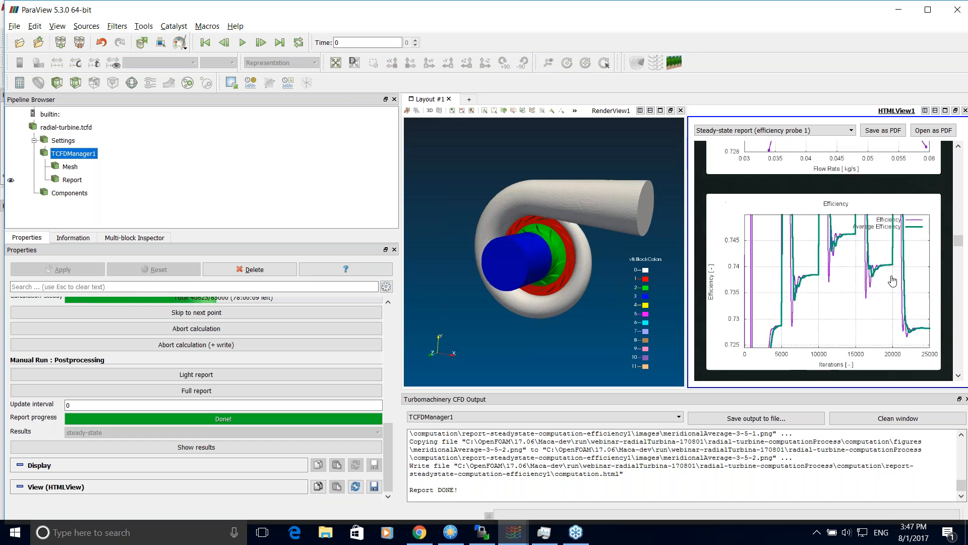
pyautogui.scroll(-8, 832, 236)
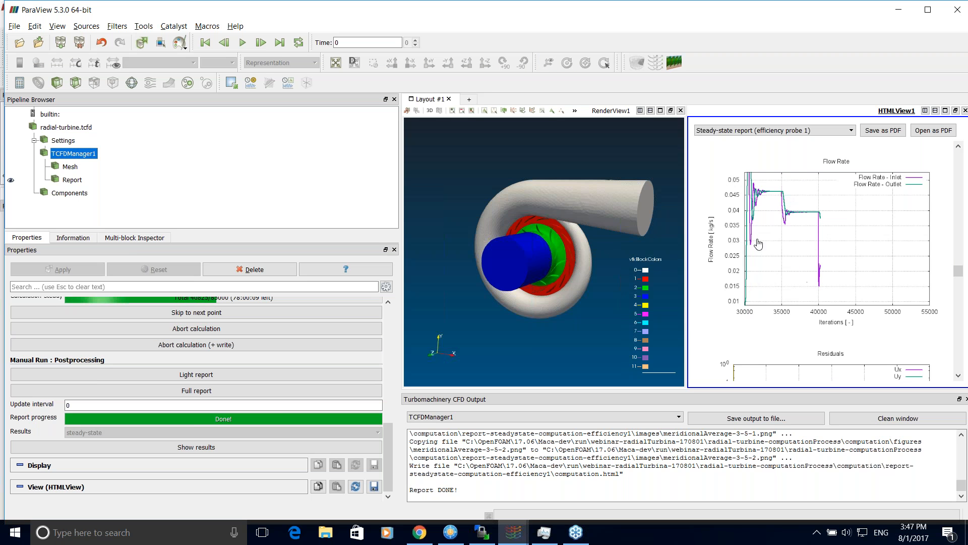
pyautogui.scroll(-4, 807, 216)
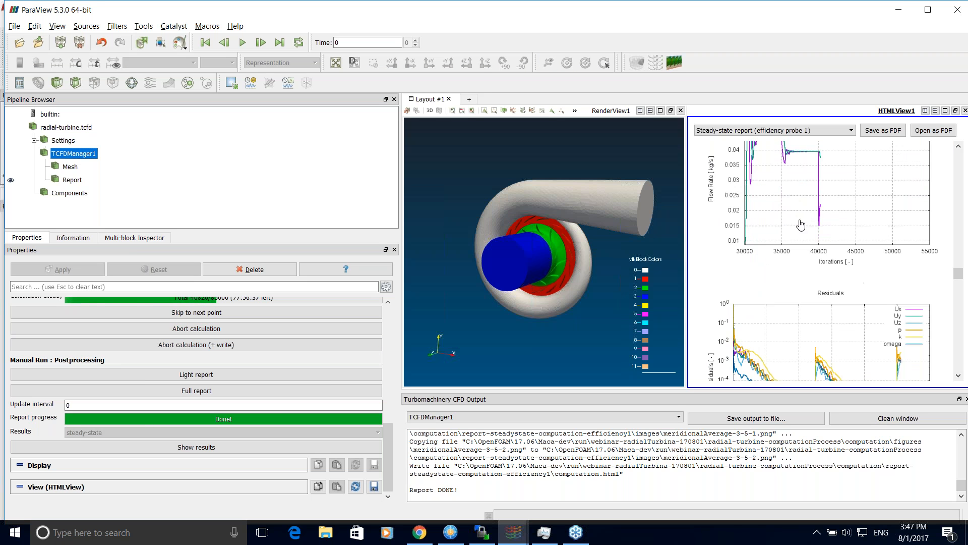
pyautogui.scroll(-5, 830, 248)
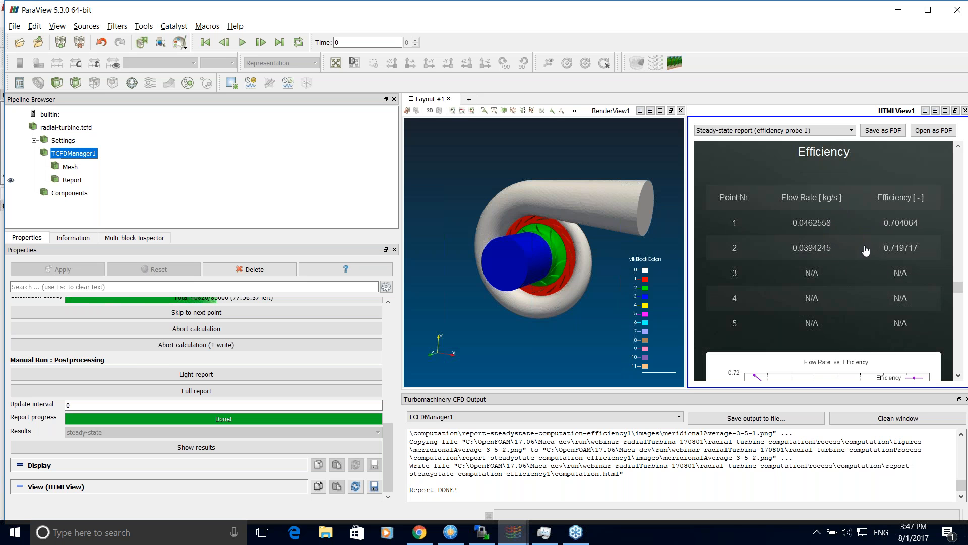
pyautogui.scroll(-3, 837, 261)
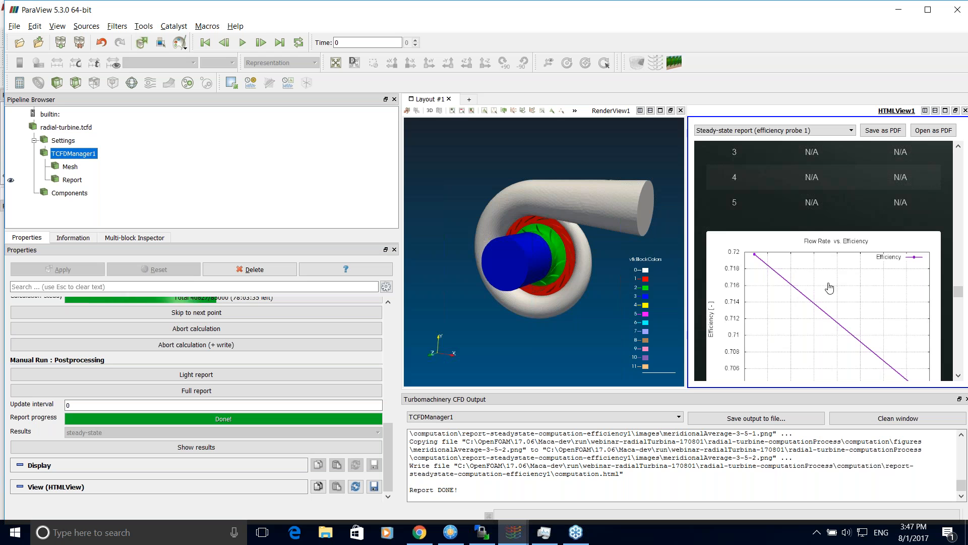
pyautogui.scroll(2, 793, 259)
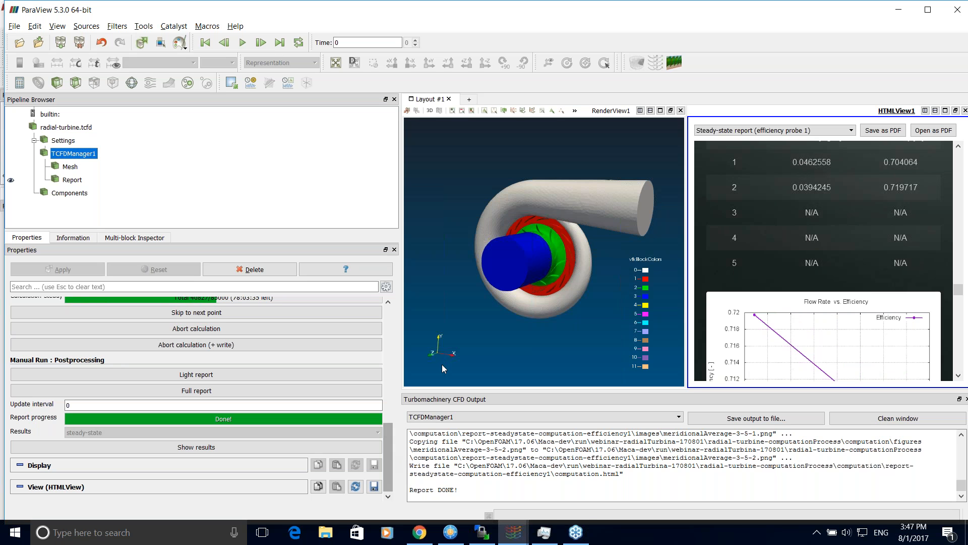
# Step: Switch to the ParaView window with the finished computedCase and select its TCFDManager1 in the pipeline
pyautogui.click(518, 531)
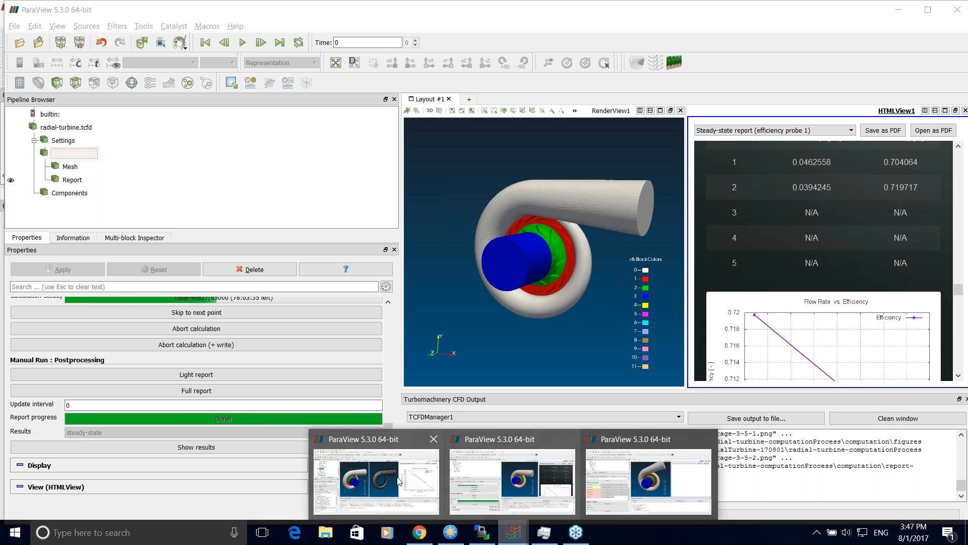
pyautogui.click(330, 499)
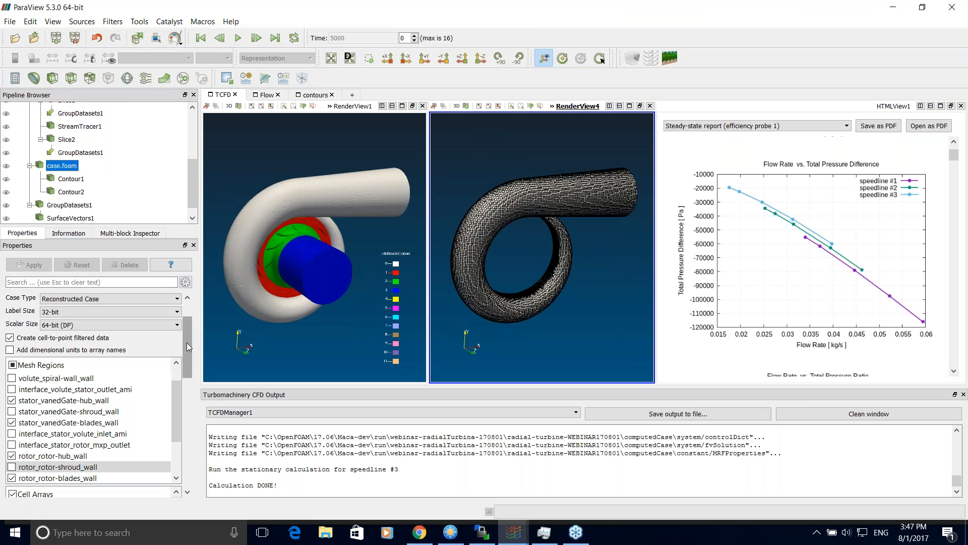
pyautogui.scroll(-1, 192, 355)
pyautogui.scroll(3, 191, 355)
pyautogui.scroll(5, 189, 185)
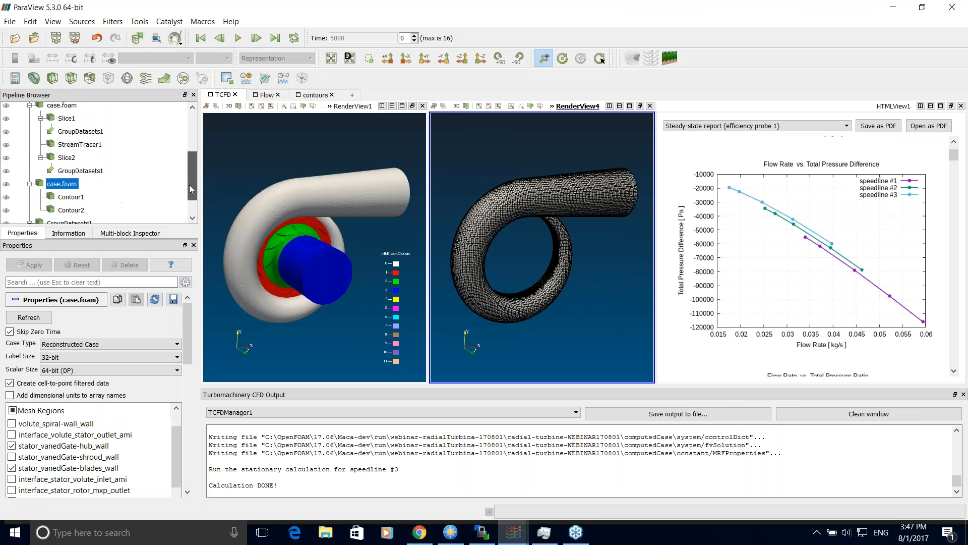
pyautogui.click(94, 149)
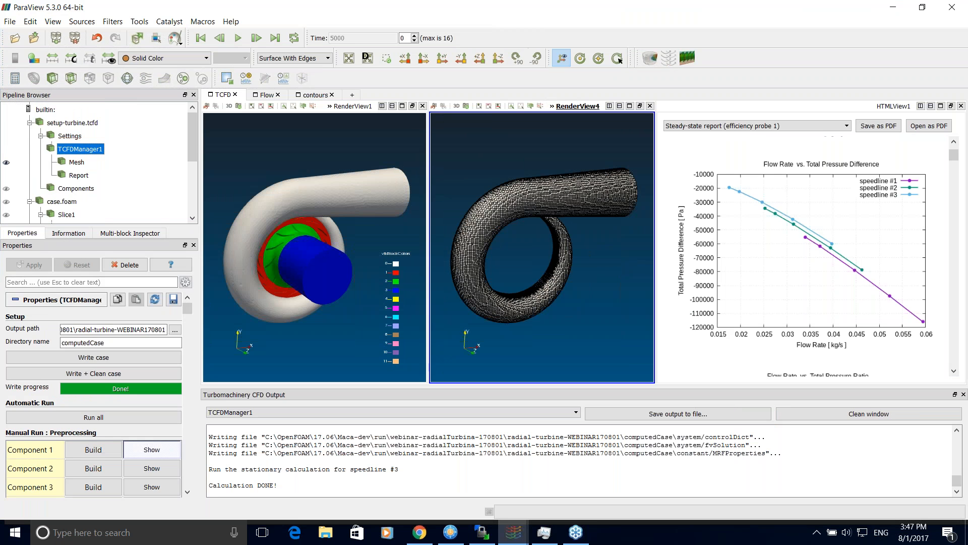
# Step: Examine computedCase's processing and component mesh controls, and view the turbine geometry and volute mesh from the inlet side
pyautogui.scroll(-8, 191, 325)
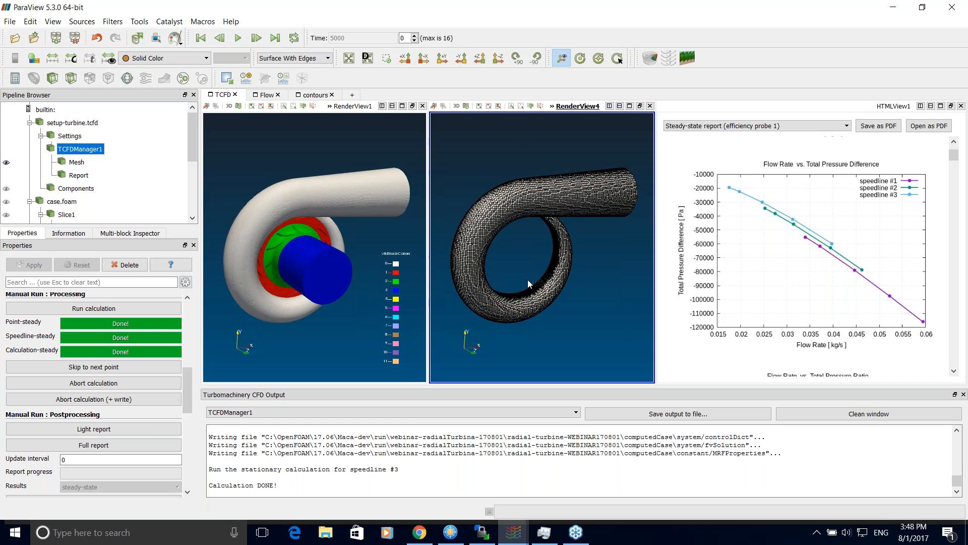
pyautogui.scroll(5, 187, 373)
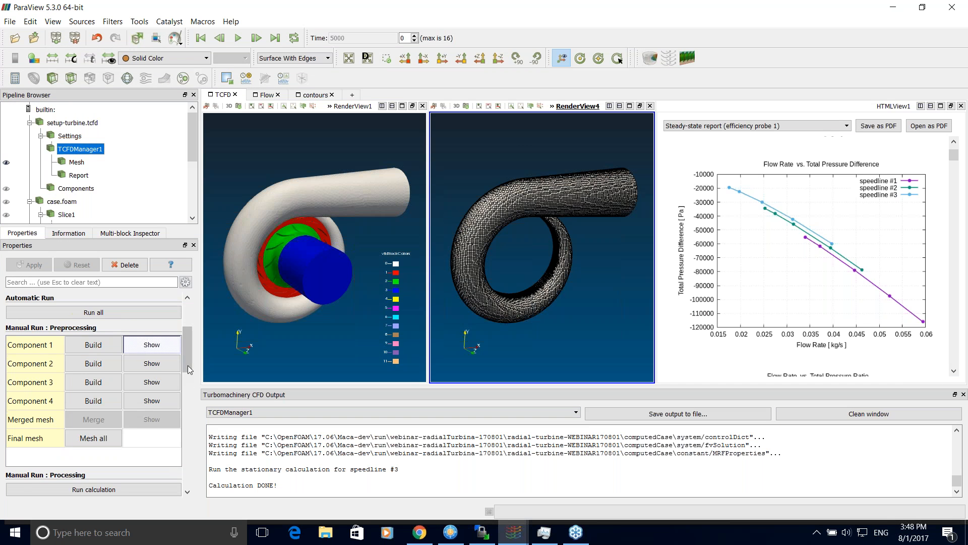
pyautogui.moveTo(543, 240); pyautogui.dragTo(468, 219)
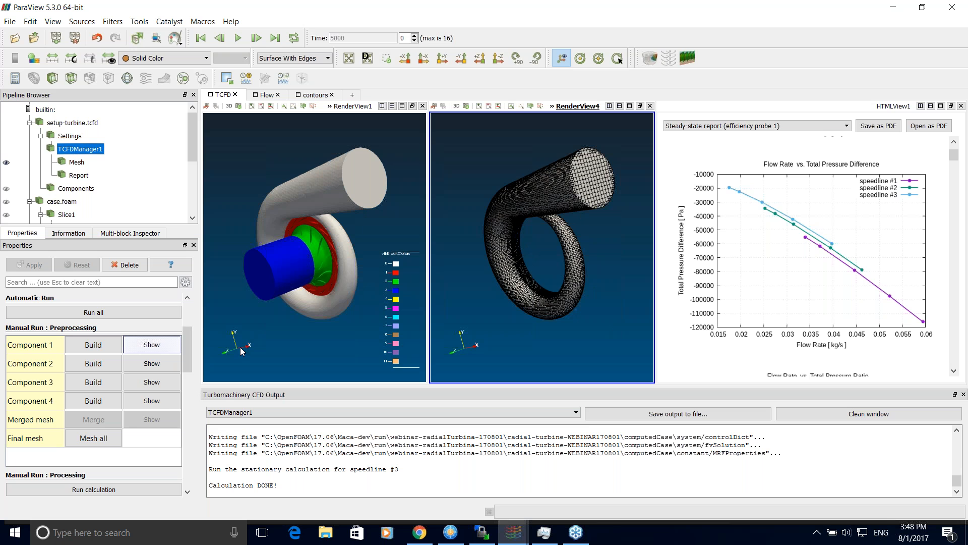
# Step: Return to the opening page of the steady-state report for efficiency probe 1 and view its speedline links
pyautogui.click(960, 202)
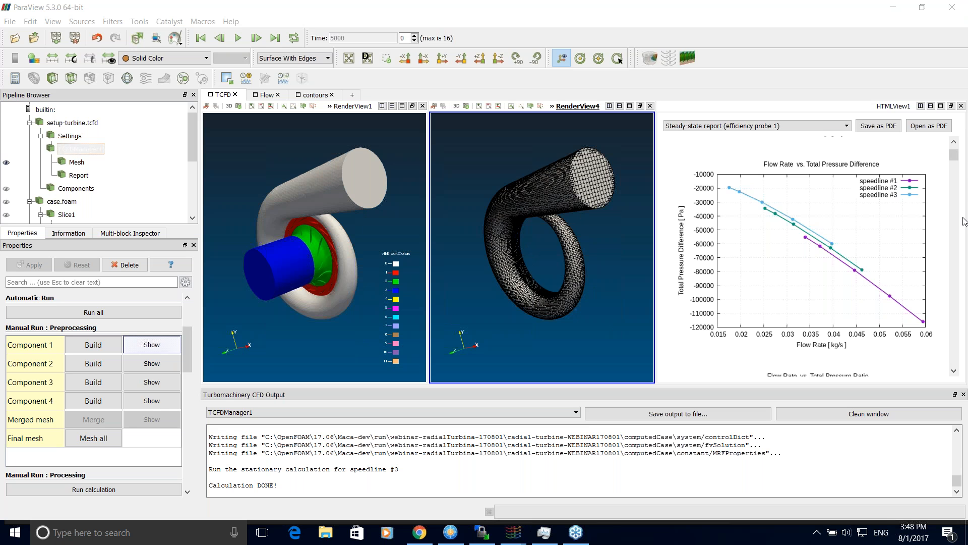
pyautogui.click(953, 160)
pyautogui.moveTo(953, 158); pyautogui.dragTo(950, 144)
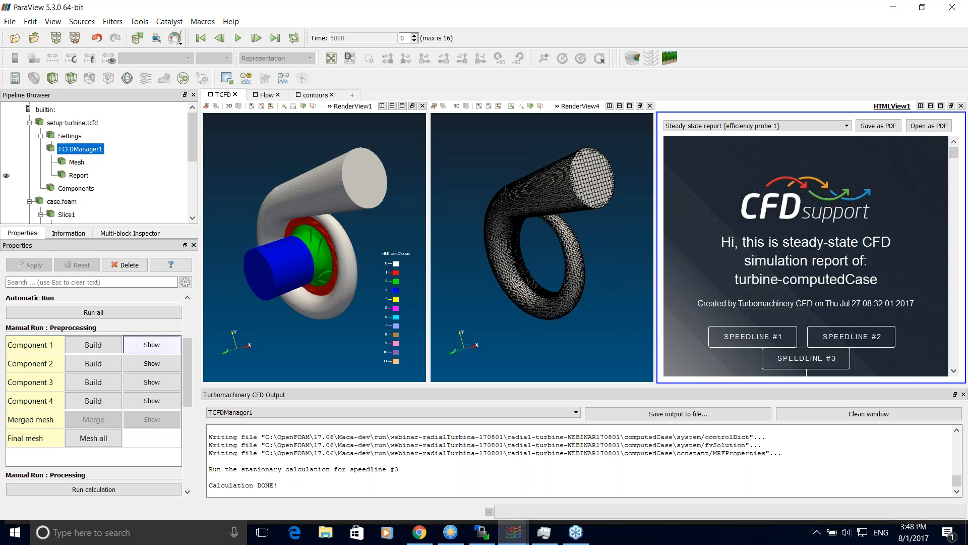
pyautogui.scroll(-1, 806, 256)
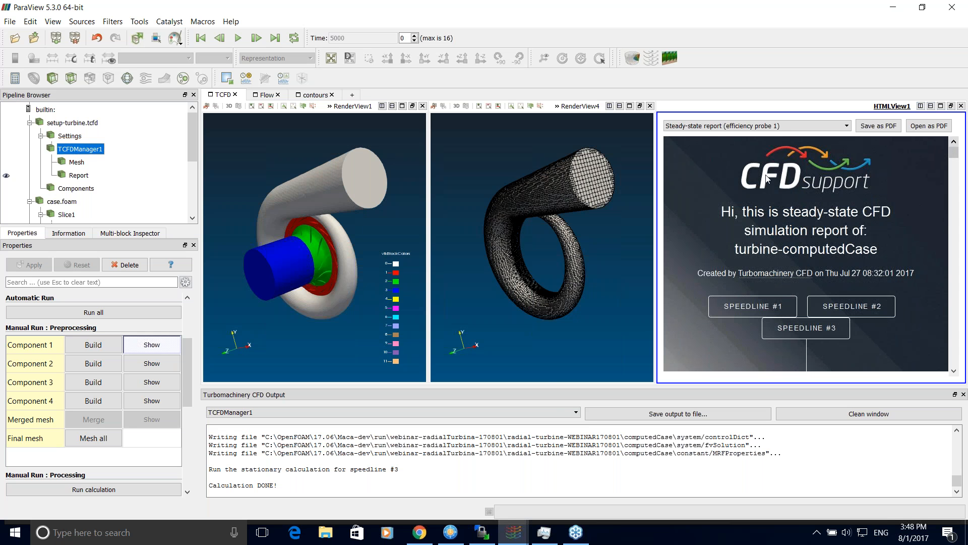
# Step: Switch to FreeCommander and open the computedCase folder inside radial-turbine-WEBINAR170801
pyautogui.click(440, 541)
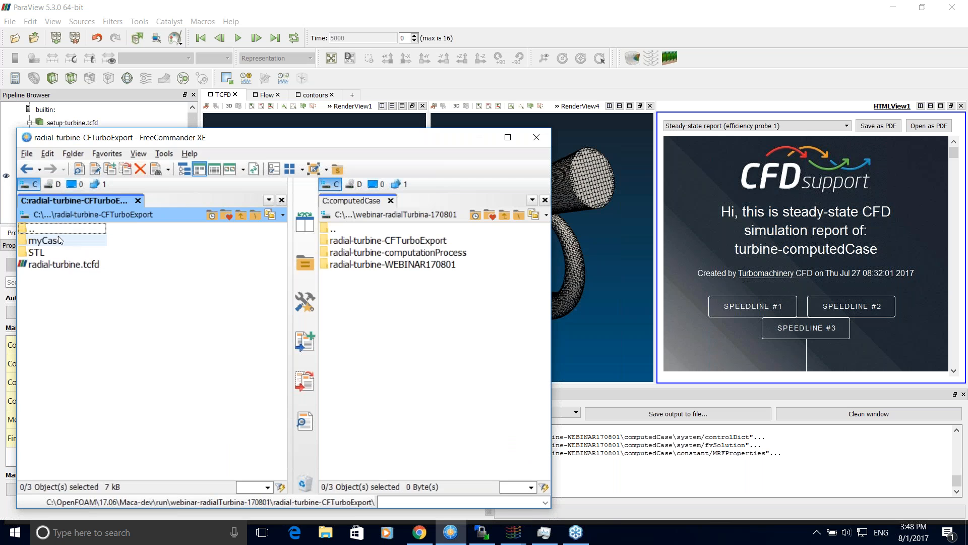
pyautogui.doubleClick(56, 240)
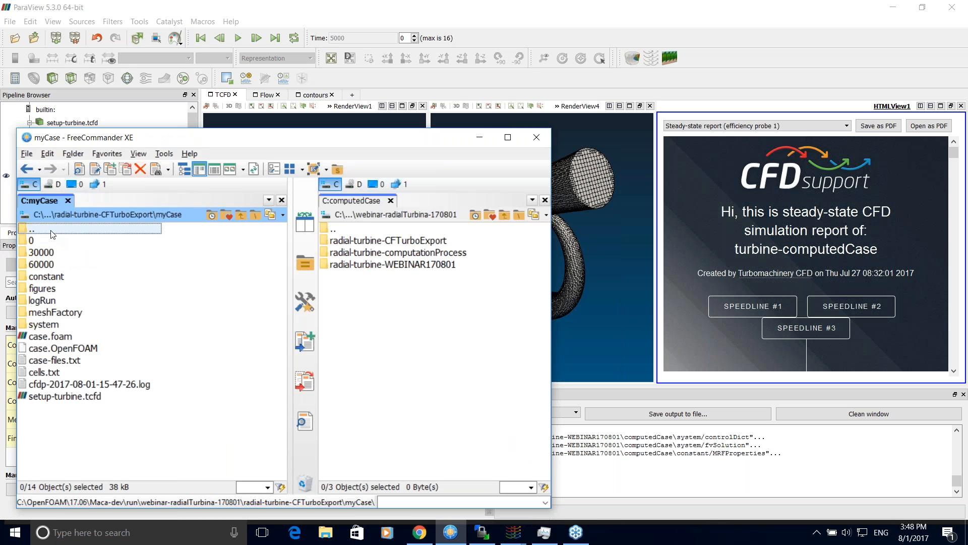
pyautogui.doubleClick(52, 232)
pyautogui.doubleClick(49, 231)
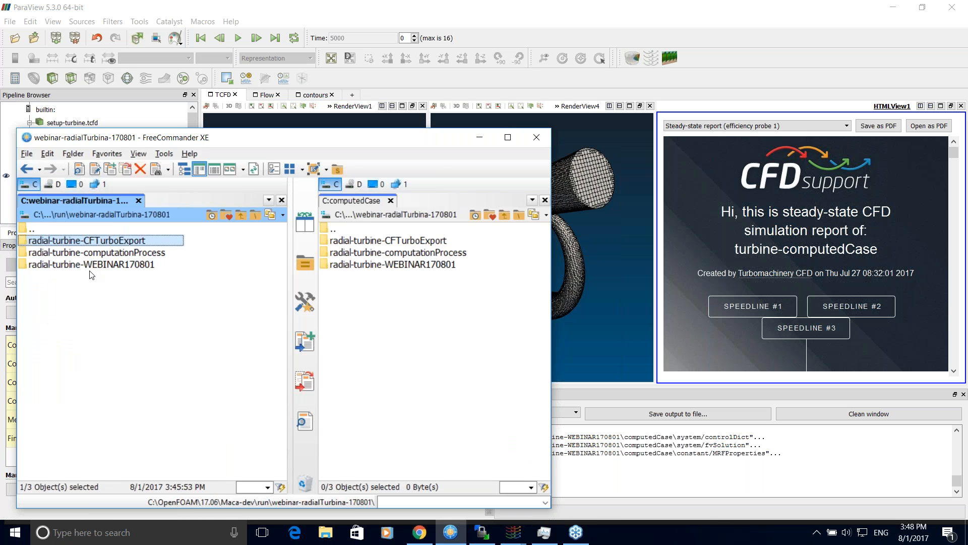
pyautogui.doubleClick(83, 265)
pyautogui.doubleClick(55, 241)
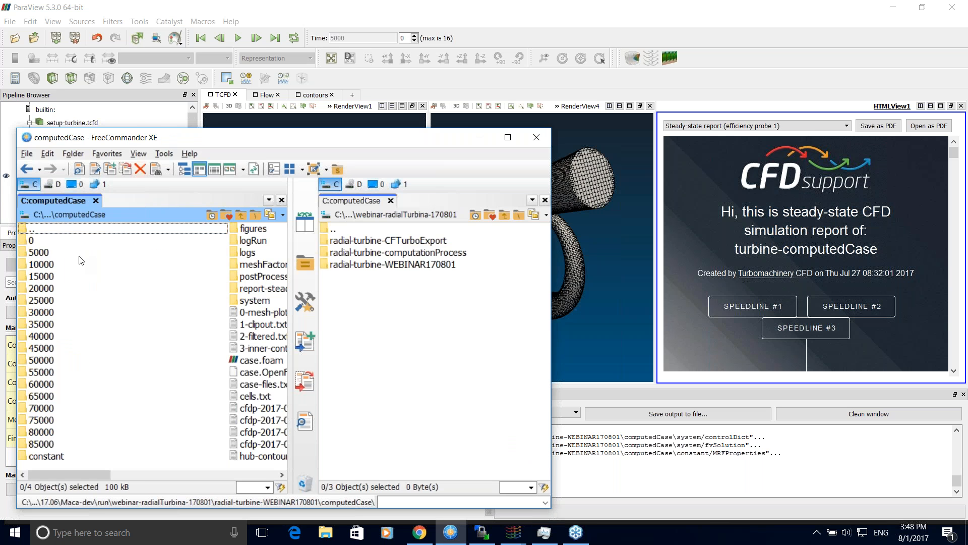
# Step: Open the computedCase.html report from the report-steadystate-computedCase-efficiency1 folder in the Edge browser
pyautogui.scroll(-1, 97, 371)
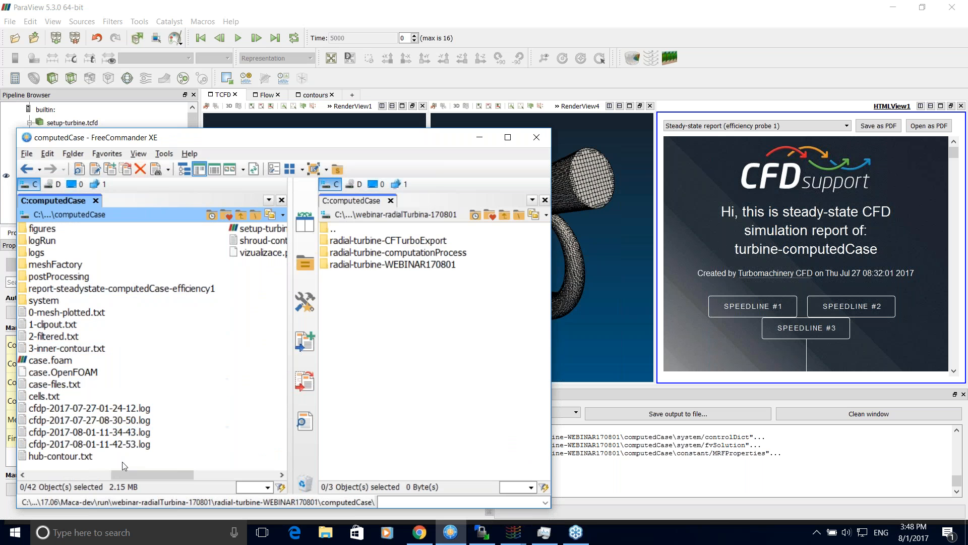
pyautogui.doubleClick(62, 293)
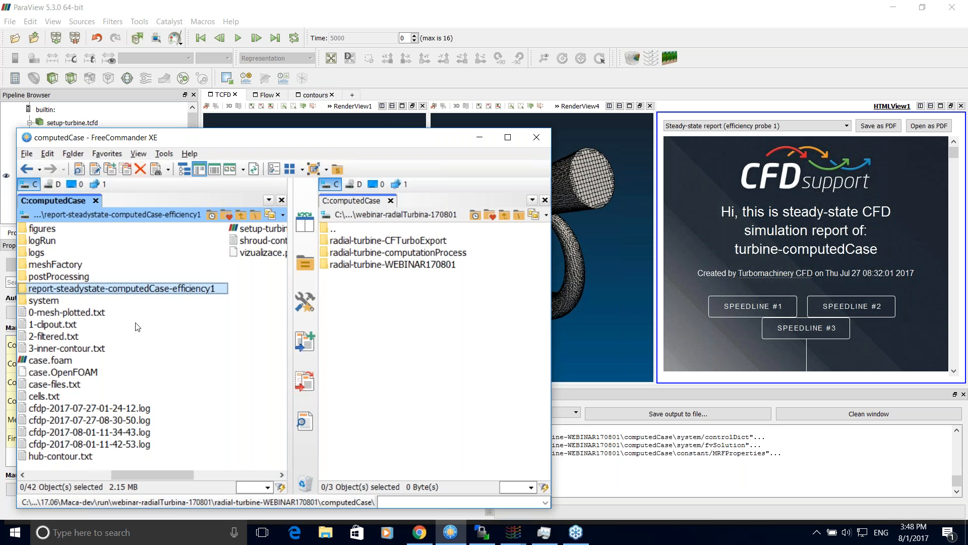
pyautogui.click(51, 267)
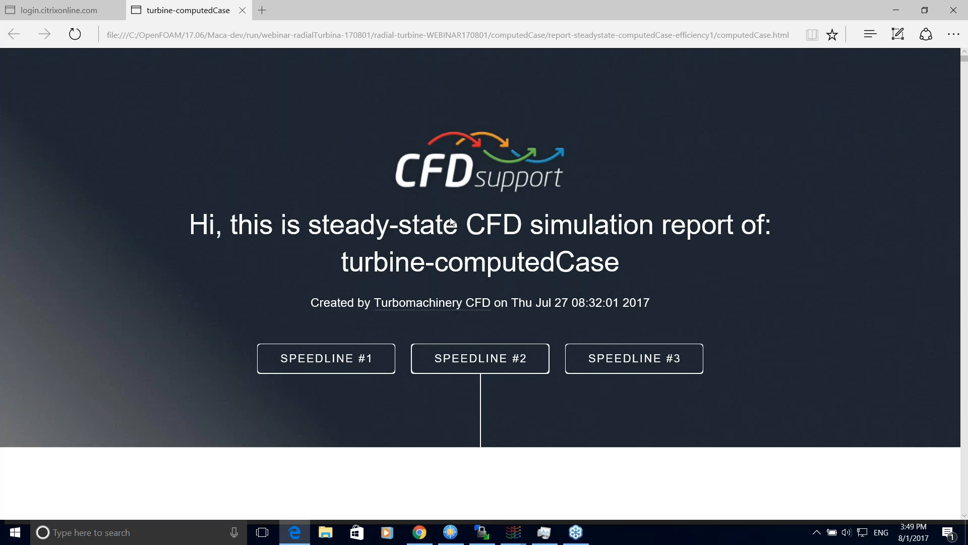
# Step: Examine the report's overview plots of flow rate versus efficiency, total pressure difference and total pressure ratio for the three speedlines
pyautogui.scroll(-2, 360, 238)
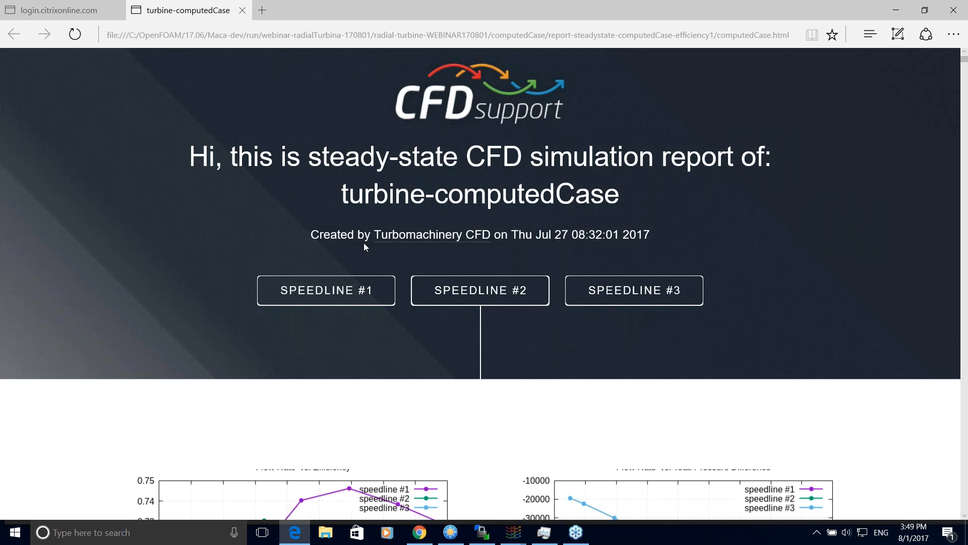
pyautogui.scroll(2, 448, 244)
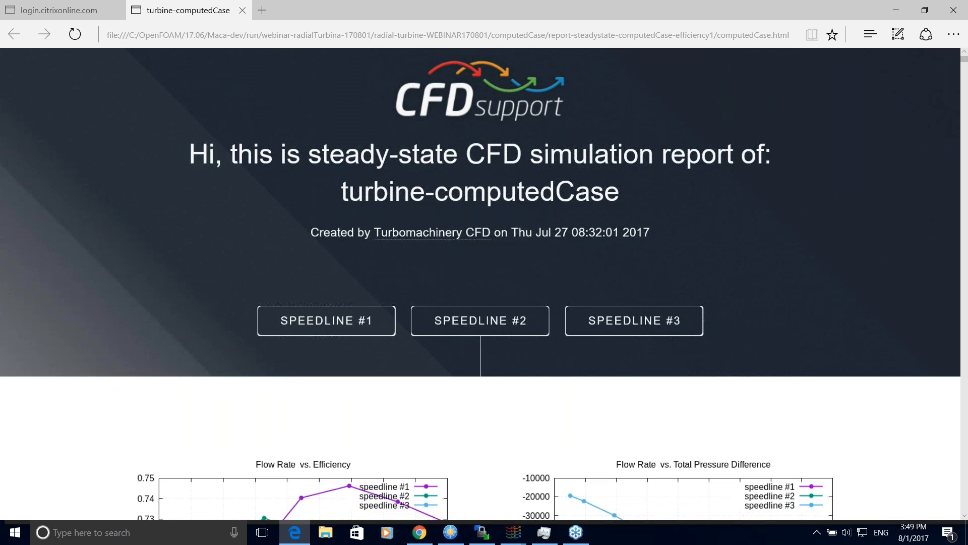
pyautogui.scroll(-7, 422, 303)
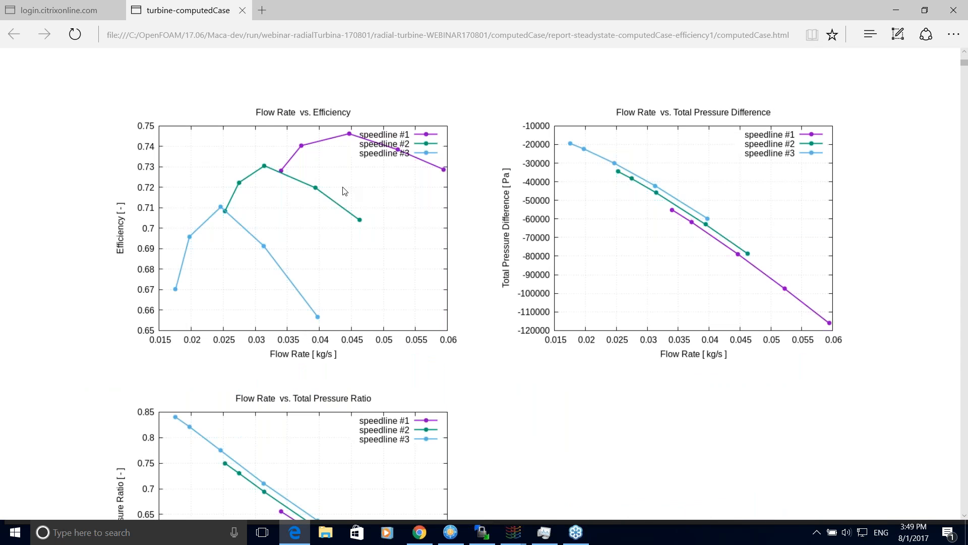
pyautogui.scroll(-1, 362, 296)
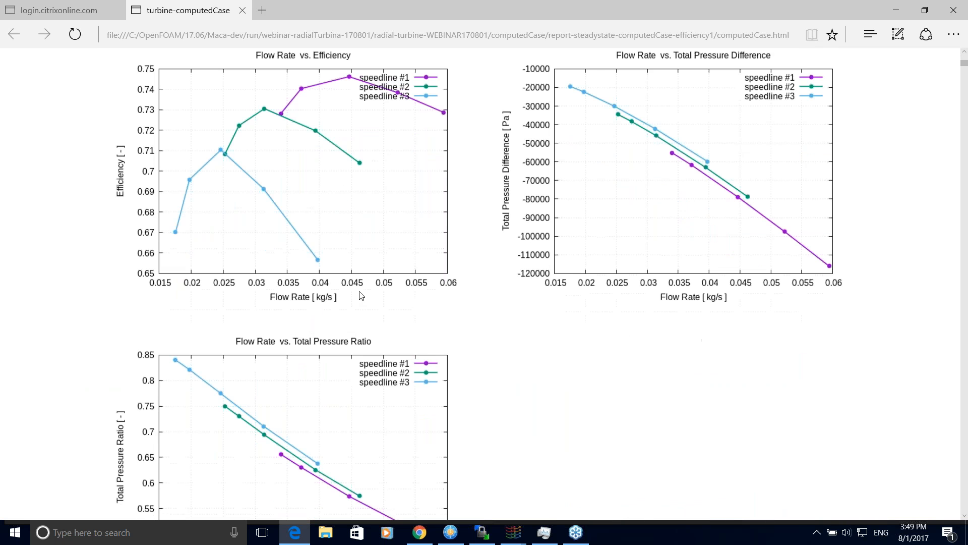
pyautogui.scroll(-1, 245, 194)
pyautogui.scroll(1, 322, 220)
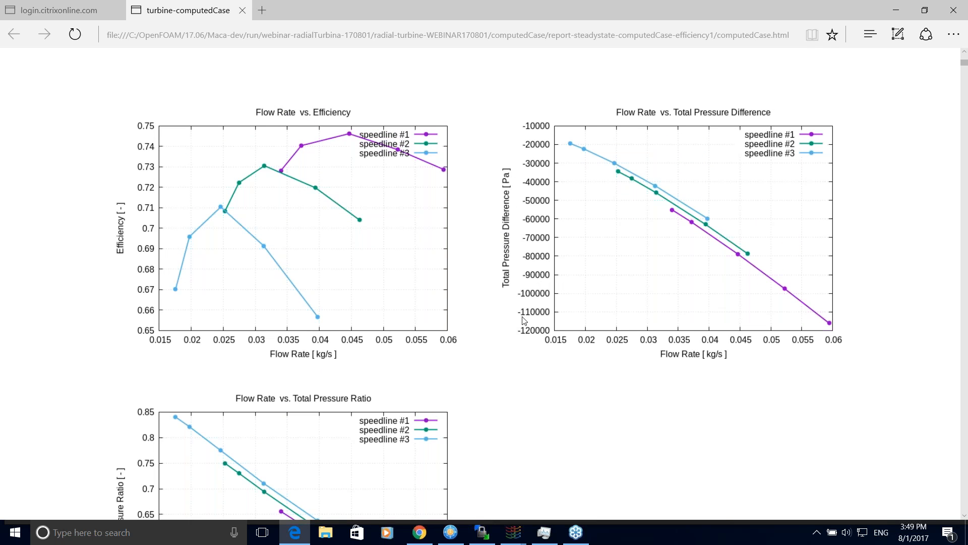
pyautogui.scroll(-1, 679, 316)
# Step: Examine the Simulation Stats of Speedline #1, including the mesh size, average y+ and wall-clock time, with the flow rate and residual plots
pyautogui.scroll(-8, 678, 316)
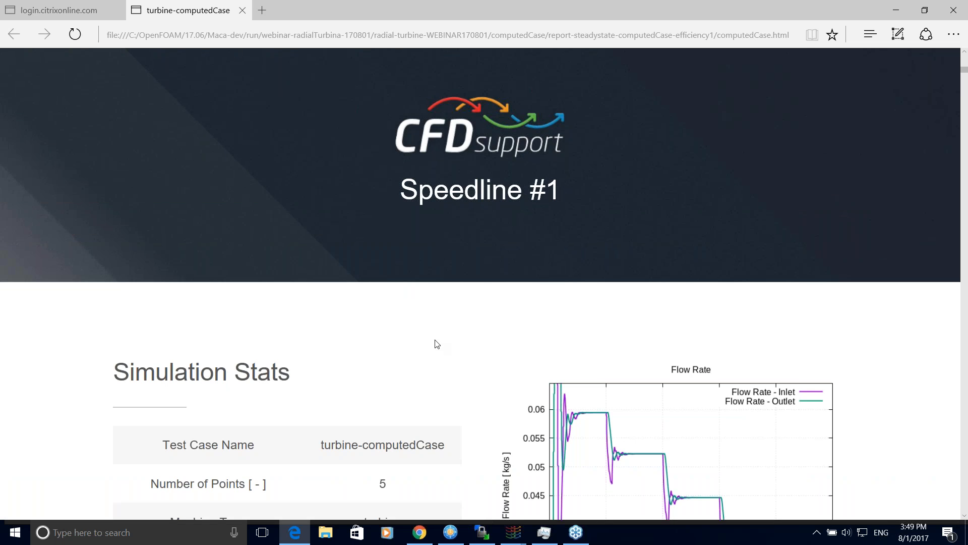
pyautogui.scroll(-2, 466, 229)
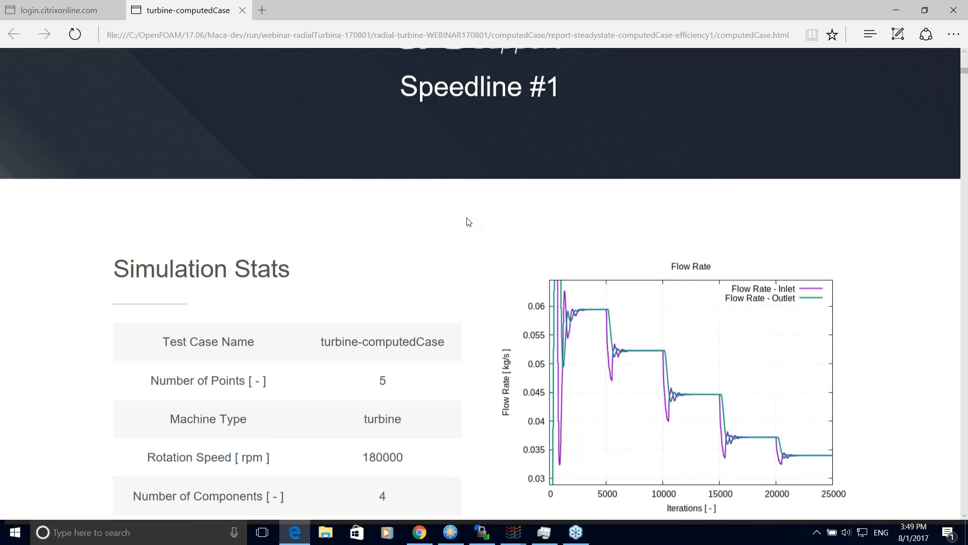
pyautogui.scroll(-1, 320, 305)
pyautogui.scroll(-1, 334, 314)
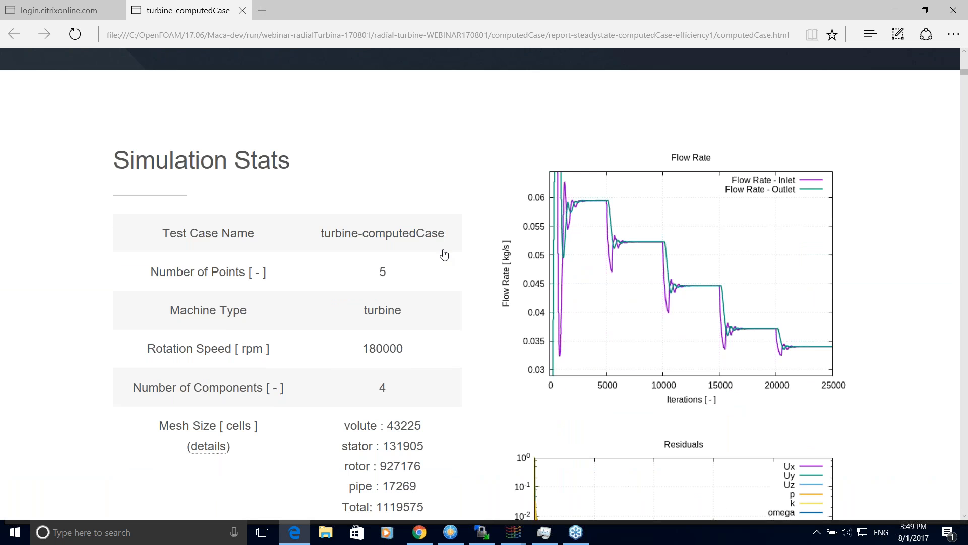
pyautogui.scroll(-1, 334, 209)
pyautogui.scroll(-2, 285, 231)
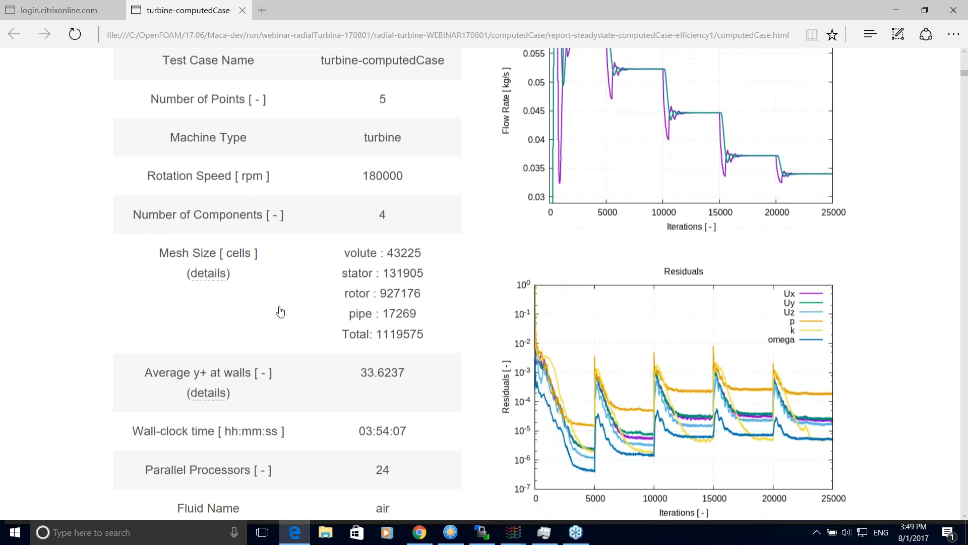
pyautogui.scroll(-2, 212, 167)
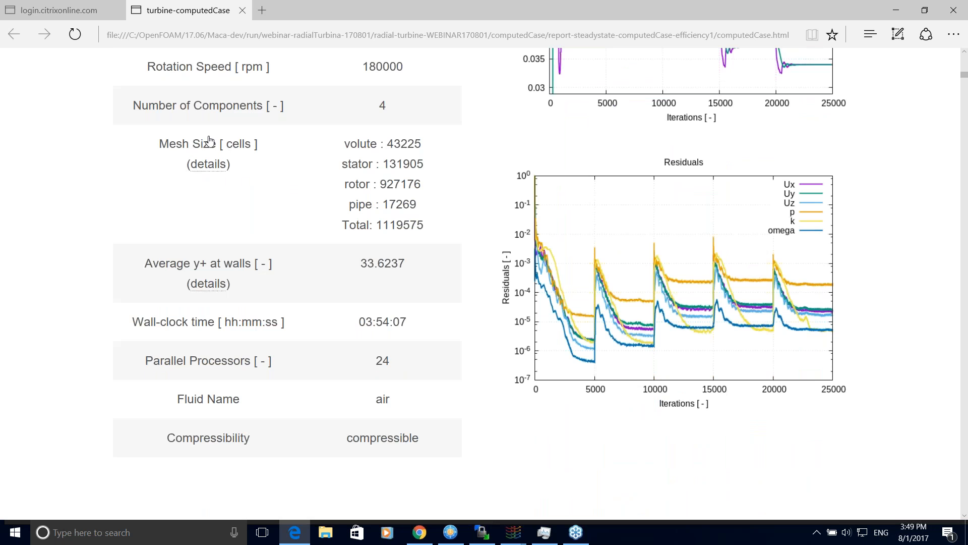
pyautogui.scroll(-1, 242, 237)
pyautogui.scroll(-2, 252, 257)
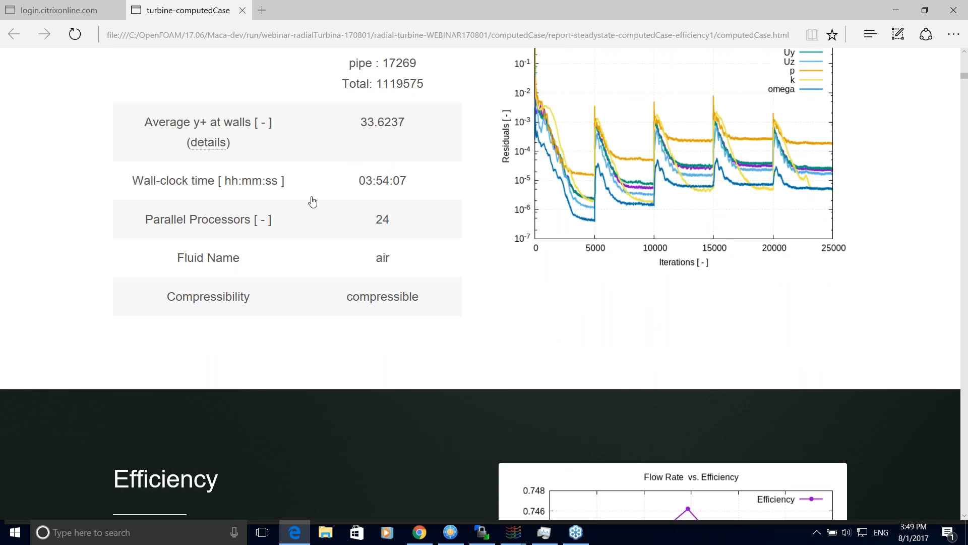
pyautogui.scroll(-1, 313, 202)
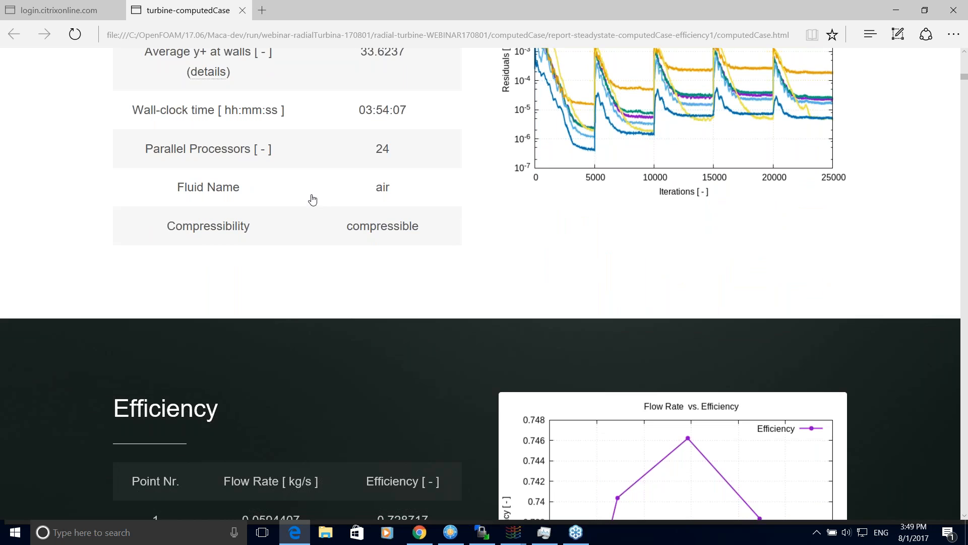
# Step: Examine Speedline #1's Efficiency section, covering the table of points, the flow rate versus efficiency plot and the efficiency convergence plot
pyautogui.scroll(-2, 304, 167)
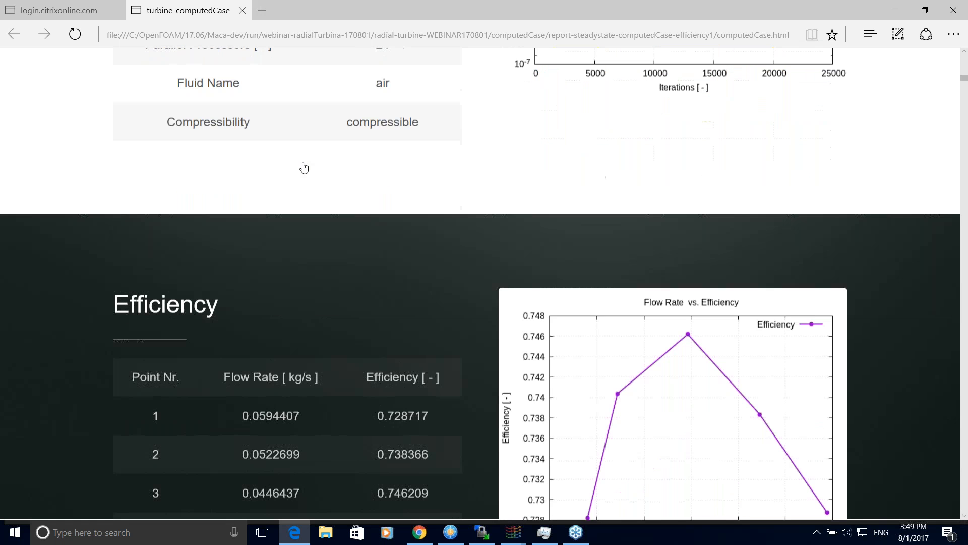
pyautogui.scroll(-3, 304, 168)
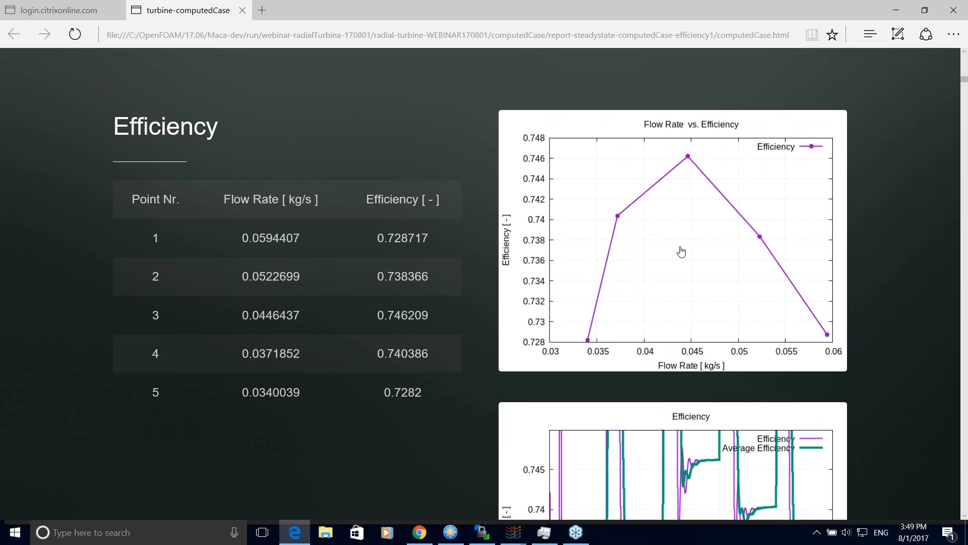
pyautogui.scroll(-1, 659, 249)
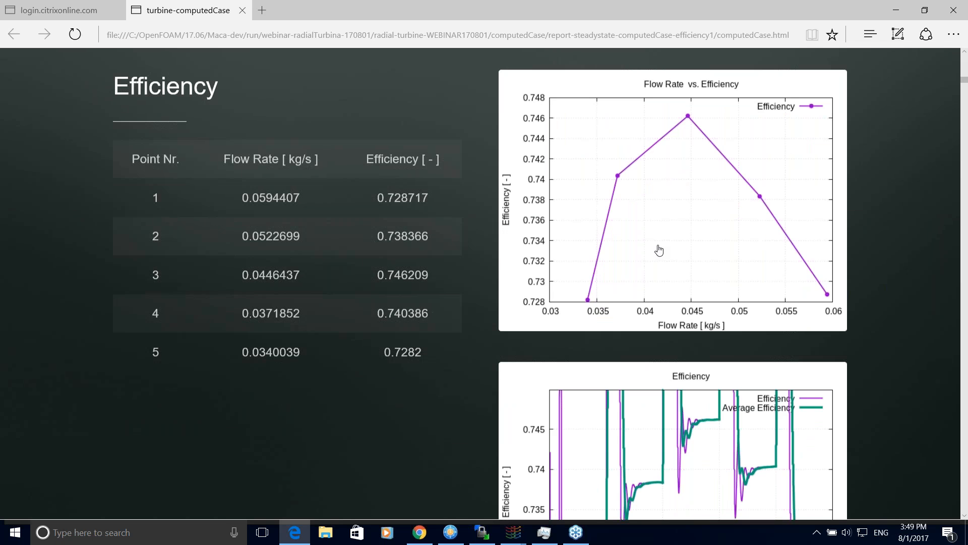
pyautogui.scroll(-3, 659, 249)
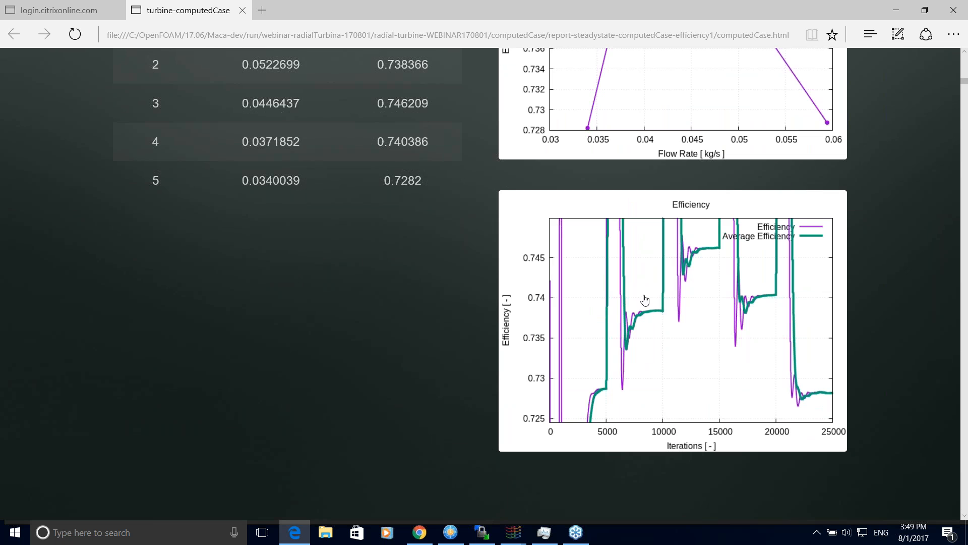
pyautogui.scroll(-1, 621, 340)
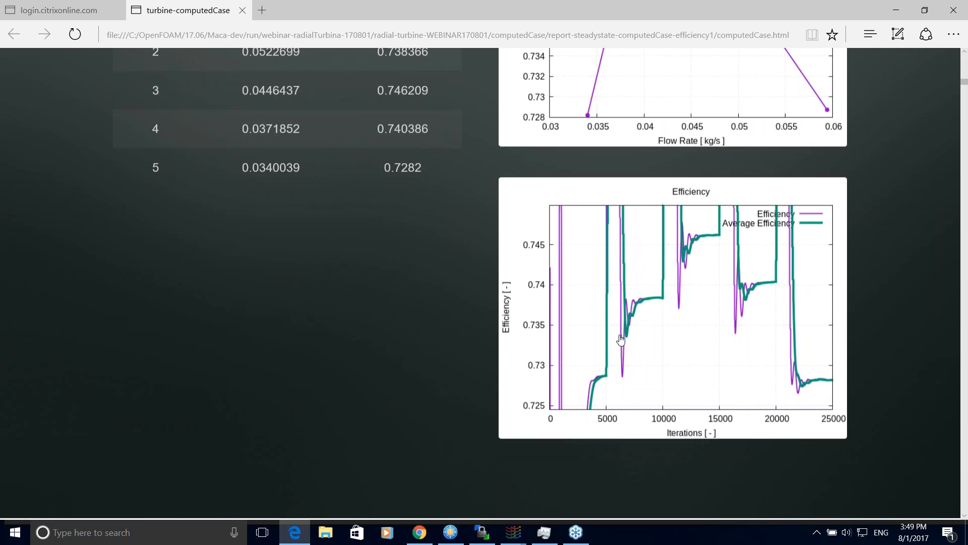
# Step: Examine Speedline #1's Torque, Total Pressure Difference, Total Pressure Ratio and Total Pressure per Interfaces sections
pyautogui.scroll(-8, 621, 339)
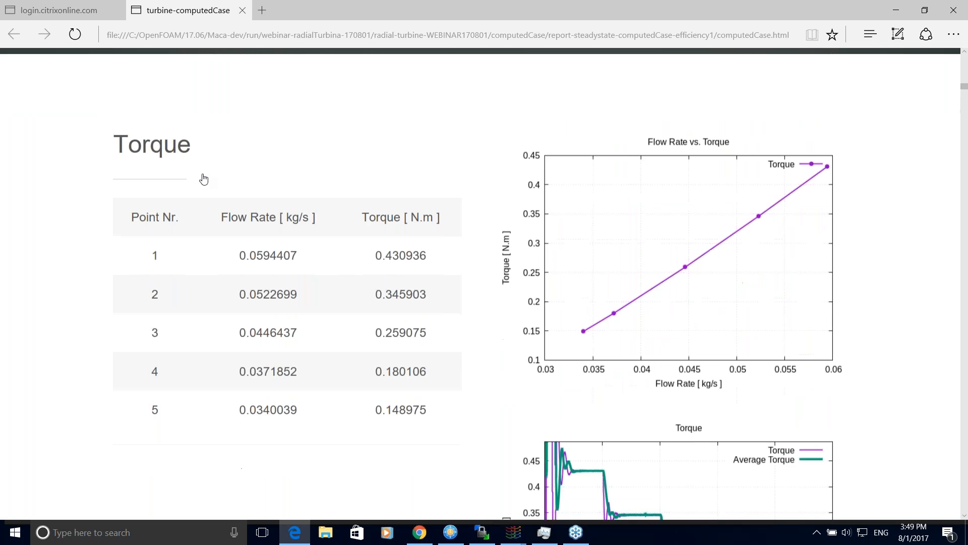
pyautogui.scroll(-10, 376, 314)
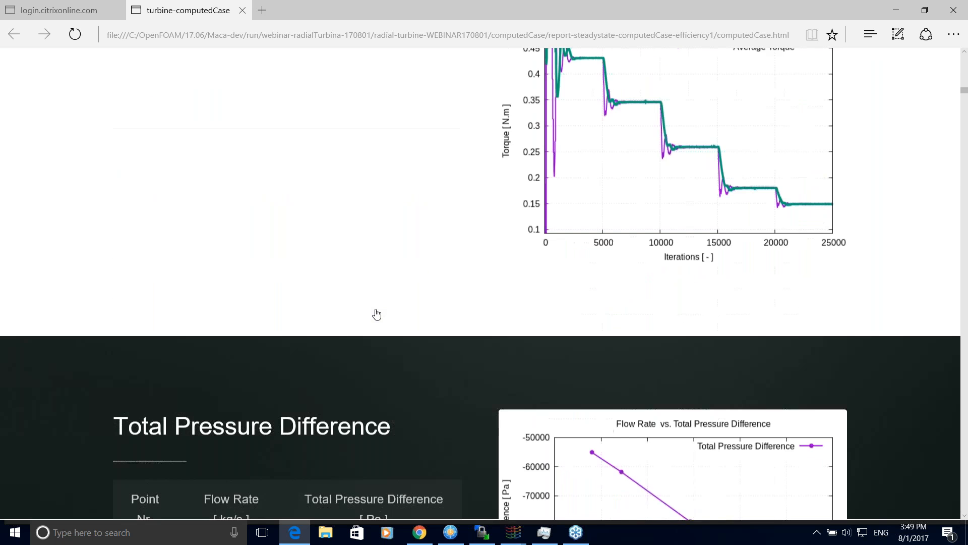
pyautogui.scroll(-2, 399, 285)
pyautogui.scroll(-12, 399, 286)
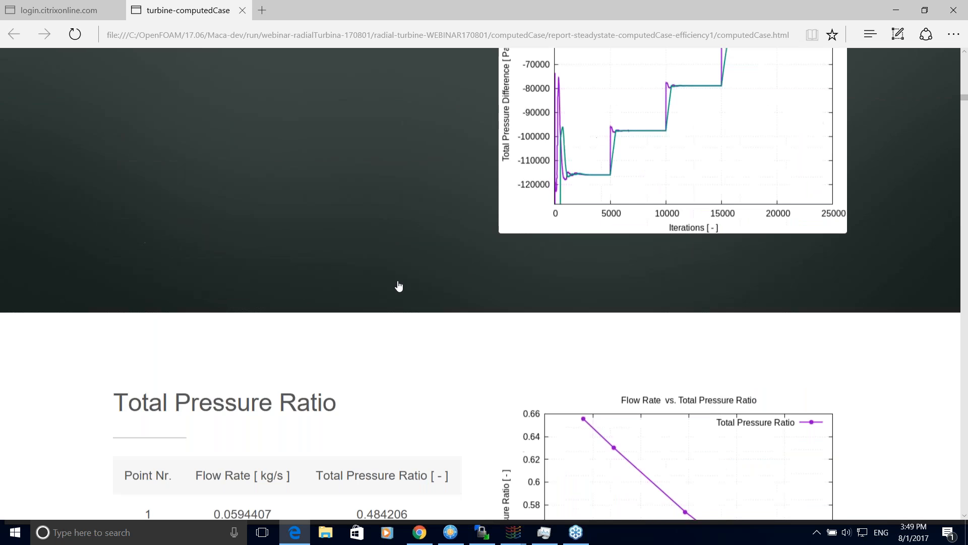
pyautogui.scroll(-5, 440, 275)
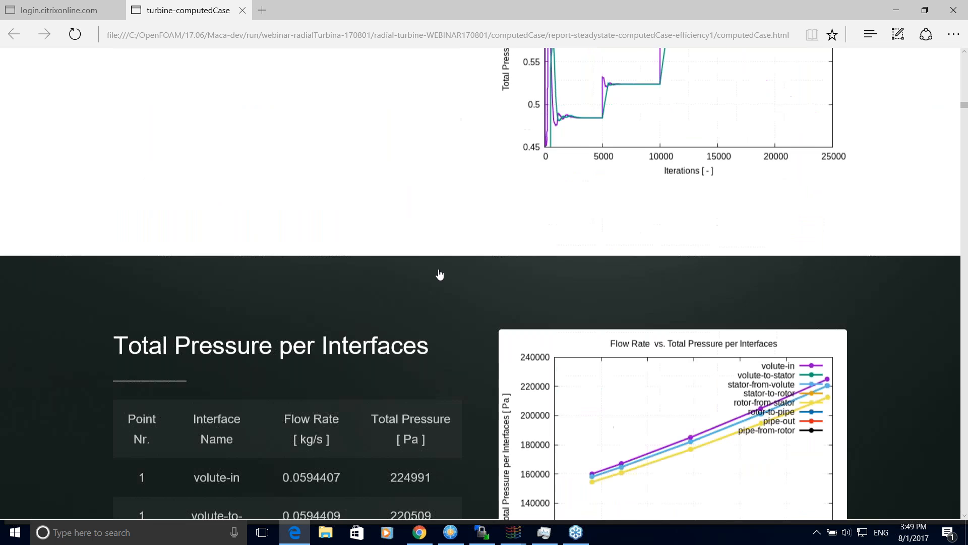
pyautogui.scroll(-5, 440, 275)
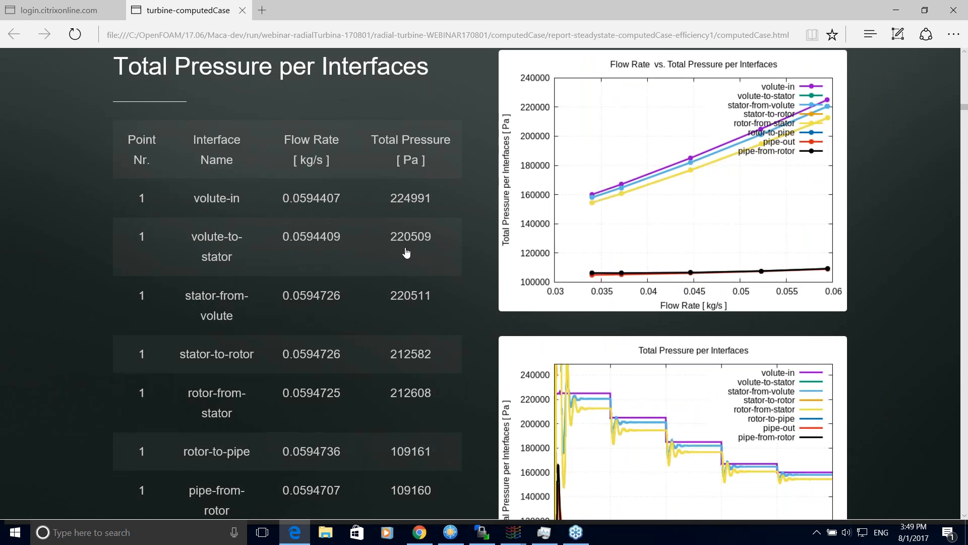
# Step: Skim Speedline #1's remaining per-interface tables of flow quantities, as far as the Blade to Blade View section
pyautogui.scroll(-20, 406, 252)
pyautogui.scroll(3, 389, 168)
pyautogui.scroll(-10, 443, 305)
pyautogui.scroll(-20, 446, 304)
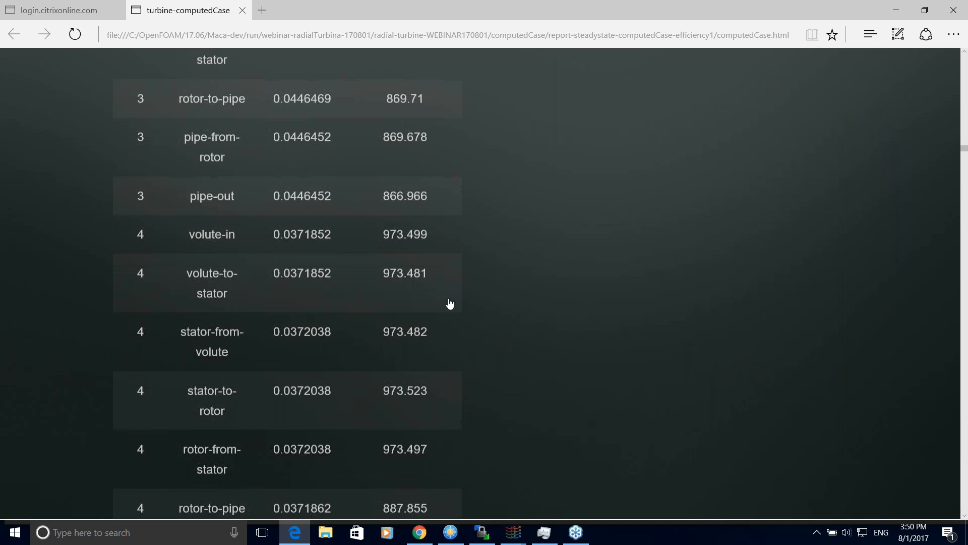
pyautogui.scroll(-15, 450, 303)
pyautogui.scroll(-20, 450, 303)
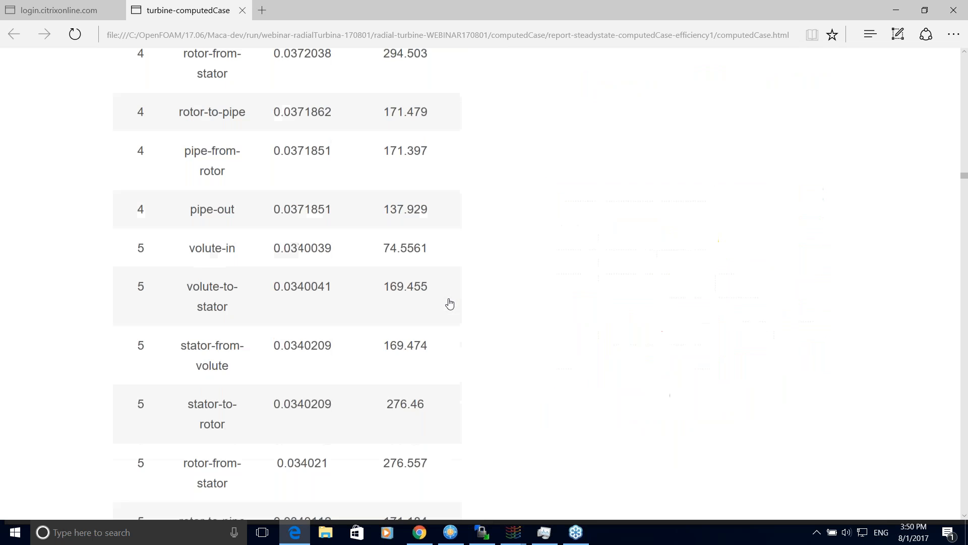
pyautogui.scroll(-12, 449, 303)
pyautogui.scroll(-20, 450, 303)
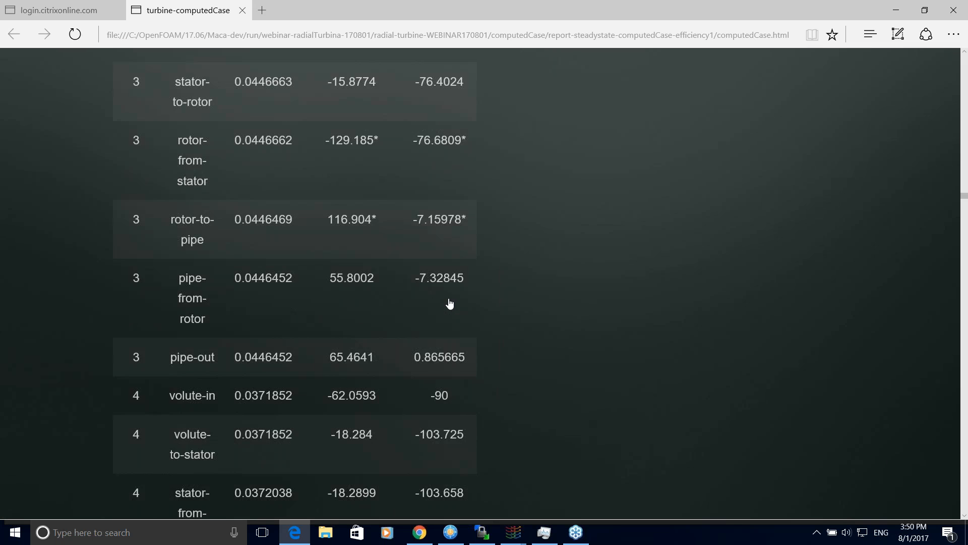
pyautogui.scroll(3, 463, 290)
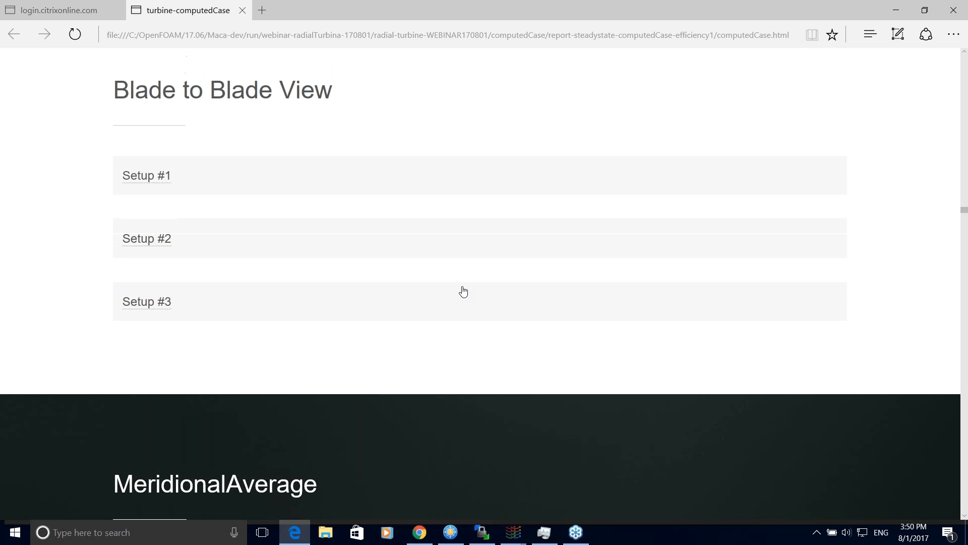
pyautogui.scroll(-1, 534, 223)
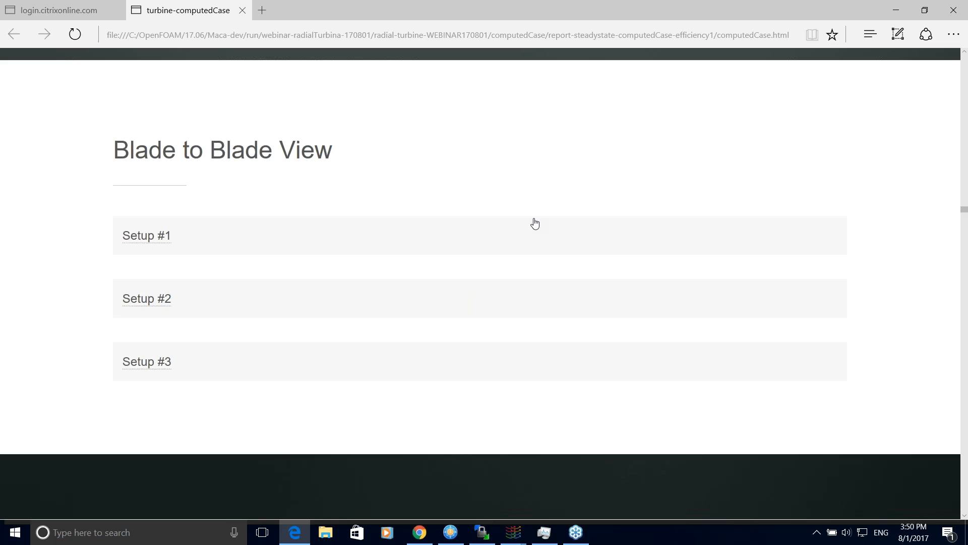
# Step: Expand Blade to Blade View Setup #1 and examine its relative velocity images at height 0.1 for Points 1 to 5
pyautogui.click(170, 235)
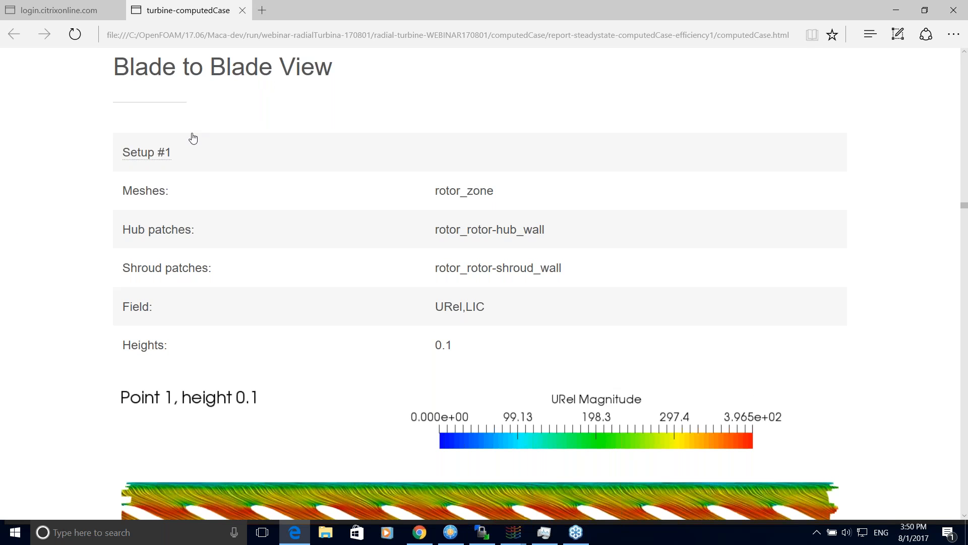
pyautogui.scroll(-1, 420, 190)
pyautogui.scroll(-1, 162, 268)
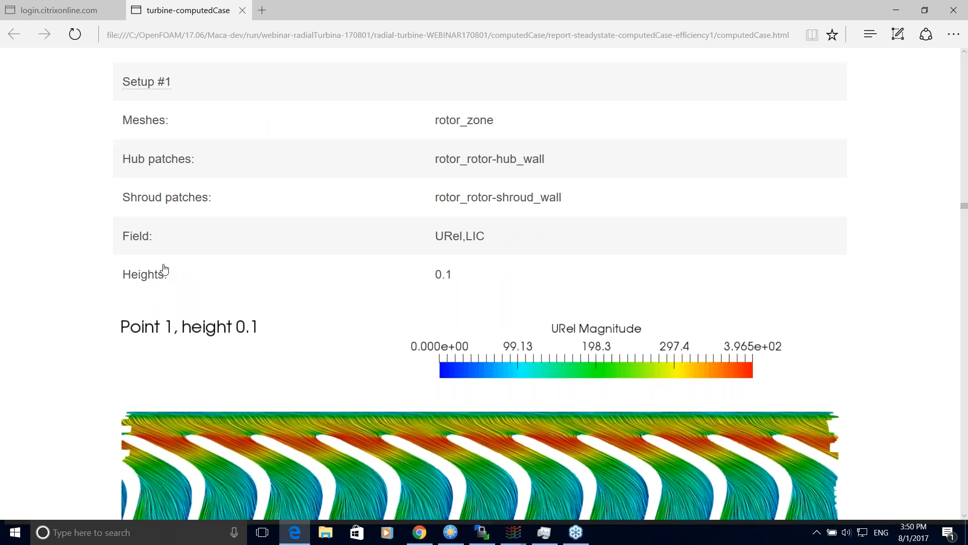
pyautogui.scroll(-1, 251, 268)
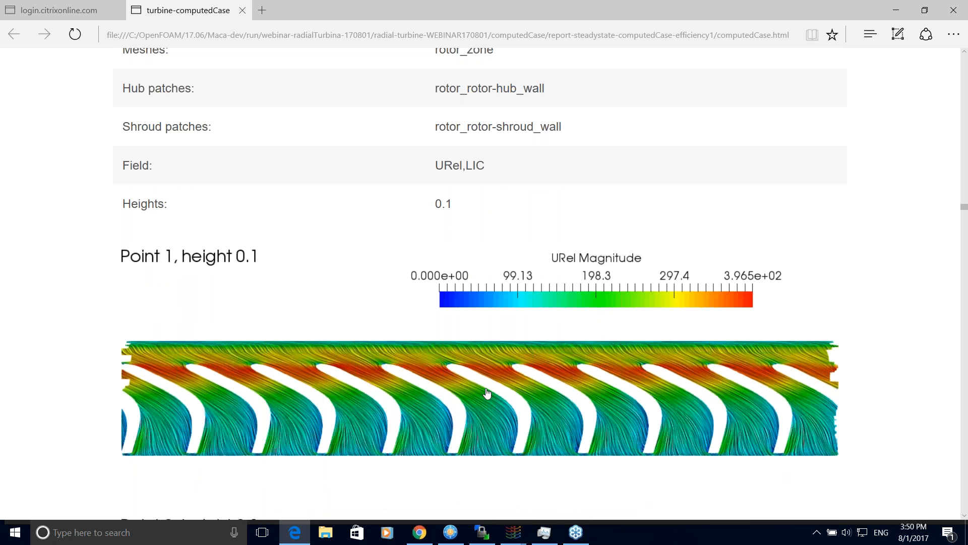
pyautogui.scroll(-1, 446, 291)
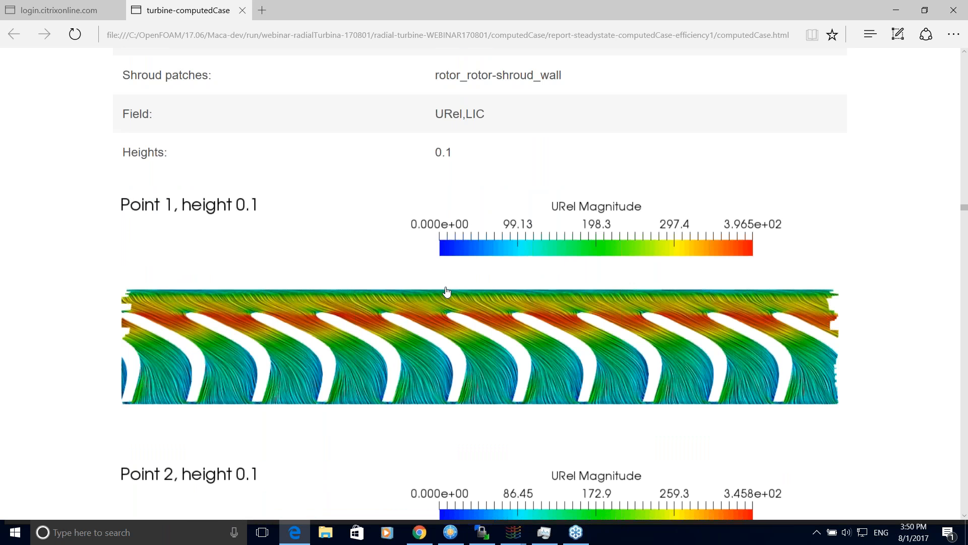
pyautogui.scroll(-1, 446, 292)
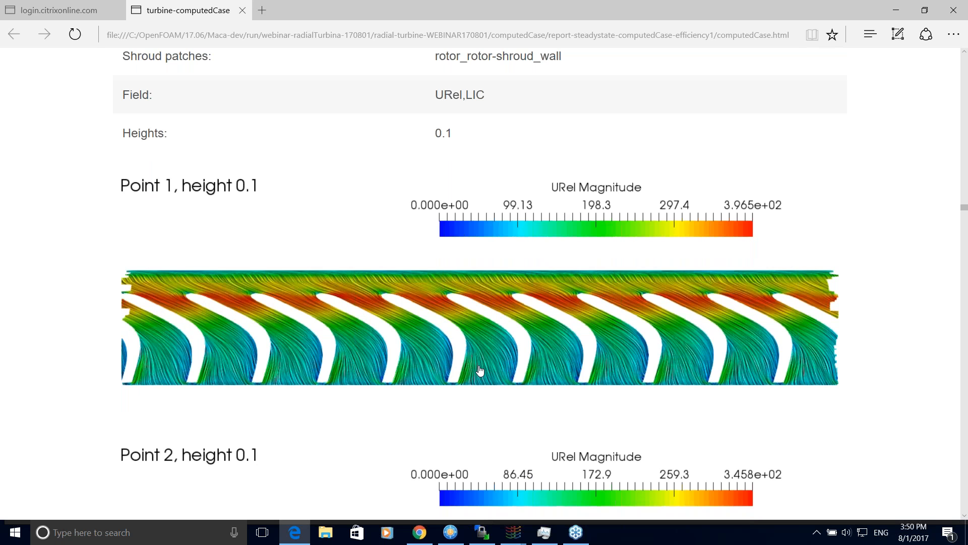
pyautogui.scroll(-2, 418, 384)
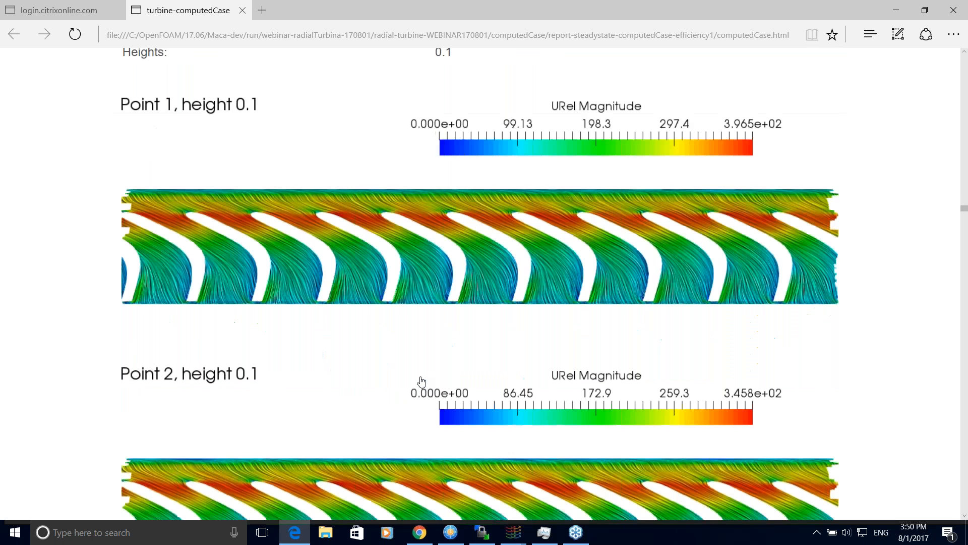
pyautogui.scroll(-8, 422, 377)
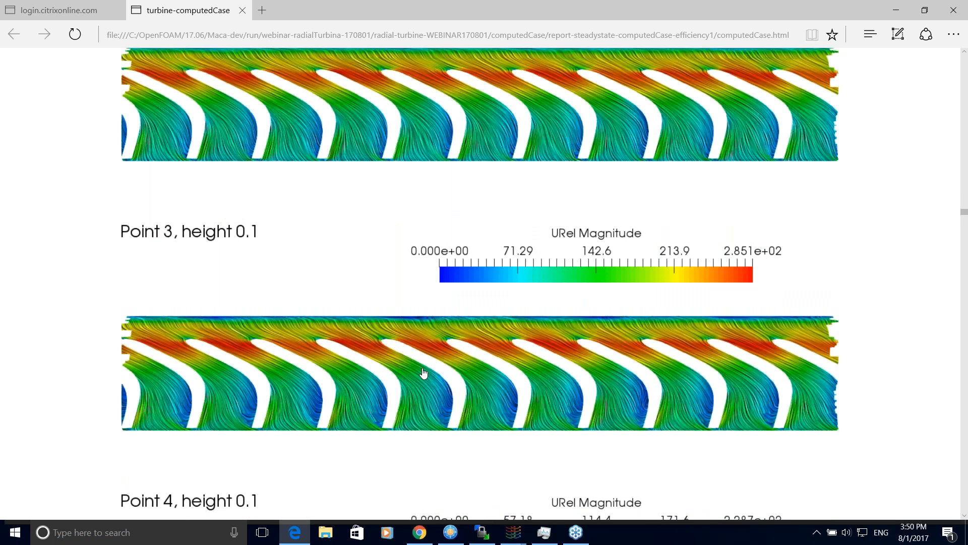
pyautogui.scroll(-9, 424, 373)
pyautogui.scroll(-9, 444, 267)
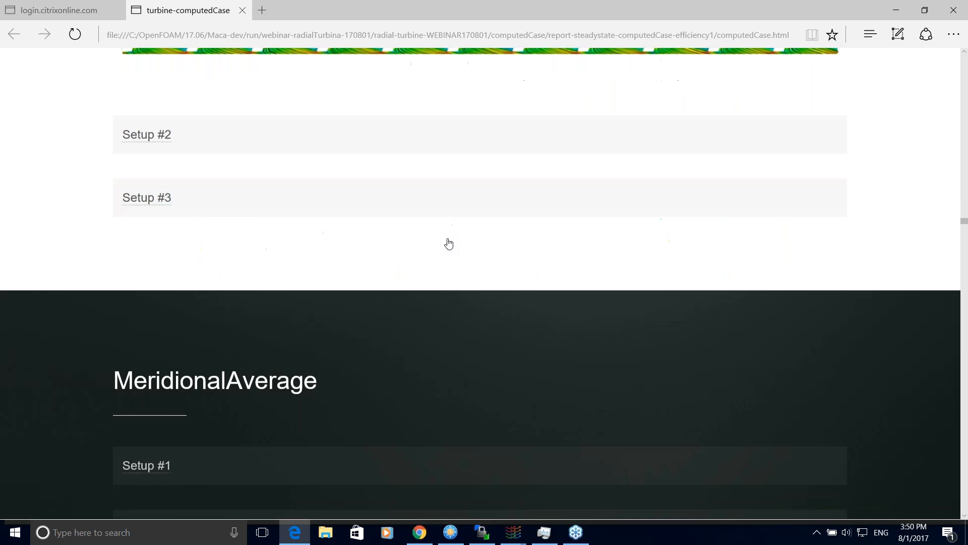
# Step: Expand Blade to Blade View Setup #2 and examine the rotor's relative velocity images at height 0.5
pyautogui.scroll(6, 447, 232)
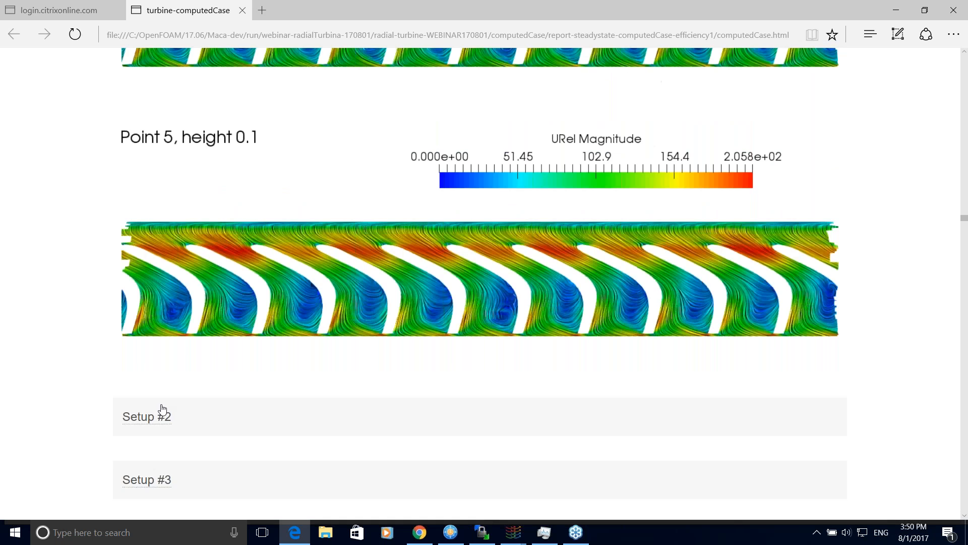
pyautogui.click(163, 409)
pyautogui.scroll(-10, 479, 373)
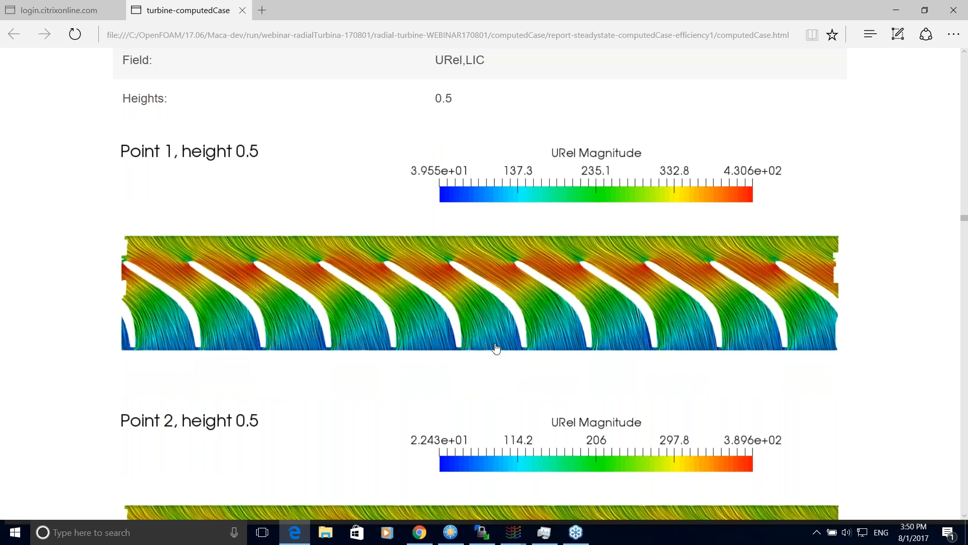
pyautogui.scroll(-8, 496, 348)
pyautogui.scroll(-20, 495, 338)
# Step: Expand MeridionalAverage Setup #1 and examine the rotor's meridional pressure images for the computed points
pyautogui.scroll(9, 495, 335)
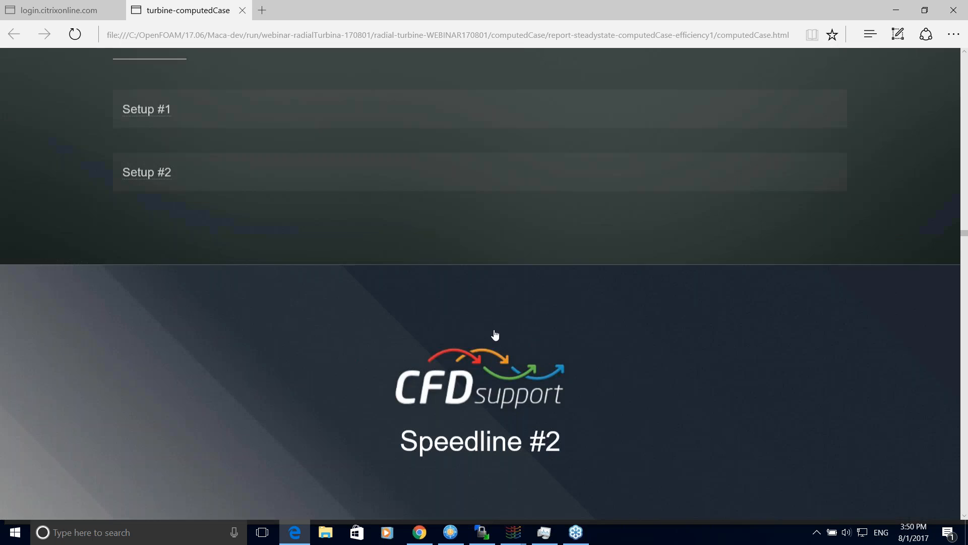
pyautogui.click(170, 258)
pyautogui.scroll(-5, 483, 353)
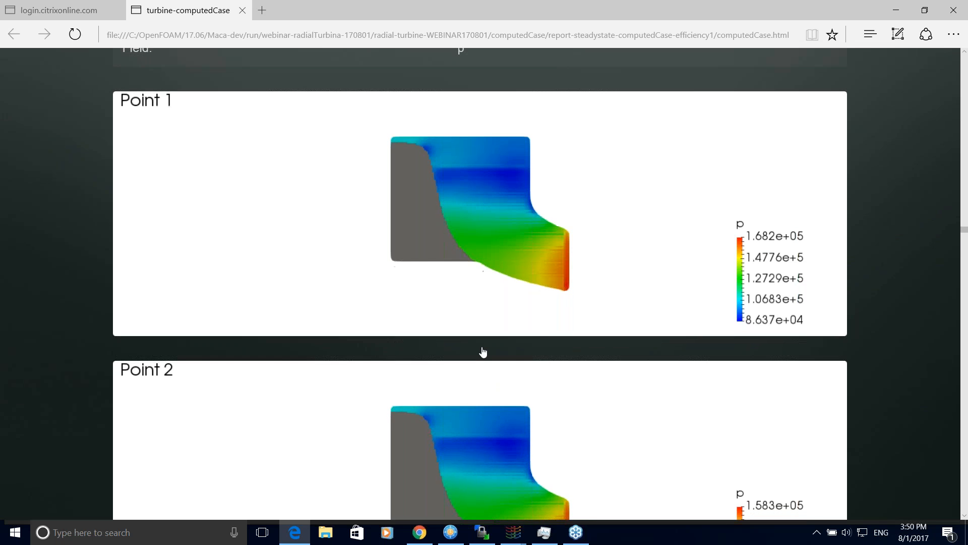
pyautogui.scroll(-10, 744, 216)
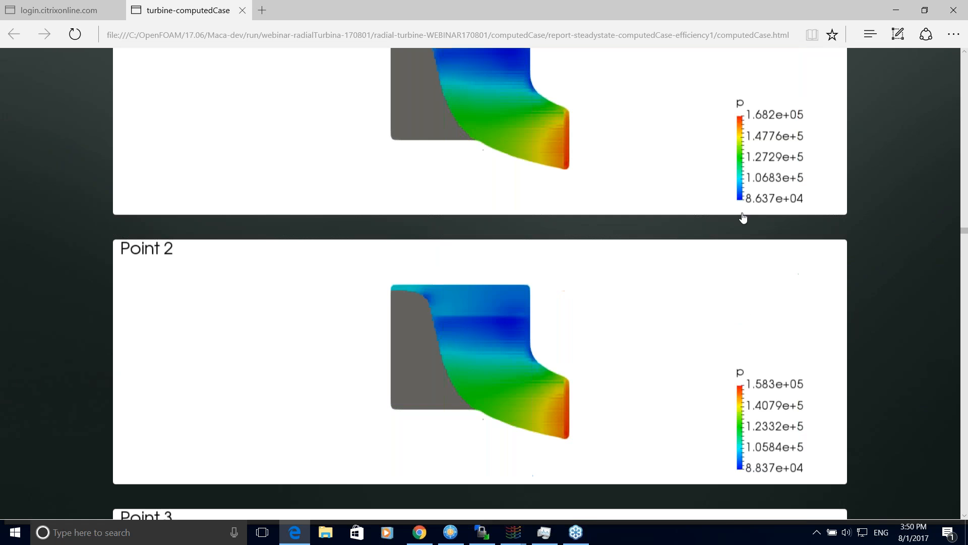
pyautogui.scroll(-10, 743, 216)
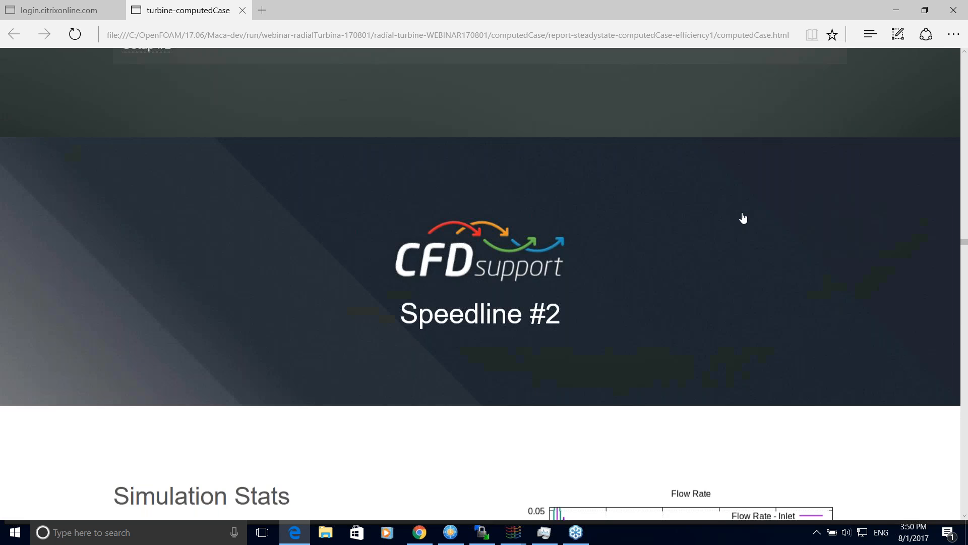
# Step: Expand MeridionalAverage Setup #2 and examine the rotor's total pressure (pTot) images for the computed points
pyautogui.click(147, 62)
pyautogui.scroll(-8, 478, 181)
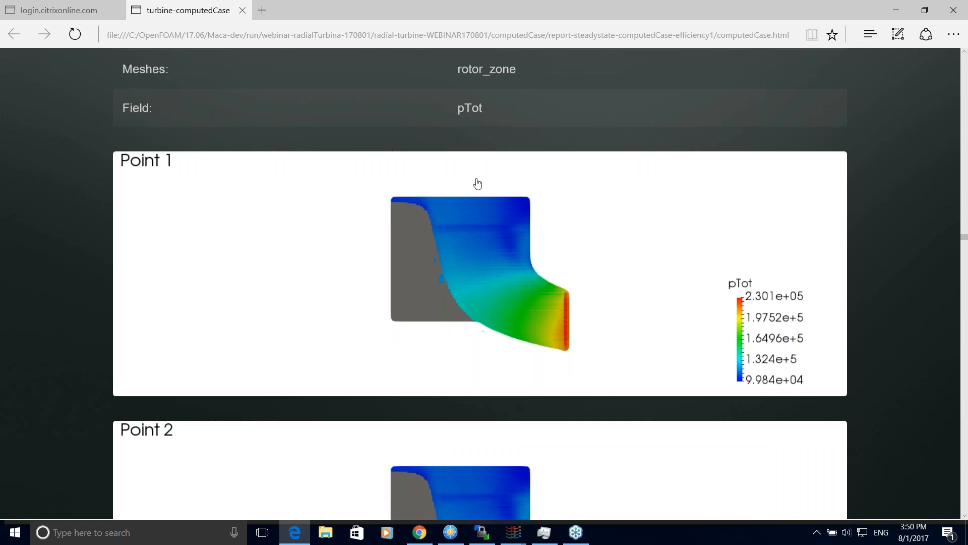
pyautogui.scroll(-20, 478, 268)
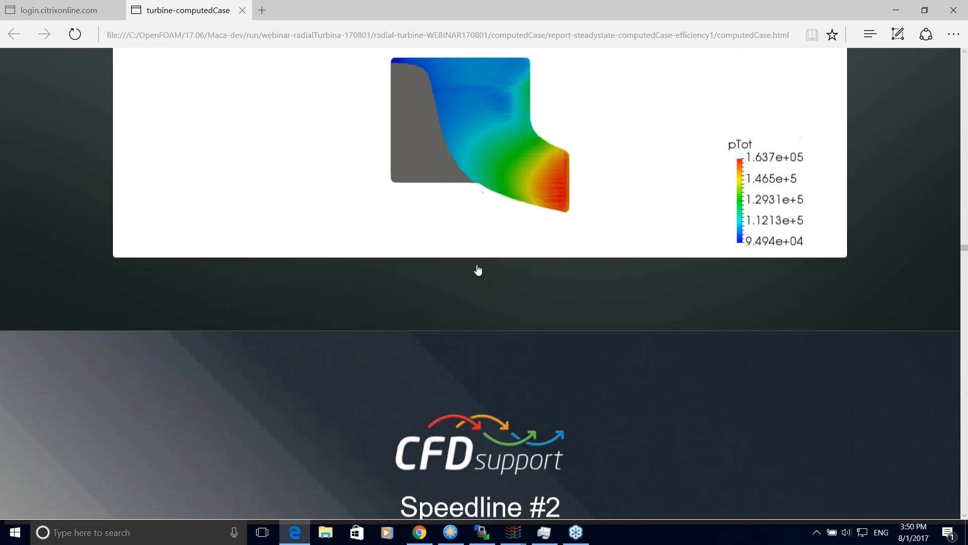
pyautogui.scroll(5, 443, 257)
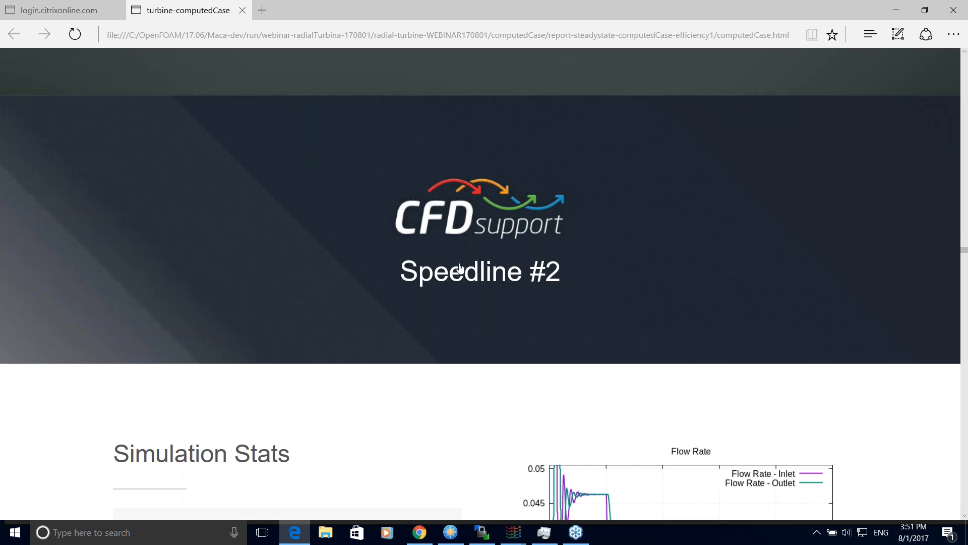
# Step: Look over the start of Speedline #2, with its Simulation Stats table and flow rate plot
pyautogui.scroll(-2, 520, 271)
pyautogui.scroll(-1, 520, 271)
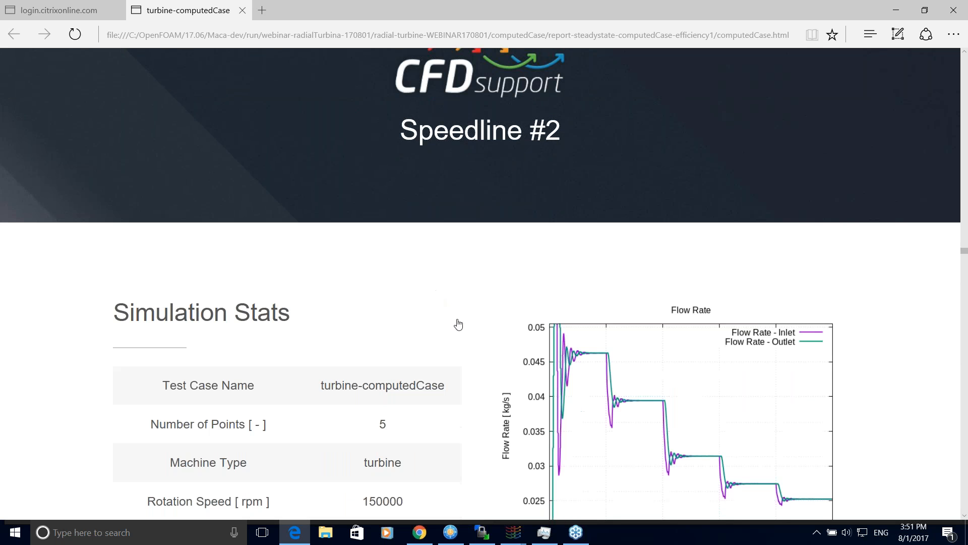
pyautogui.scroll(3, 520, 271)
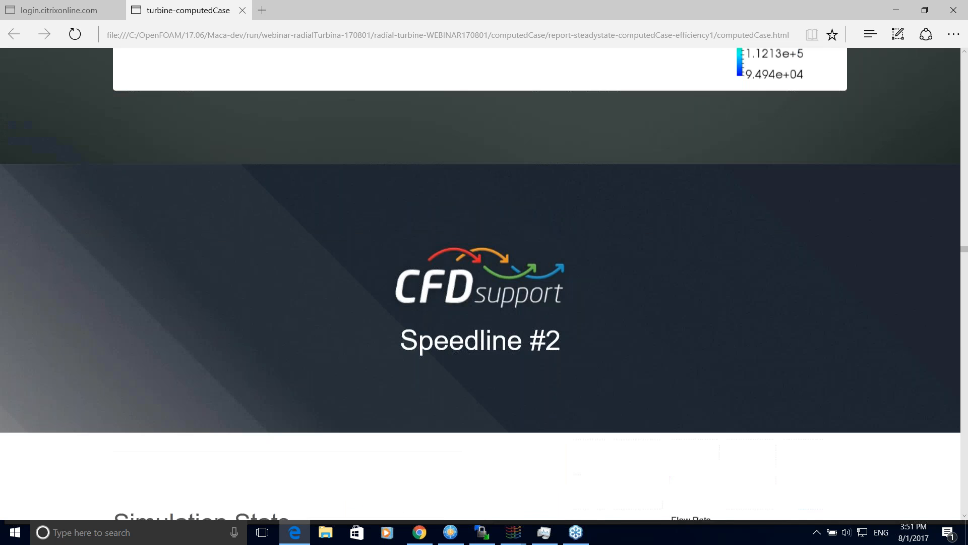
pyautogui.scroll(-3, 509, 264)
# Step: Switch to the ParaView window holding the computed case and find the postprocessing command for showing the steady-state results
pyautogui.moveTo(511, 533)
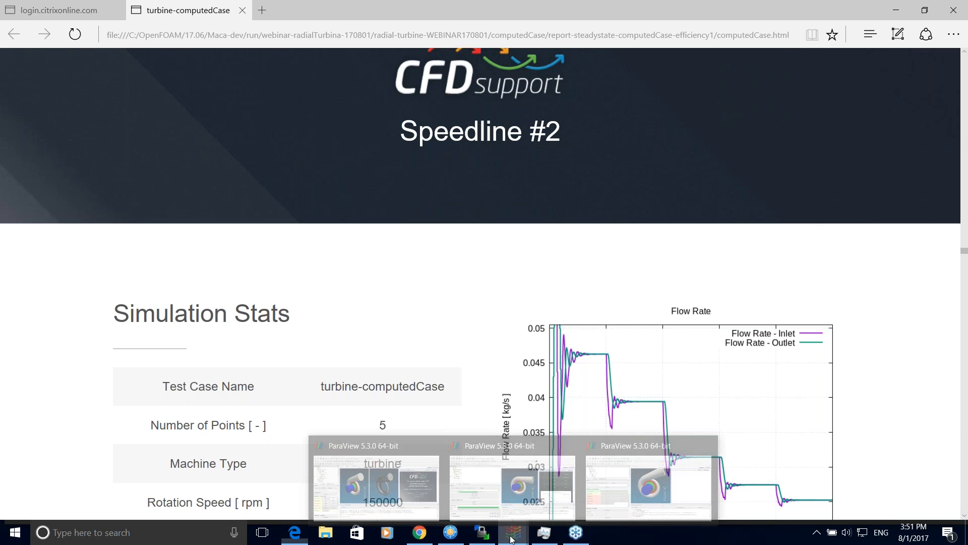
pyautogui.moveTo(509, 499)
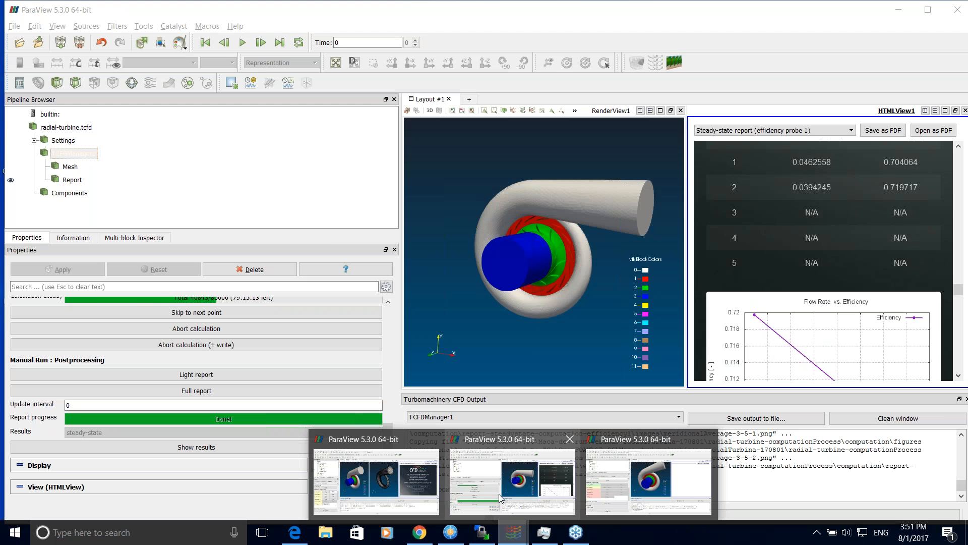
pyautogui.moveTo(679, 478)
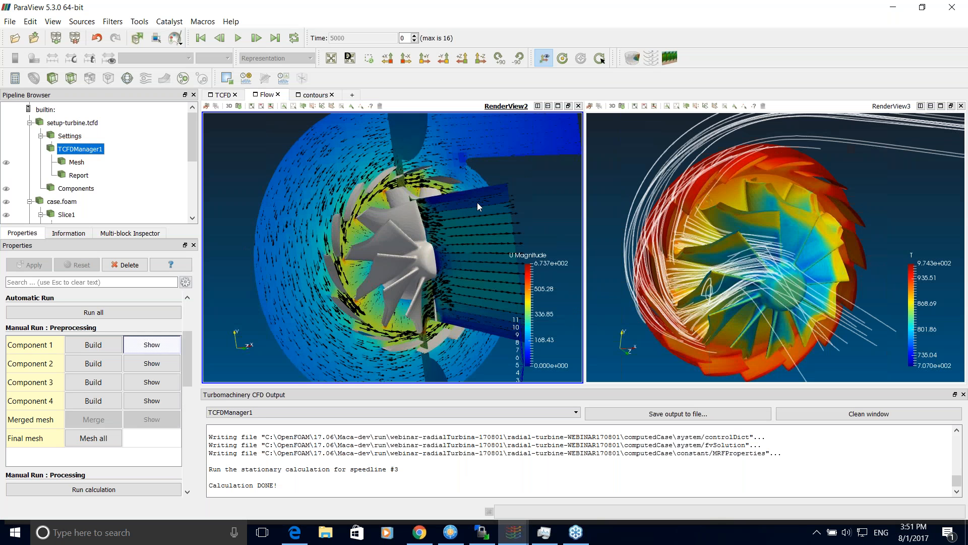
pyautogui.moveTo(186, 349); pyautogui.dragTo(193, 445)
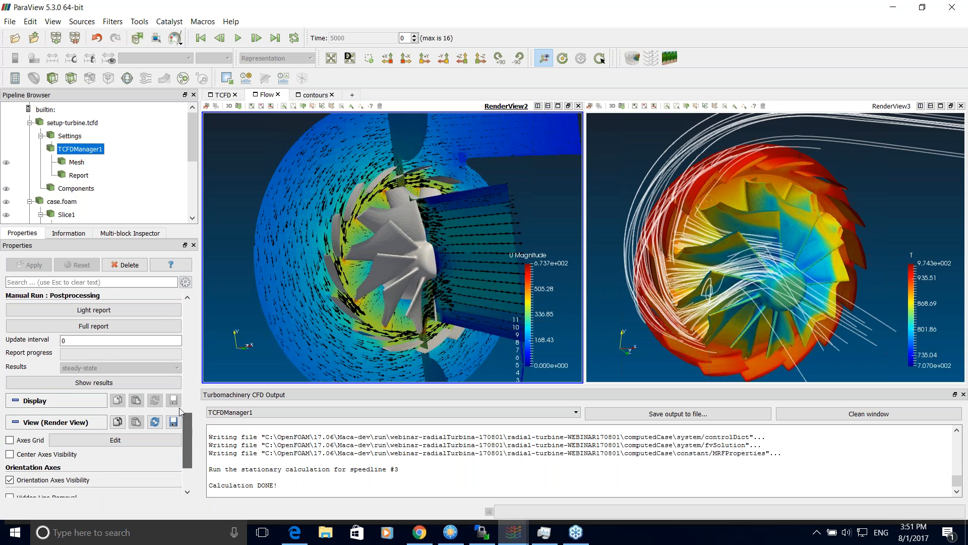
pyautogui.click(95, 384)
# Step: Rotate and zoom the Flow layout's views to inspect the velocity vectors, the temperature-coloured blades and the streamlines
pyautogui.moveTo(295, 303); pyautogui.dragTo(315, 253)
pyautogui.click(742, 261)
pyautogui.moveTo(742, 261); pyautogui.dragTo(637, 204)
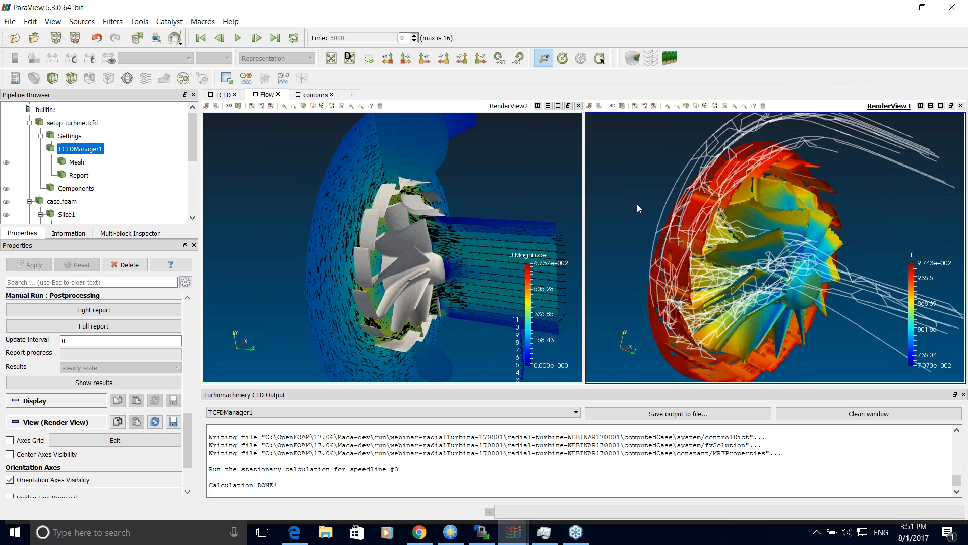
pyautogui.scroll(3, 637, 204)
pyautogui.scroll(-2, 652, 213)
pyautogui.moveTo(652, 215); pyautogui.dragTo(682, 248)
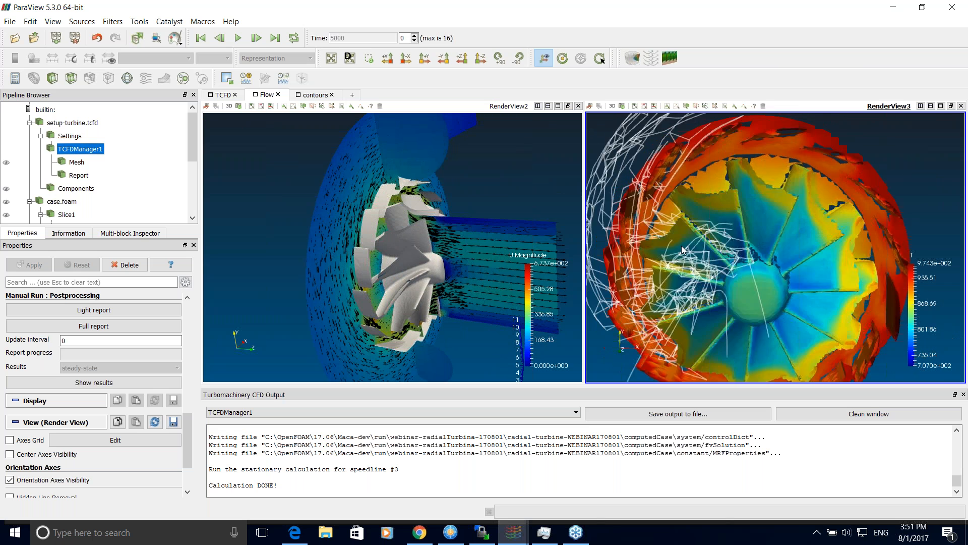
# Step: Examine the pressure and total temperature contours on the blades in the contours layout, and return to the Flow layout
pyautogui.click(315, 95)
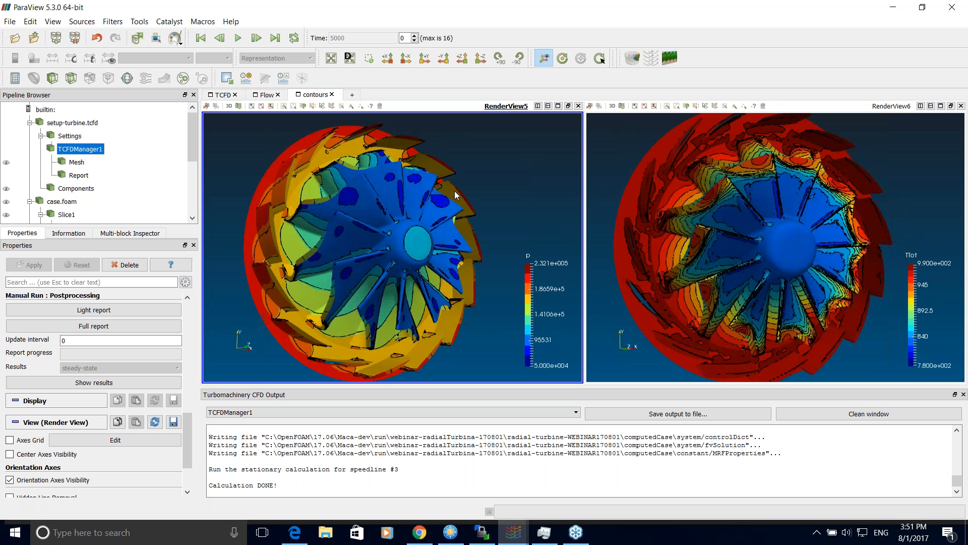
pyautogui.moveTo(506, 210); pyautogui.dragTo(616, 158)
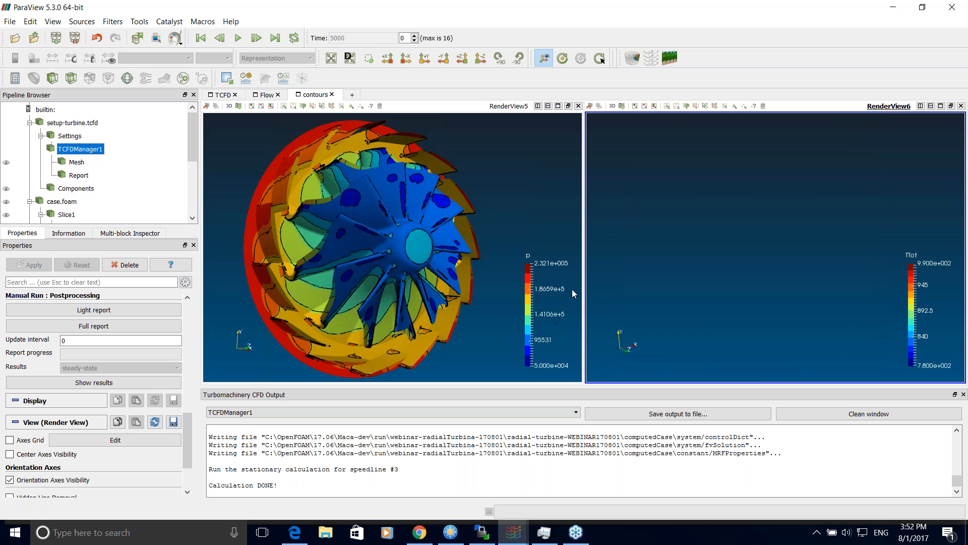
pyautogui.click(268, 95)
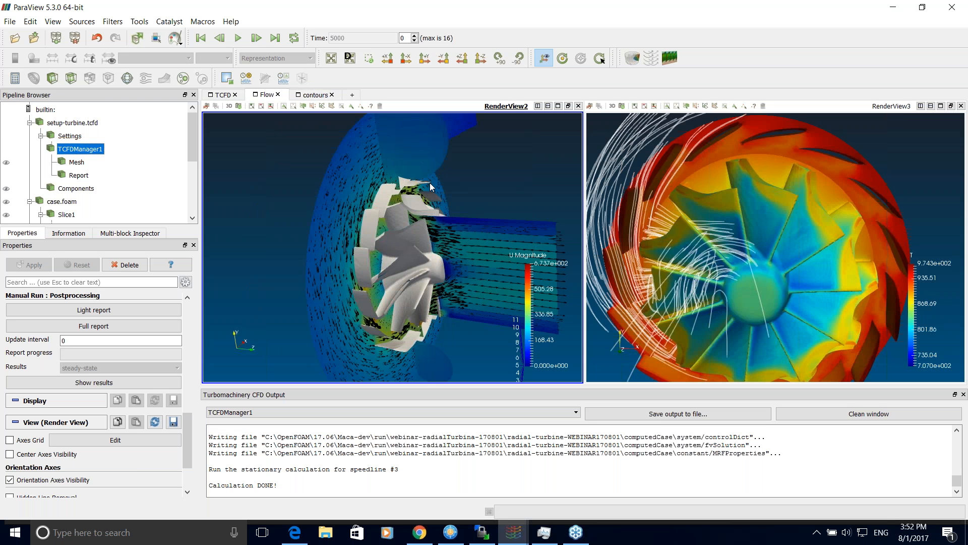
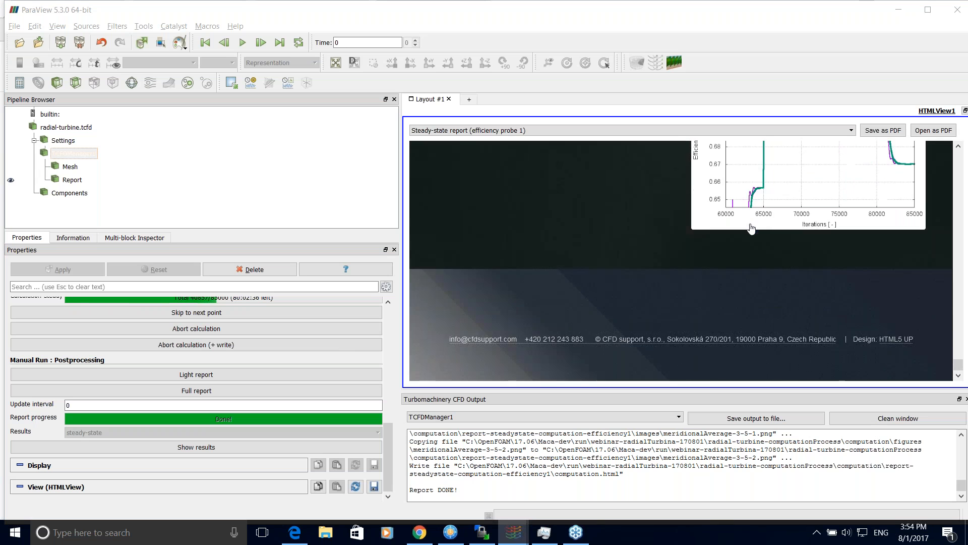
# Step: Examine the efficiency convergence plot in the running computation's steady-state report
pyautogui.scroll(2, 817, 232)
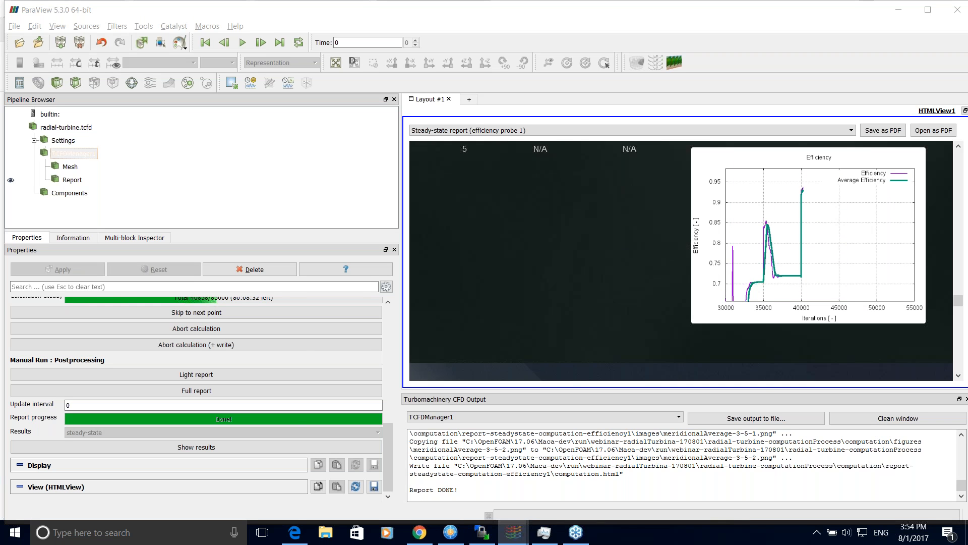
# Step: Switch to the computed case's window, maximize its steady-state report view and examine the efficiency and torque results
pyautogui.moveTo(513, 532)
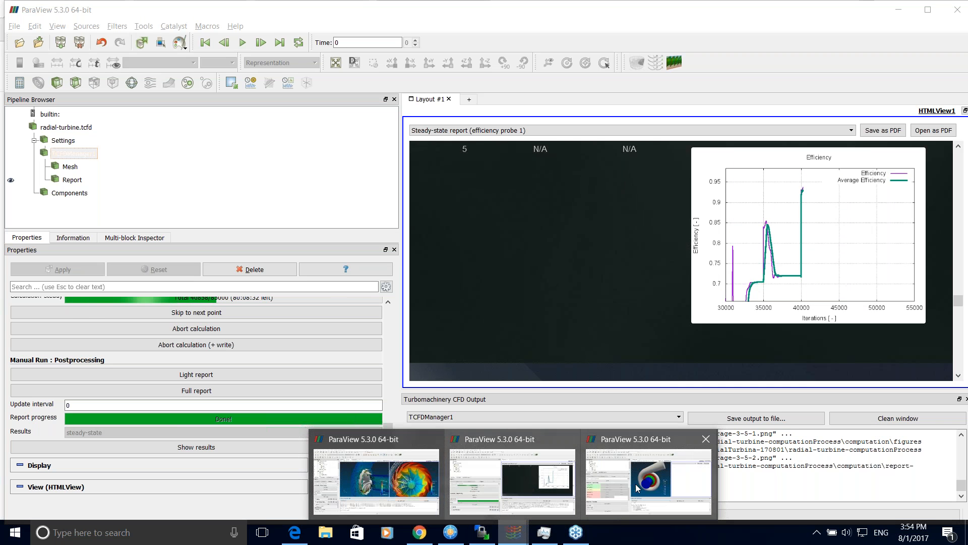
pyautogui.moveTo(417, 487)
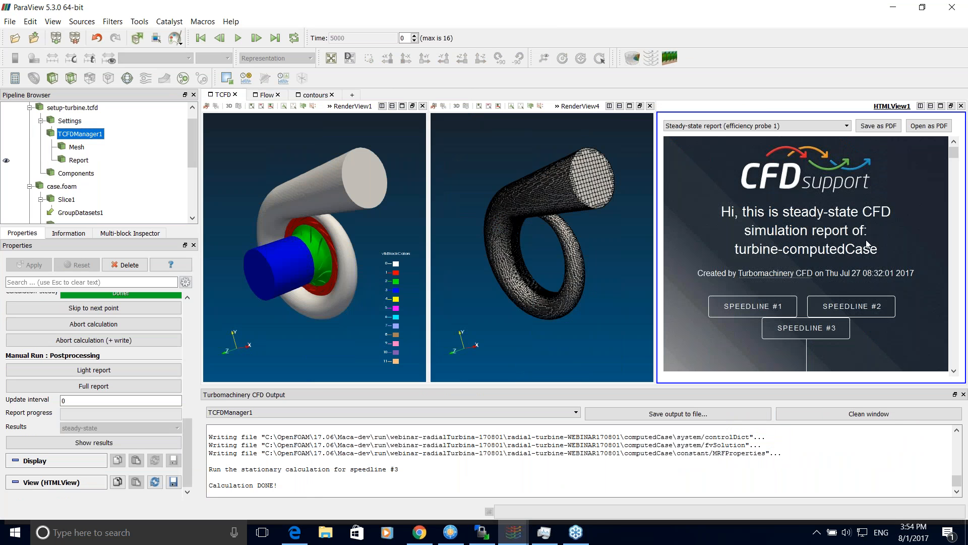
pyautogui.click(941, 105)
pyautogui.scroll(-1, 536, 268)
pyautogui.scroll(-10, 538, 268)
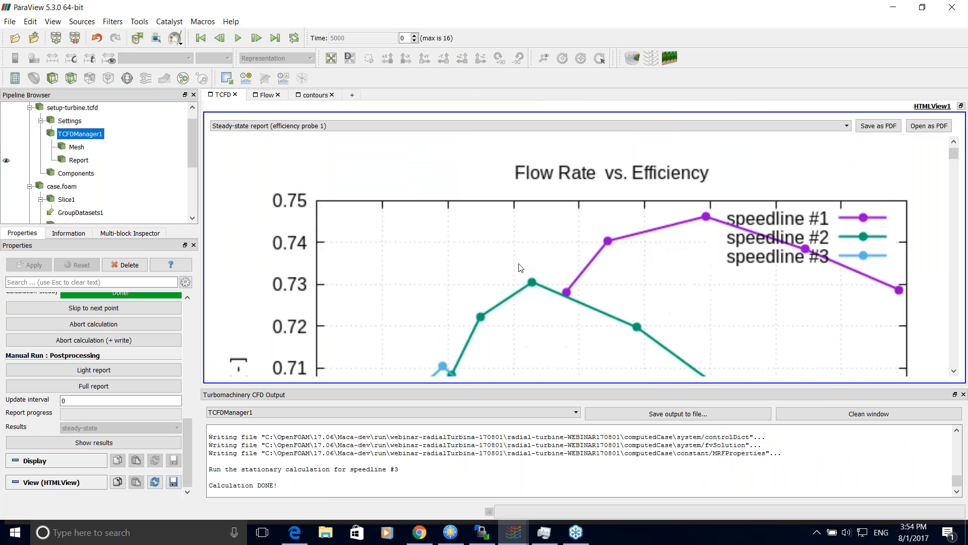
pyautogui.scroll(-8, 525, 277)
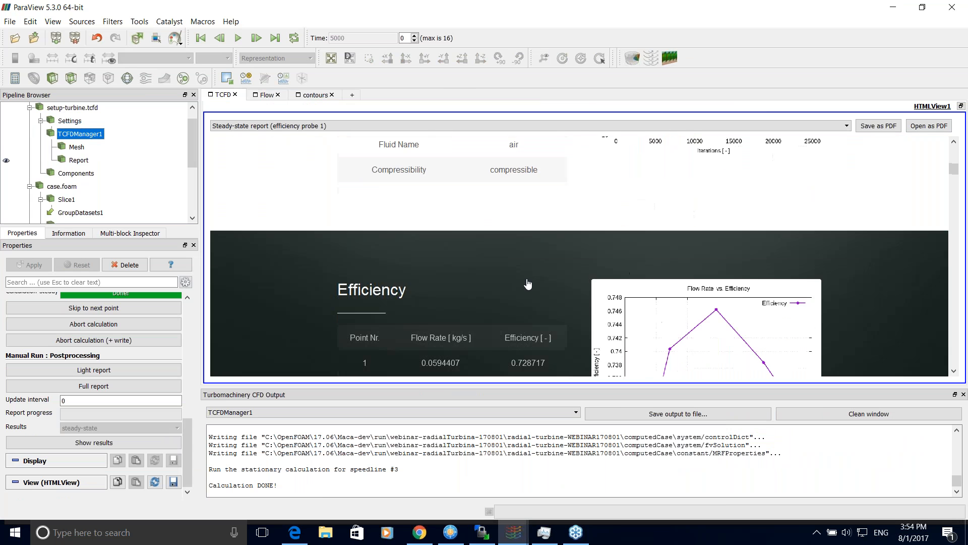
pyautogui.scroll(-8, 524, 272)
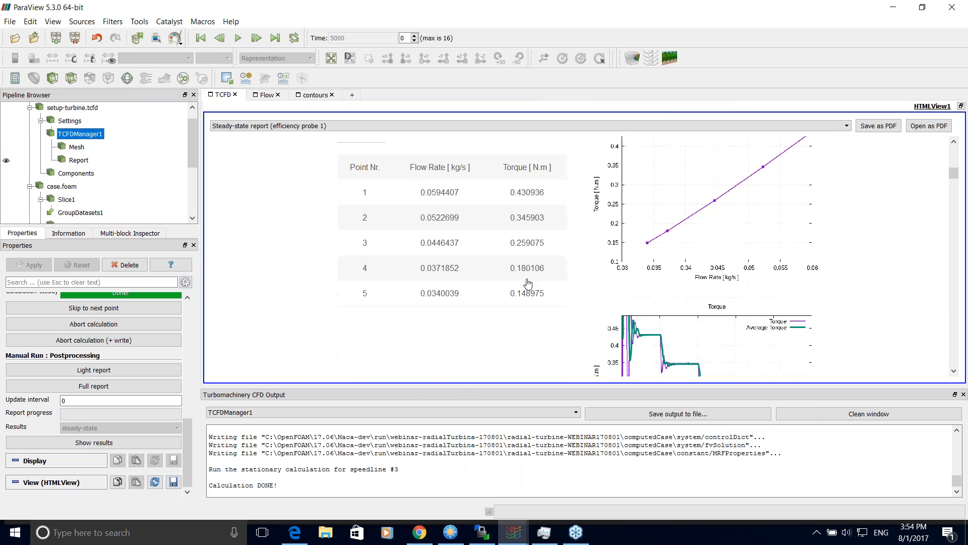
# Step: Examine the report's total pressure difference, total pressure ratio and total pressure per interface tables and plots
pyautogui.scroll(-4, 505, 208)
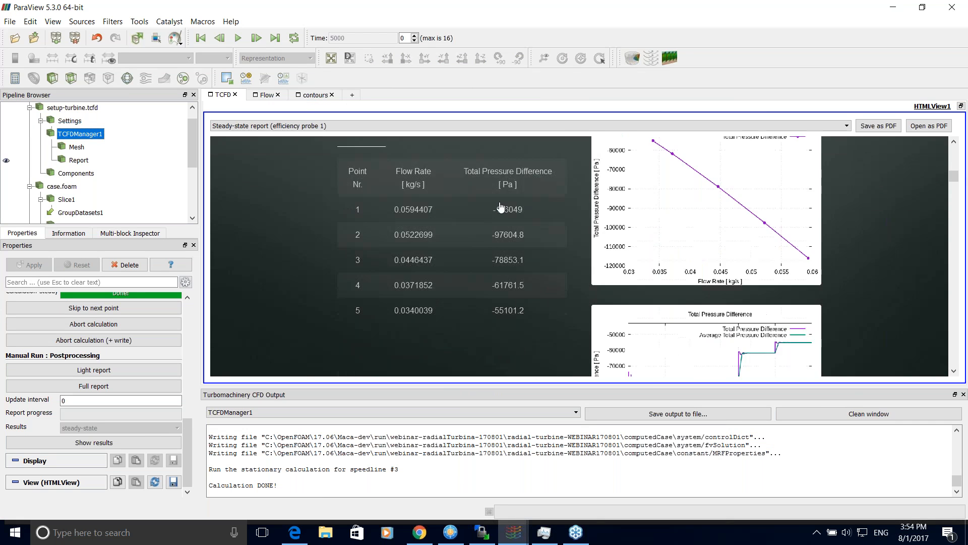
pyautogui.scroll(-3, 531, 240)
pyautogui.scroll(10, 529, 247)
pyautogui.scroll(-4, 528, 250)
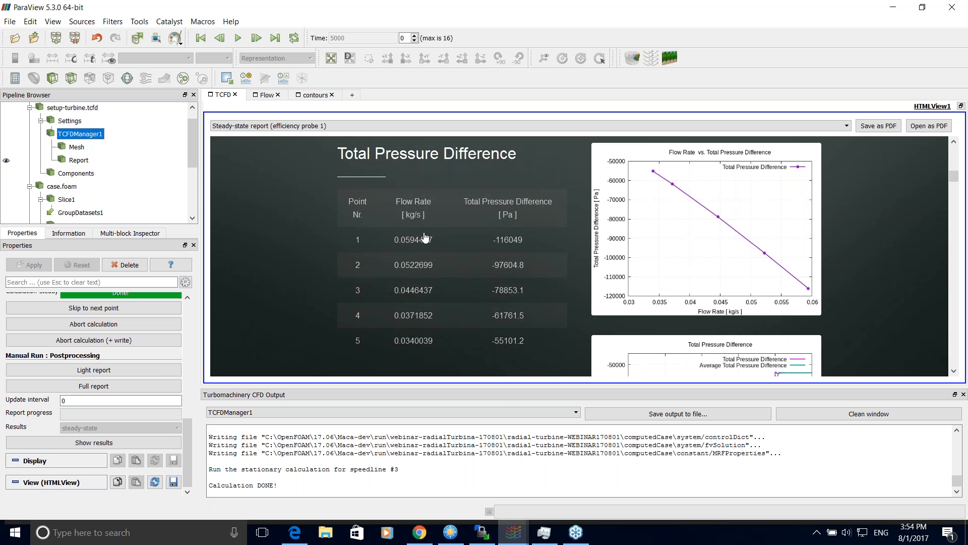
pyautogui.scroll(-1, 501, 209)
pyautogui.scroll(-5, 501, 209)
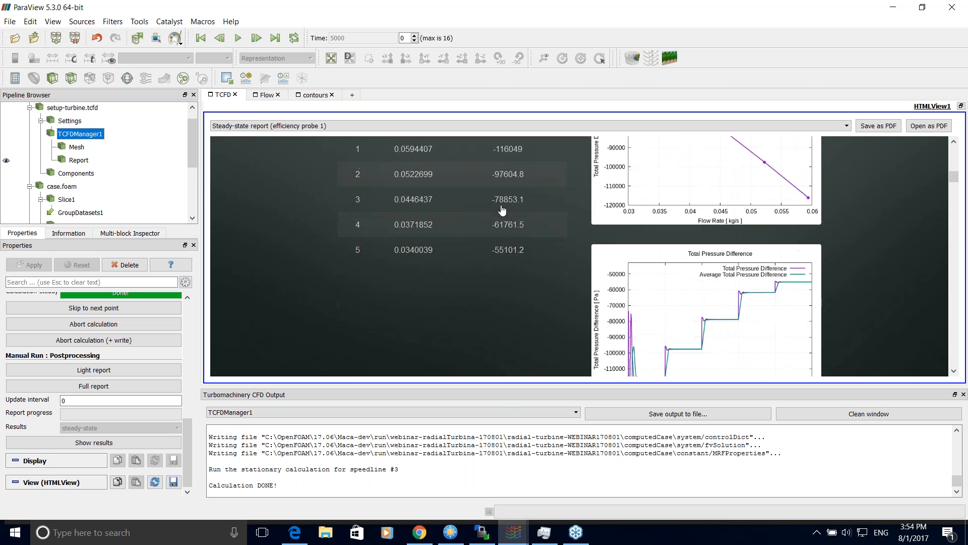
pyautogui.scroll(-8, 511, 243)
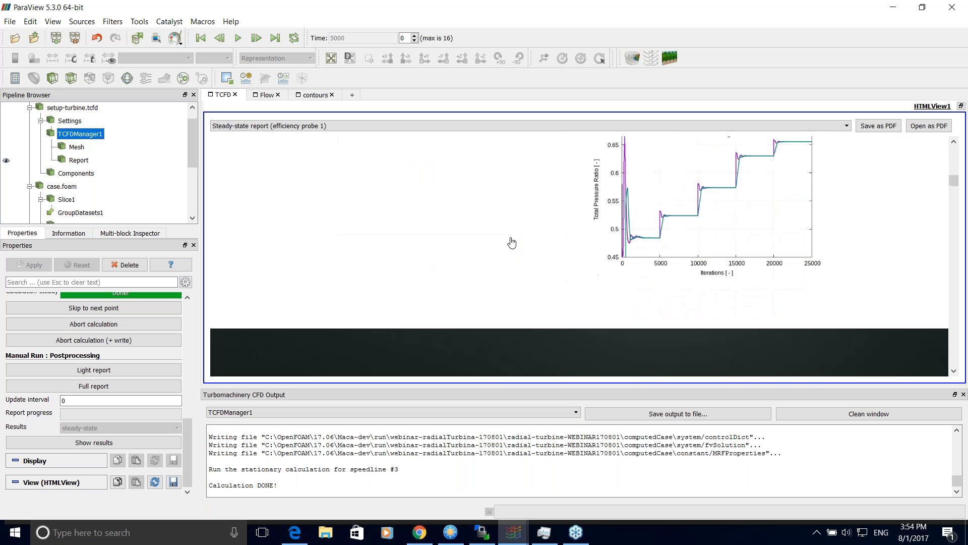
pyautogui.scroll(-6, 511, 243)
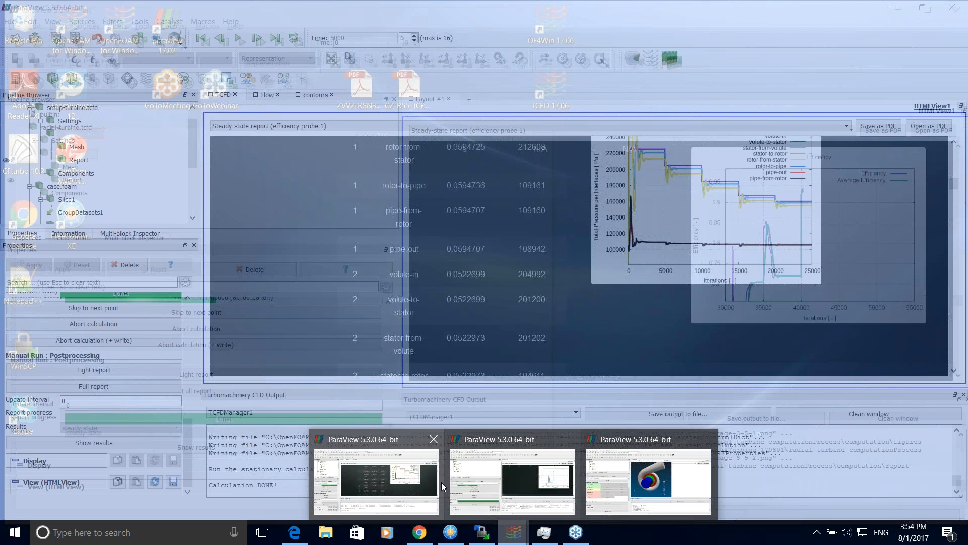
# Step: Return to the Flow layout, select the second case.foam source with the contours, and list the fields available for colouring it
pyautogui.click(441, 482)
pyautogui.click(766, 182)
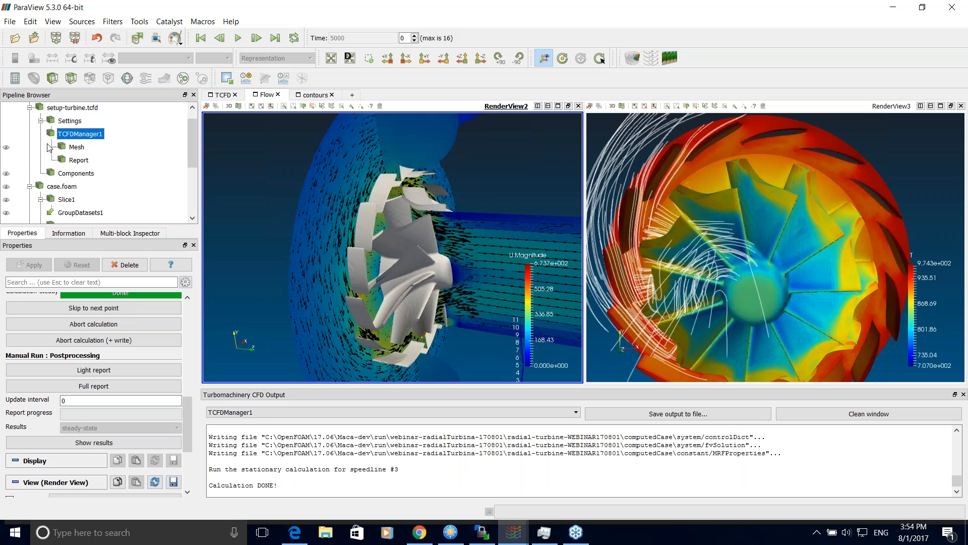
pyautogui.moveTo(194, 148); pyautogui.dragTo(143, 177)
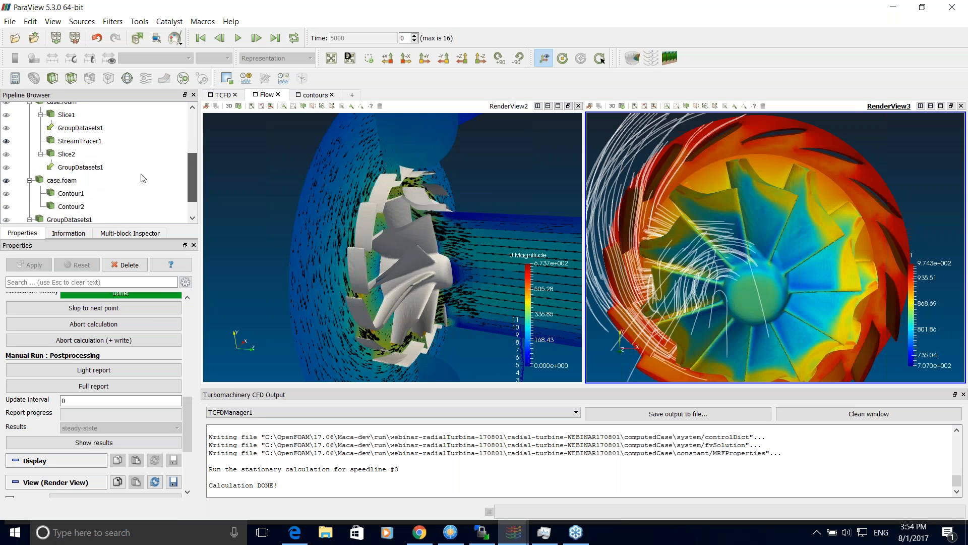
pyautogui.click(61, 180)
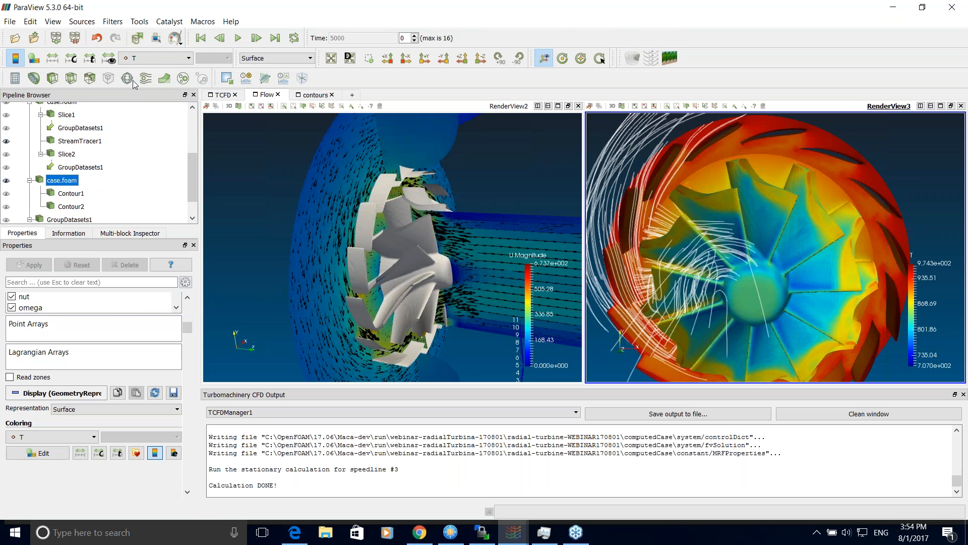
pyautogui.click(161, 58)
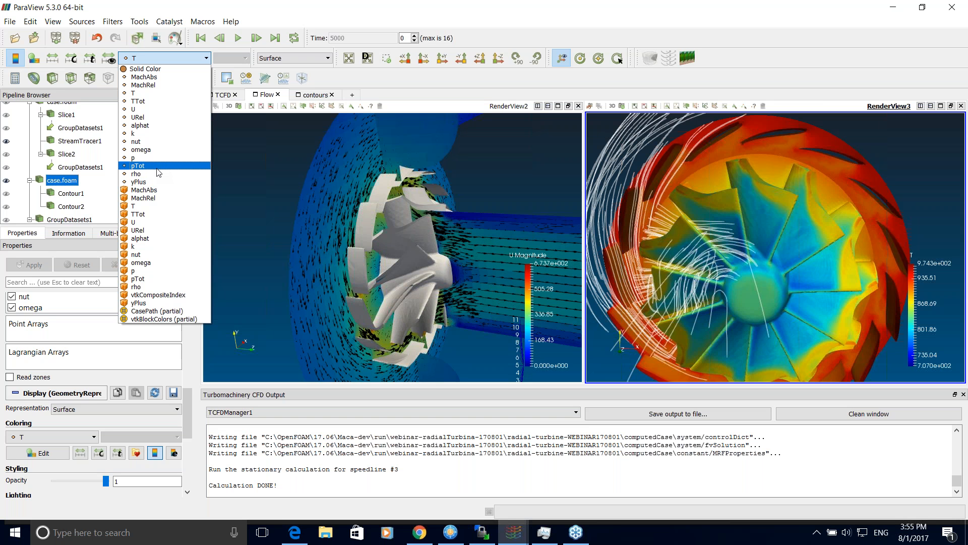
# Step: View the ParaView overview web page in Chrome and return to the computed case's ParaView window
pyautogui.click(513, 531)
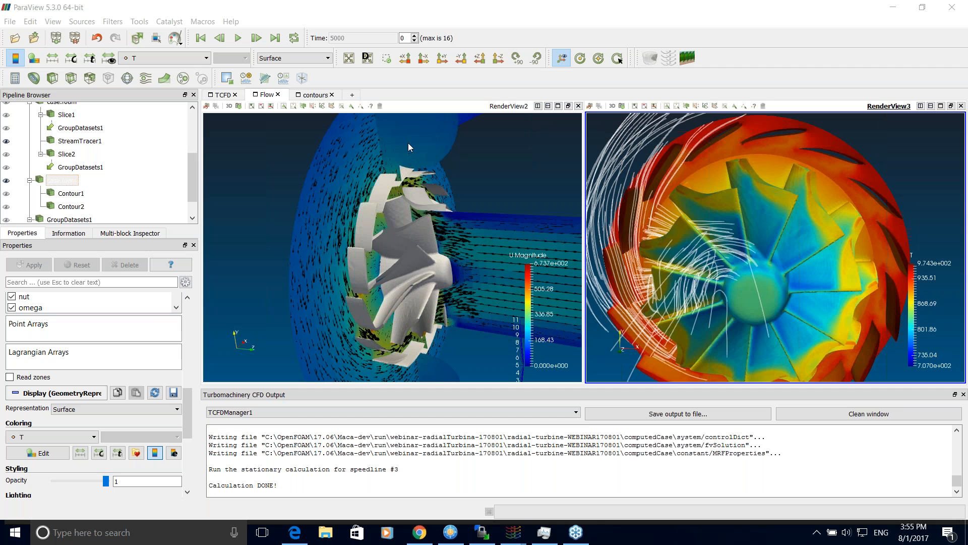
pyautogui.click(420, 537)
pyautogui.moveTo(513, 532)
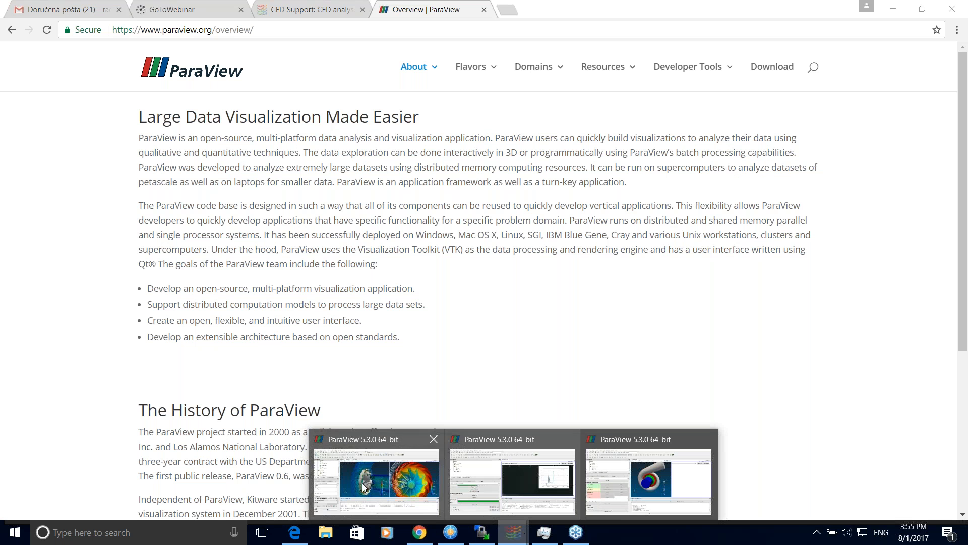
pyautogui.click(375, 478)
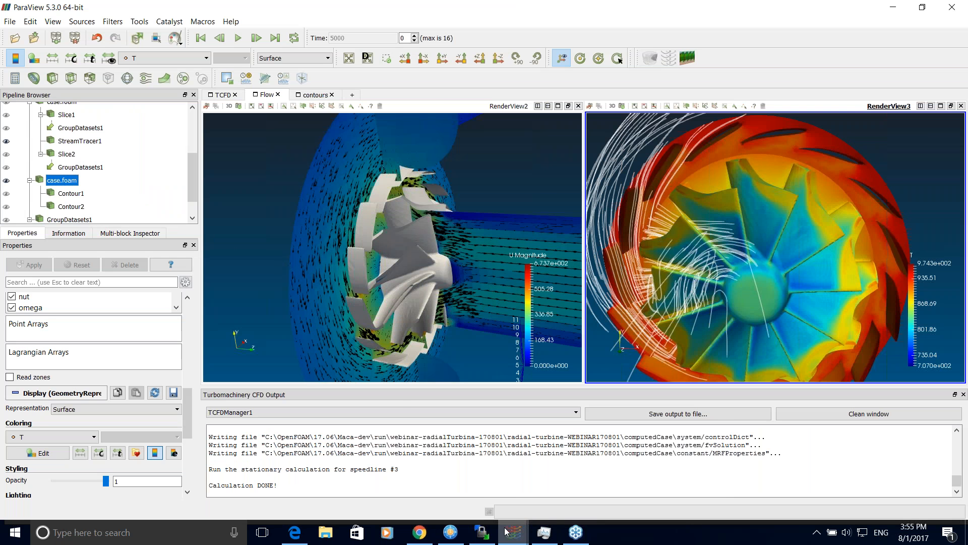
# Step: Switch to the ParaView window of the case being meshed and examine the Simulation parameters in its settings
pyautogui.moveTo(514, 532)
pyautogui.click(647, 483)
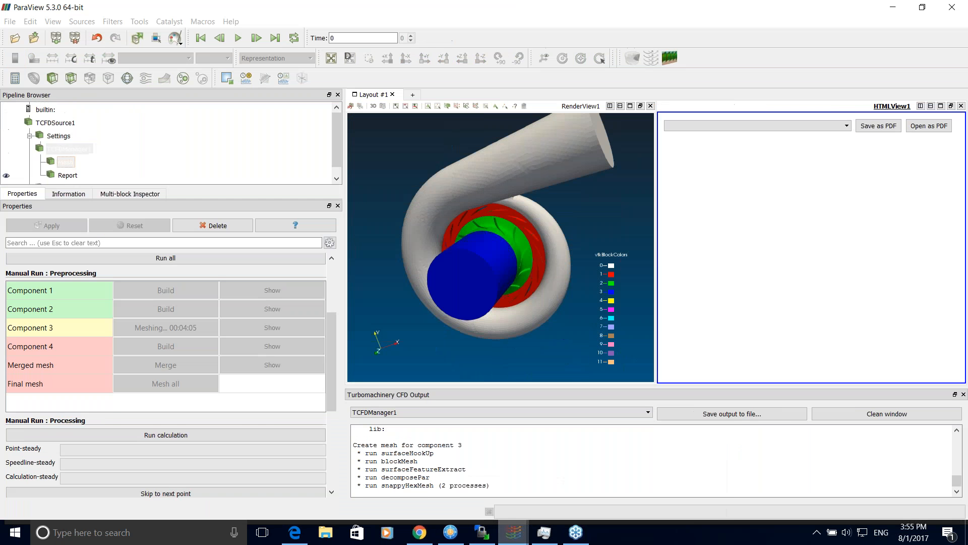
pyautogui.click(58, 136)
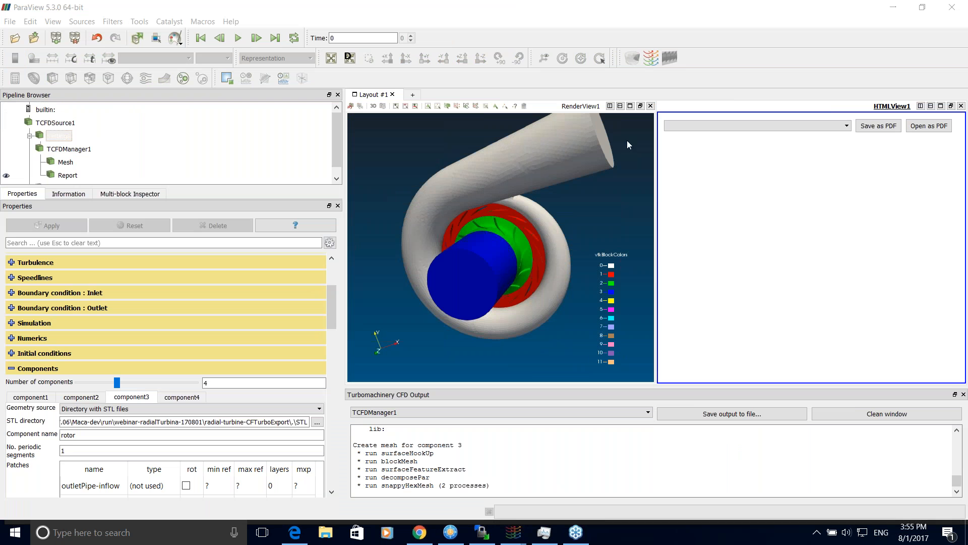
pyautogui.moveTo(331, 314); pyautogui.dragTo(331, 291)
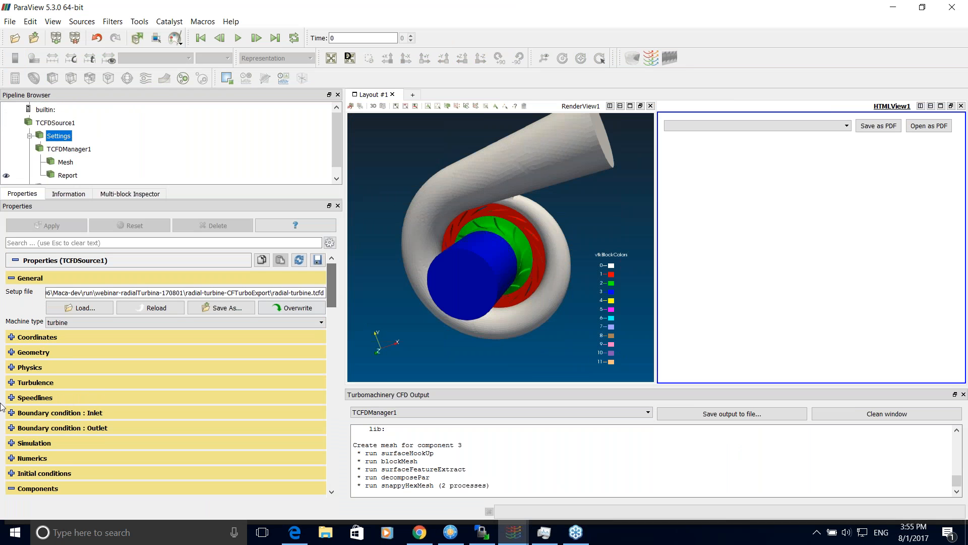
pyautogui.click(11, 443)
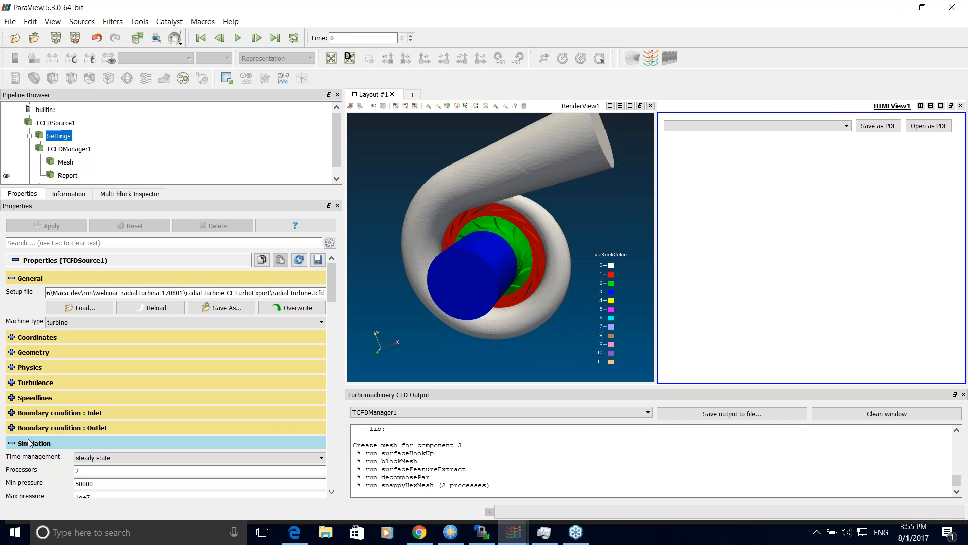
pyautogui.moveTo(331, 287); pyautogui.dragTo(334, 307)
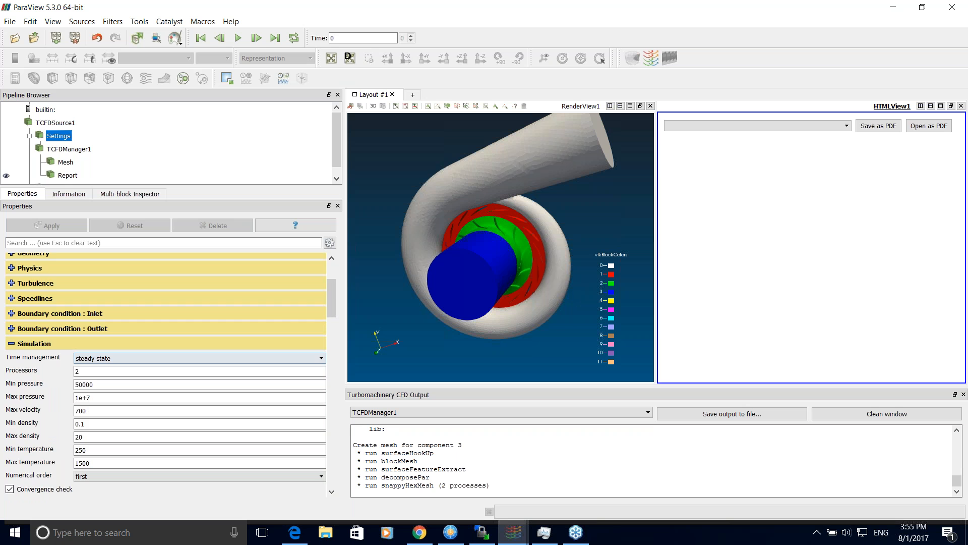
pyautogui.moveTo(332, 304); pyautogui.dragTo(334, 287)
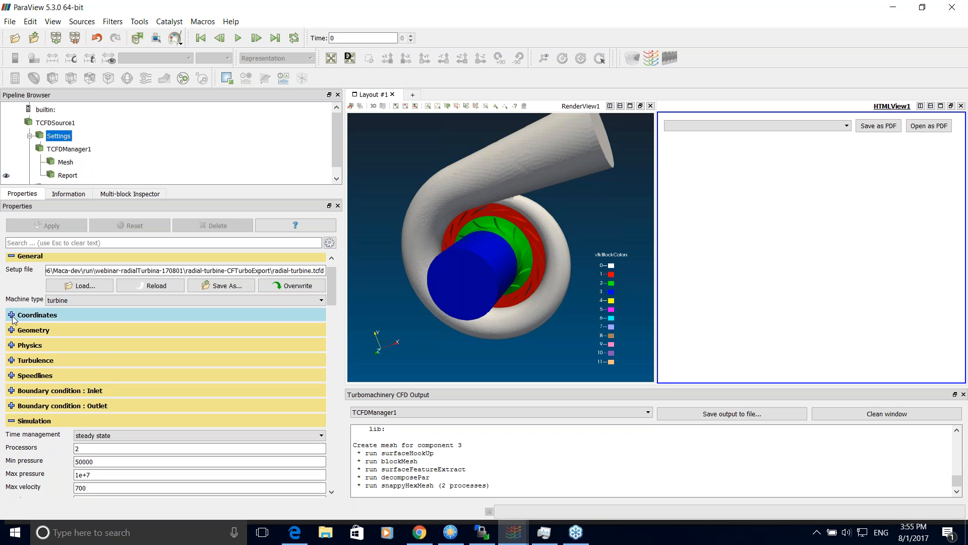
pyautogui.scroll(1, 12, 330)
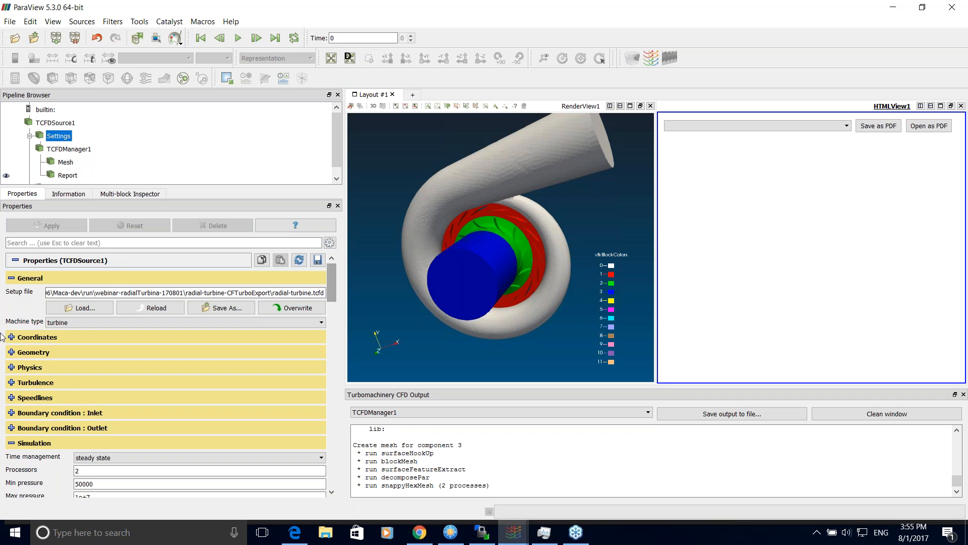
# Step: Expand the Physics settings and examine the fluid properties together with the simulation limits and convergence check
pyautogui.click(11, 367)
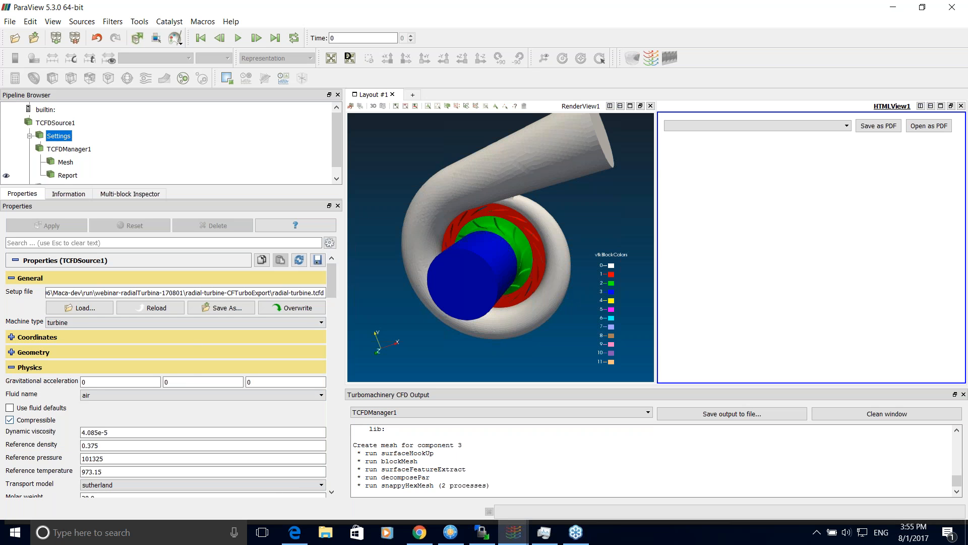
pyautogui.scroll(-2, 333, 289)
pyautogui.moveTo(332, 289); pyautogui.dragTo(332, 303)
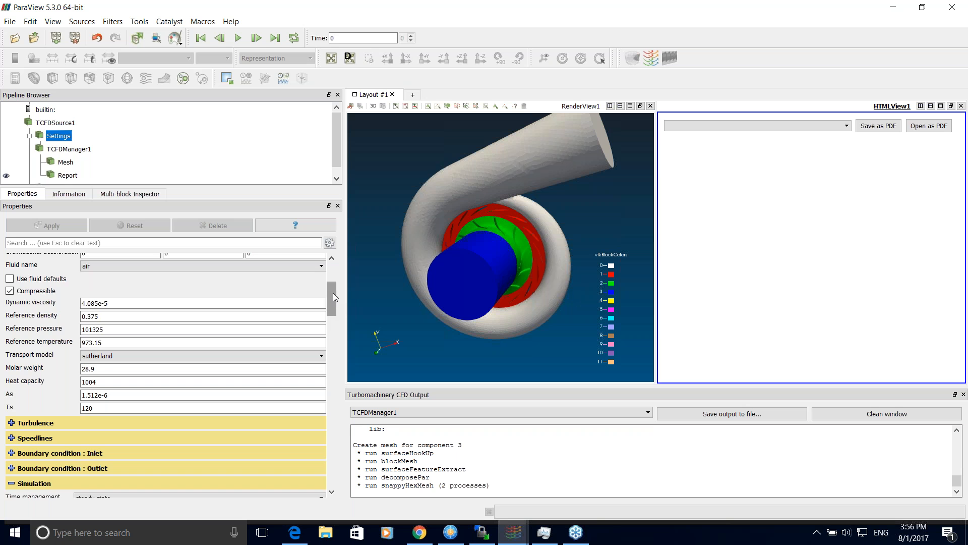
pyautogui.scroll(-3, 333, 293)
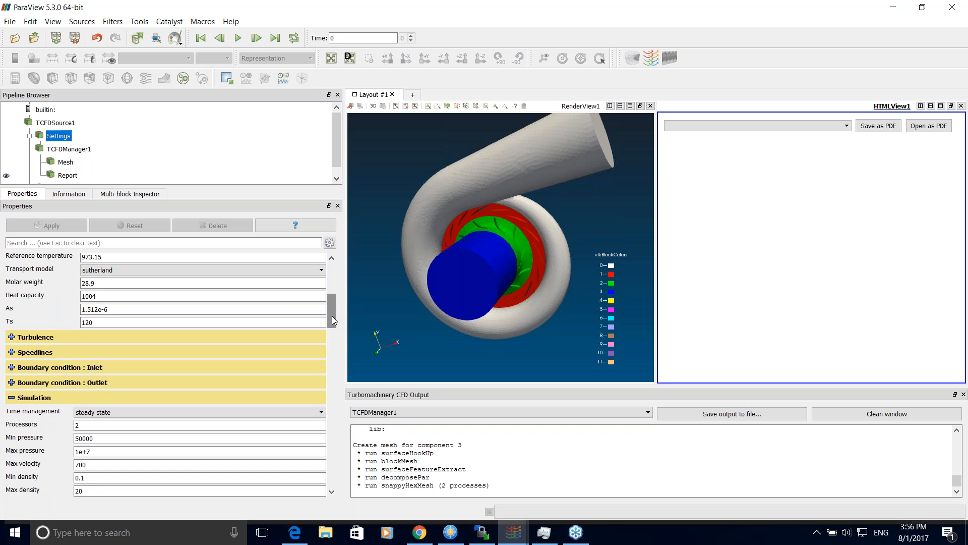
pyautogui.moveTo(332, 315); pyautogui.dragTo(331, 330)
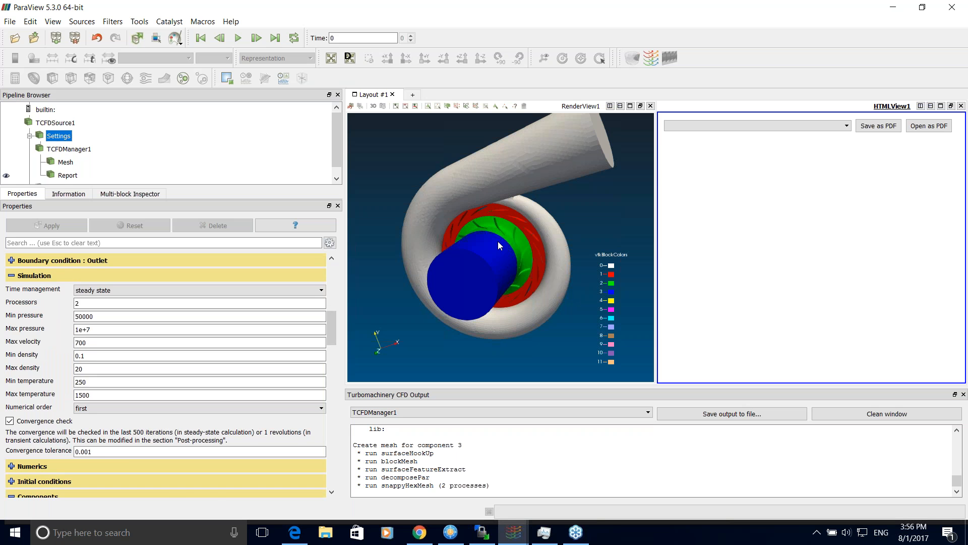
pyautogui.moveTo(327, 326)
pyautogui.mouseDown()
pyautogui.moveTo(327, 314)
pyautogui.moveTo(329, 323)
pyautogui.mouseUp()
# Step: Collapse the Simulation and Physics groups in the case settings
pyautogui.click(21, 358)
pyautogui.click(30, 403)
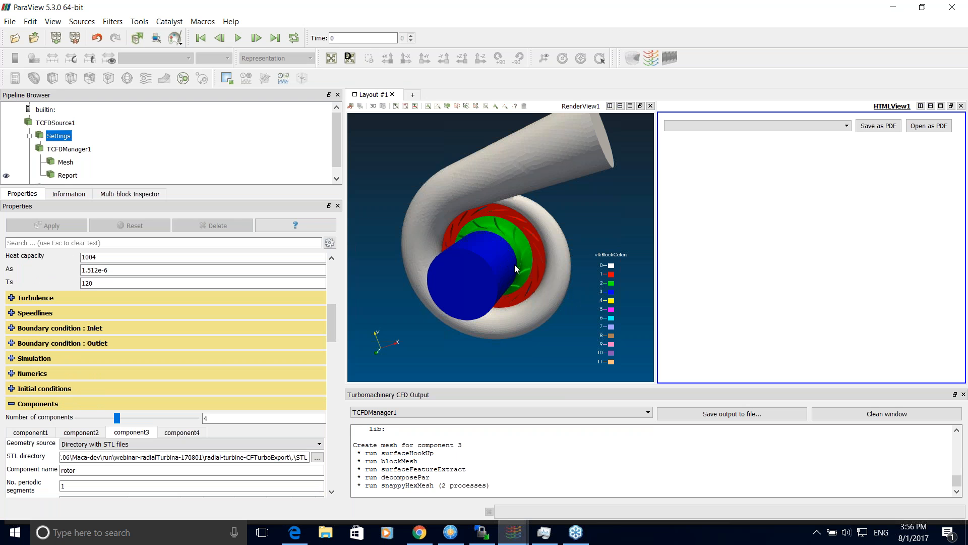
pyautogui.moveTo(332, 325); pyautogui.dragTo(337, 307)
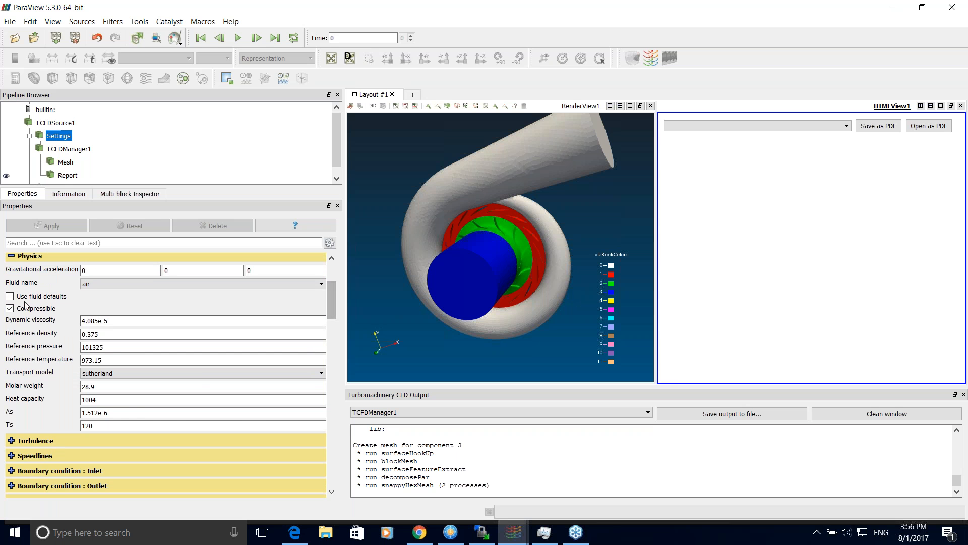
pyautogui.click(31, 256)
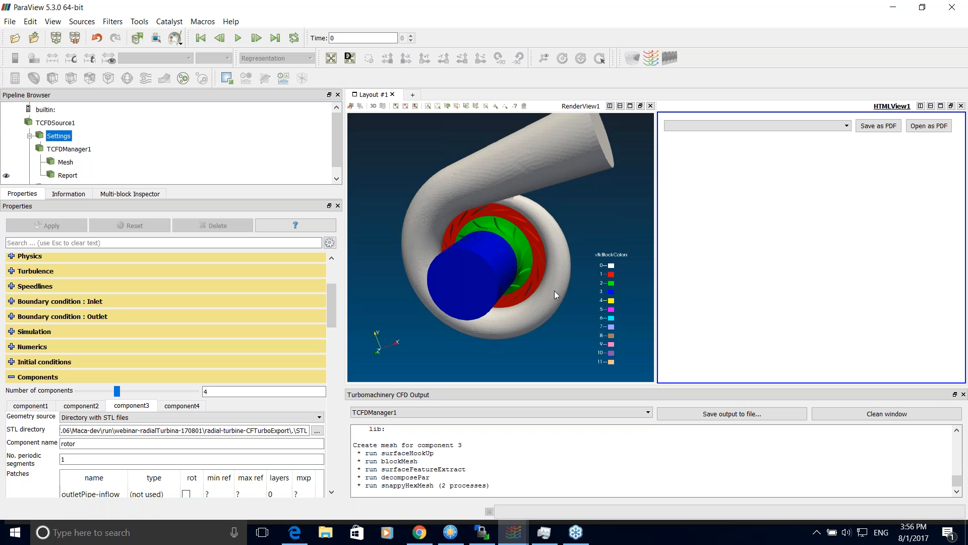
pyautogui.scroll(5, 326, 295)
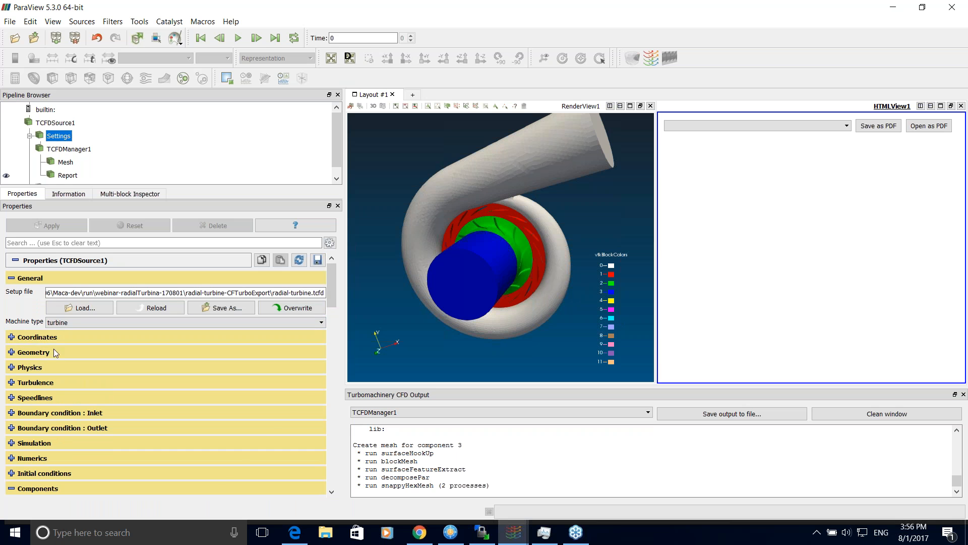
pyautogui.scroll(-4, 331, 287)
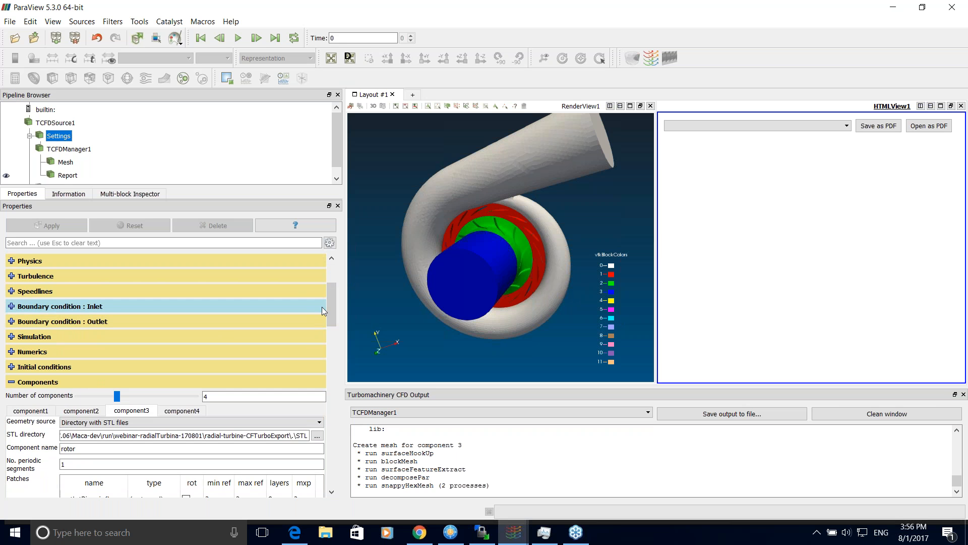
pyautogui.scroll(3, 332, 304)
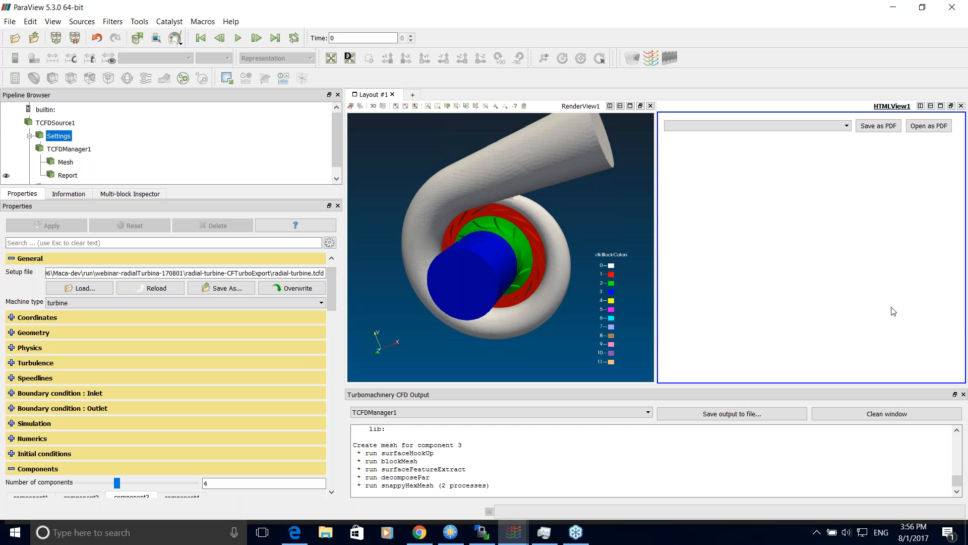
pyautogui.click(960, 328)
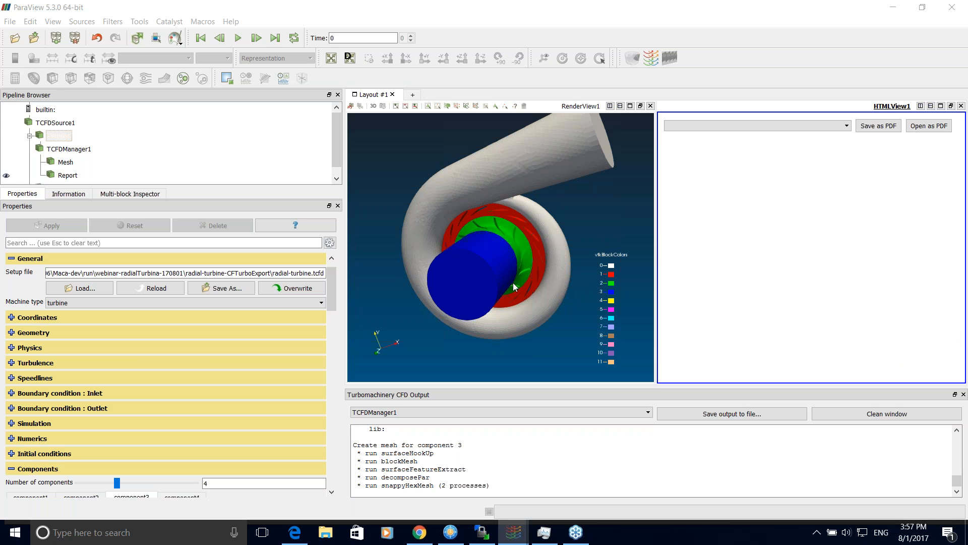
# Step: Switch from the meshing case's ParaView window to the window with the computed case's 3D flow results
pyautogui.click(369, 253)
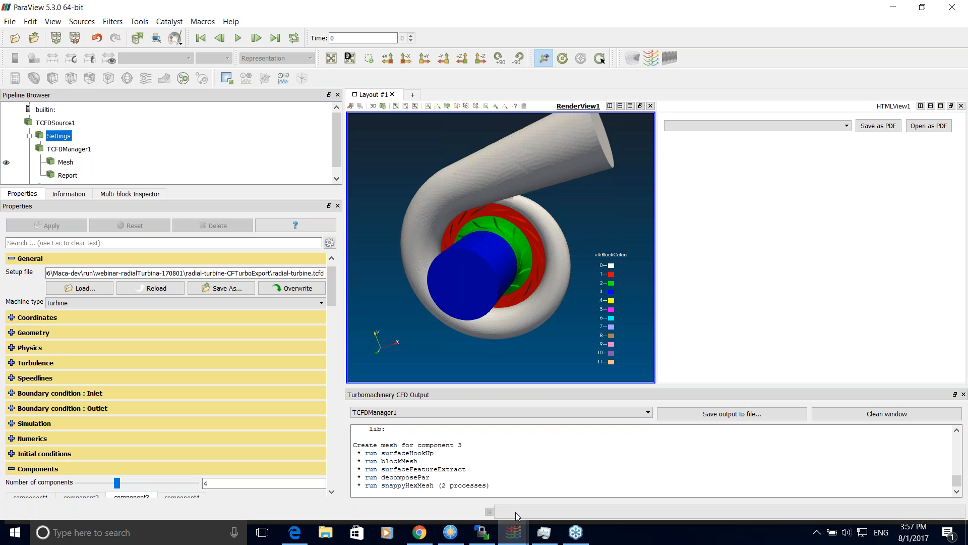
pyautogui.moveTo(512, 535)
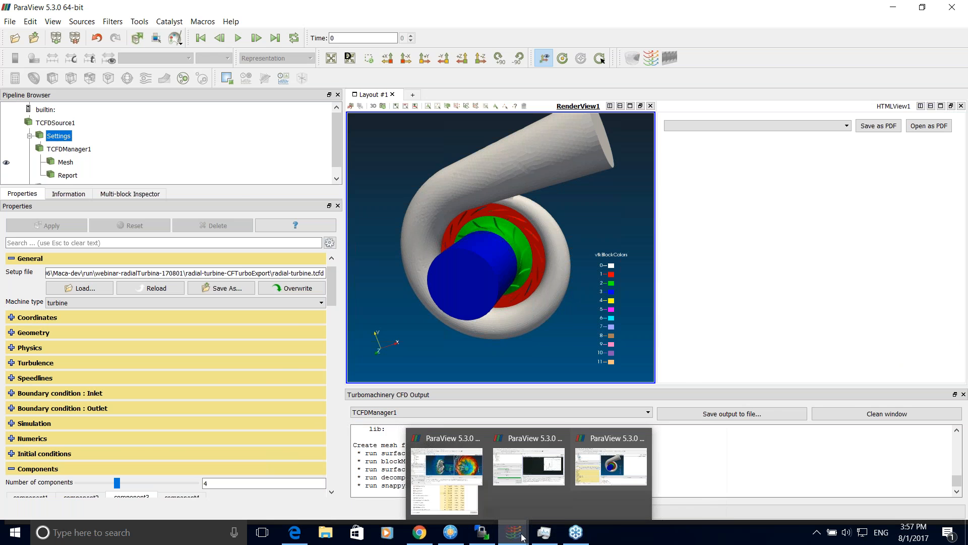
pyautogui.click(396, 489)
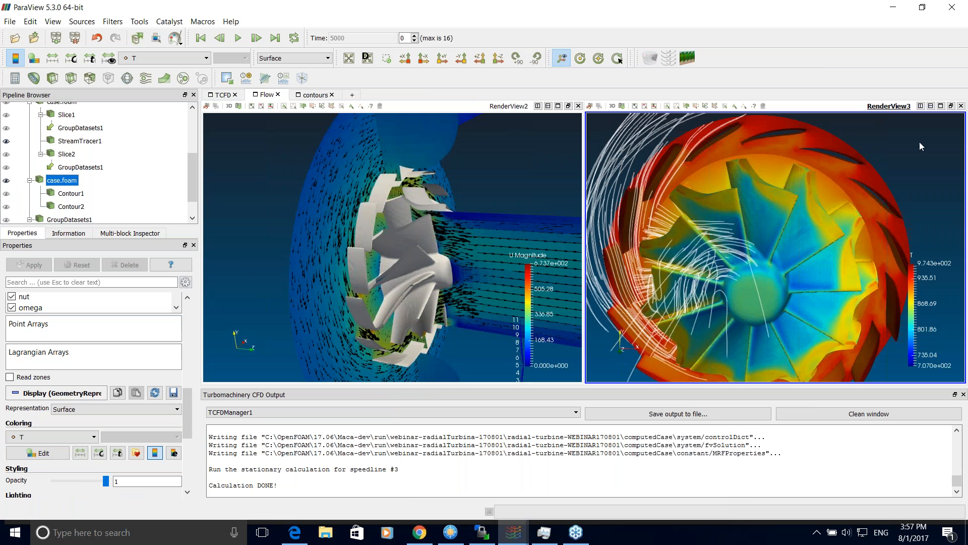
pyautogui.hotkey('alt', 'Tab')
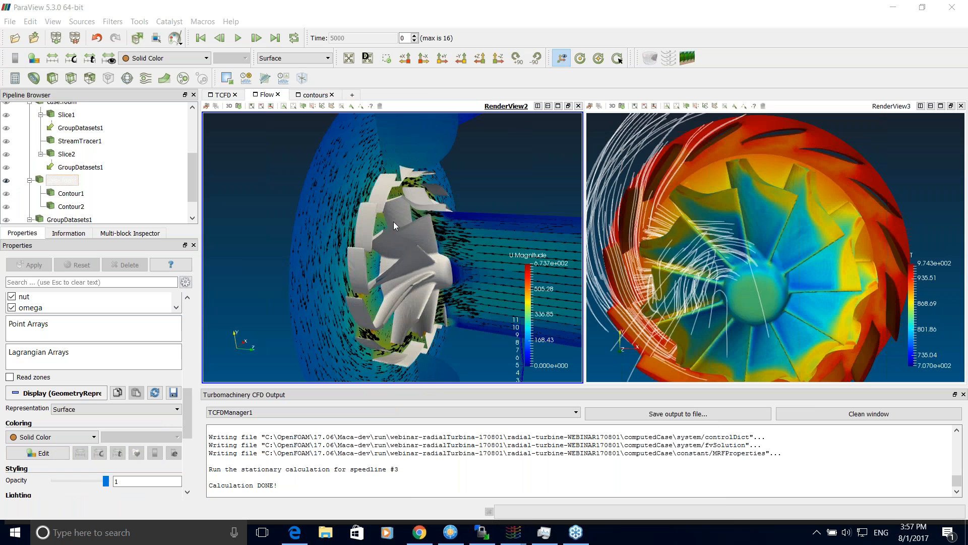
# Step: Rotate the velocity vector view of the computed turbine to examine the flow around the stator vanes and rotor blades
pyautogui.moveTo(291, 258); pyautogui.dragTo(316, 287)
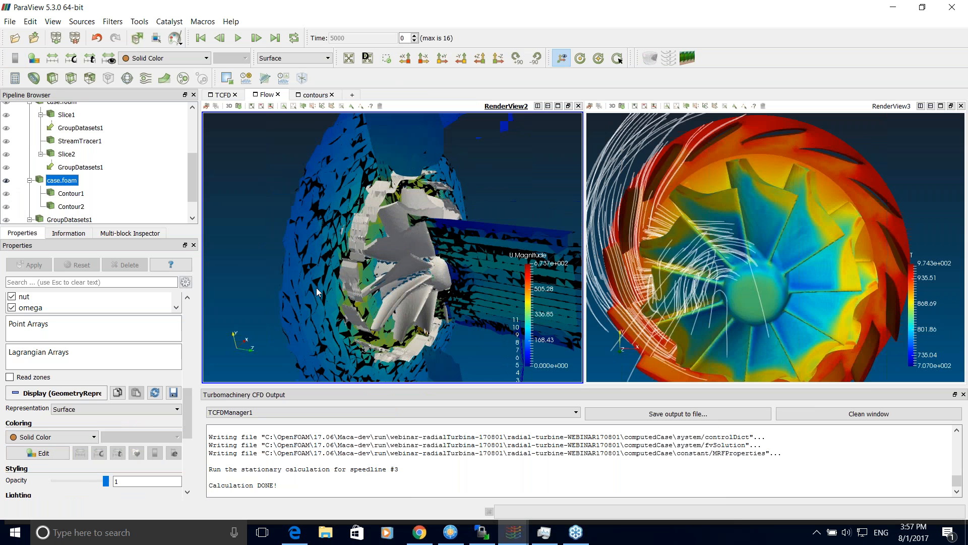
pyautogui.moveTo(184, 416); pyautogui.dragTo(216, 330)
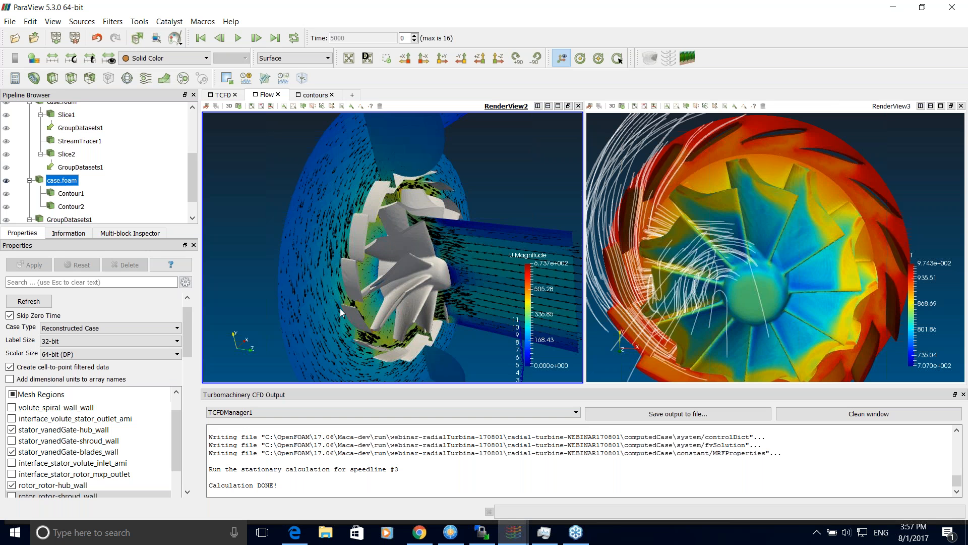
pyautogui.scroll(2, 189, 335)
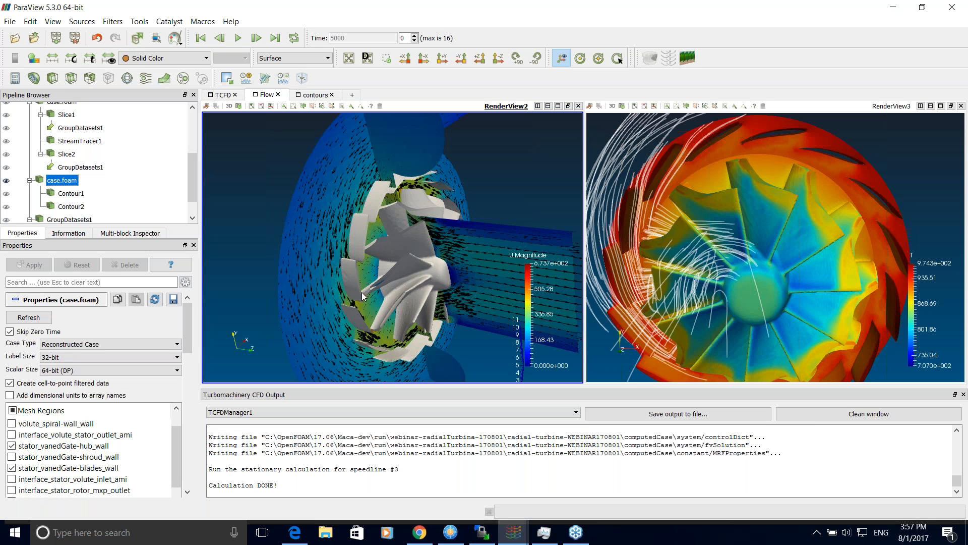
pyautogui.moveTo(304, 279); pyautogui.dragTo(319, 286)
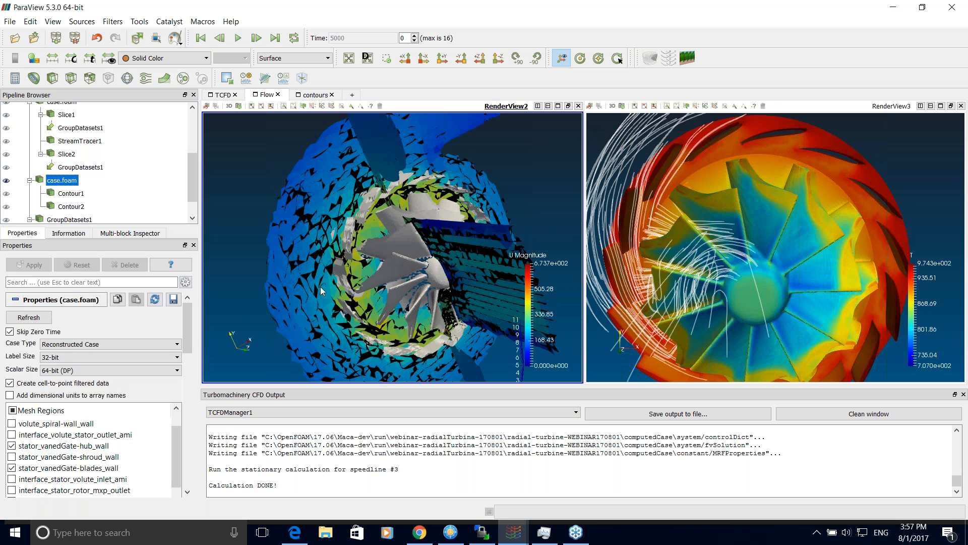
pyautogui.moveTo(193, 180); pyautogui.dragTo(192, 141)
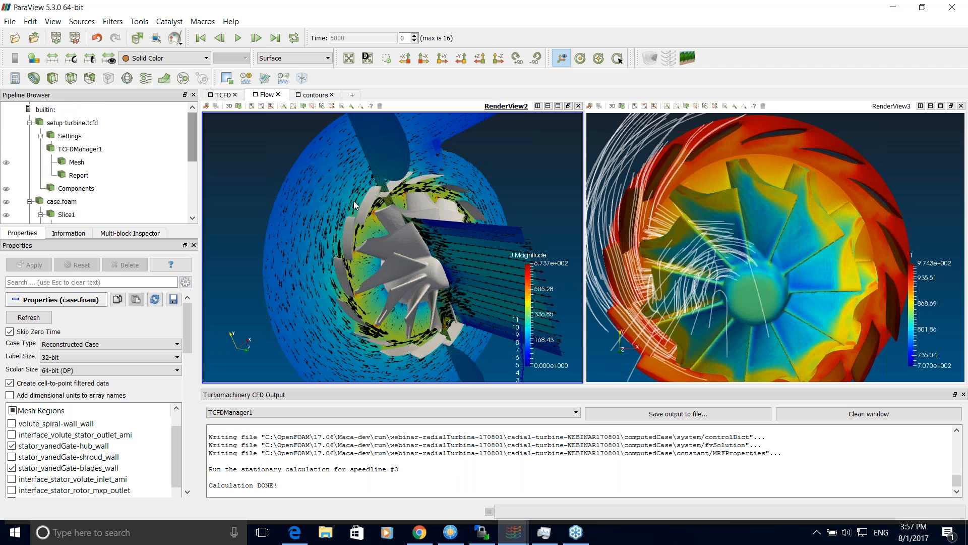
pyautogui.moveTo(192, 131); pyautogui.dragTo(191, 145)
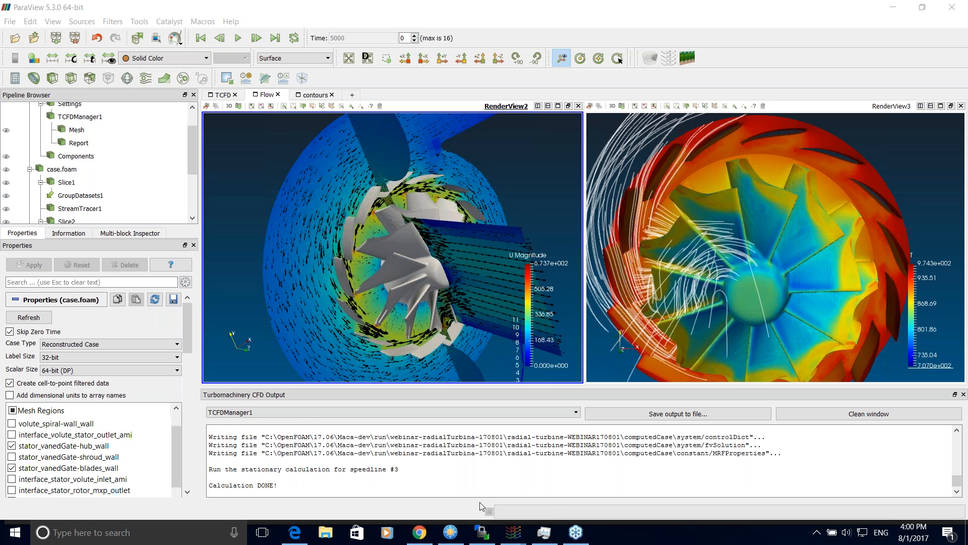
# Step: Switch to FreeCommander and examine the computedCase folder together with its constant and system subfolders
pyautogui.click(450, 532)
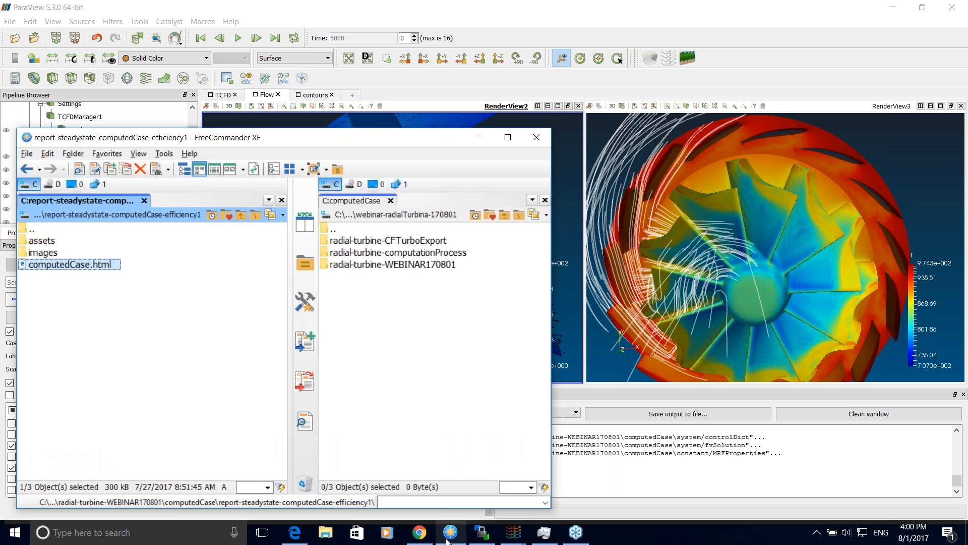
pyautogui.doubleClick(48, 232)
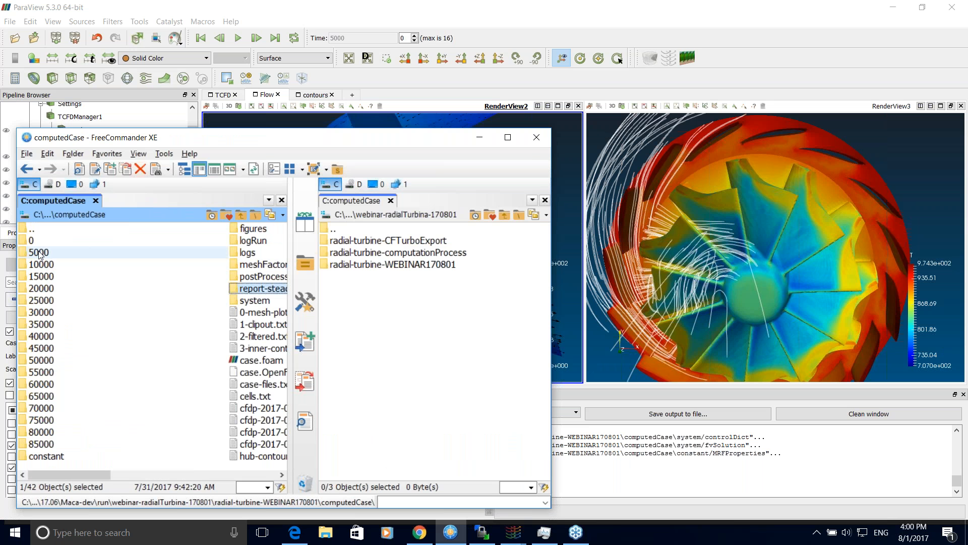
pyautogui.click(46, 335)
pyautogui.scroll(-1, 46, 336)
pyautogui.scroll(1, 63, 304)
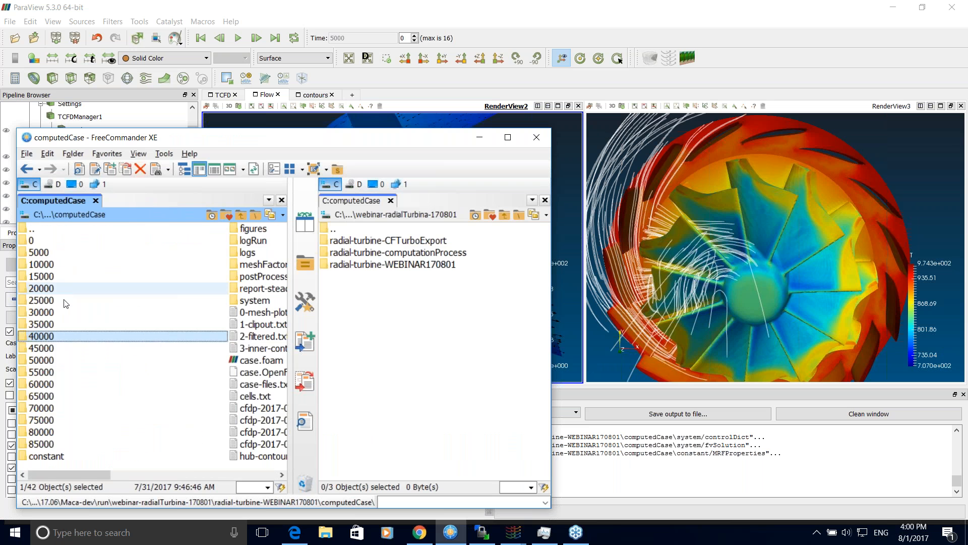
pyautogui.doubleClick(46, 455)
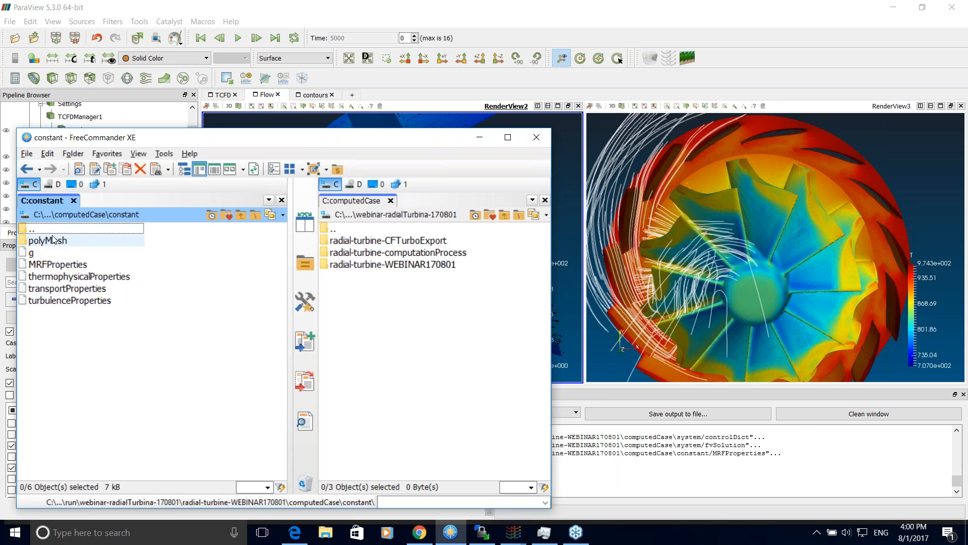
pyautogui.doubleClick(32, 229)
pyautogui.scroll(-1, 48, 292)
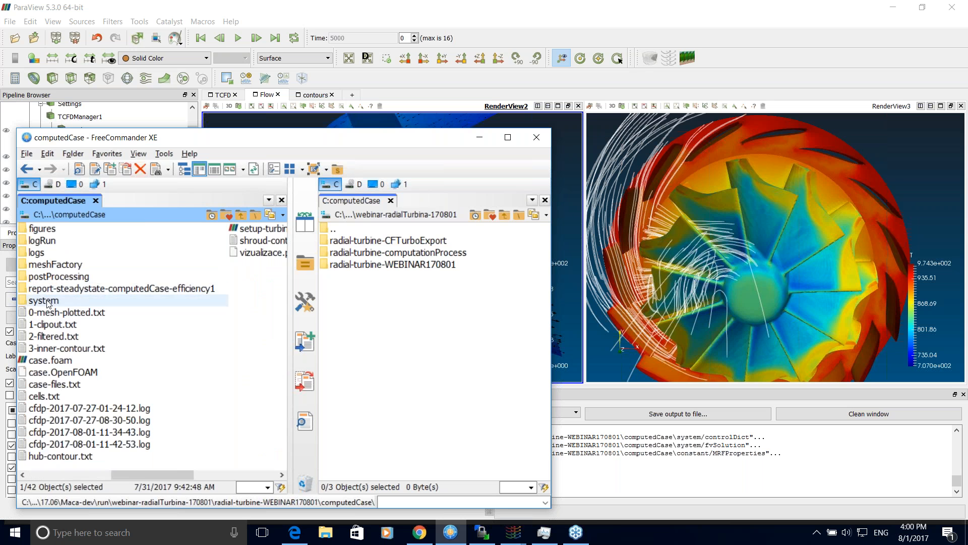
pyautogui.doubleClick(46, 301)
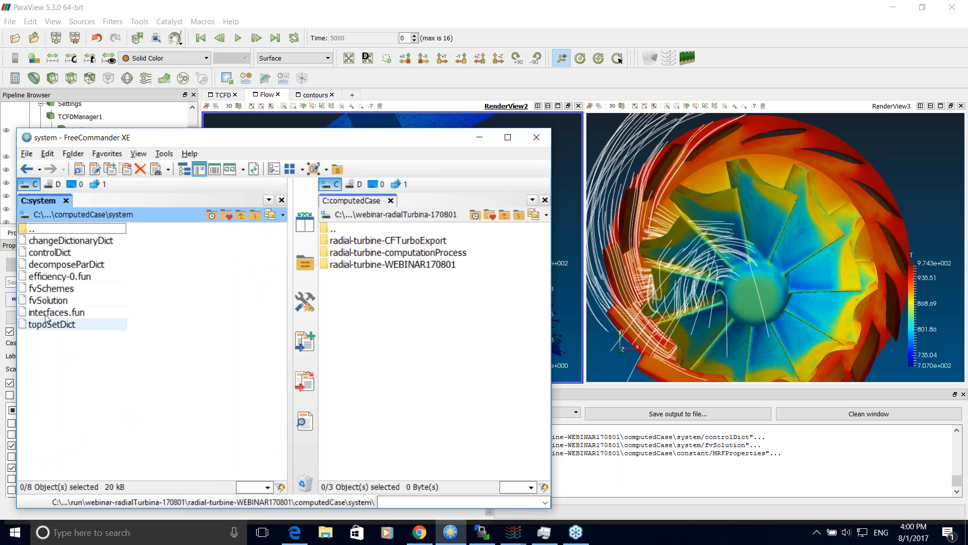
# Step: Return to the computed case's ParaView window, show the Settings of setup-turbine.tcfd and widen the properties area slightly
pyautogui.click(958, 332)
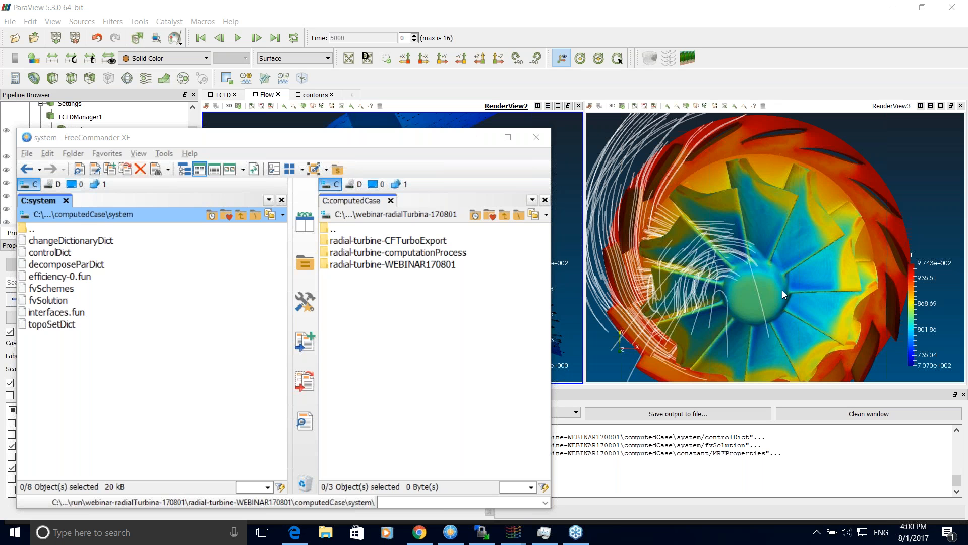
pyautogui.click(267, 4)
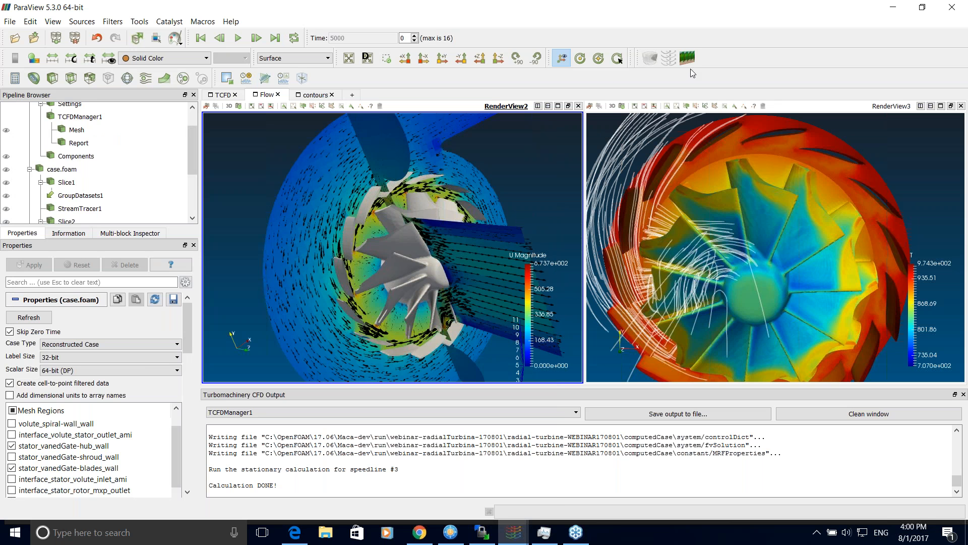
pyautogui.scroll(1, 69, 163)
pyautogui.click(78, 136)
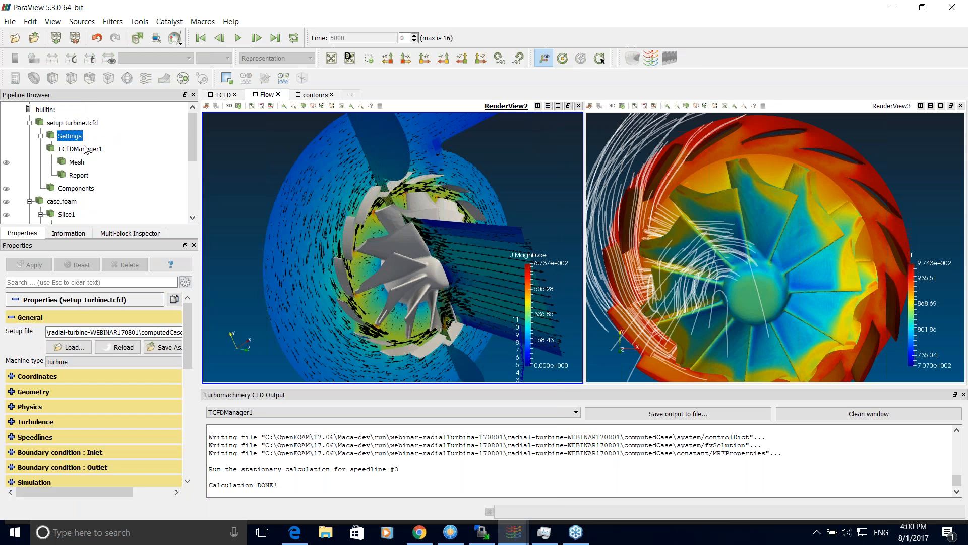
pyautogui.click(700, 72)
pyautogui.click(287, 358)
pyautogui.moveTo(310, 359); pyautogui.dragTo(210, 340)
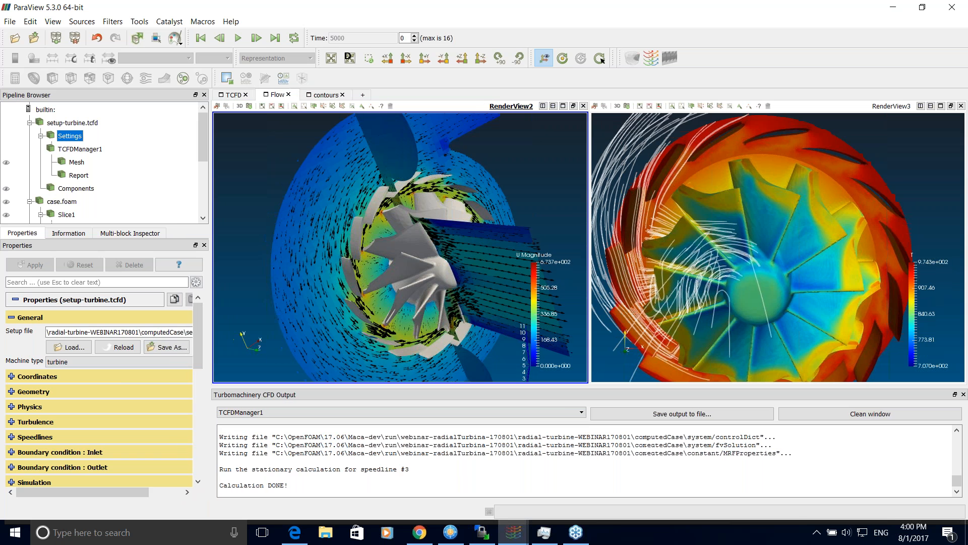
# Step: Expand the Turbulence settings and view the available turbulence models, keeping kOmegaSST selected
pyautogui.scroll(-3, 101, 353)
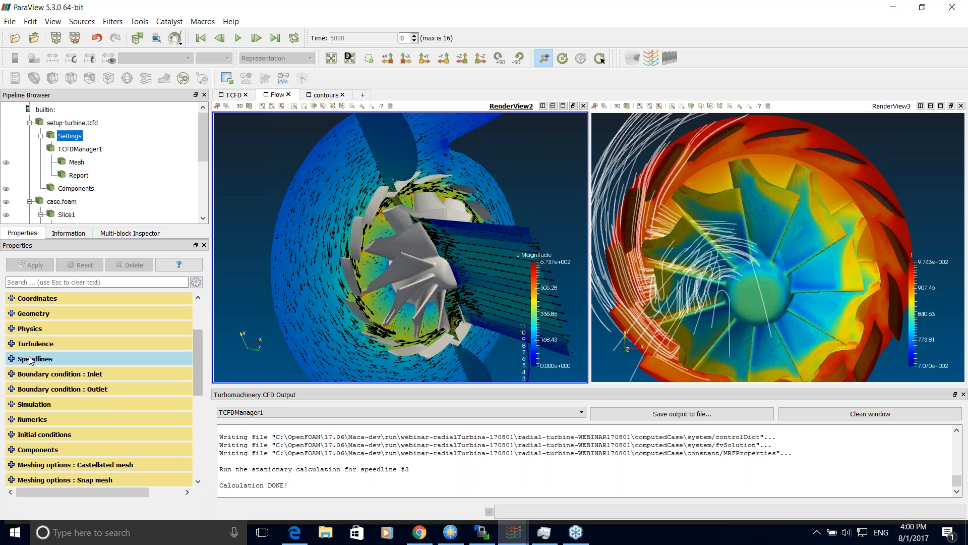
pyautogui.click(70, 344)
pyautogui.click(77, 359)
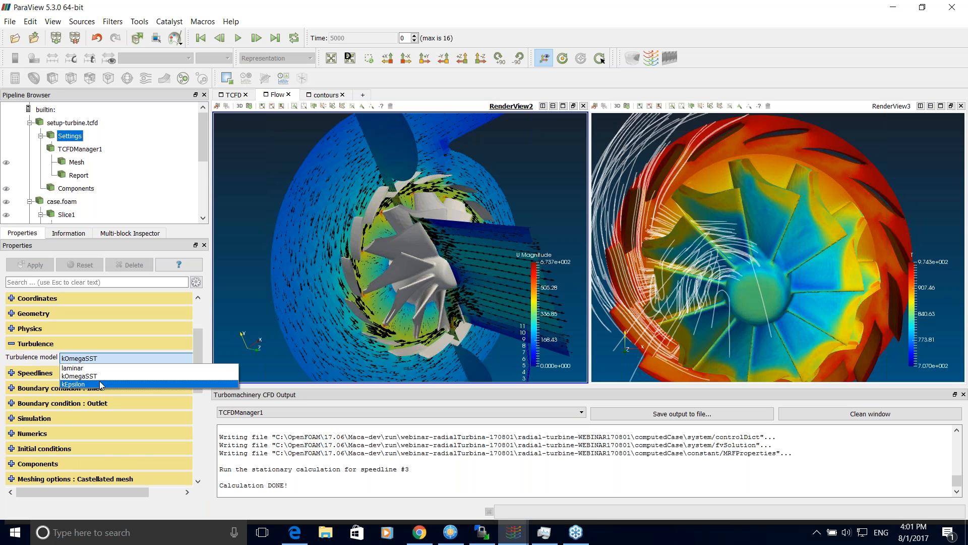
pyautogui.click(90, 375)
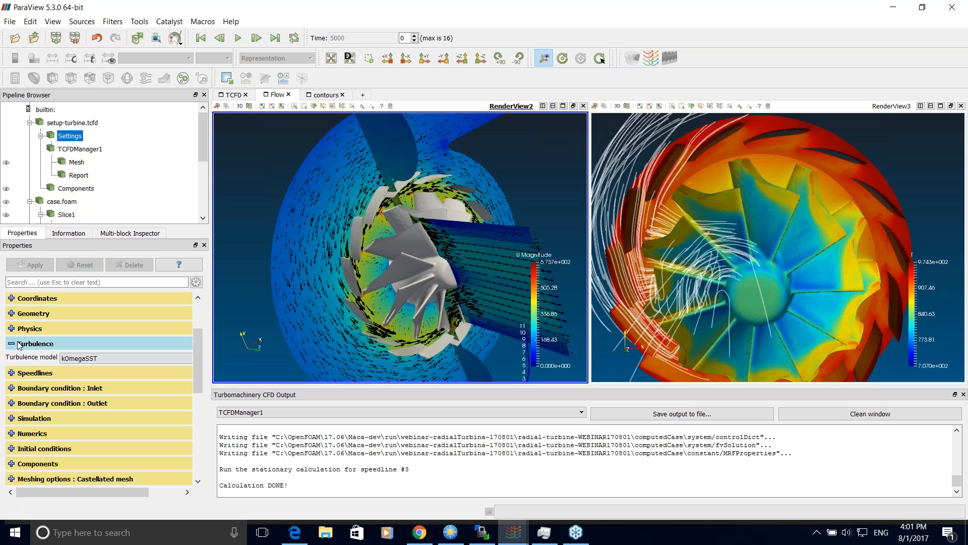
# Step: Expand the Scripting settings, examine the script file and execution points table, and collapse the group again
pyautogui.moveTo(198, 370); pyautogui.dragTo(195, 425)
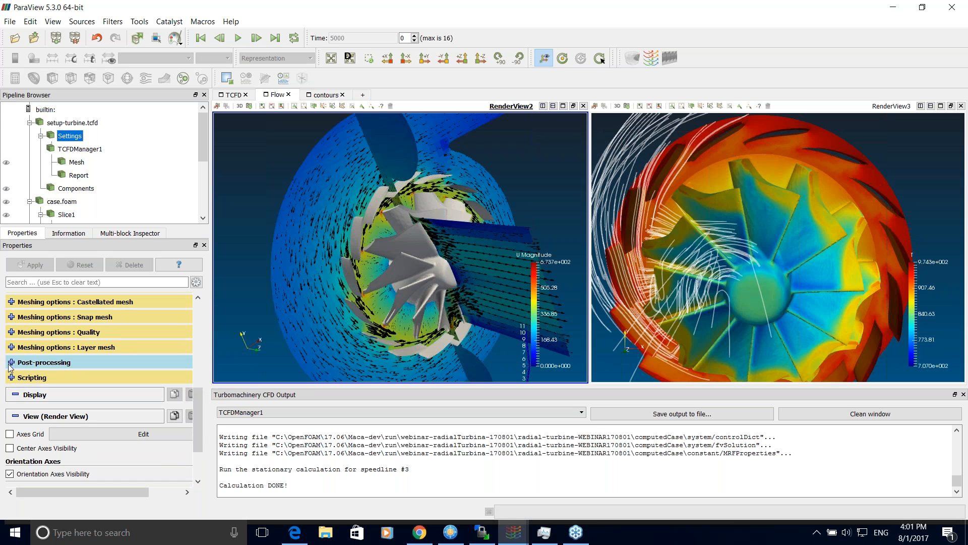
pyautogui.click(20, 377)
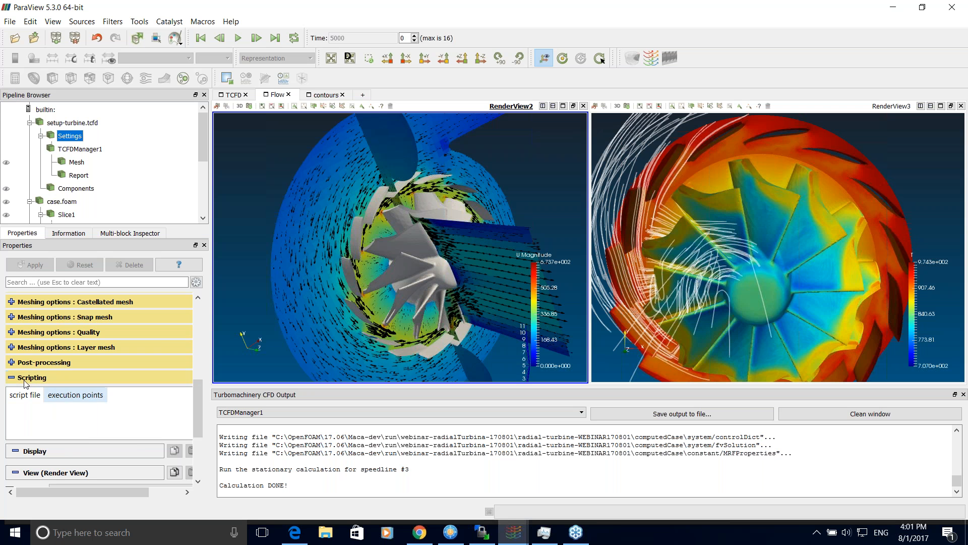
pyautogui.scroll(-1, 58, 404)
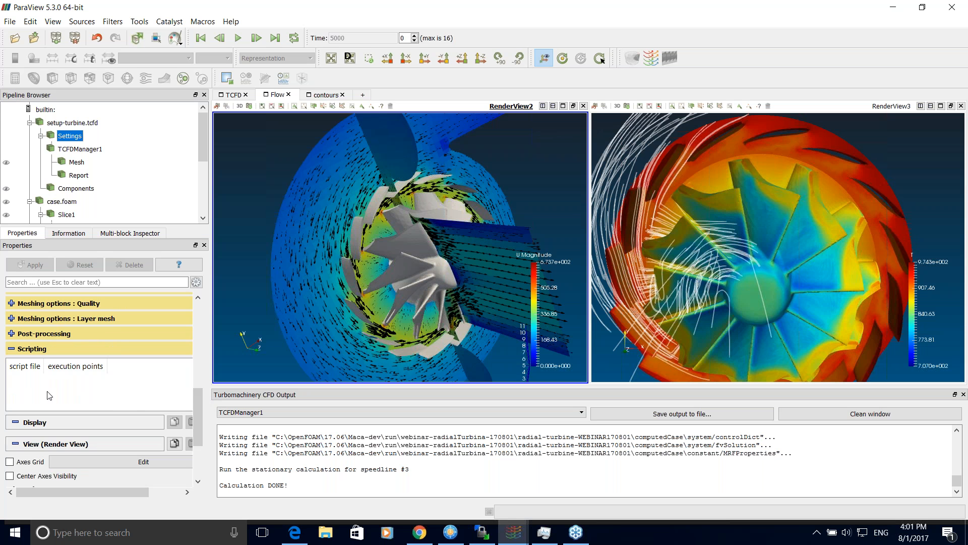
pyautogui.moveTo(199, 412)
pyautogui.mouseDown()
pyautogui.moveTo(199, 425)
pyautogui.moveTo(199, 412)
pyautogui.mouseUp()
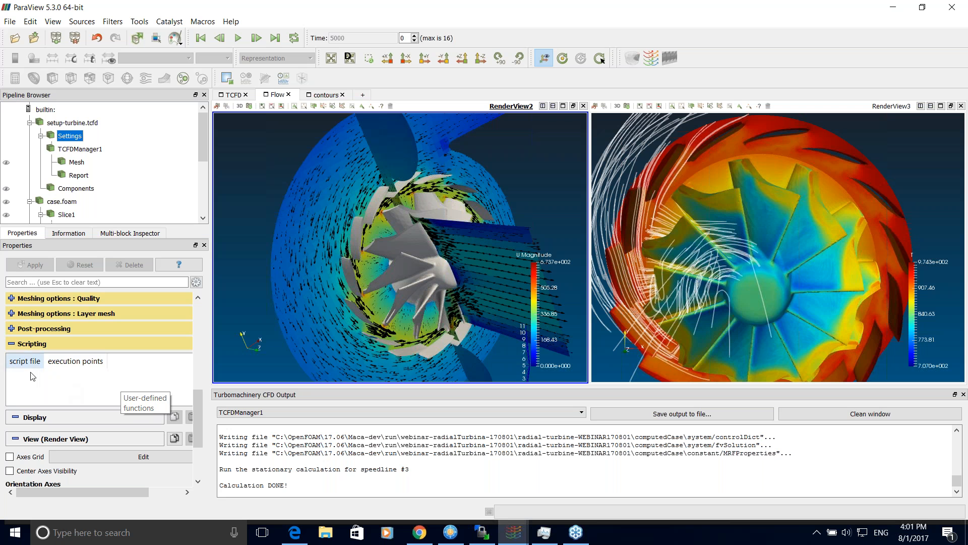
pyautogui.click(18, 348)
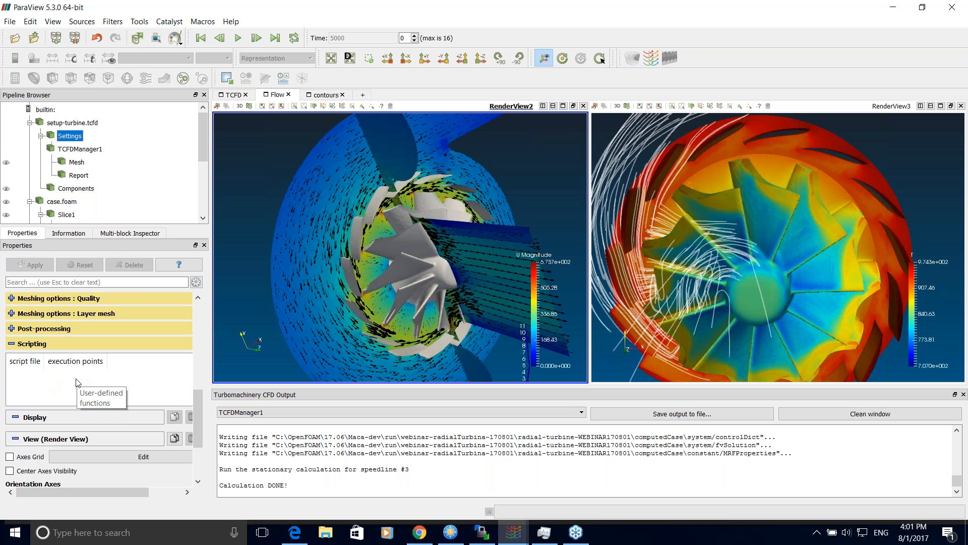
pyautogui.click(15, 346)
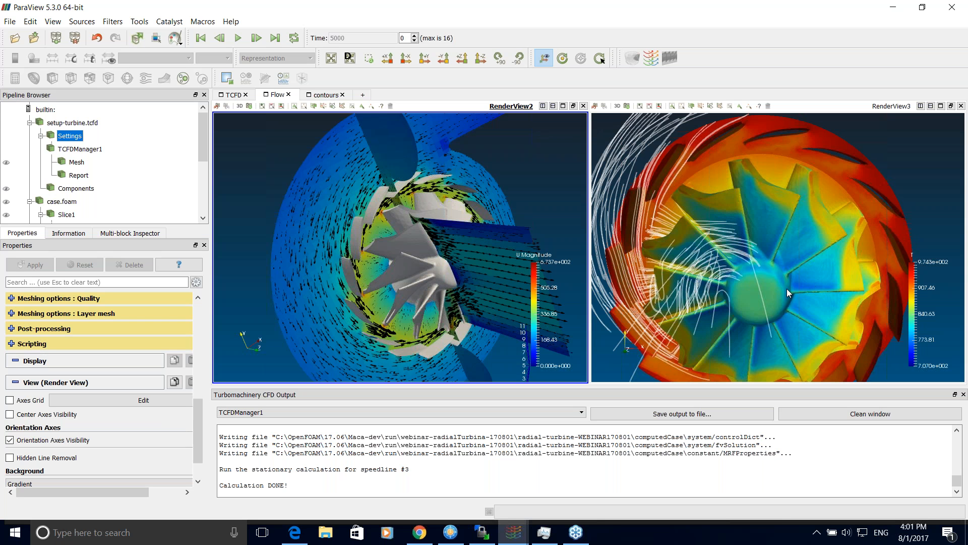
# Step: Expand the Components settings, widen the properties area and view component1's geometry source options, keeping Directory with STL files selected
pyautogui.hotkey('alt', 'Tab')
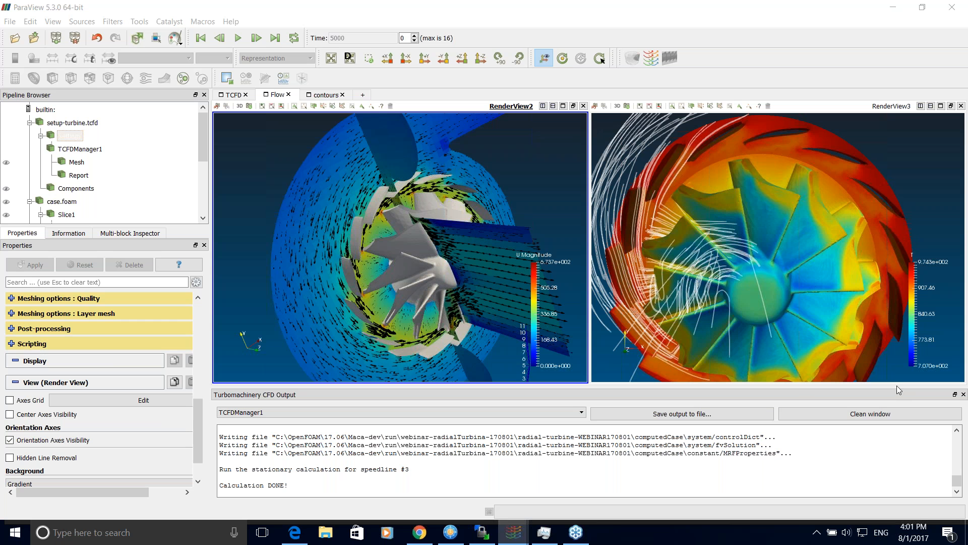
pyautogui.moveTo(210, 314); pyautogui.dragTo(298, 312)
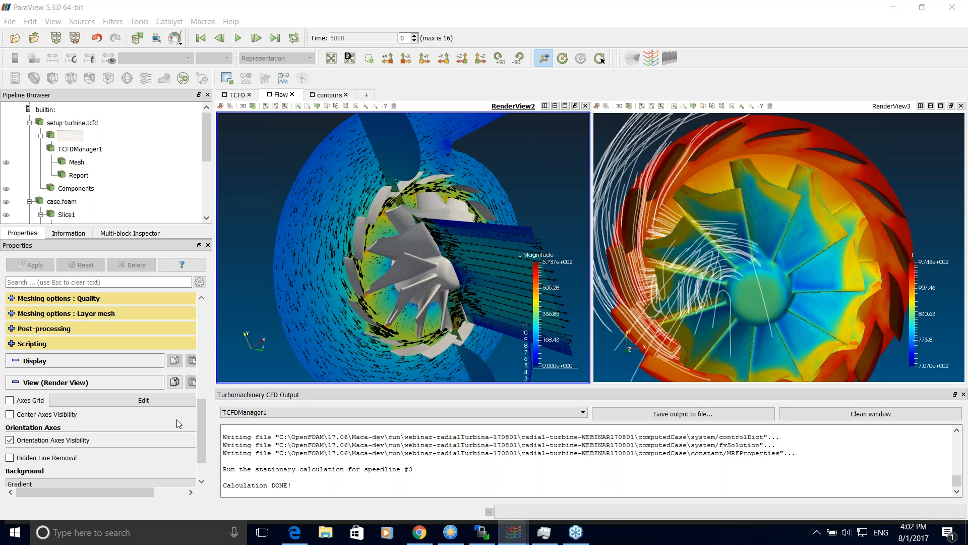
pyautogui.moveTo(203, 418); pyautogui.dragTo(202, 372)
pyautogui.click(186, 392)
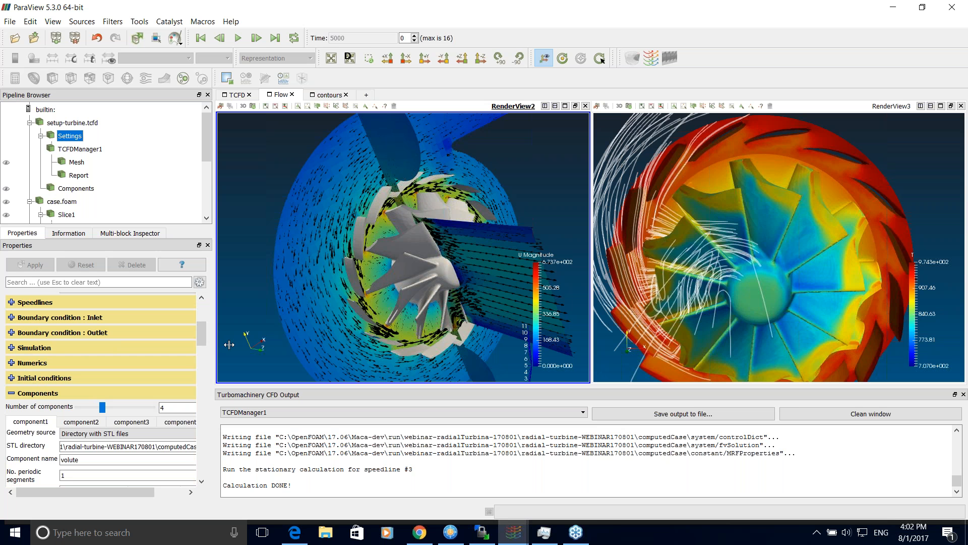
pyautogui.moveTo(214, 345); pyautogui.dragTo(292, 346)
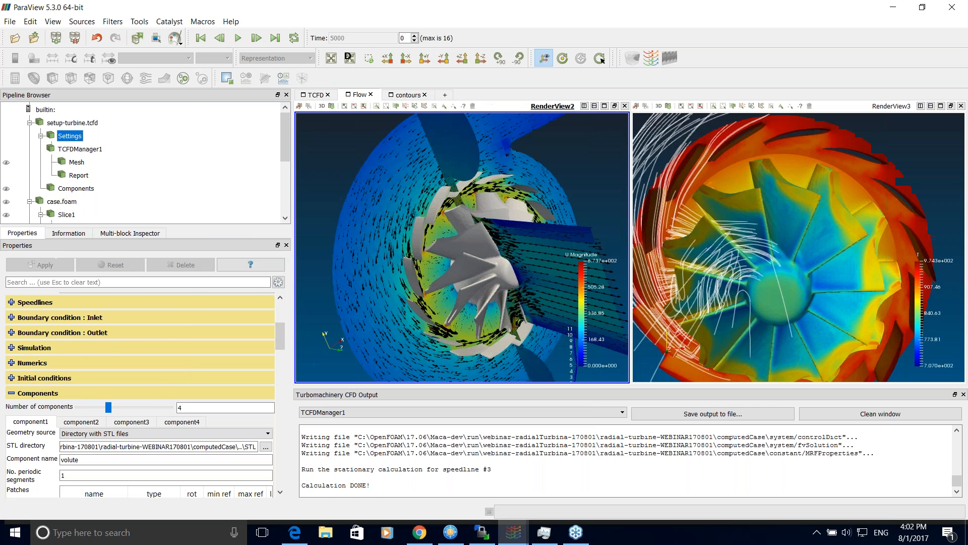
pyautogui.scroll(-5, 28, 348)
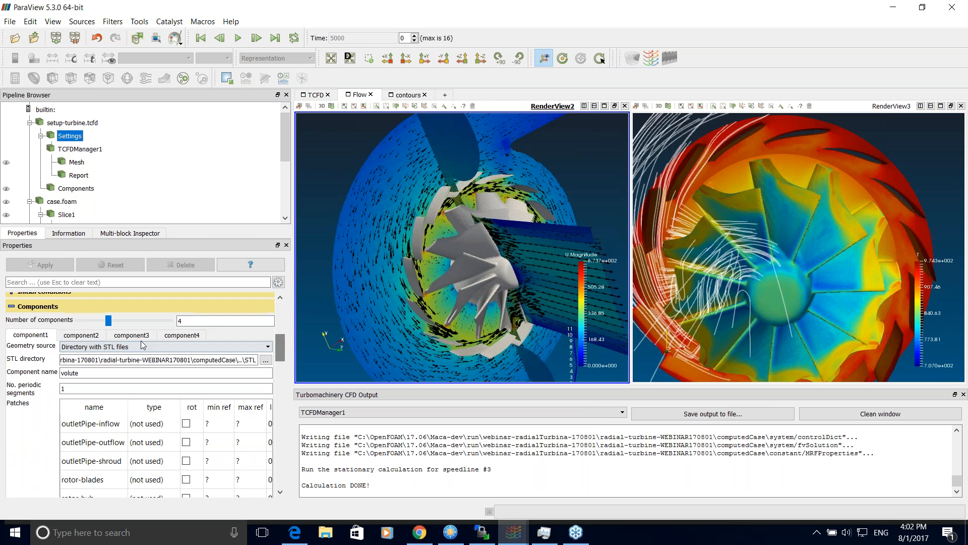
pyautogui.click(143, 347)
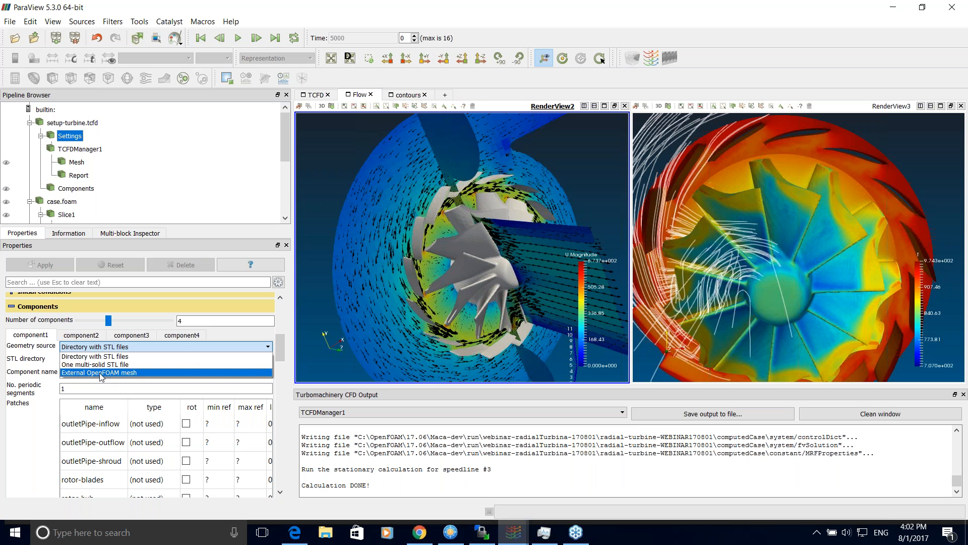
pyautogui.click(223, 345)
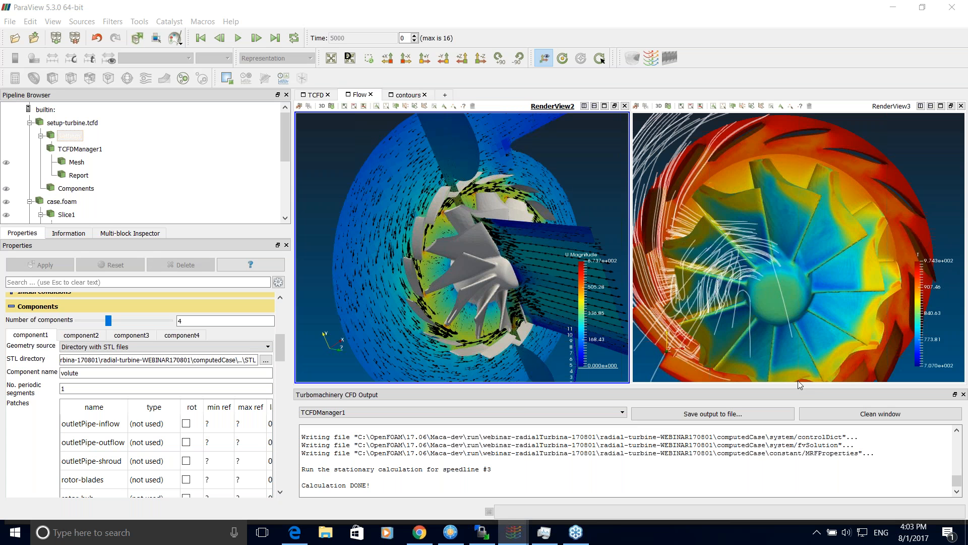
# Step: Rotate the velocity flow view to examine the turbine rotor and guide vanes from different angles
pyautogui.click(279, 350)
pyautogui.moveTo(279, 354); pyautogui.dragTo(281, 351)
pyautogui.moveTo(522, 298); pyautogui.dragTo(530, 285)
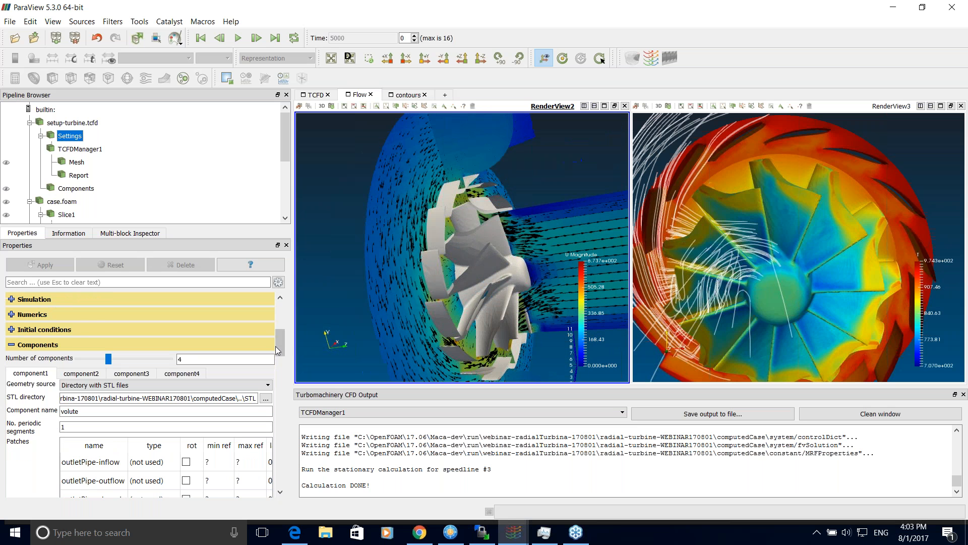
pyautogui.scroll(3, 275, 346)
pyautogui.scroll(-5, 281, 343)
pyautogui.scroll(3, 281, 355)
pyautogui.moveTo(413, 275); pyautogui.dragTo(301, 356)
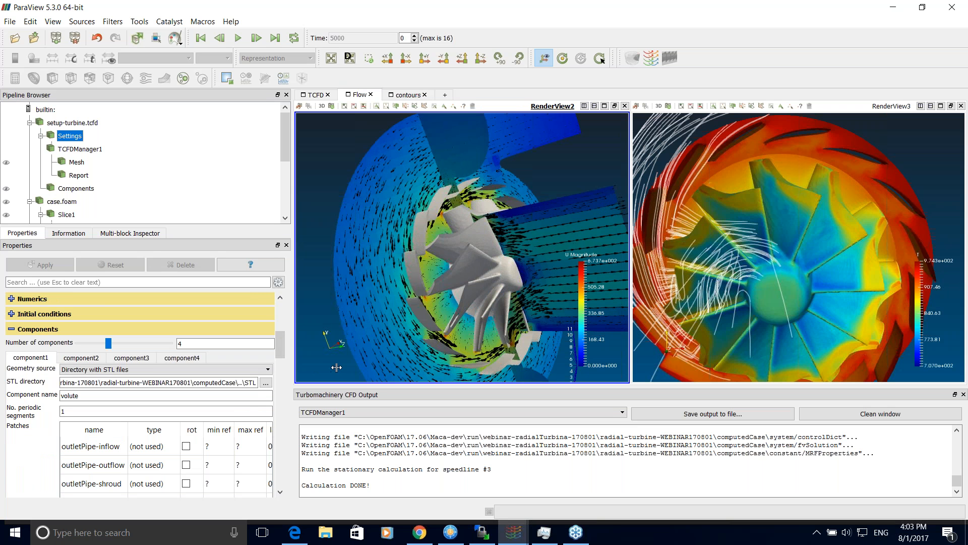
# Step: Widen the properties area further and examine component1's patches table through the spiral and vanedGate patches
pyautogui.moveTo(336, 367); pyautogui.dragTo(361, 347)
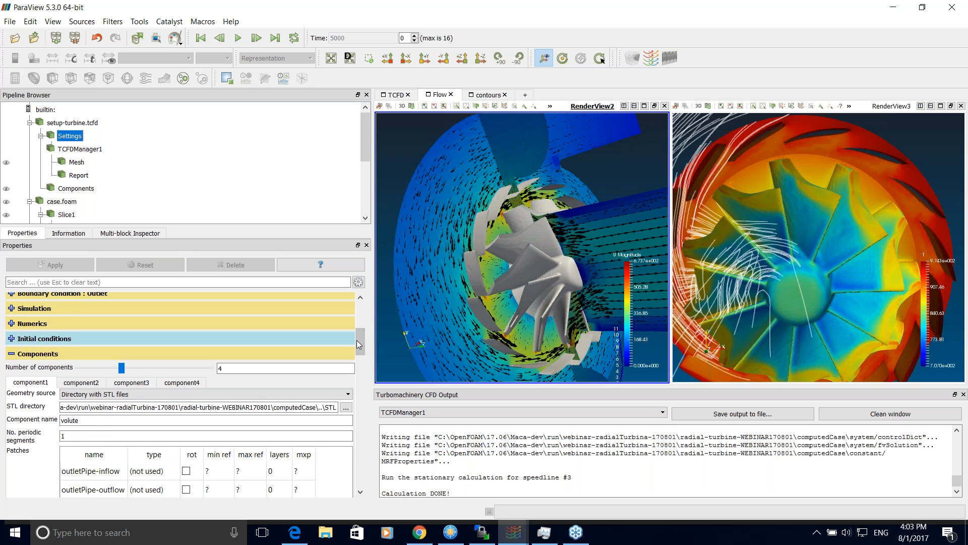
pyautogui.moveTo(359, 337); pyautogui.dragTo(362, 348)
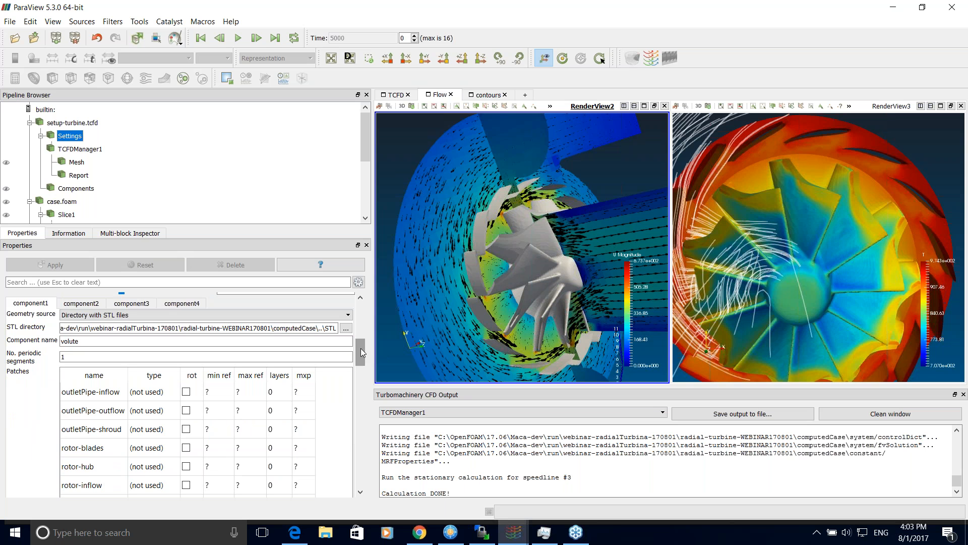
pyautogui.moveTo(361, 355); pyautogui.dragTo(361, 376)
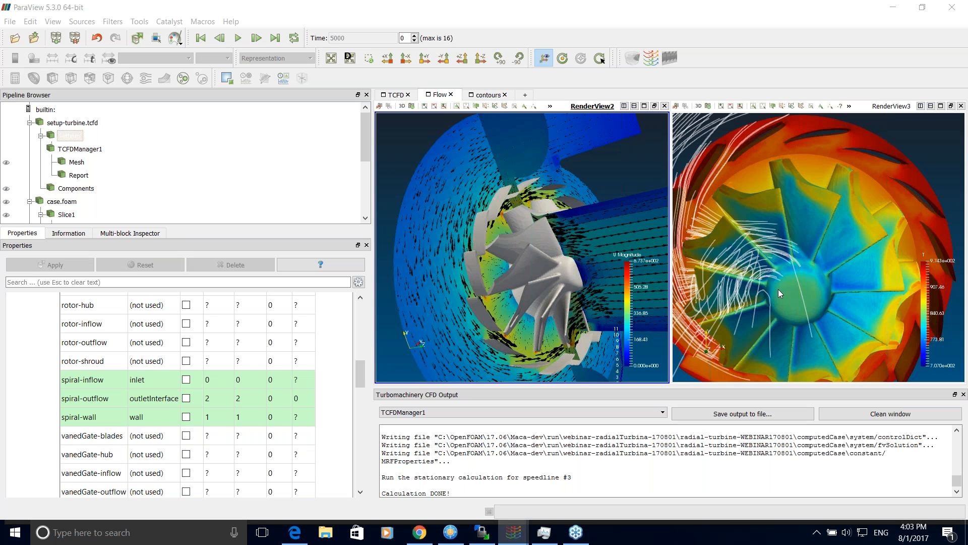
# Step: Collapse the Components and Turbulence groups in the case settings
pyautogui.moveTo(359, 378); pyautogui.dragTo(362, 342)
pyautogui.click(348, 387)
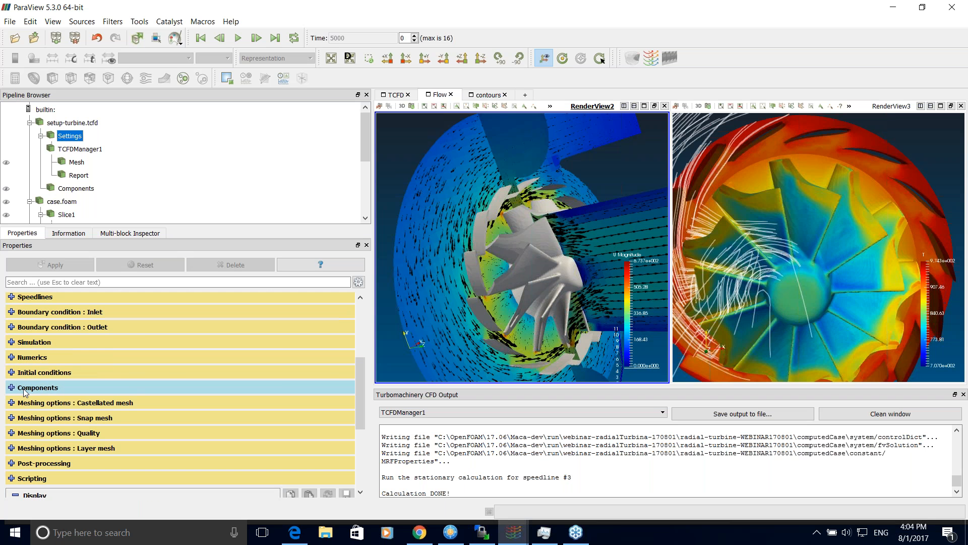
pyautogui.moveTo(359, 382)
pyautogui.mouseDown()
pyautogui.moveTo(362, 397)
pyautogui.moveTo(362, 380)
pyautogui.mouseUp()
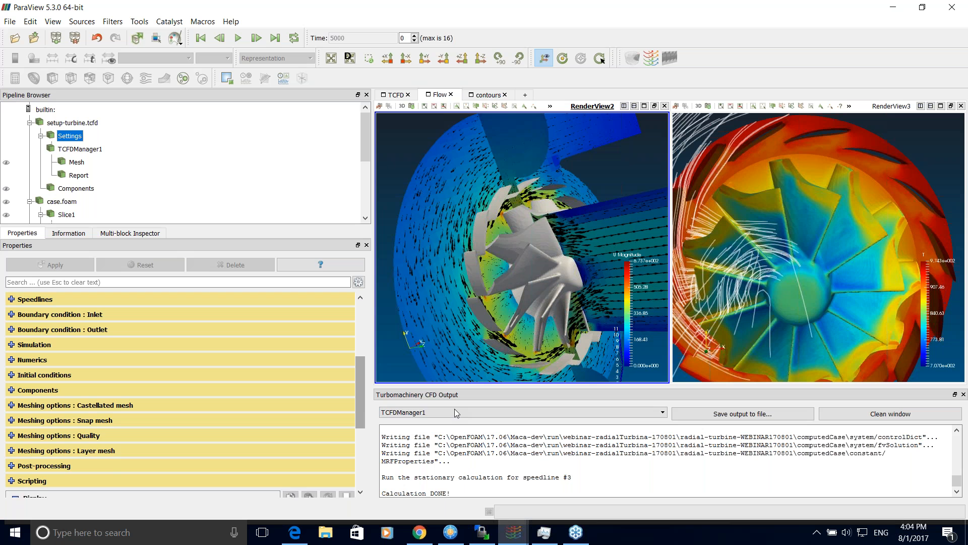
pyautogui.moveTo(358, 400); pyautogui.dragTo(357, 361)
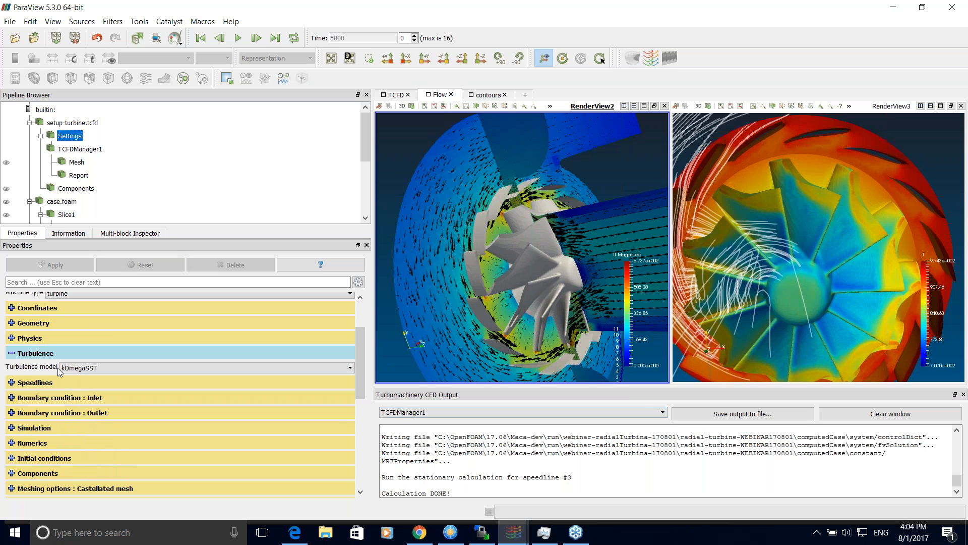
pyautogui.click(116, 353)
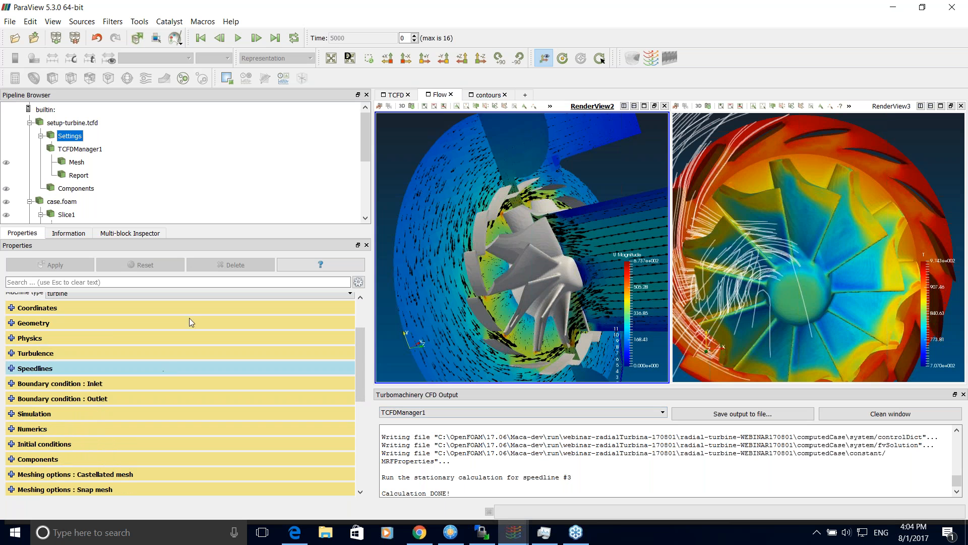